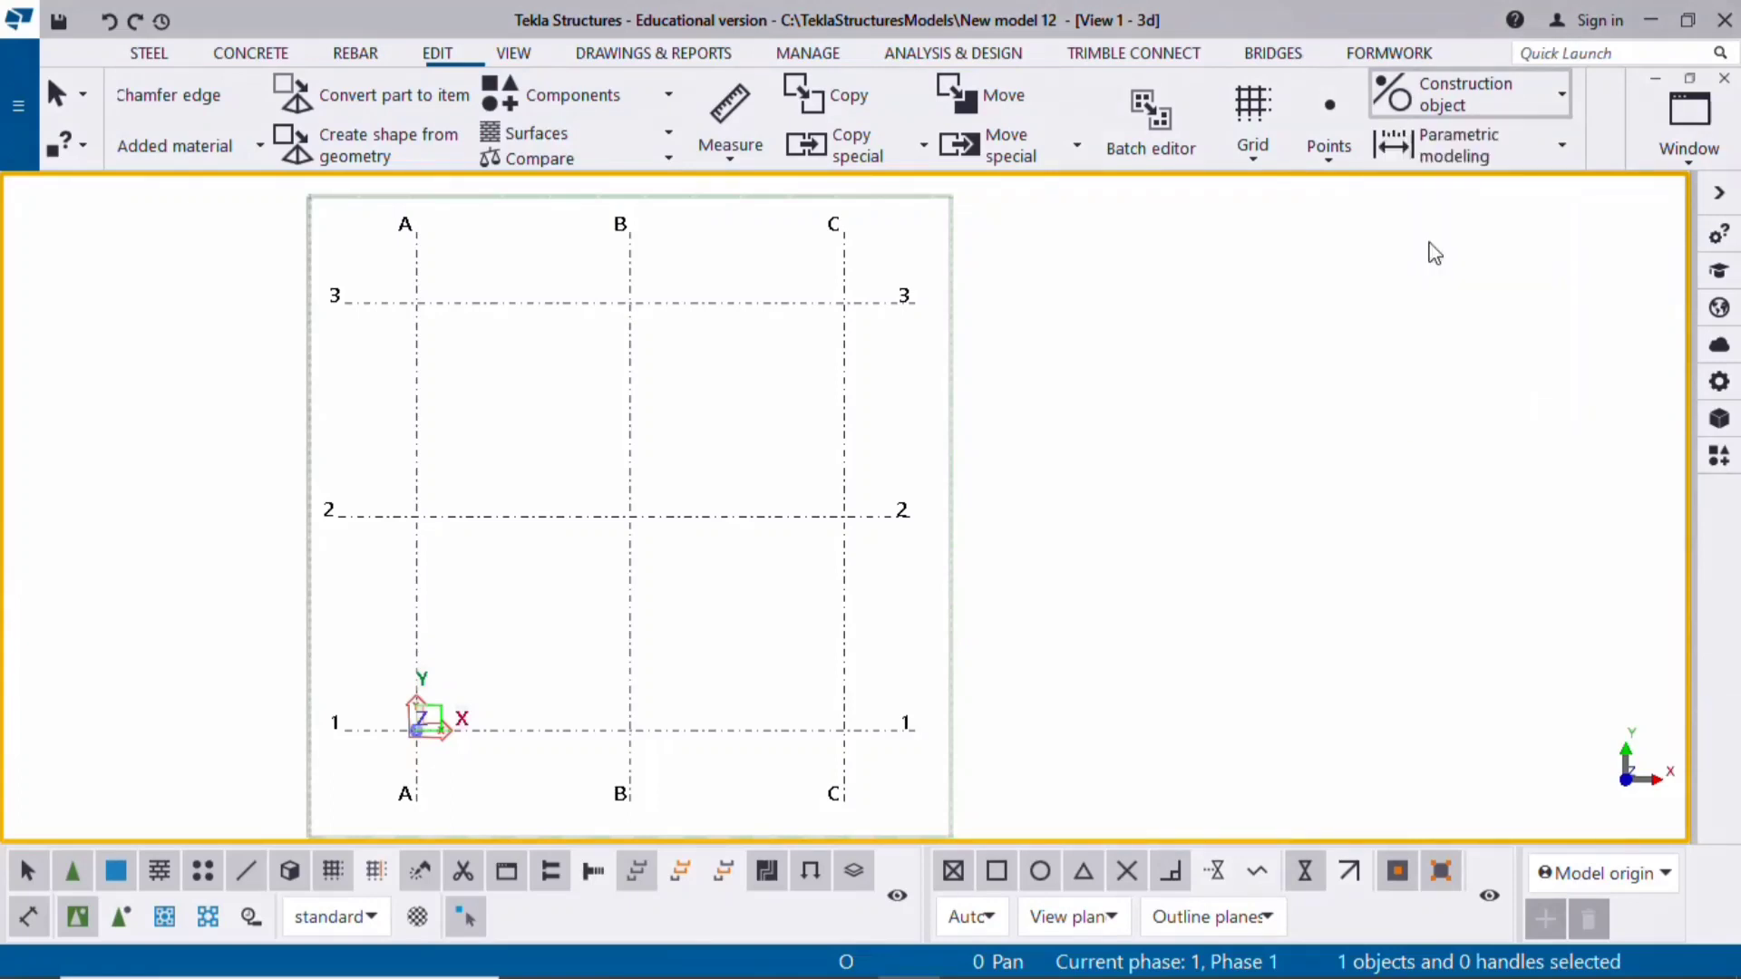
Draw a construction circle with a 5000 mm radius centred on the intersection of grid lines B and 2
left_click(630, 516)
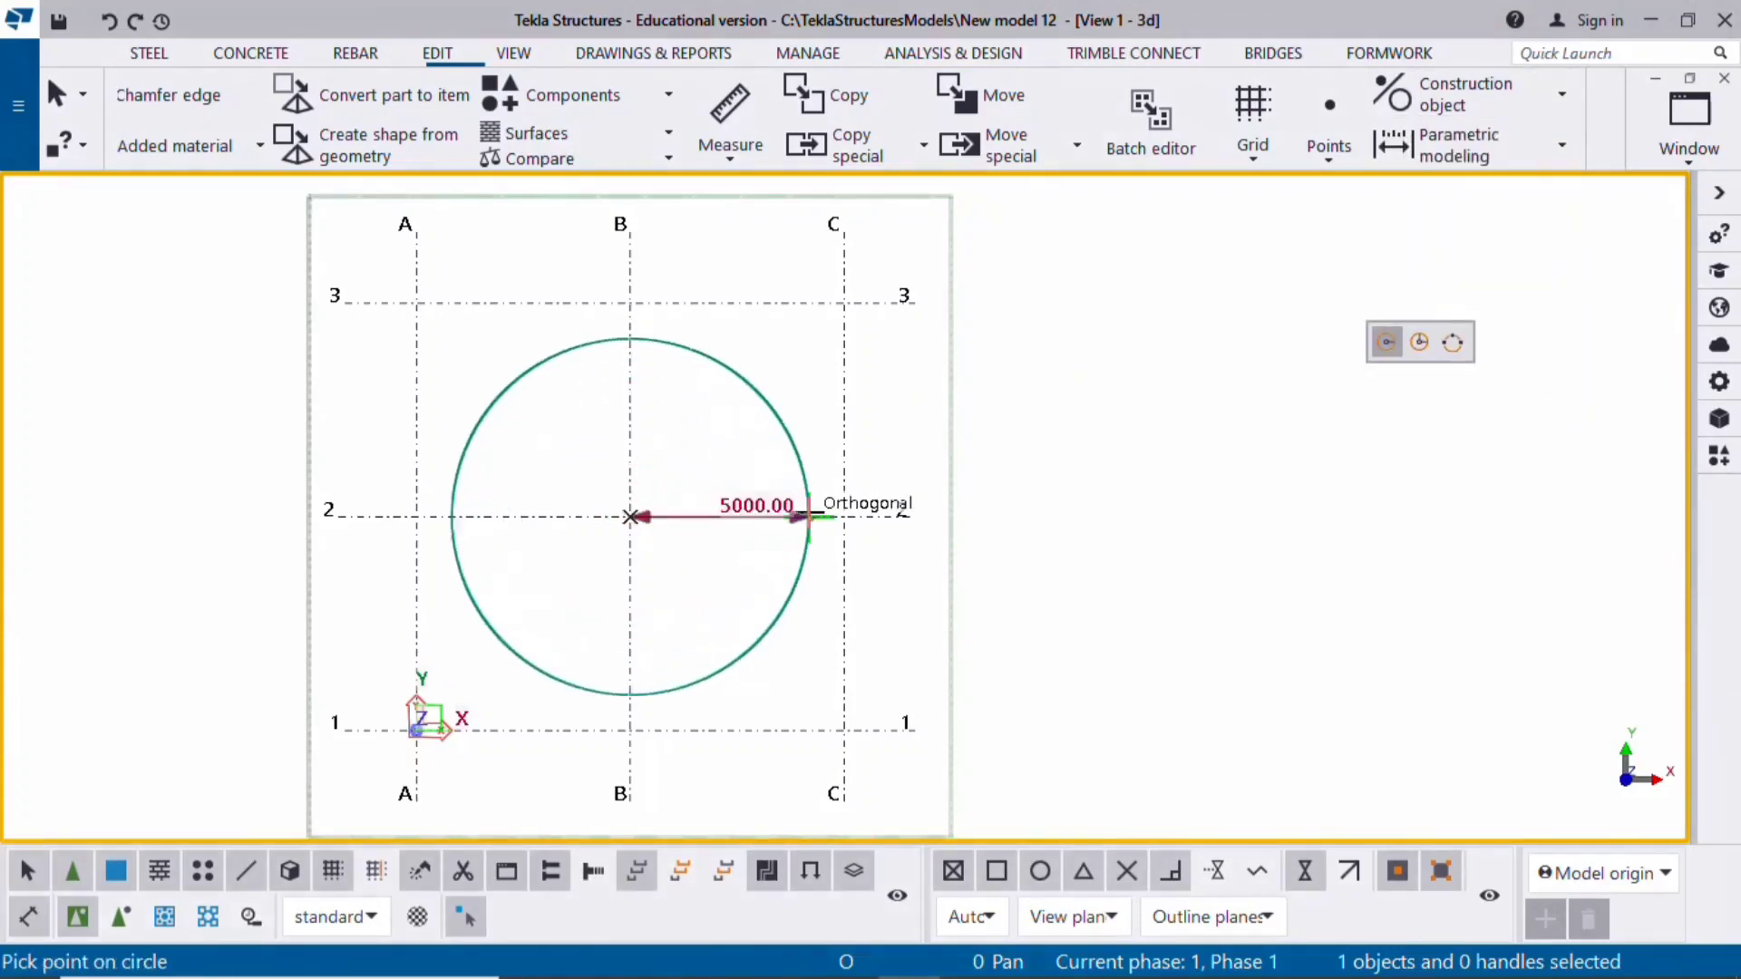
left_click(809, 516)
right_click(920, 436)
left_click(956, 440)
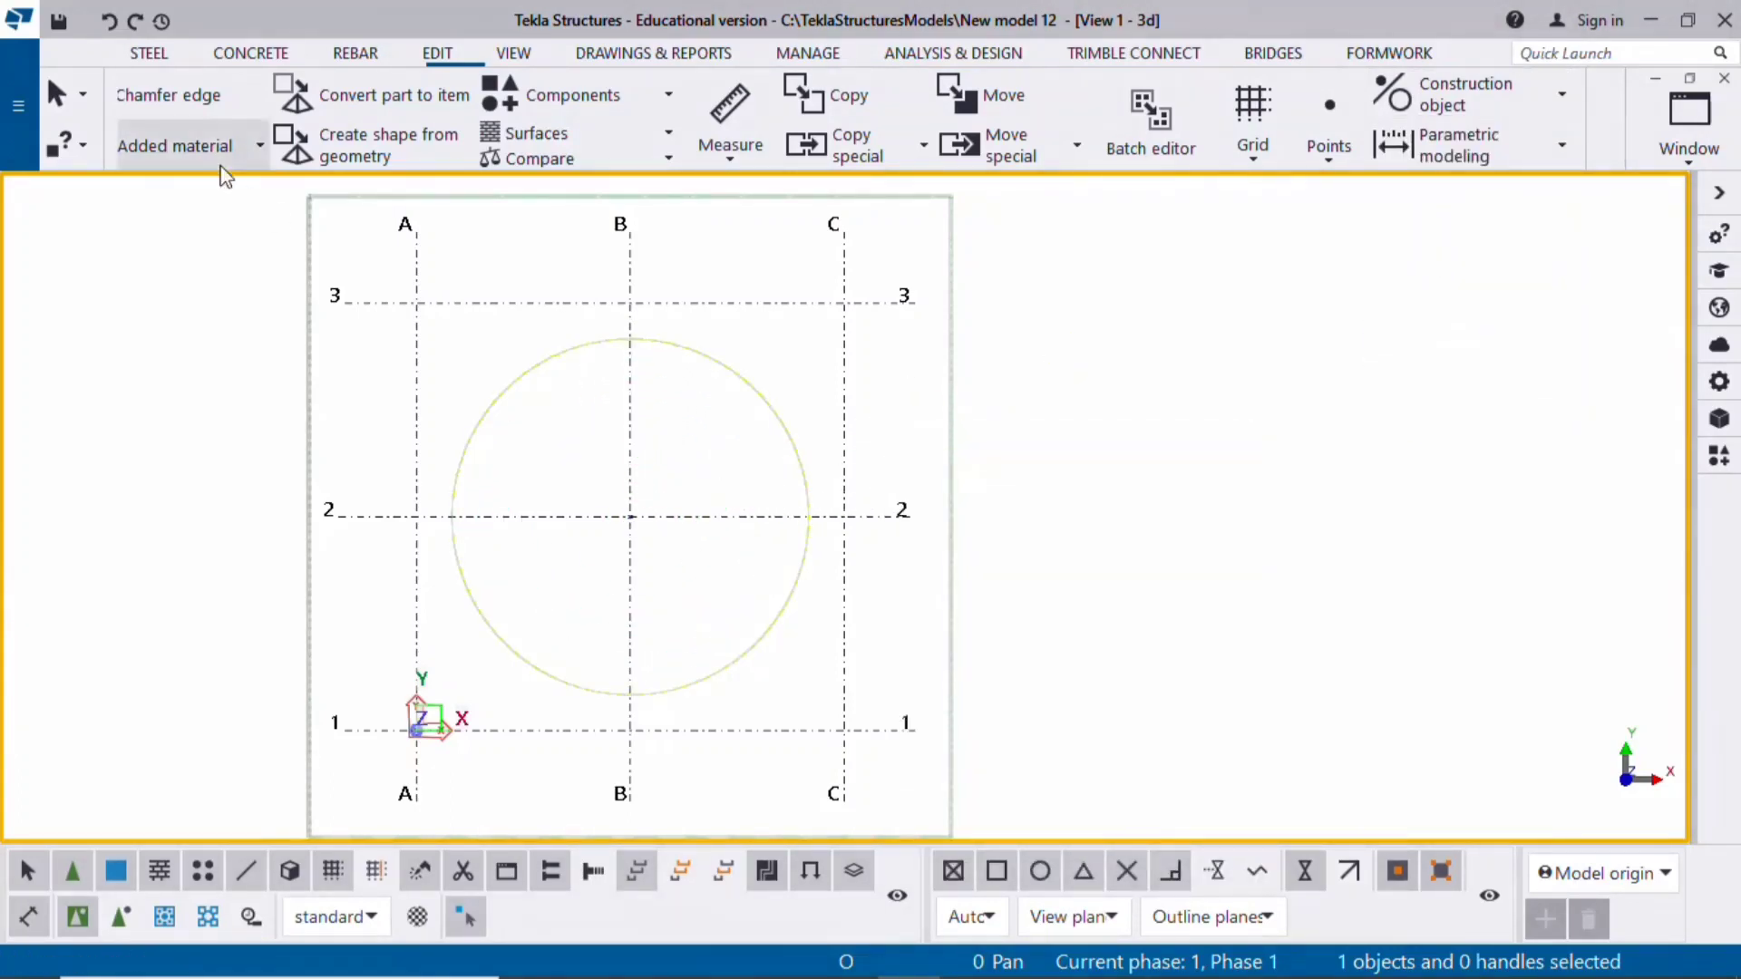
Place a steel column where the construction circle crosses grid line B, between grid lines 2 and 3
left_click(149, 52)
left_click(155, 118)
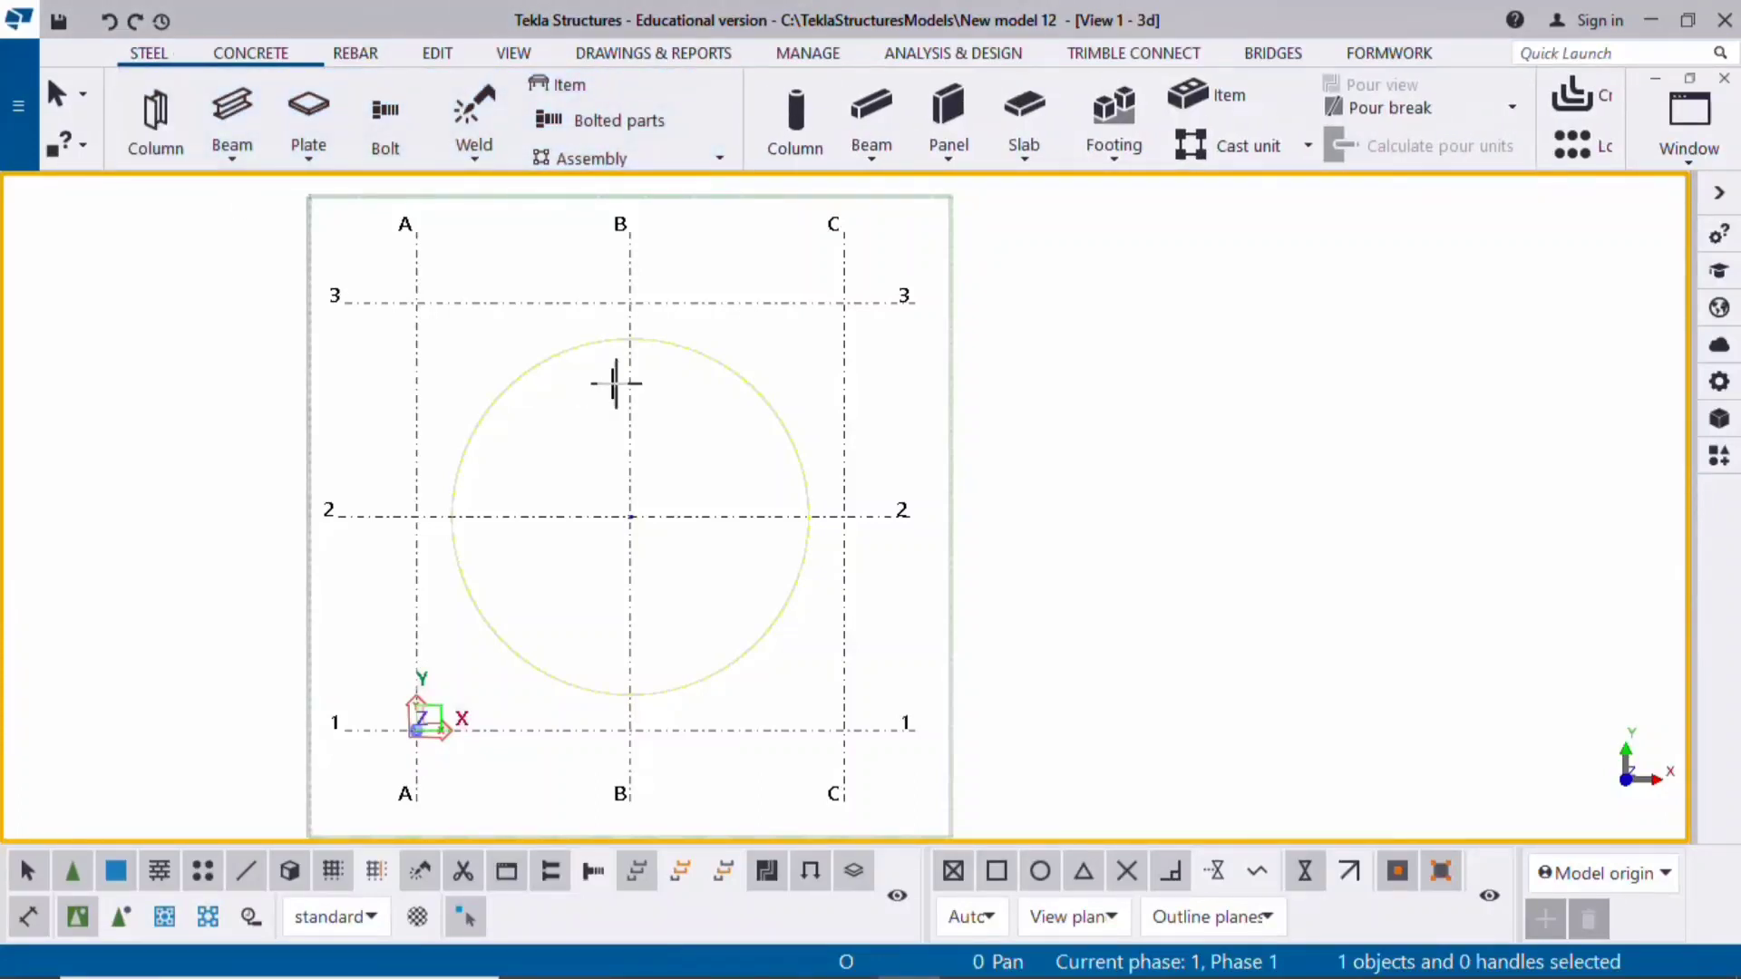
scroll(639, 322, "up", 5)
left_click(623, 284)
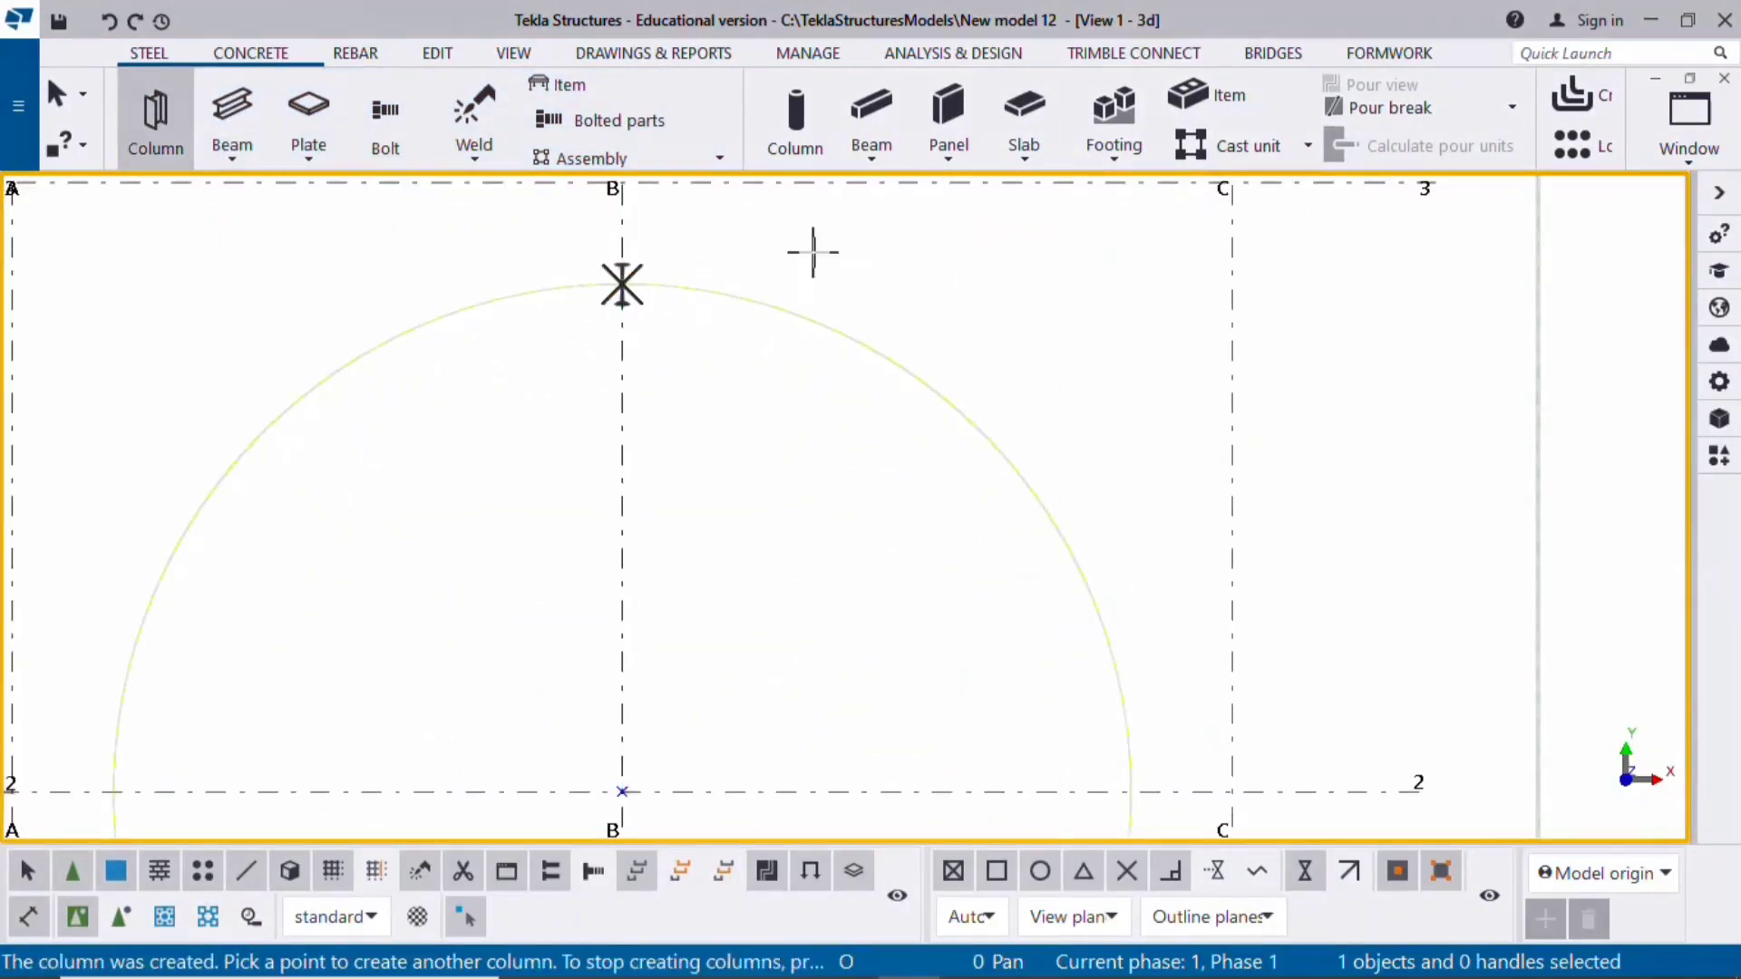
right_click(811, 249)
left_click(860, 268)
Search the Applications & components catalog for "array"
middle_click_drag(583, 290, 580, 318)
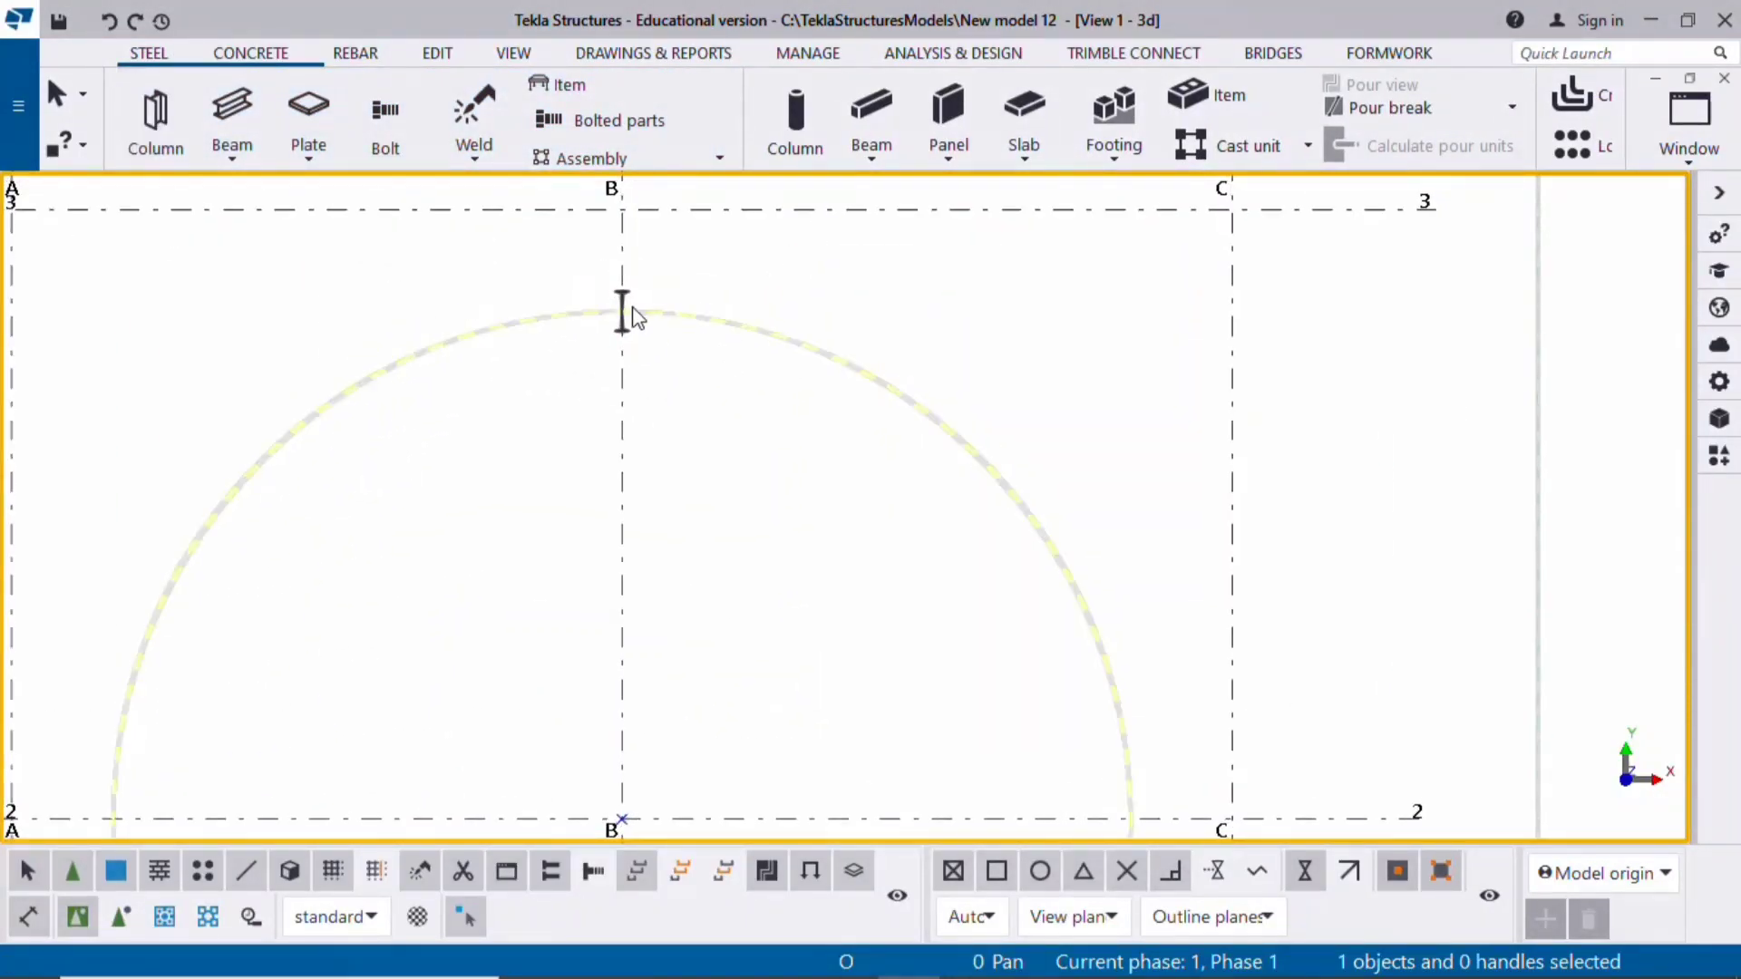
scroll(645, 328, "down", 4)
middle_click_drag(693, 383, 791, 335)
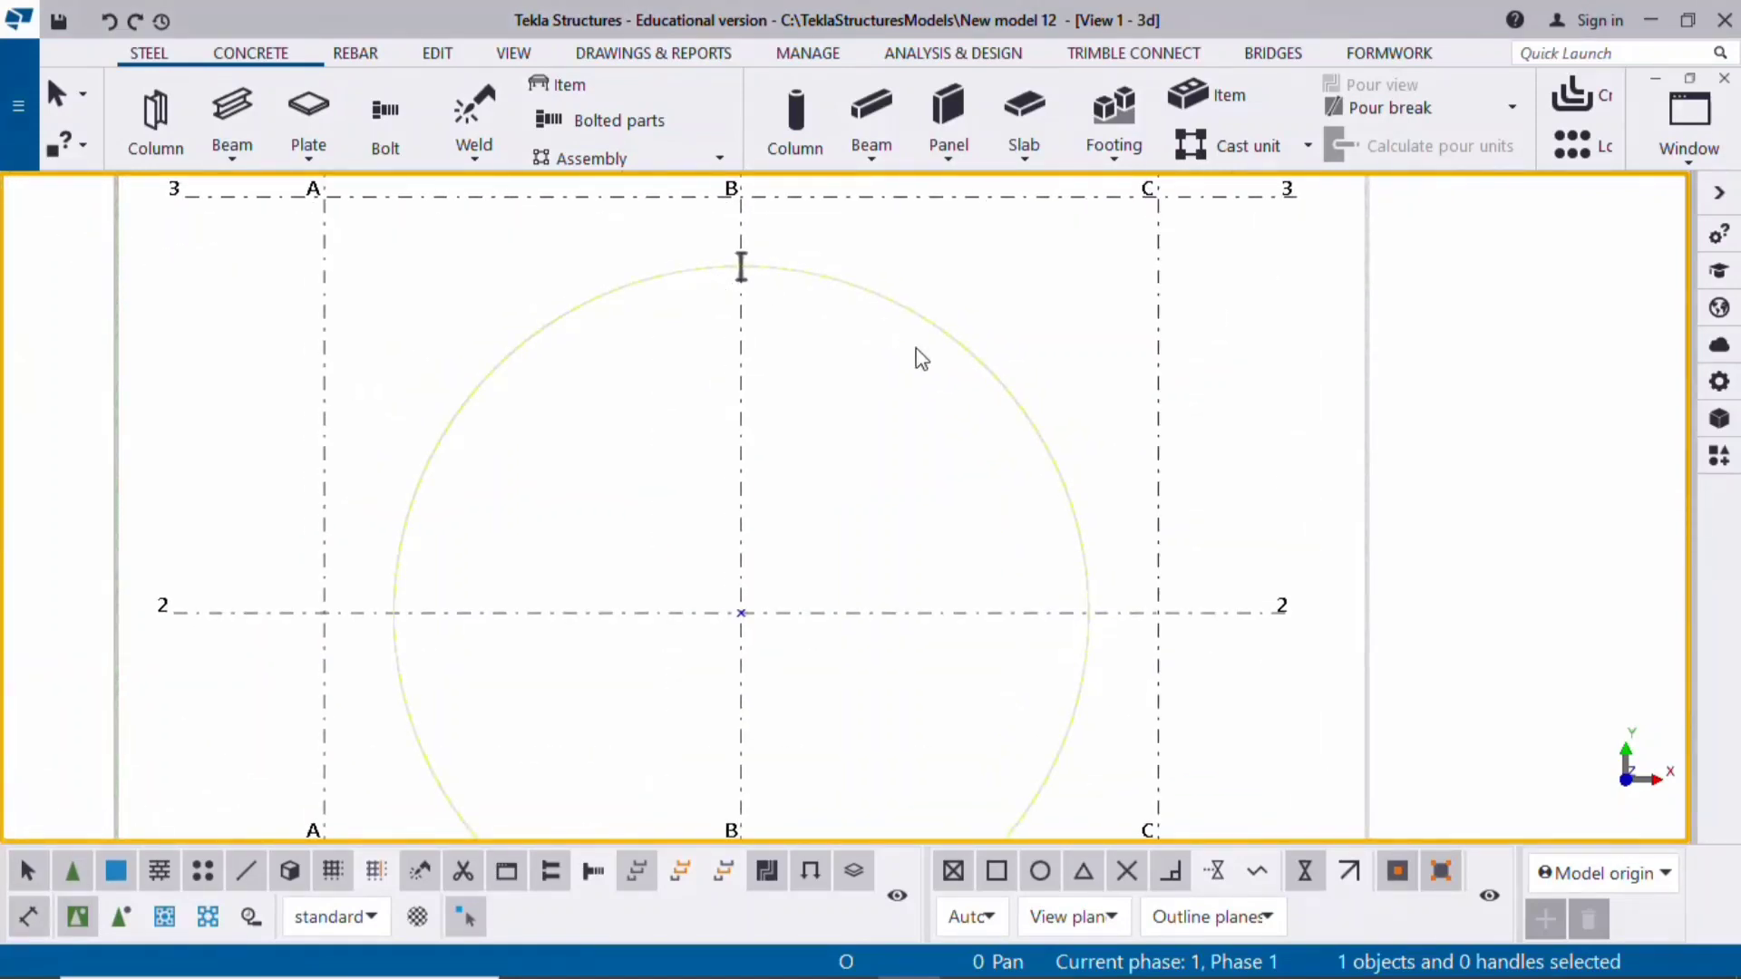
scroll(934, 550, "down", 1)
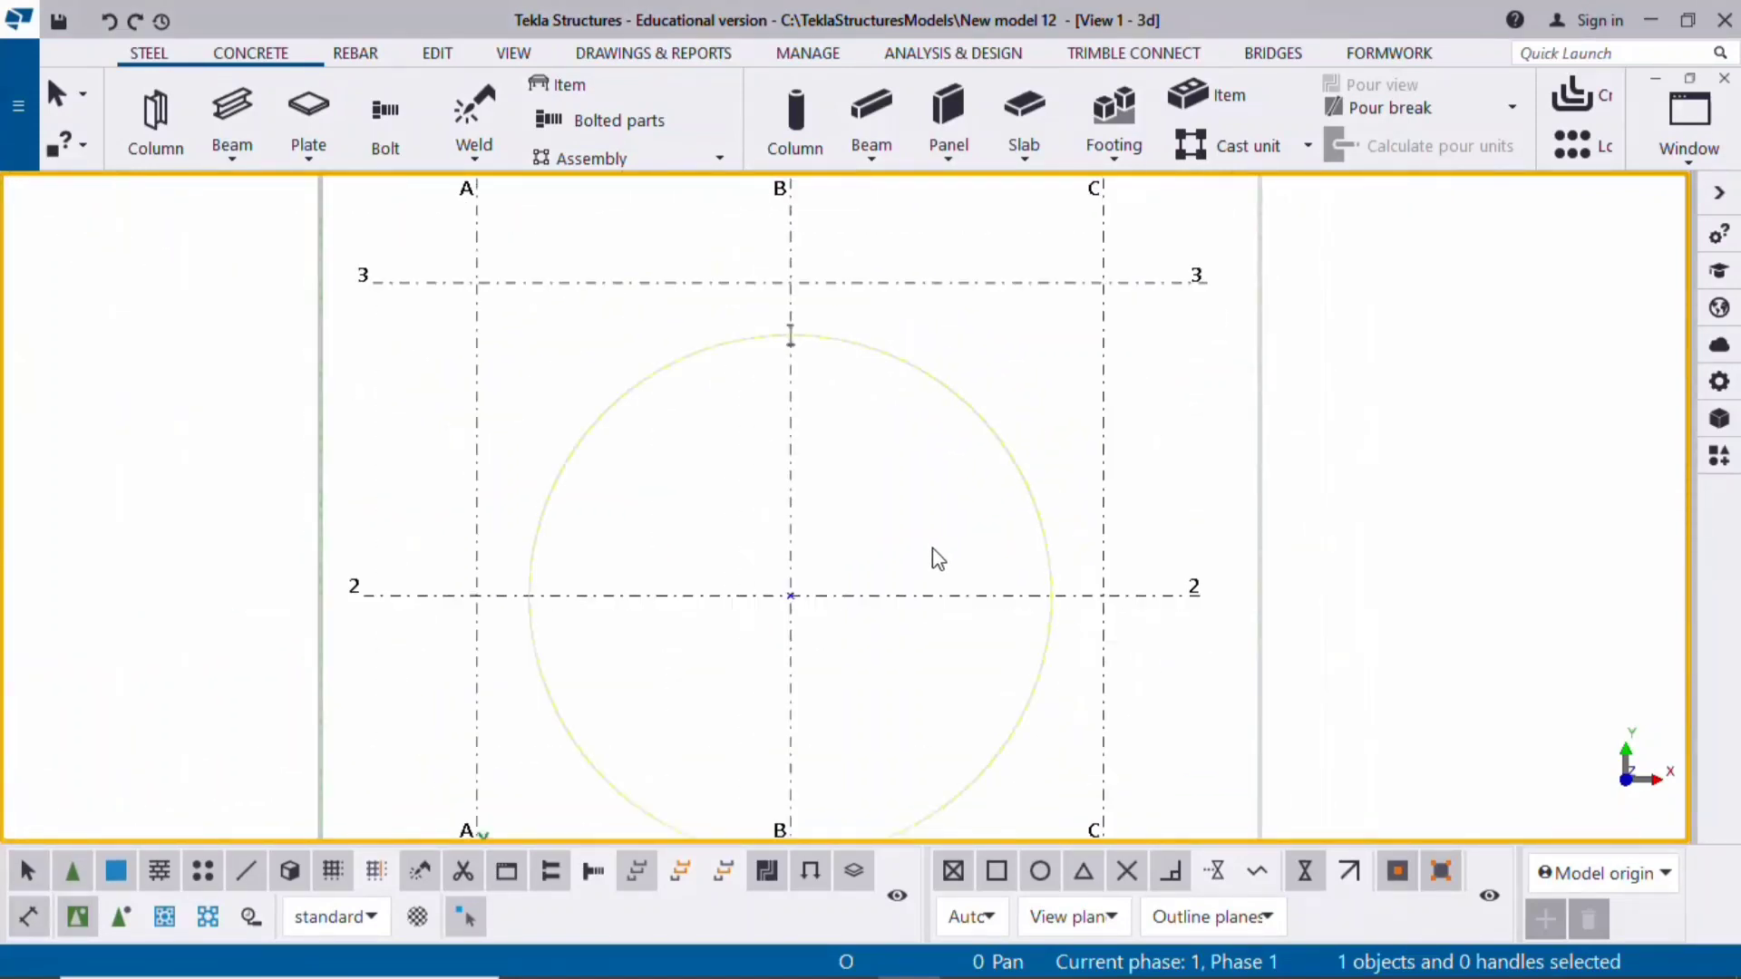
left_click(1720, 460)
left_click(1350, 264)
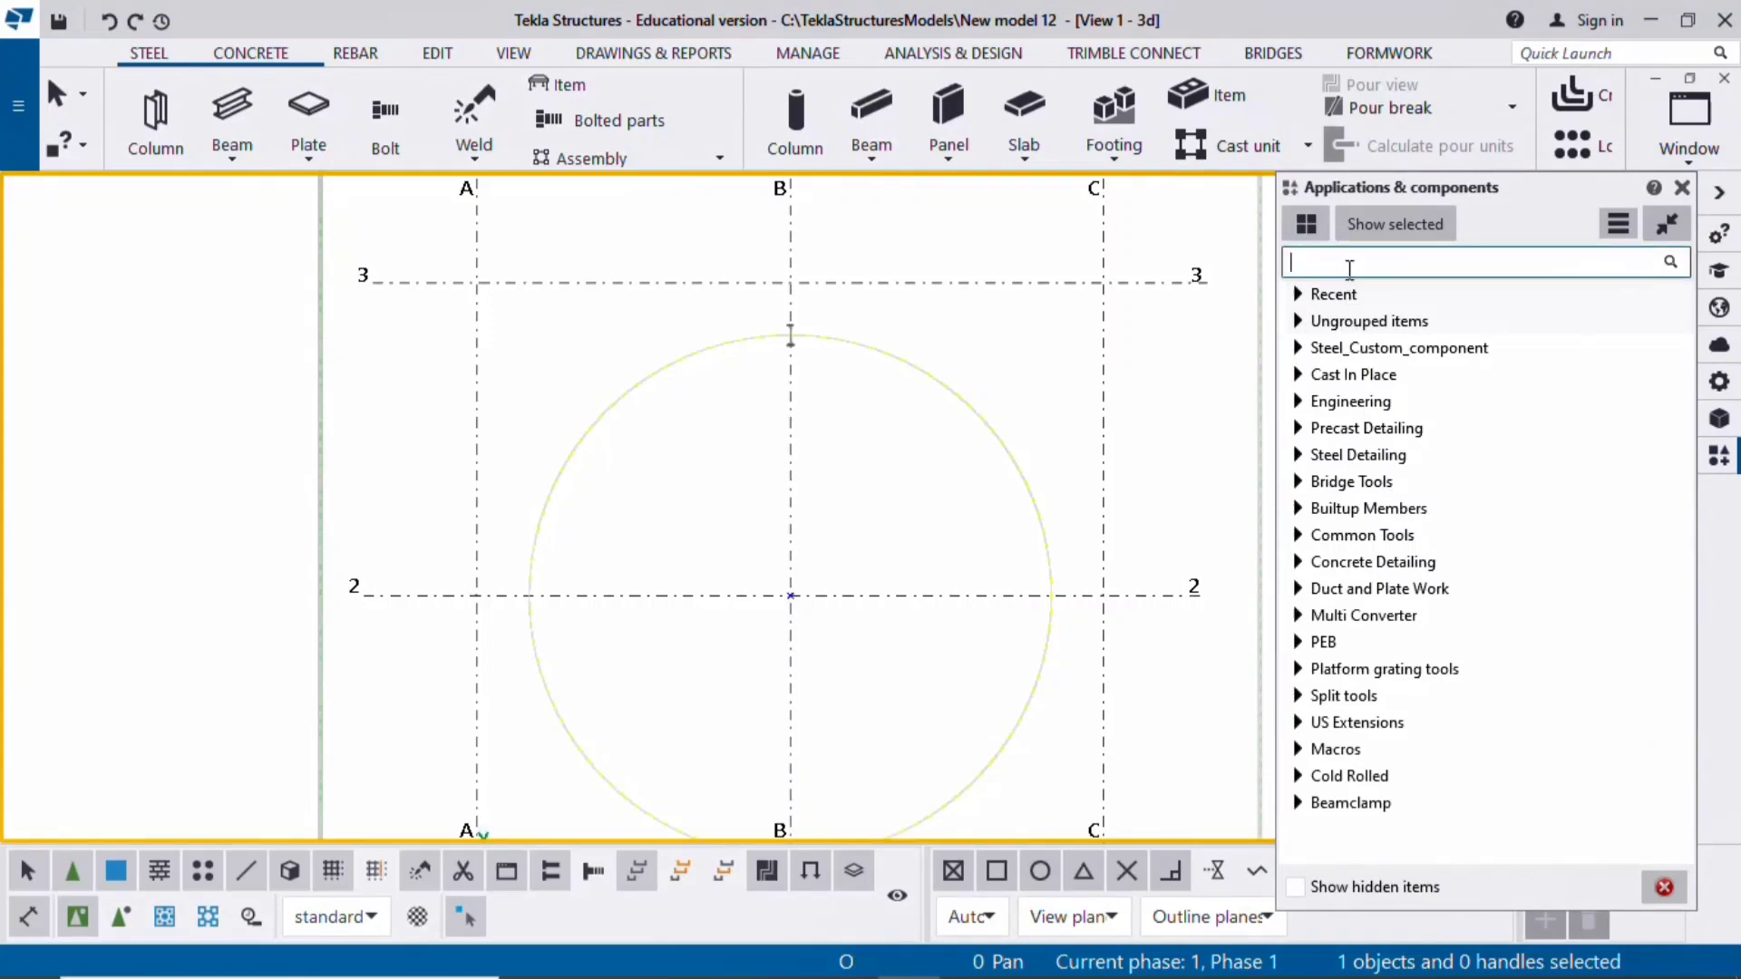
type("a")
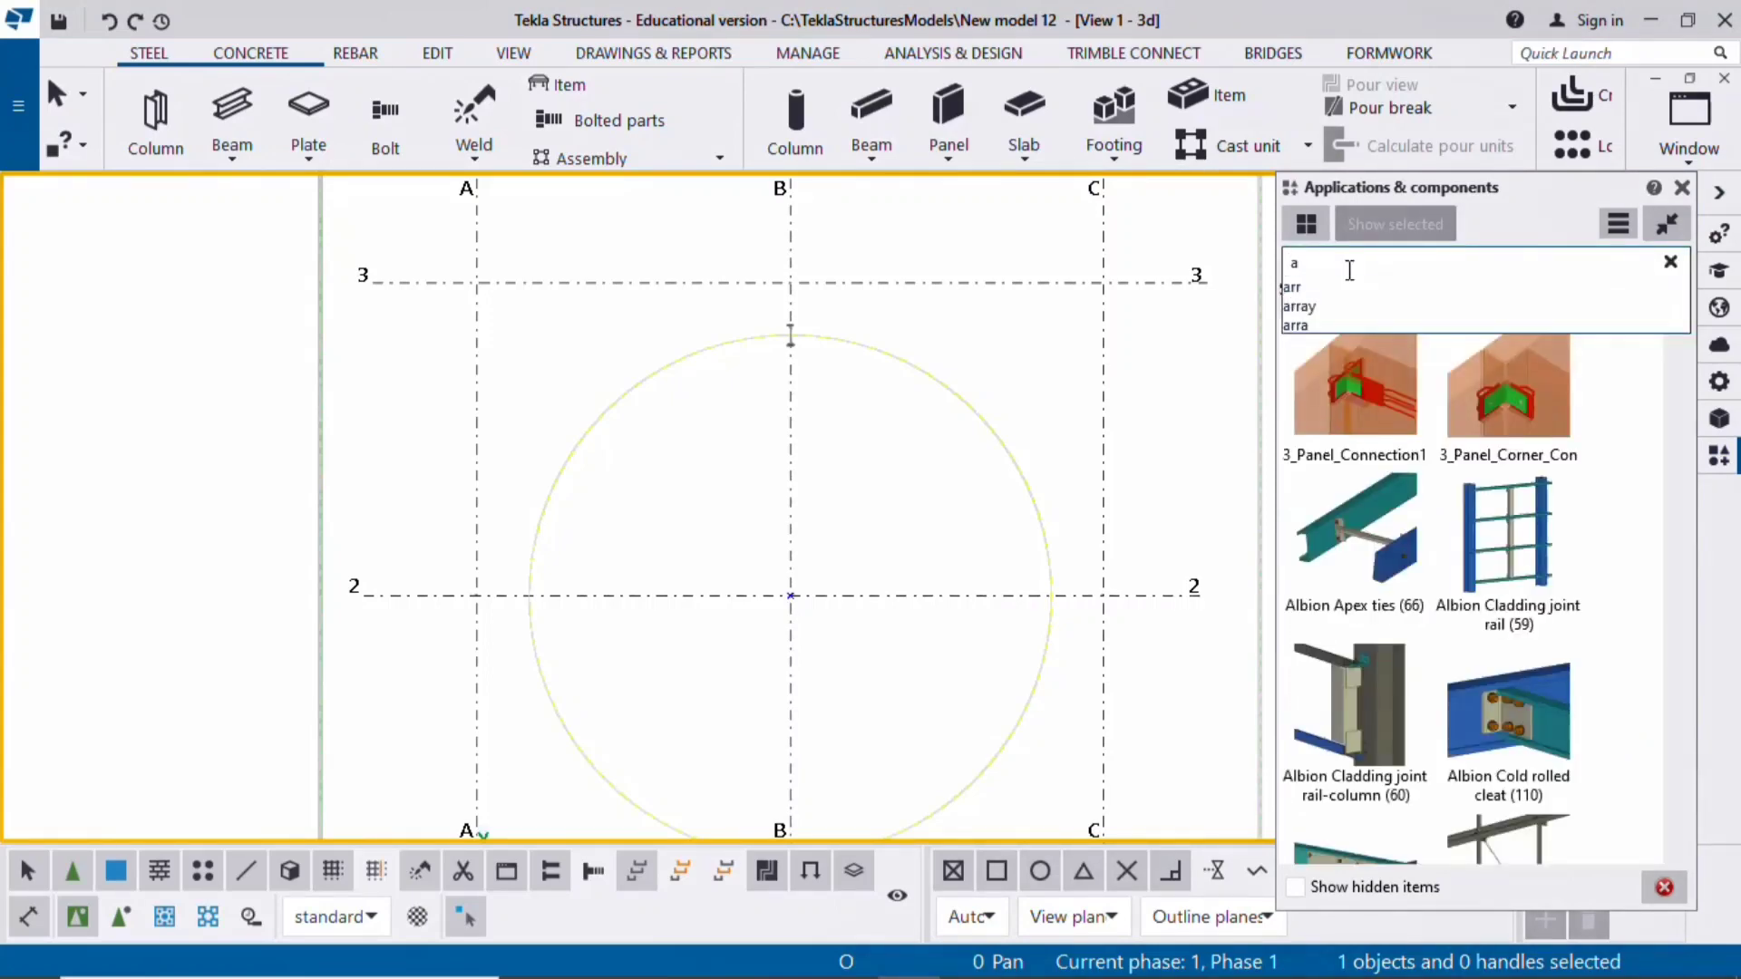
type("er")
key("BackSpace")
key("BackSpace")
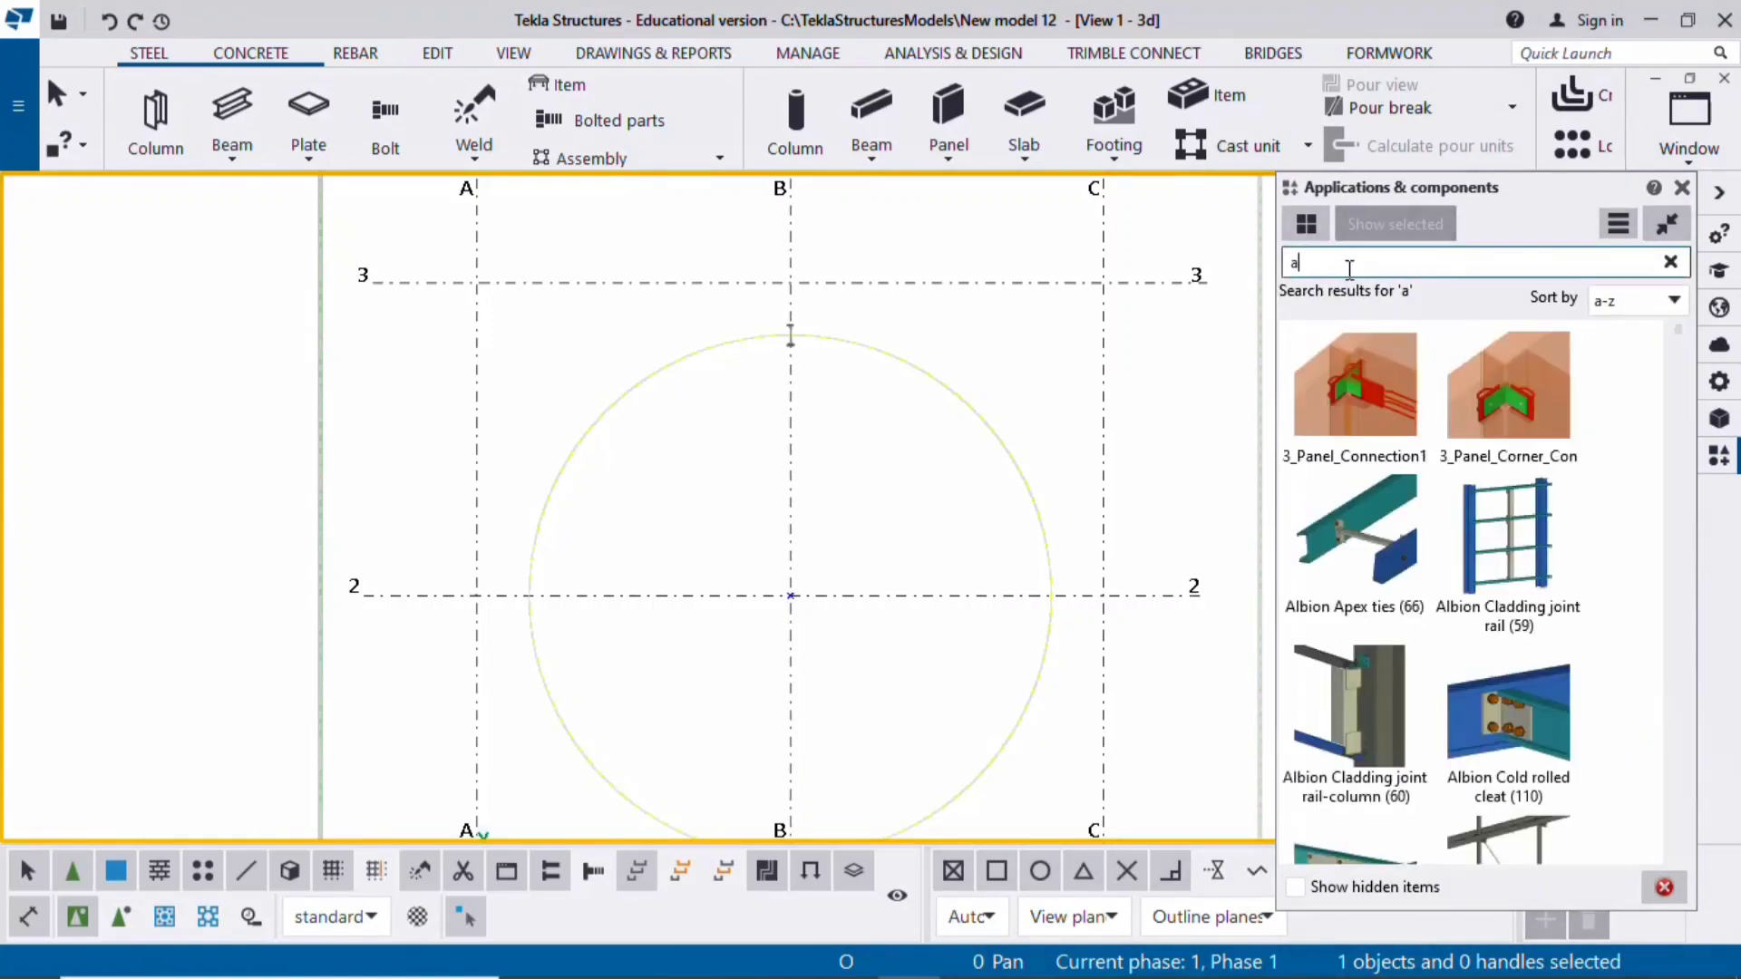
type("rray")
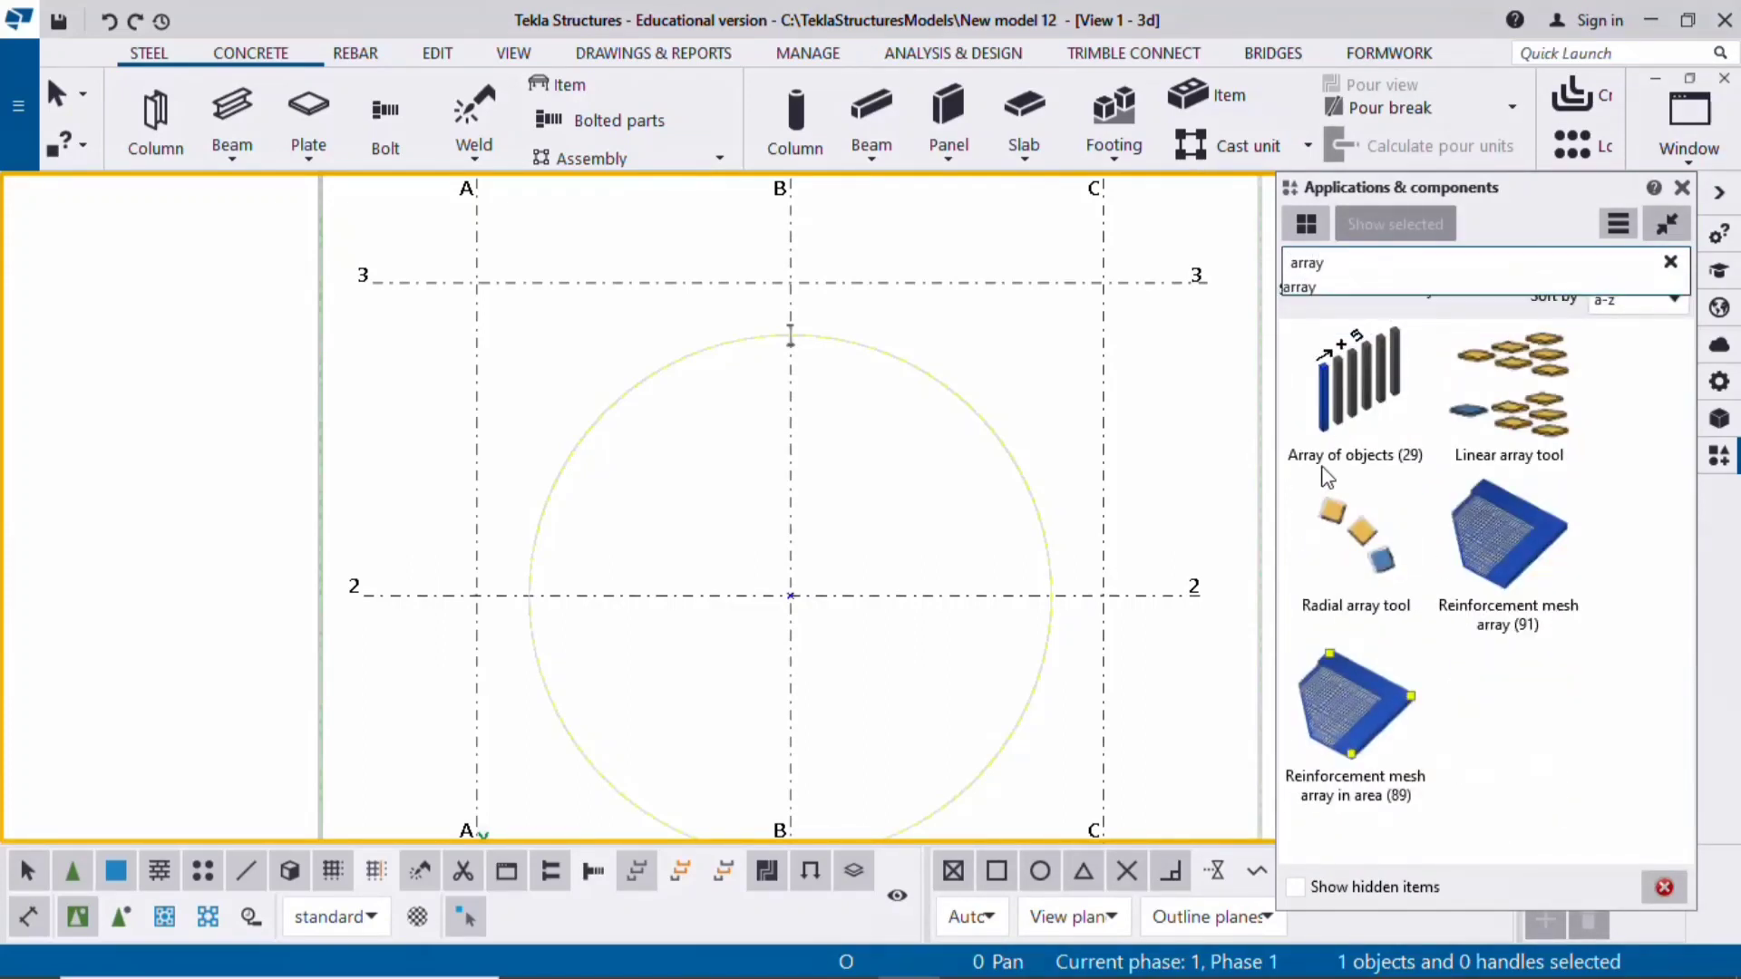
Start the Radial array tool and choose the steel column on the circle as the object to copy
left_click(1356, 535)
scroll(762, 390, "up", 4)
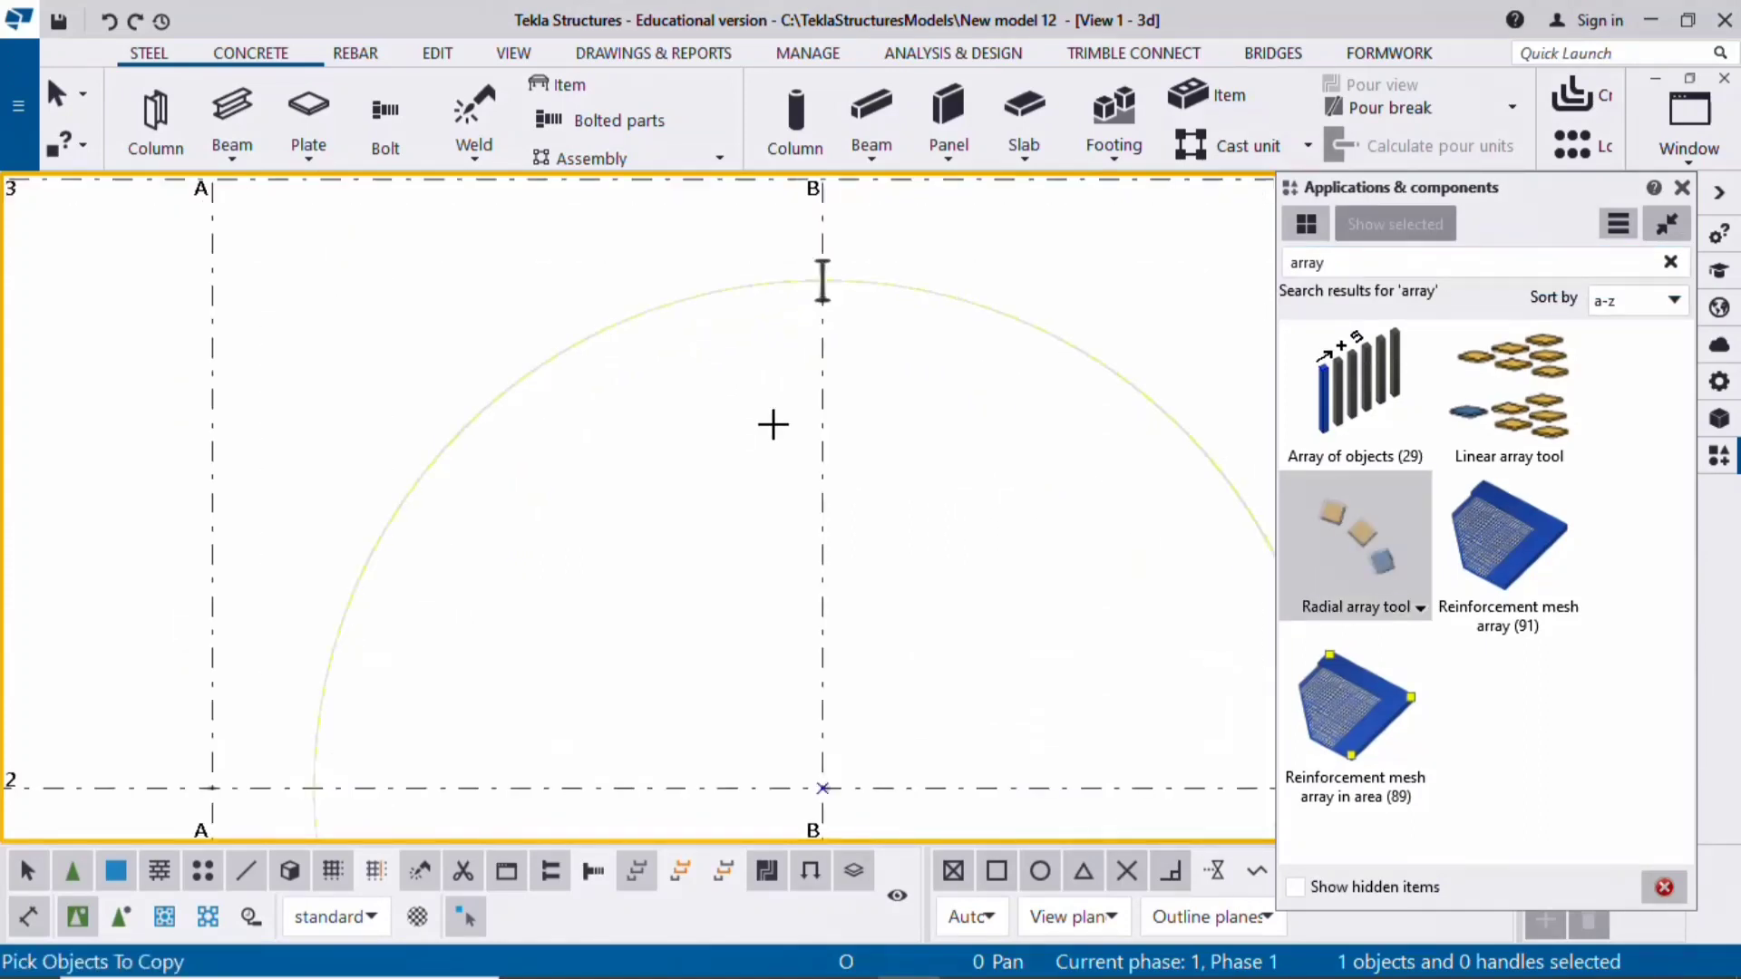
scroll(773, 399, "up", 5)
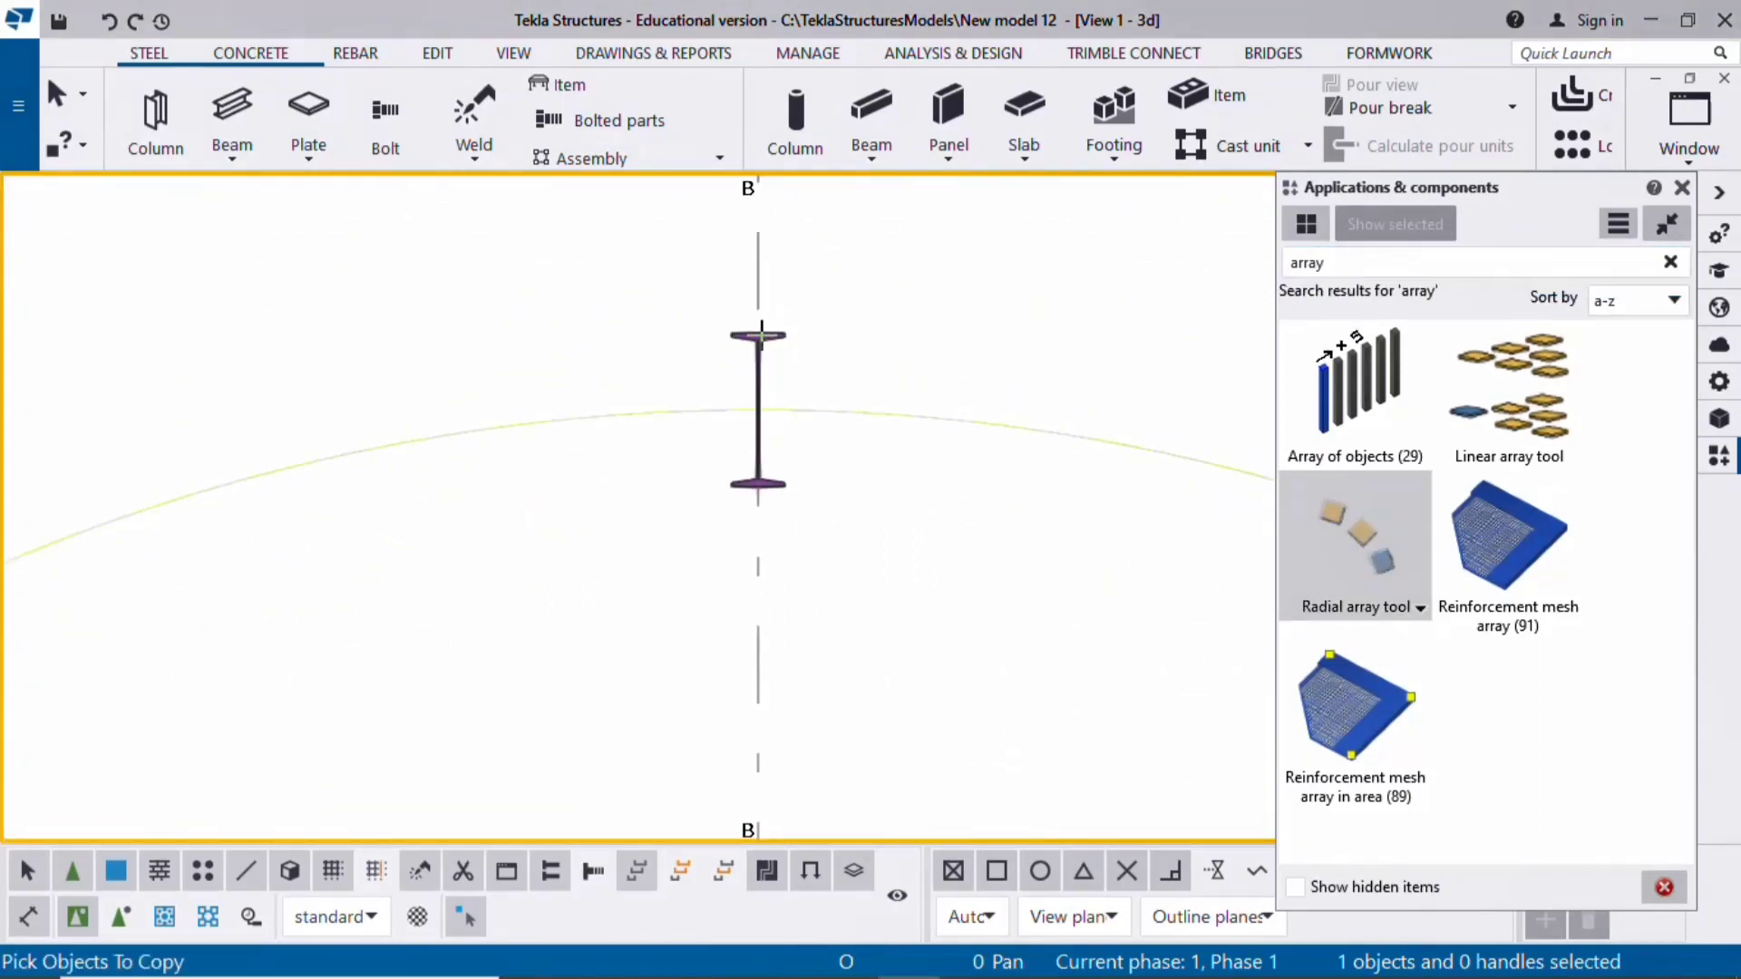
left_click(762, 335)
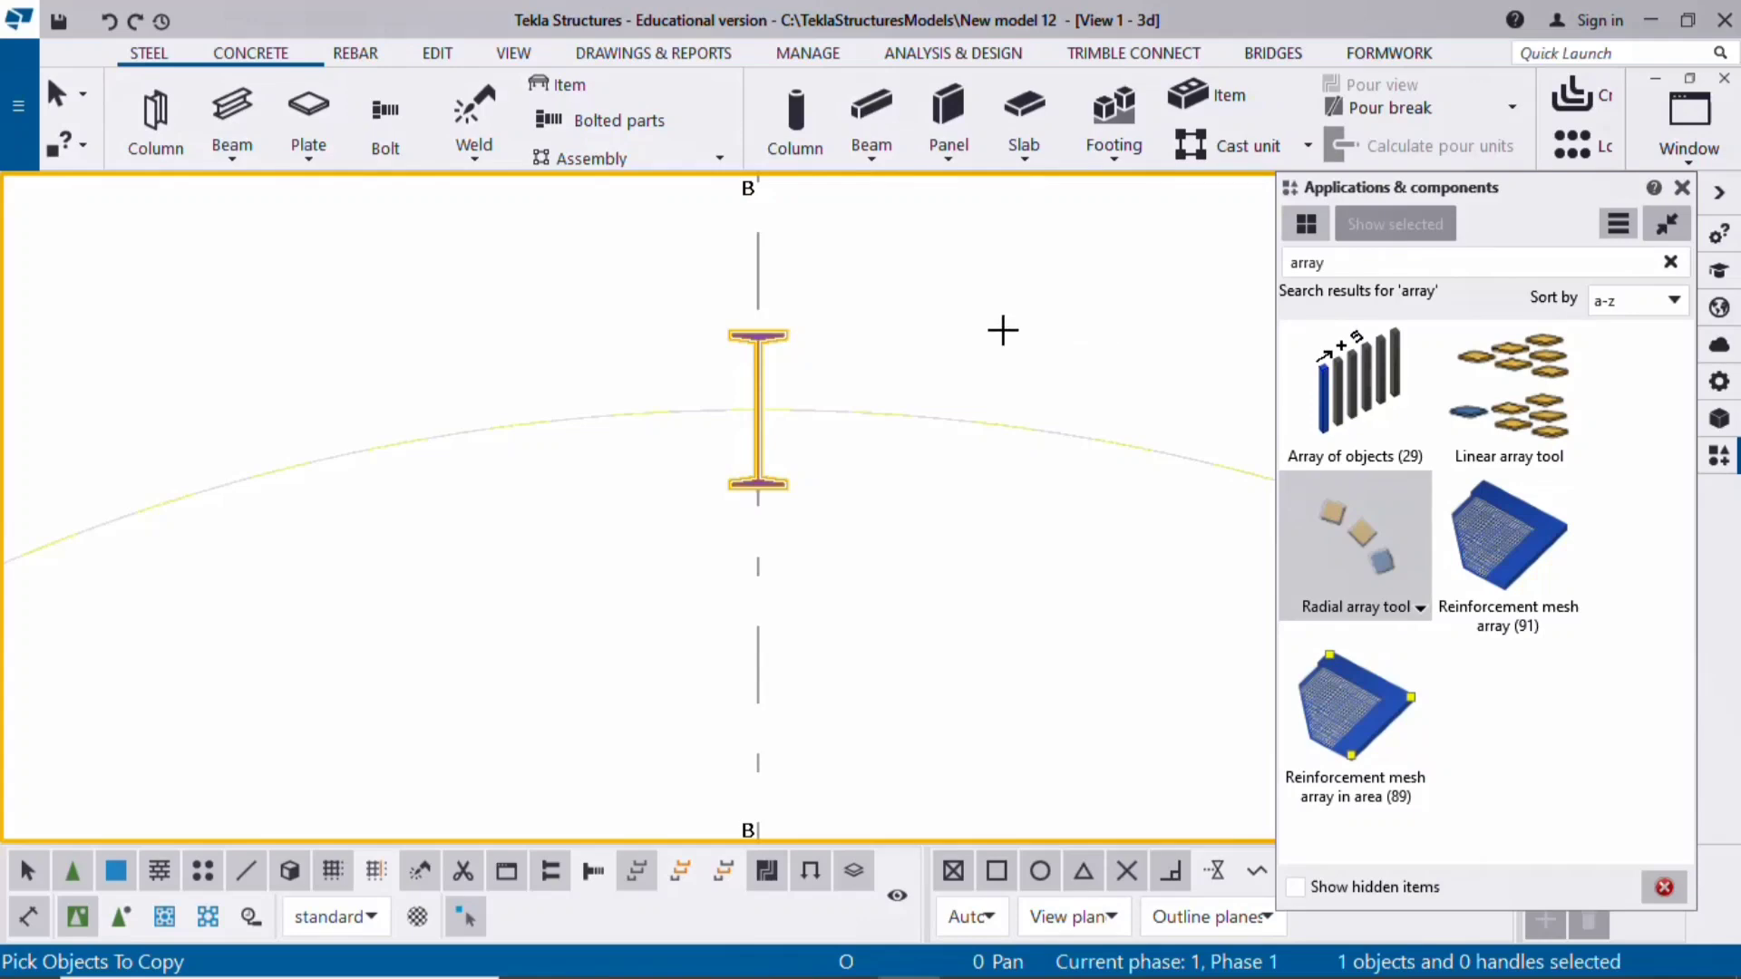
left_click(1682, 187)
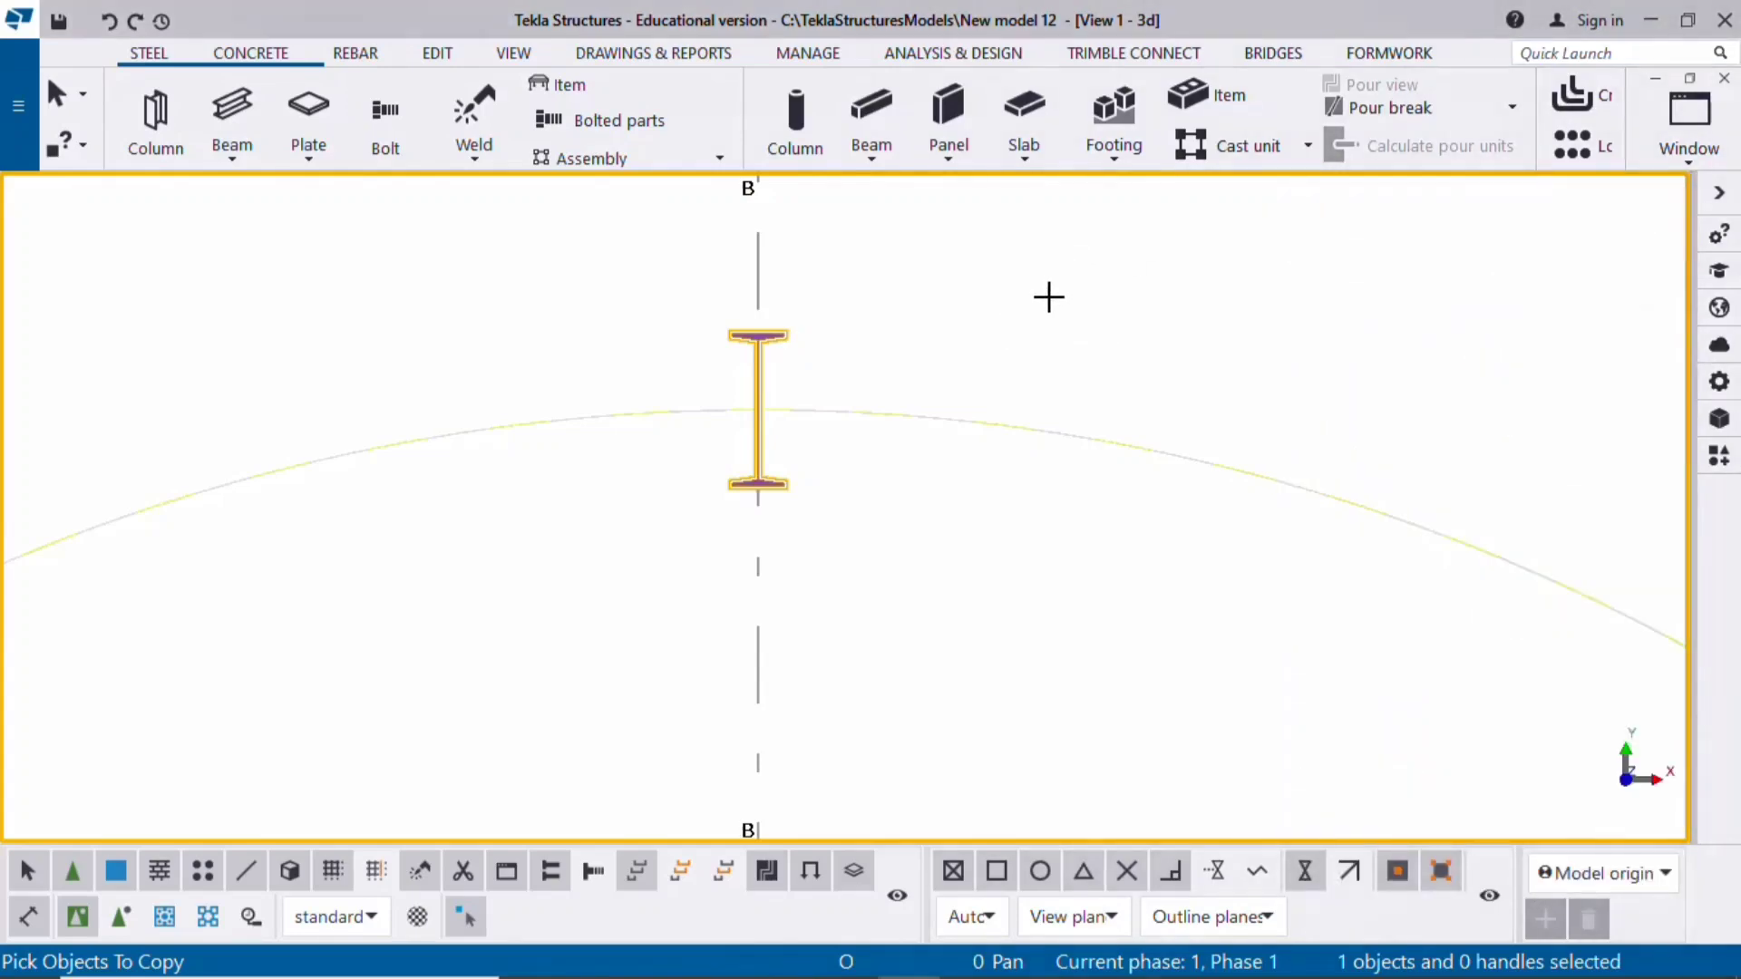
middle_click(1050, 297)
Create the radial array with its origin at the circle's centre, X direction along grid line 2 and Y direction along grid line B
scroll(808, 562, "down", 8)
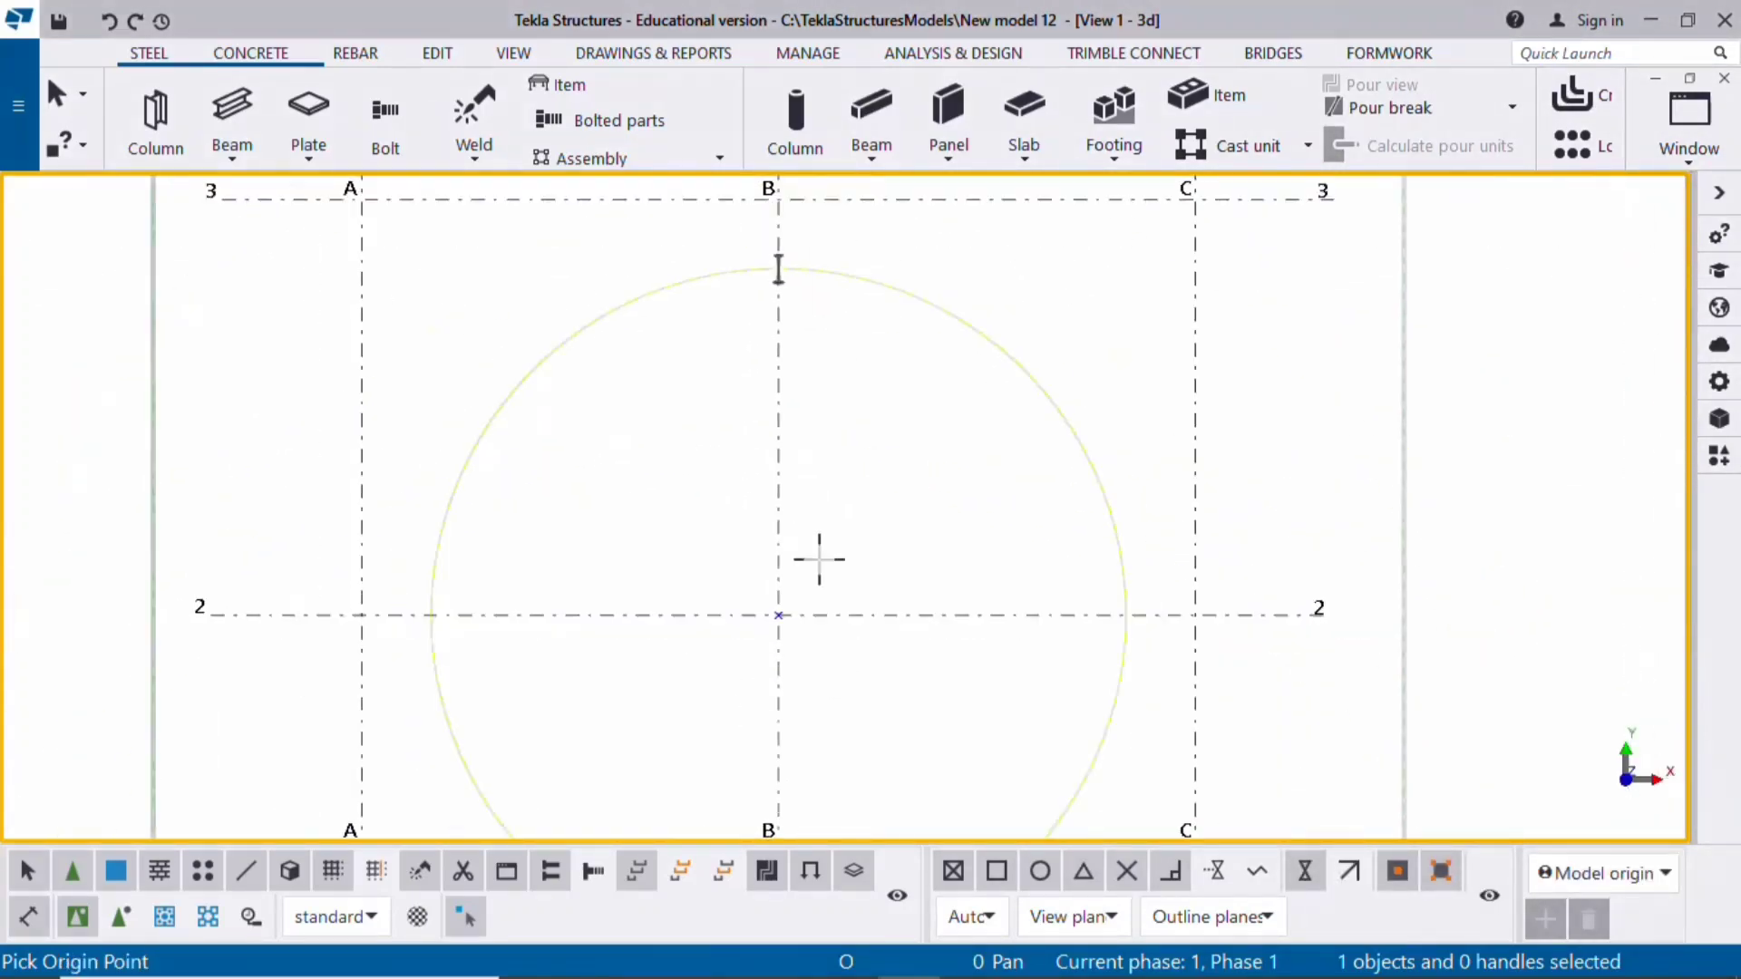
left_click(778, 616)
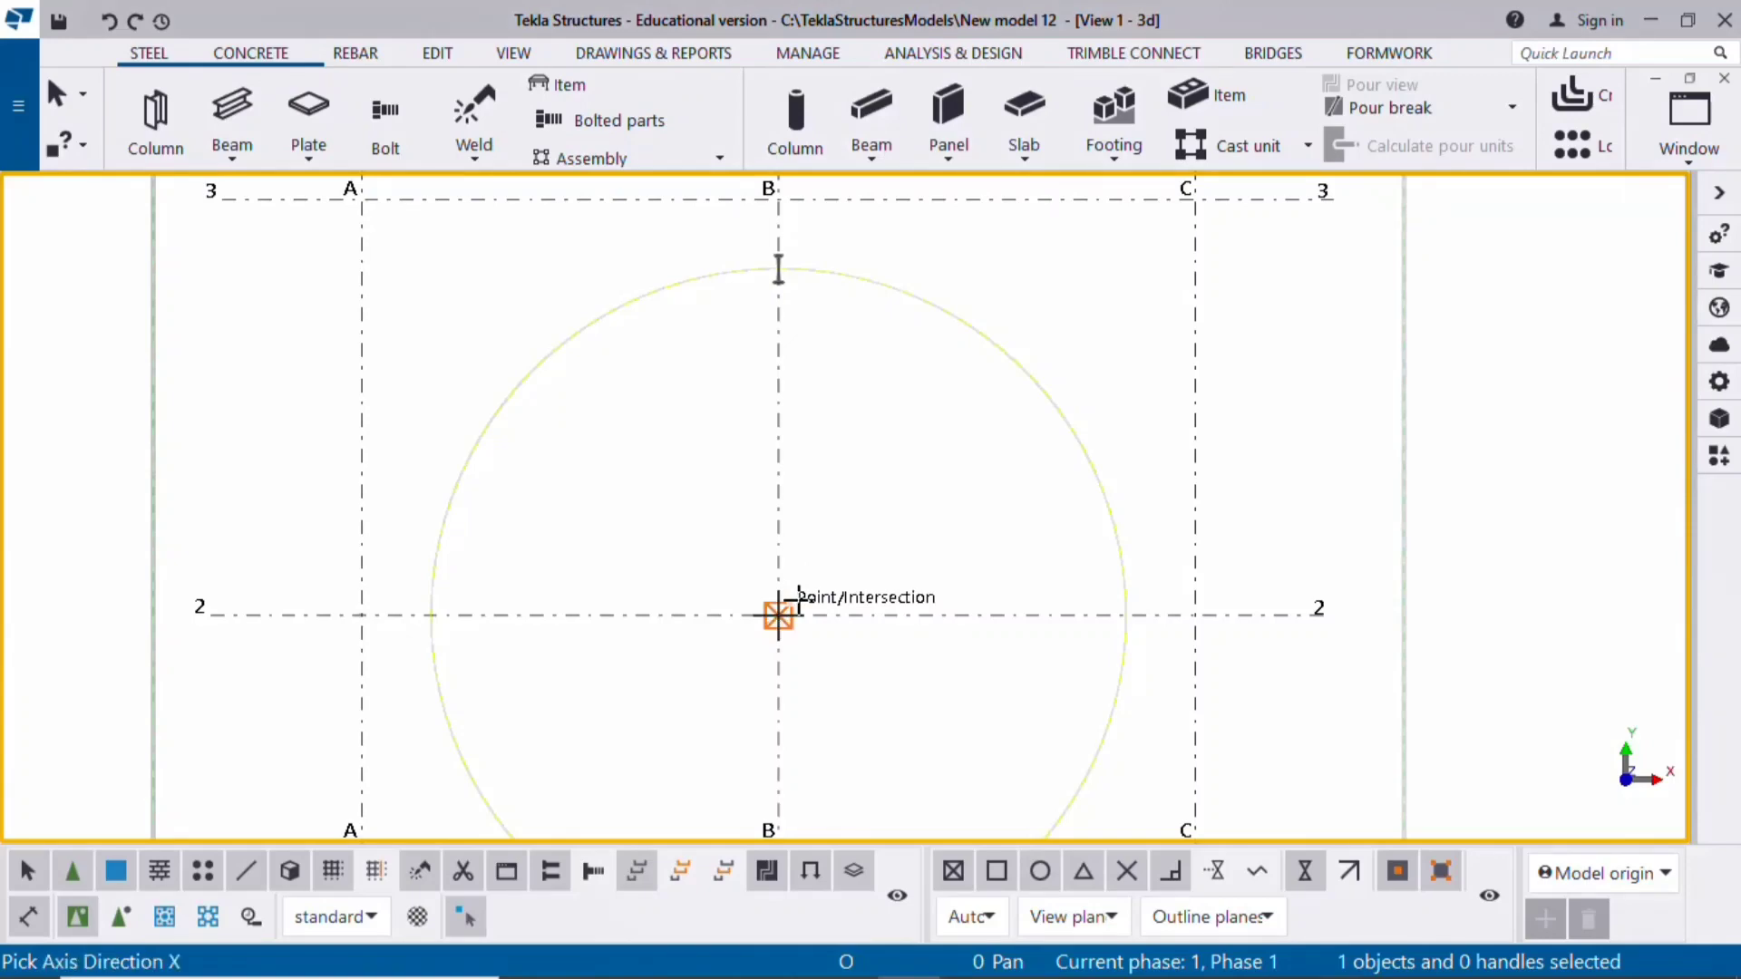
left_click(1022, 616)
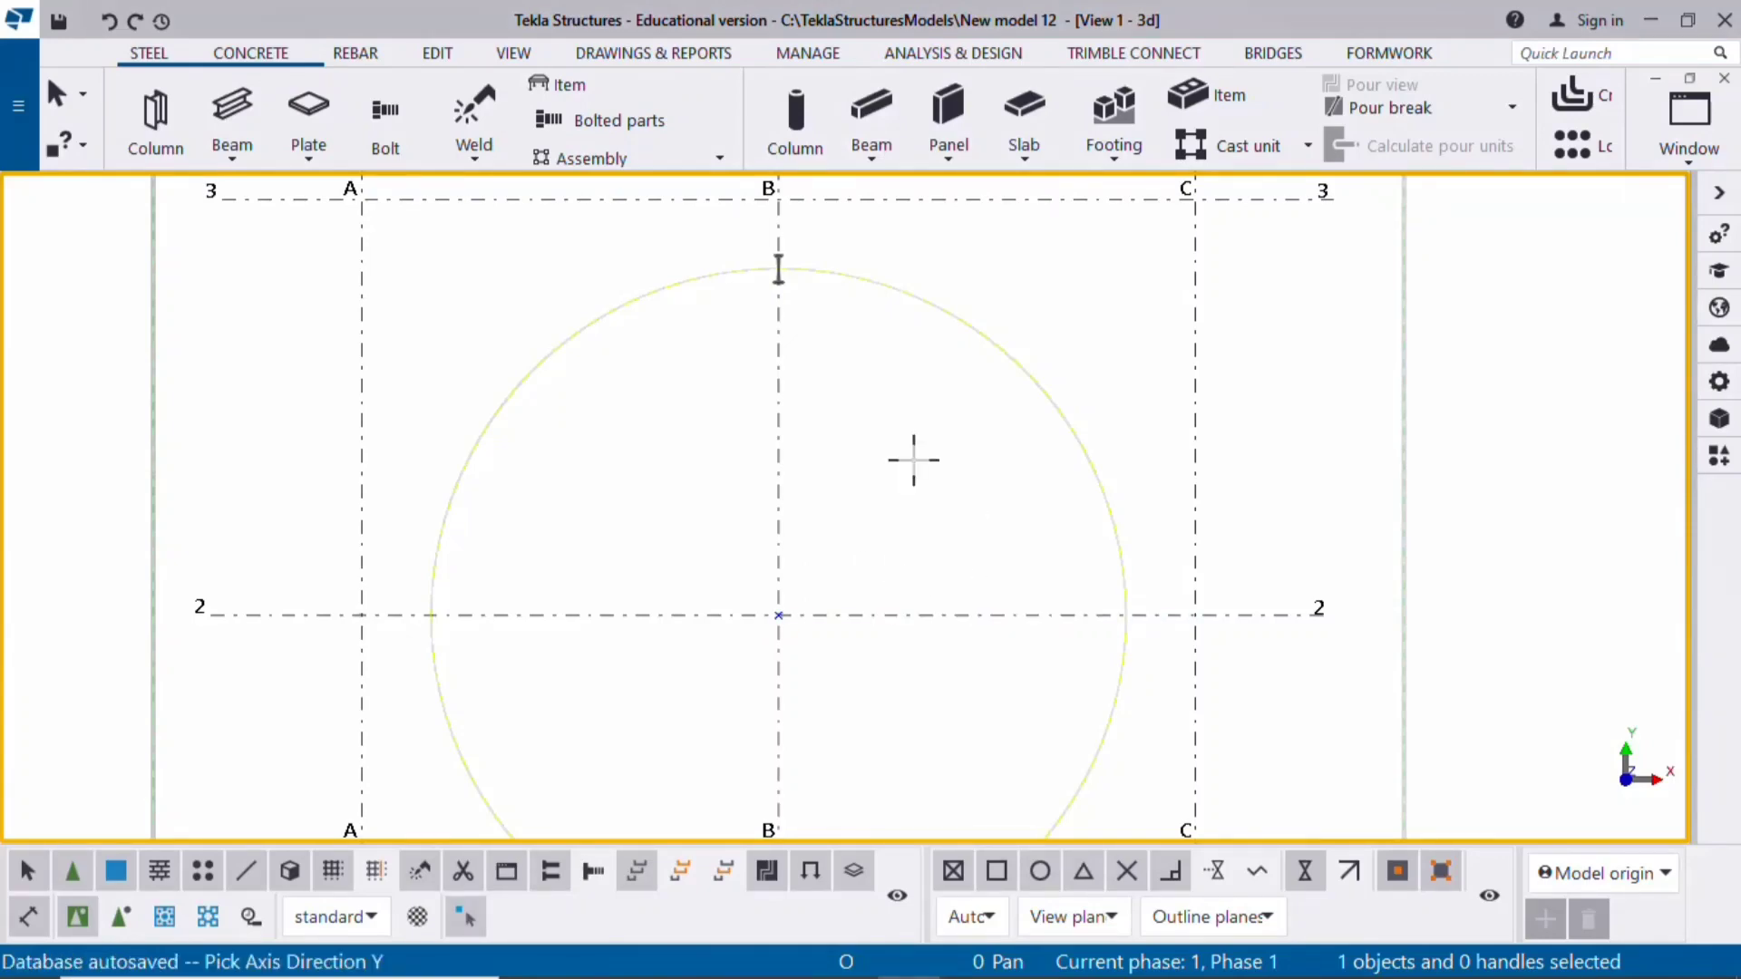
left_click(780, 399)
middle_click_drag(608, 400, 538, 479)
right_click(427, 426)
left_click(602, 435)
Change the radial array's angle to 30 degrees and apply it to the copied column
scroll(480, 531, "up", 3)
scroll(533, 480, "up", 5)
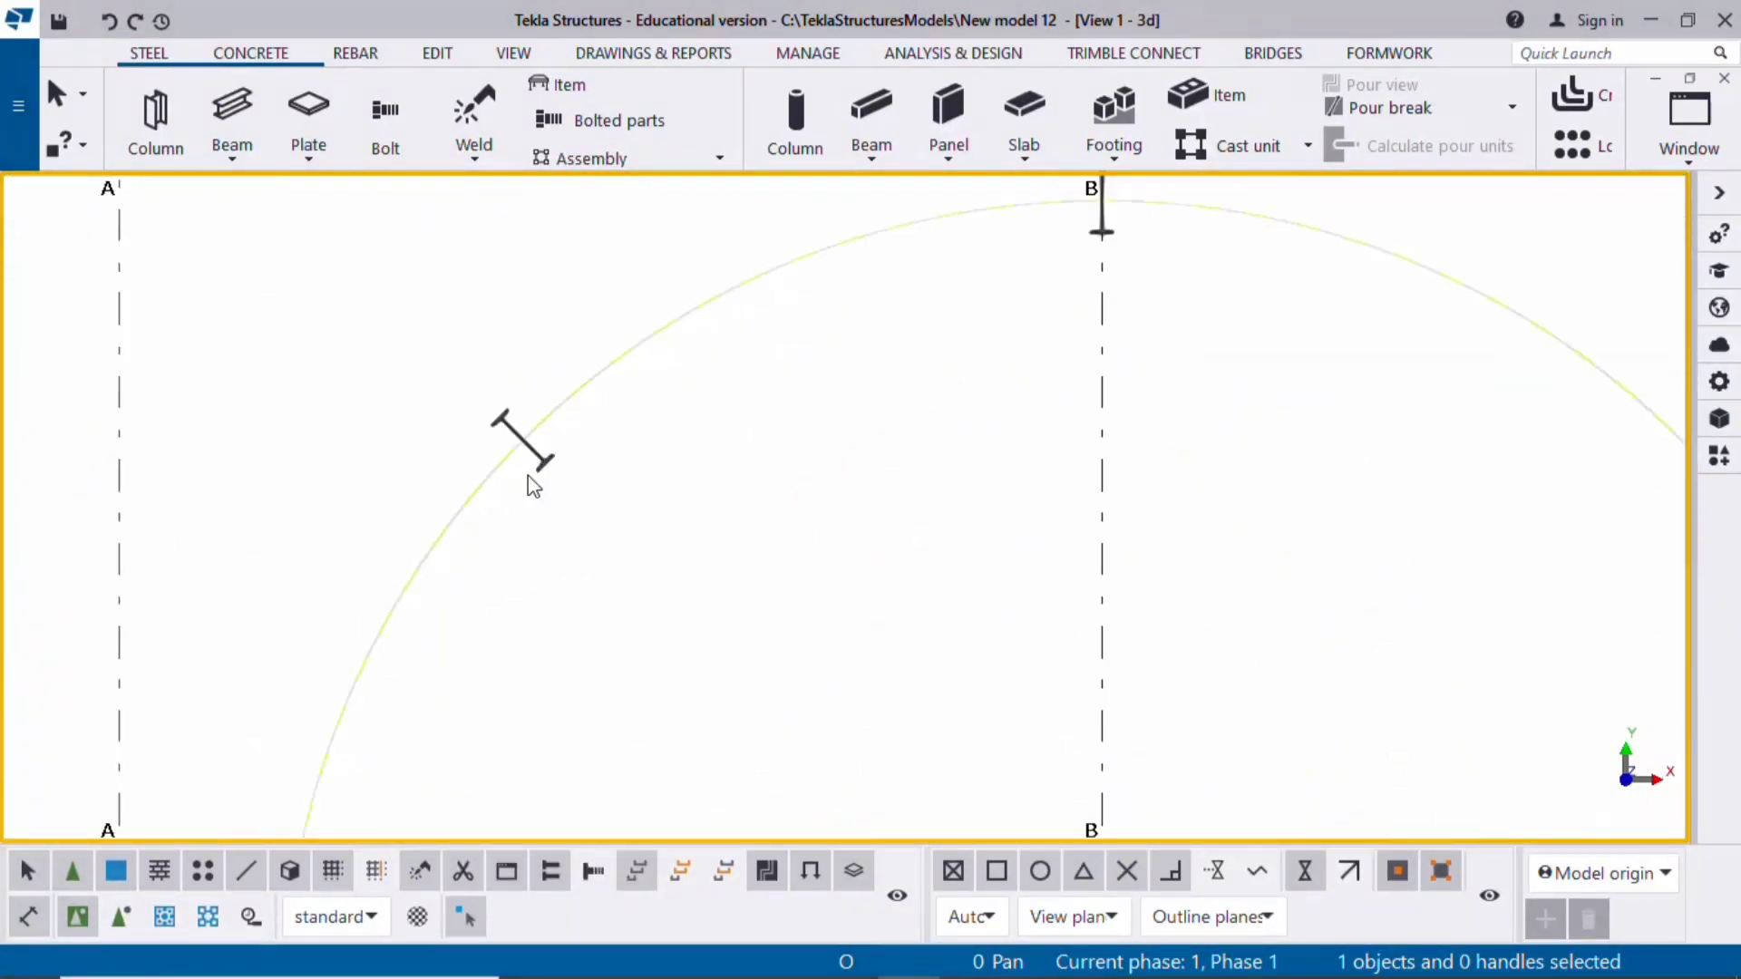
double_click(492, 407)
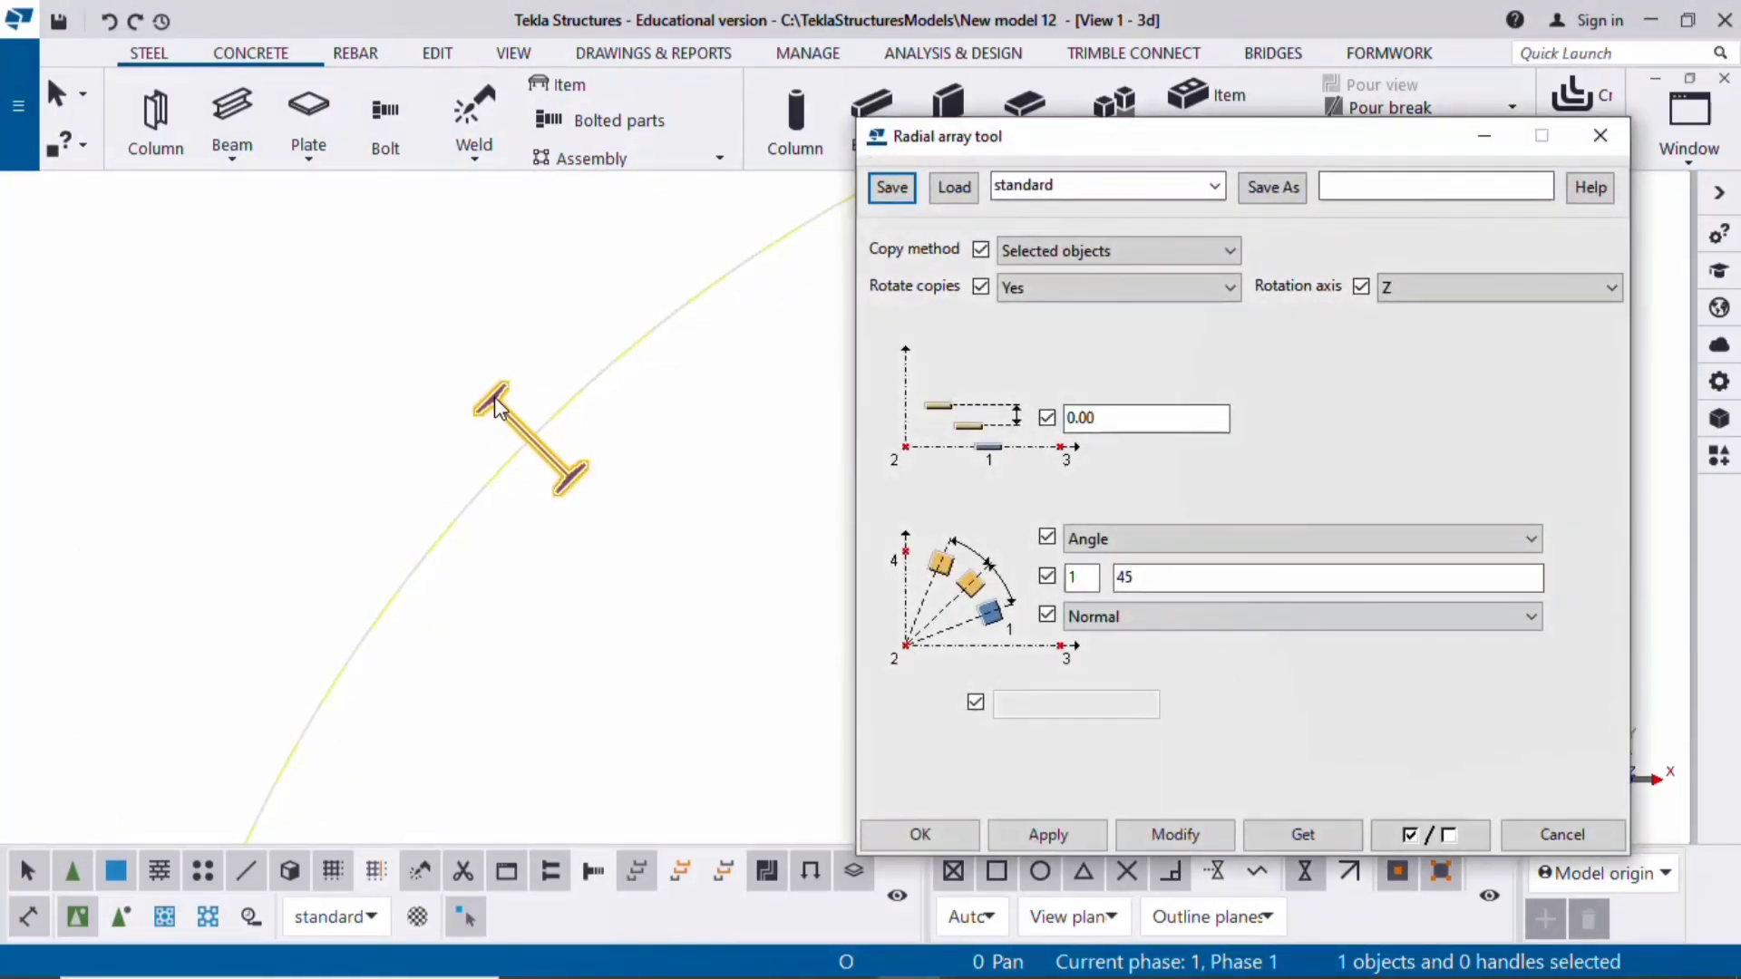
scroll(787, 617, "down", 1)
middle_click_drag(798, 728, 478, 538)
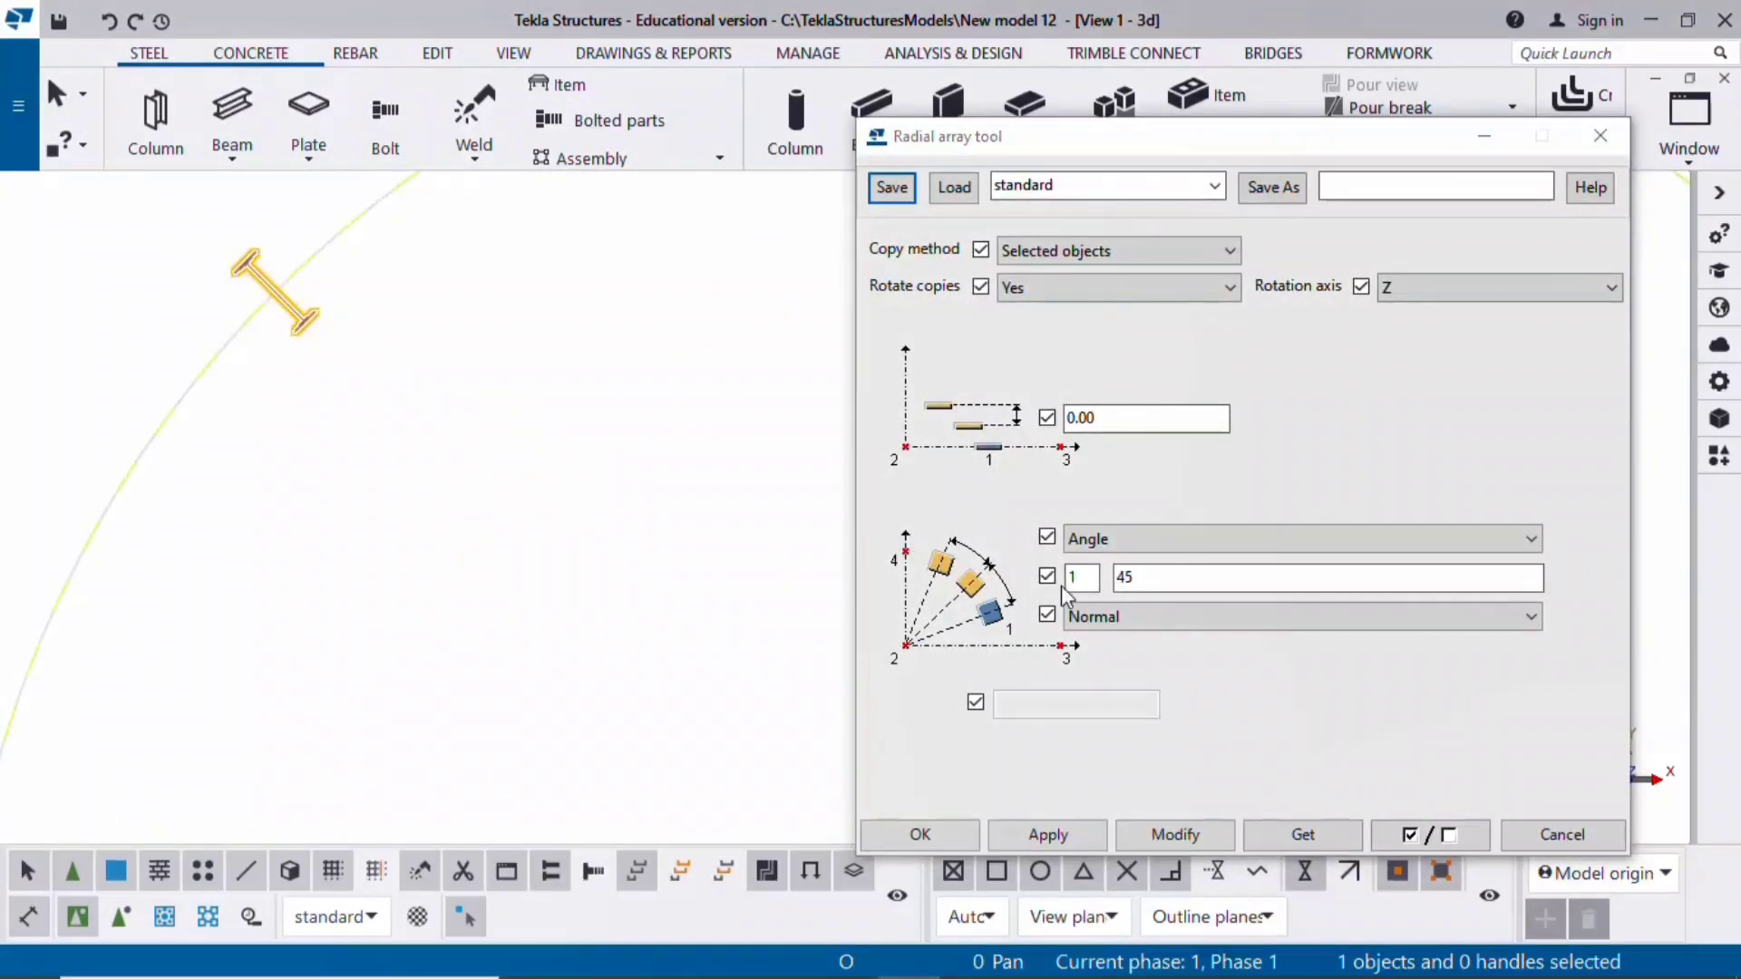
scroll(595, 544, "down", 5)
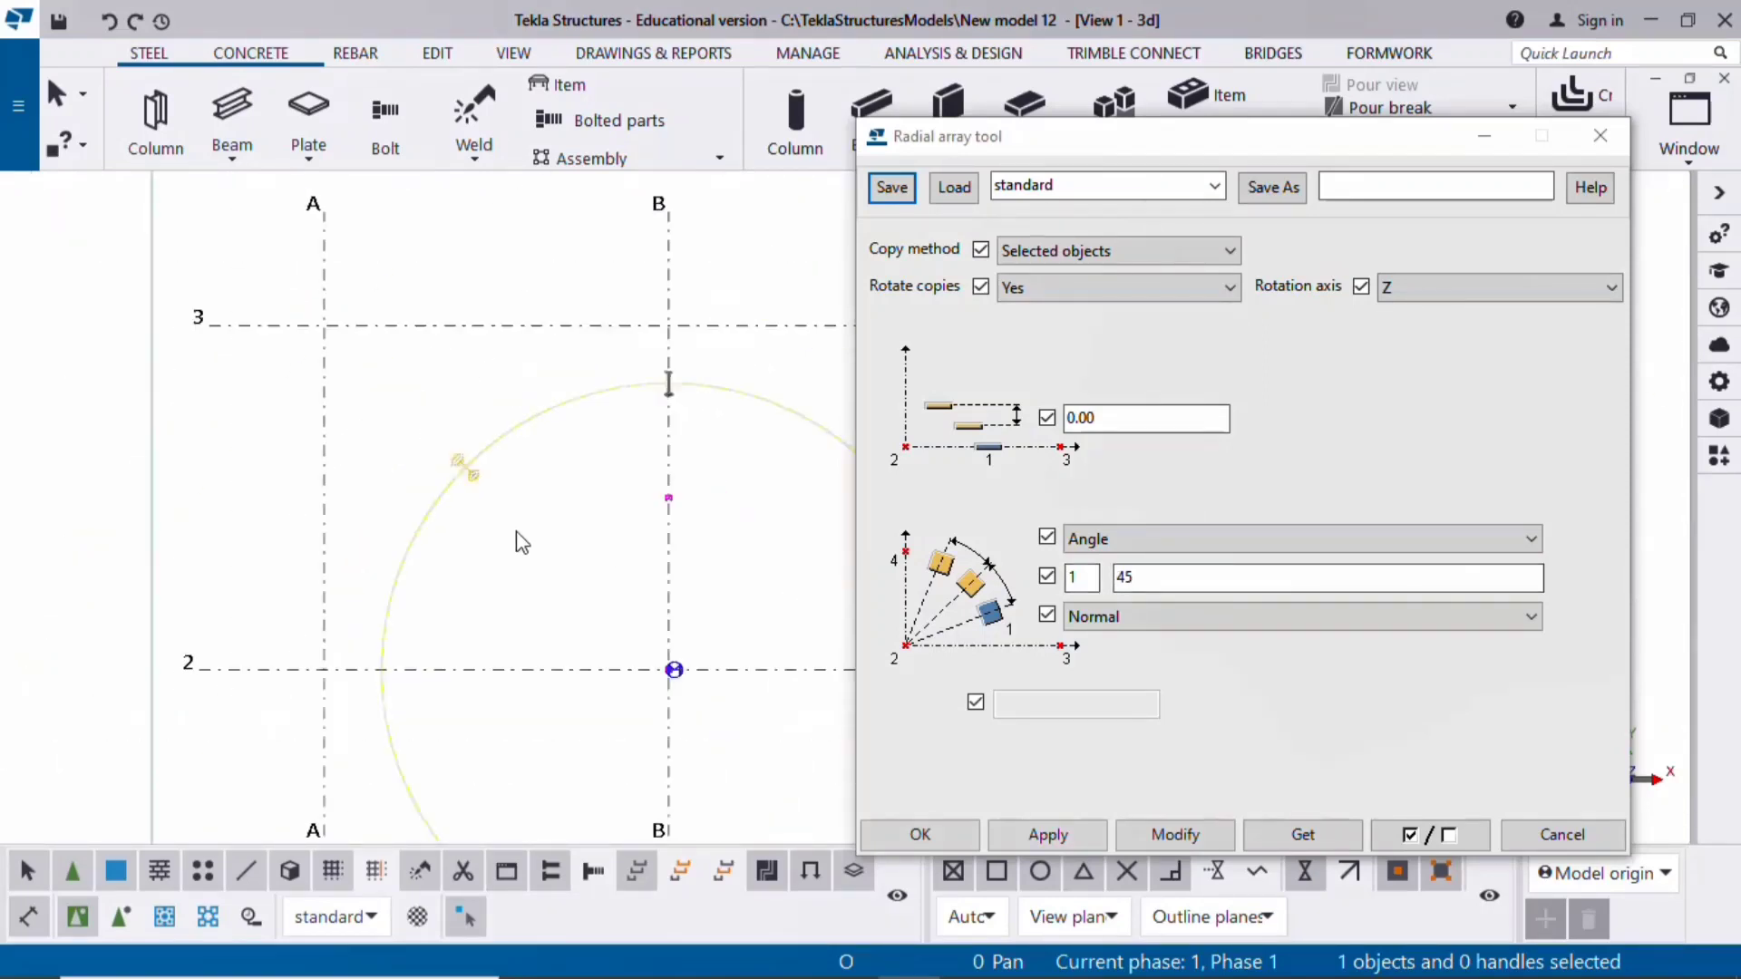
middle_click_drag(547, 519, 526, 493)
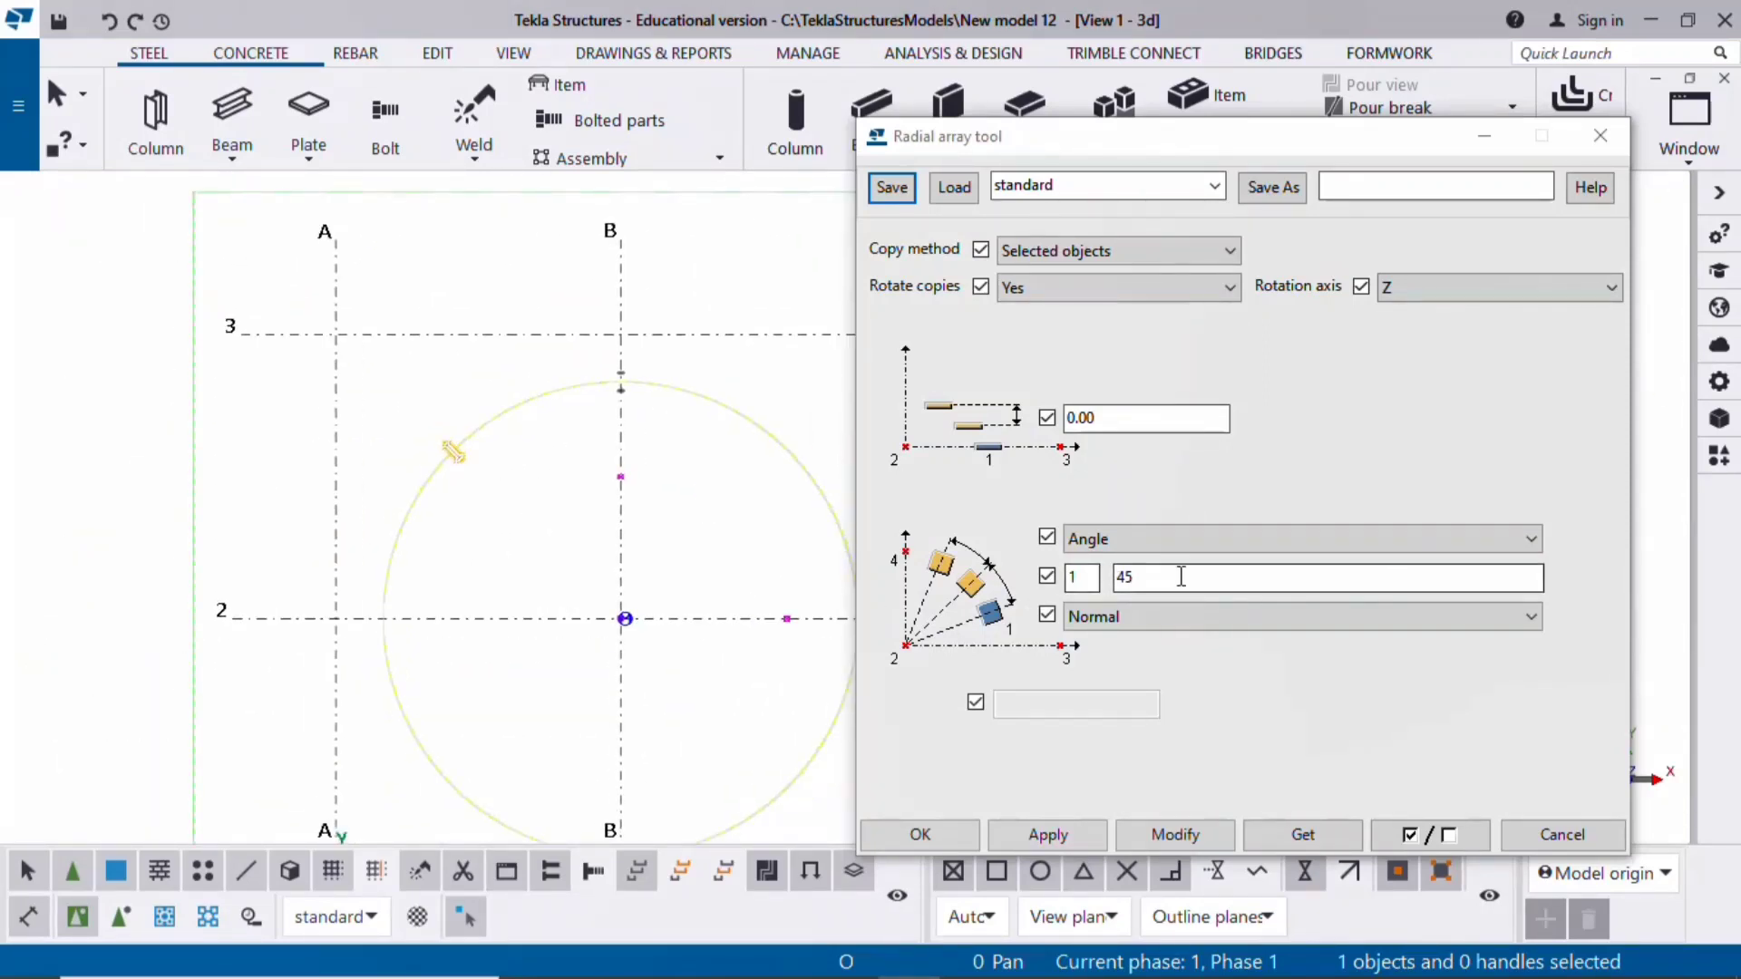
left_click_drag(1158, 579, 975, 564)
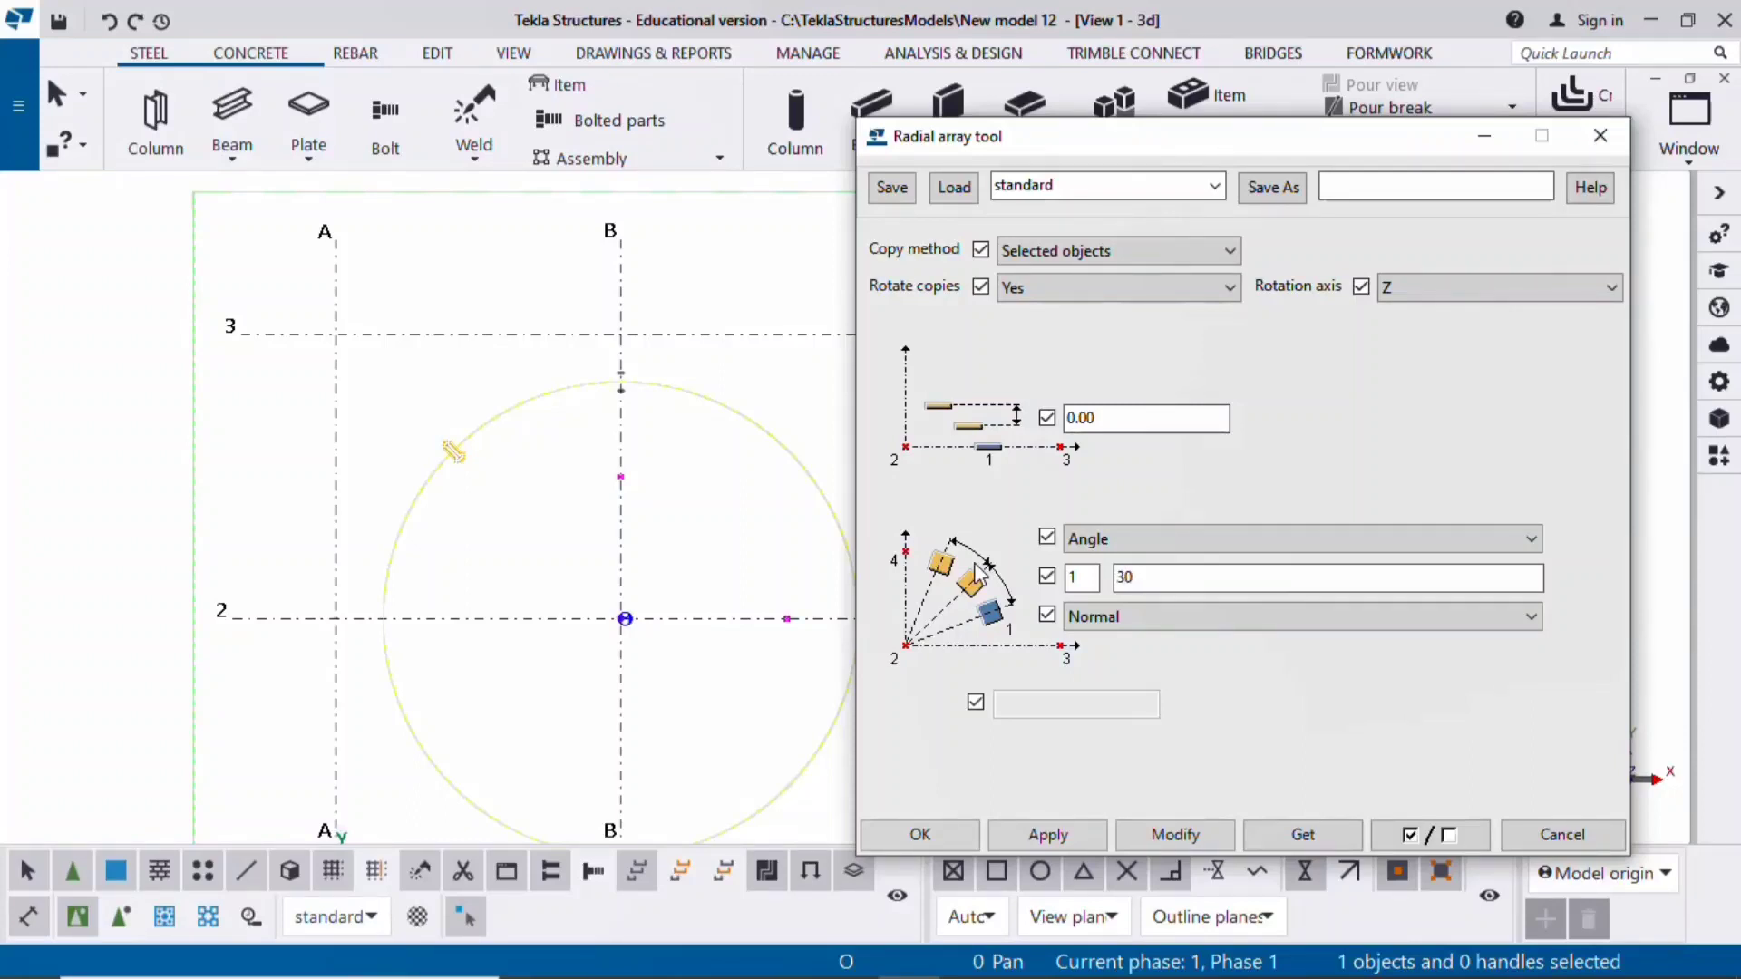
left_click(1151, 835)
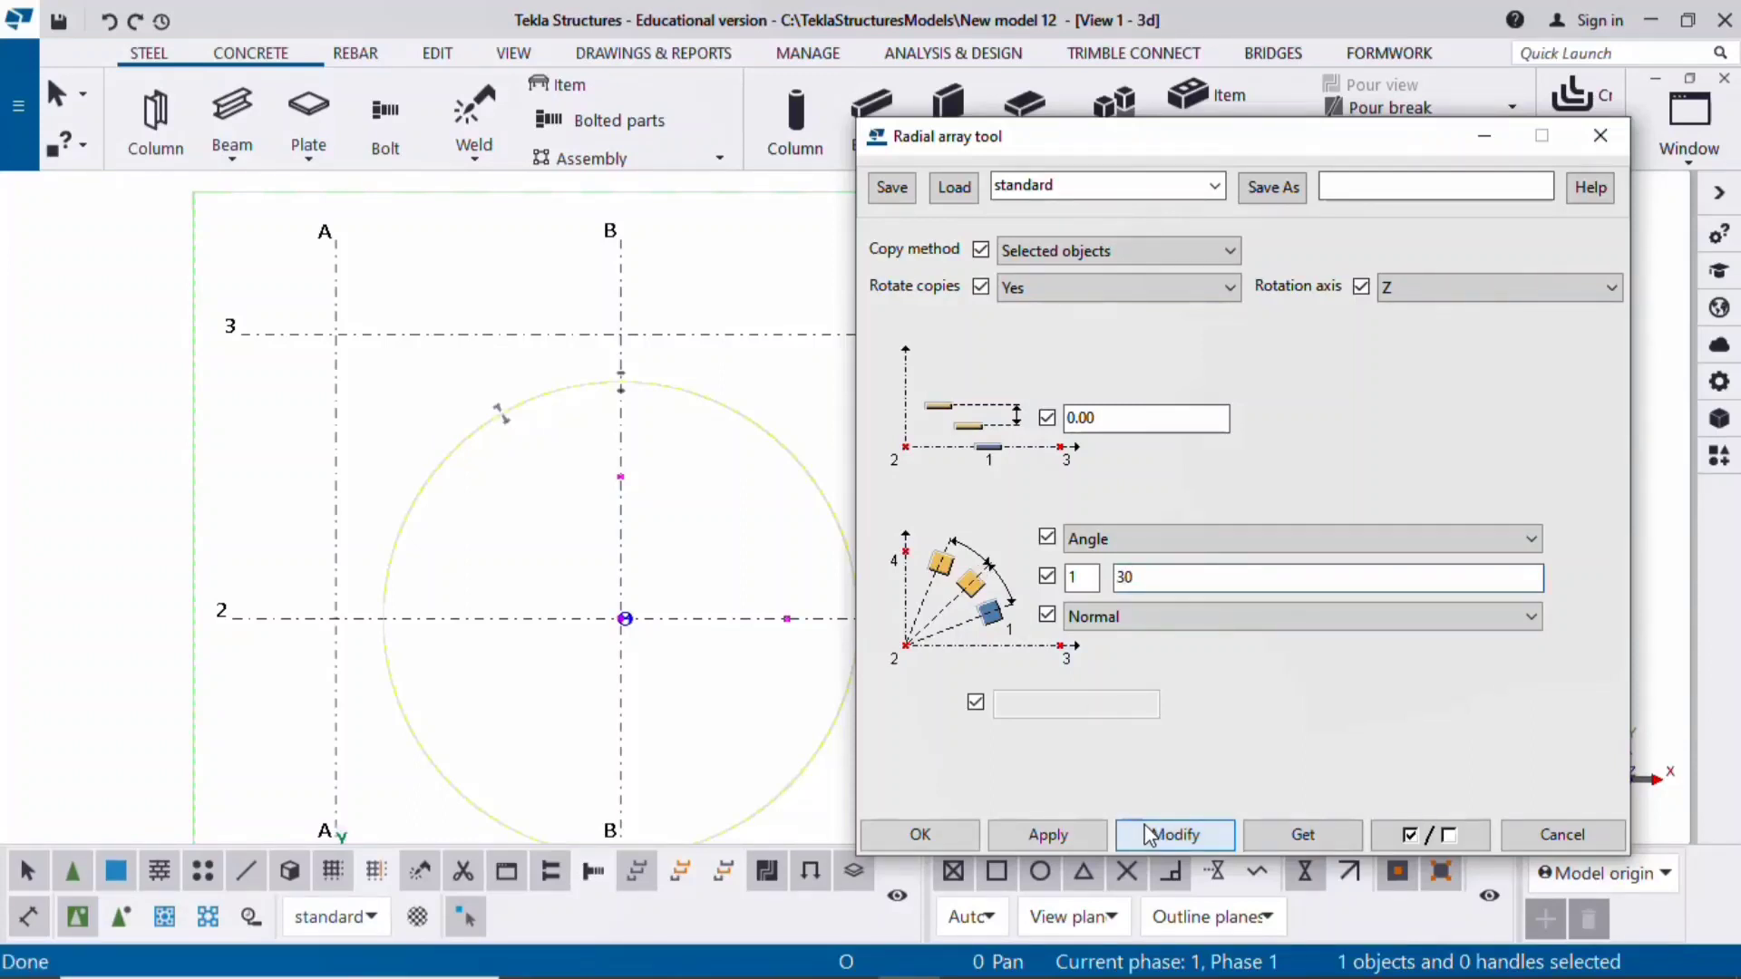
Set the radial array's number of copies to 3 and apply the change
middle_click_drag(526, 475, 482, 413)
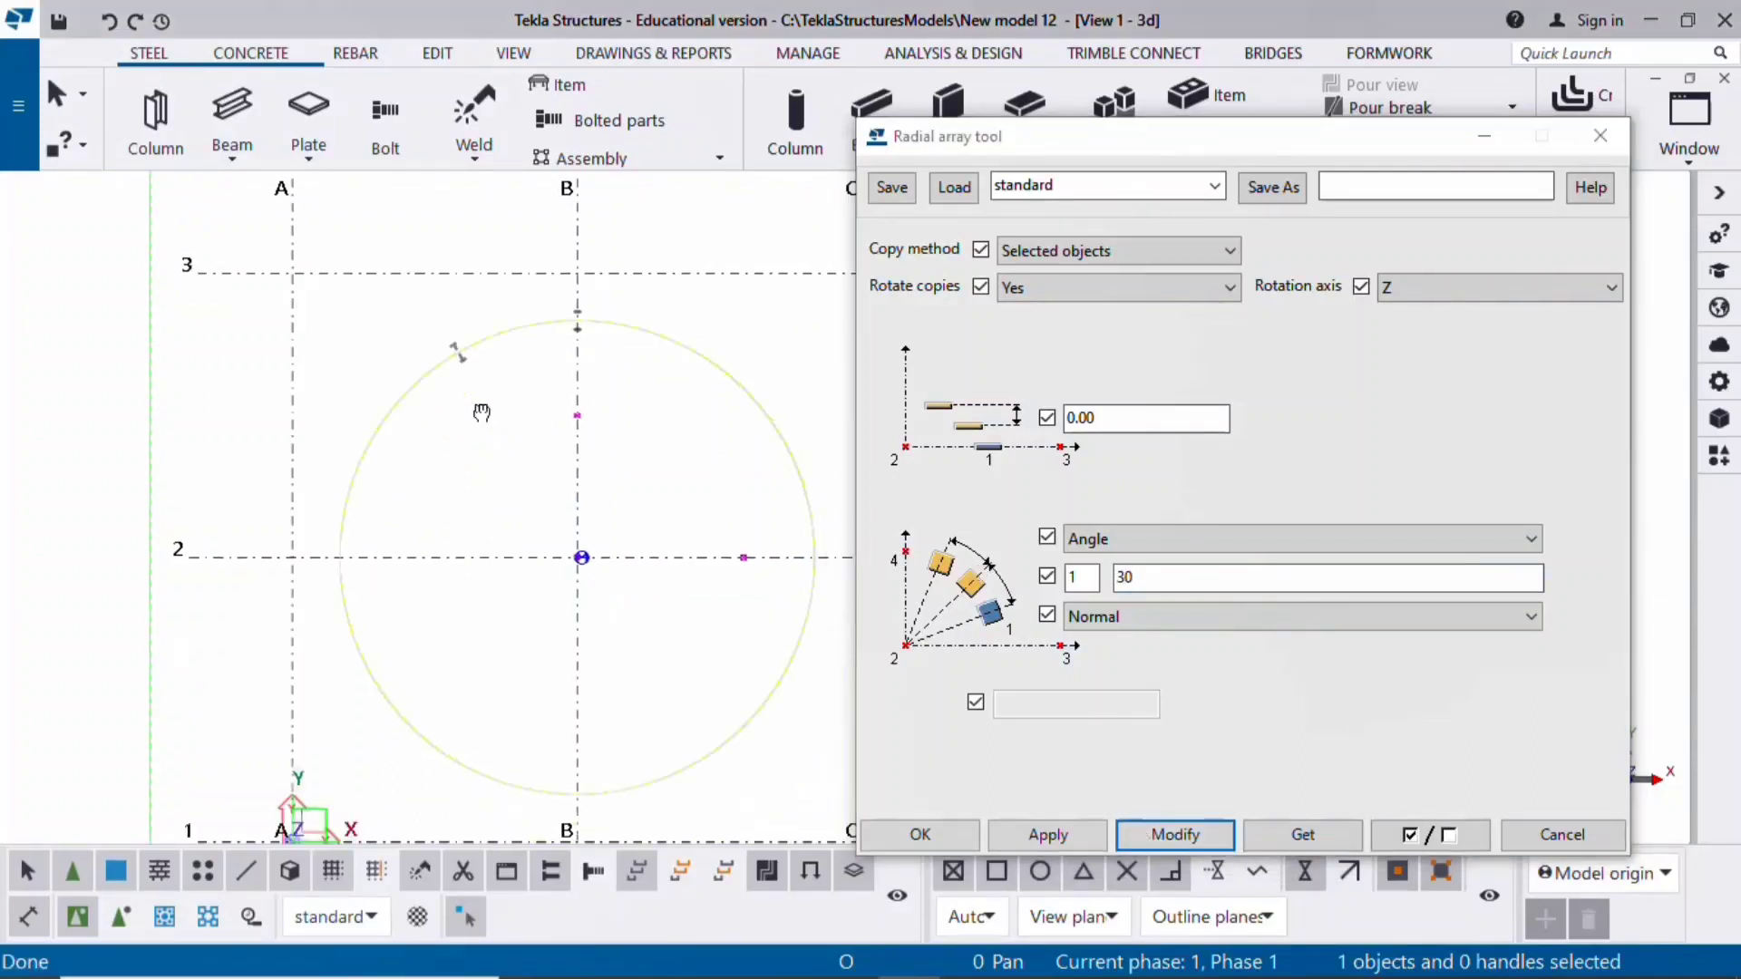
left_click(1095, 580)
type("3")
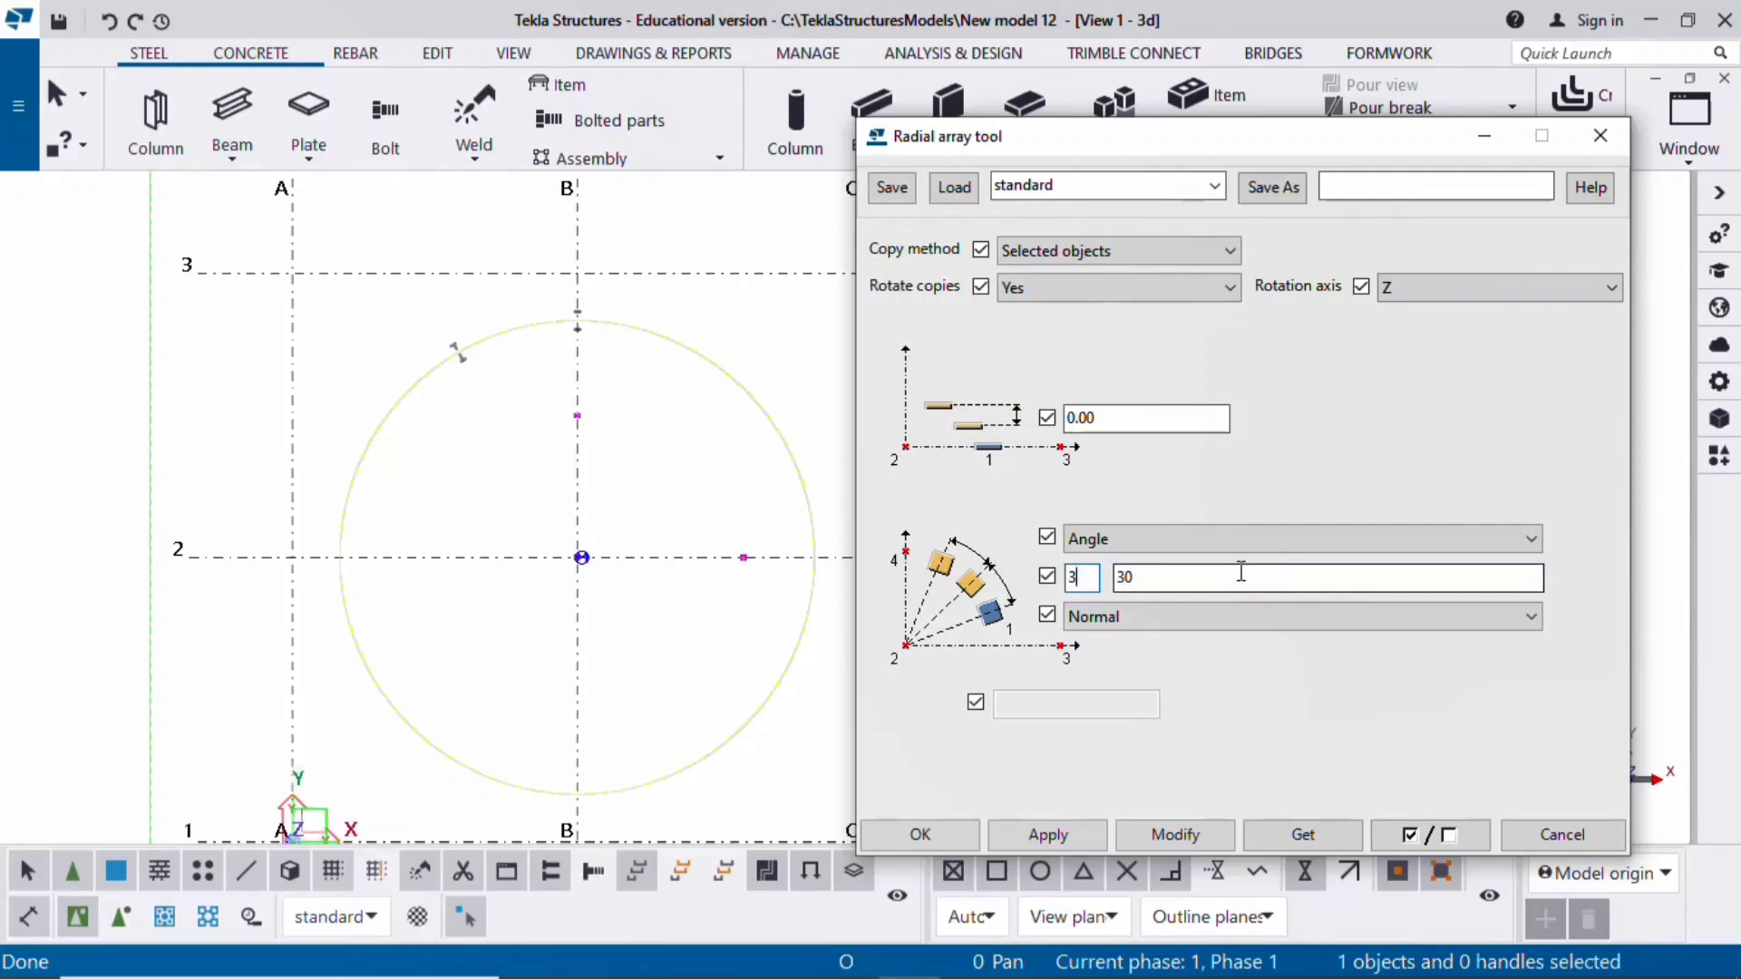
left_click(1171, 837)
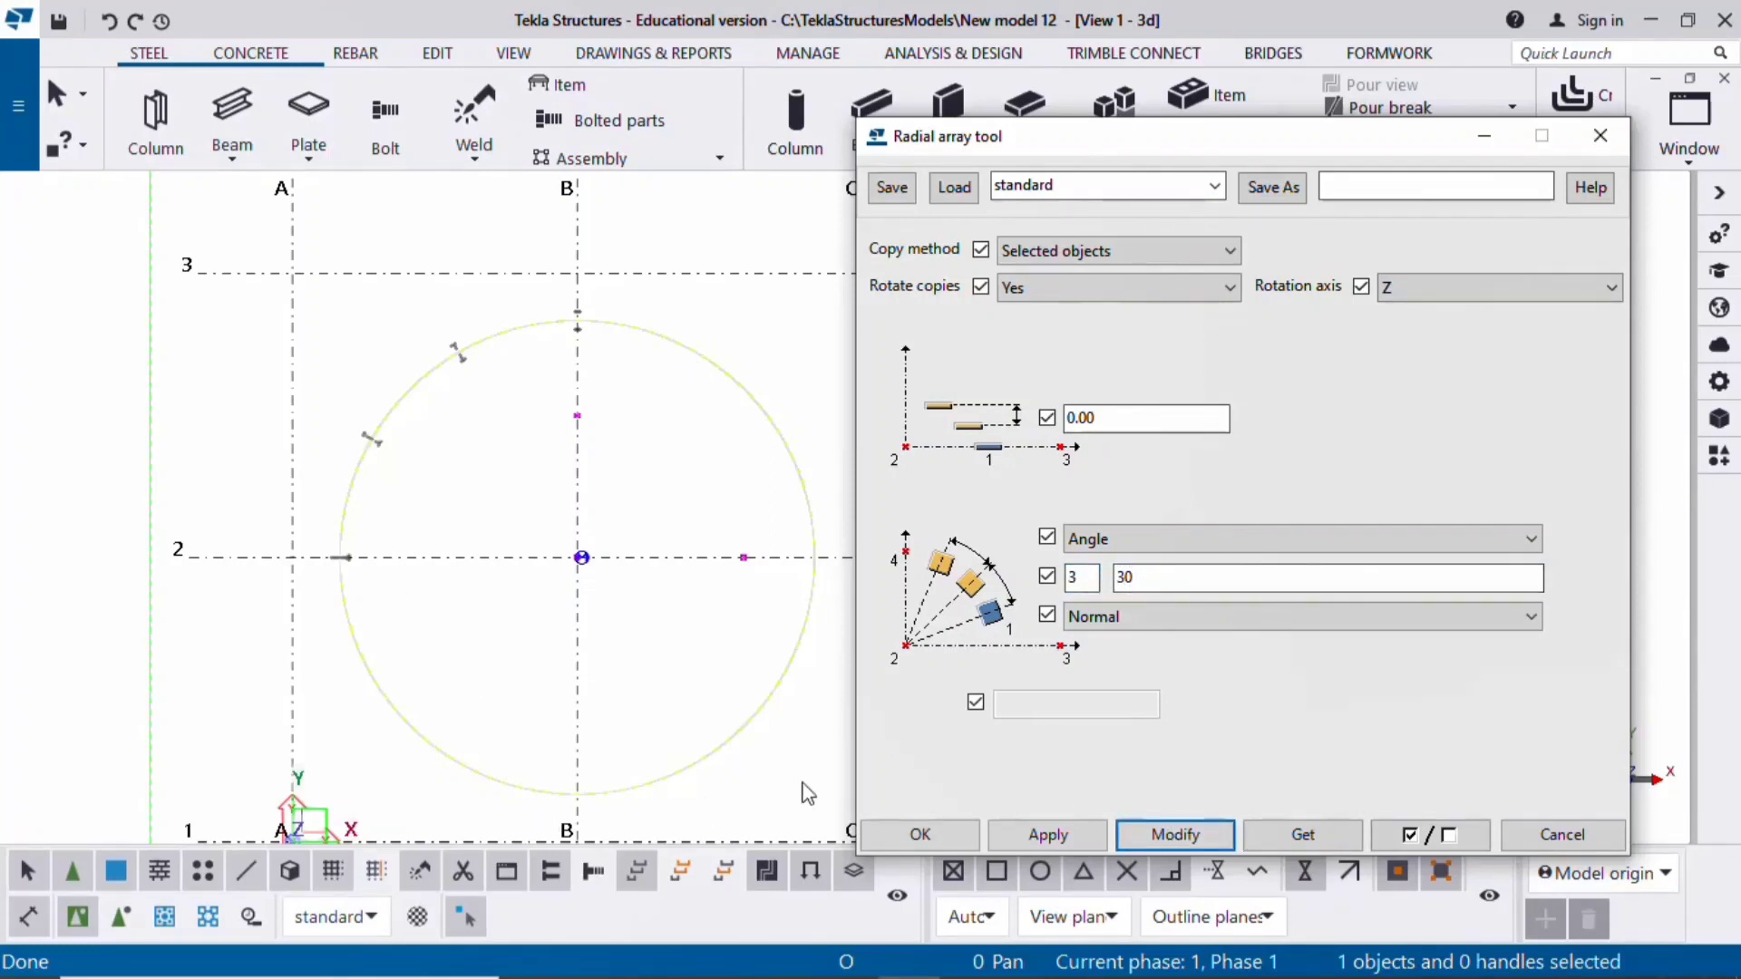
Set the radial array's number of copies to 6 and apply the change
left_click_drag(1094, 582, 803, 552)
type("6")
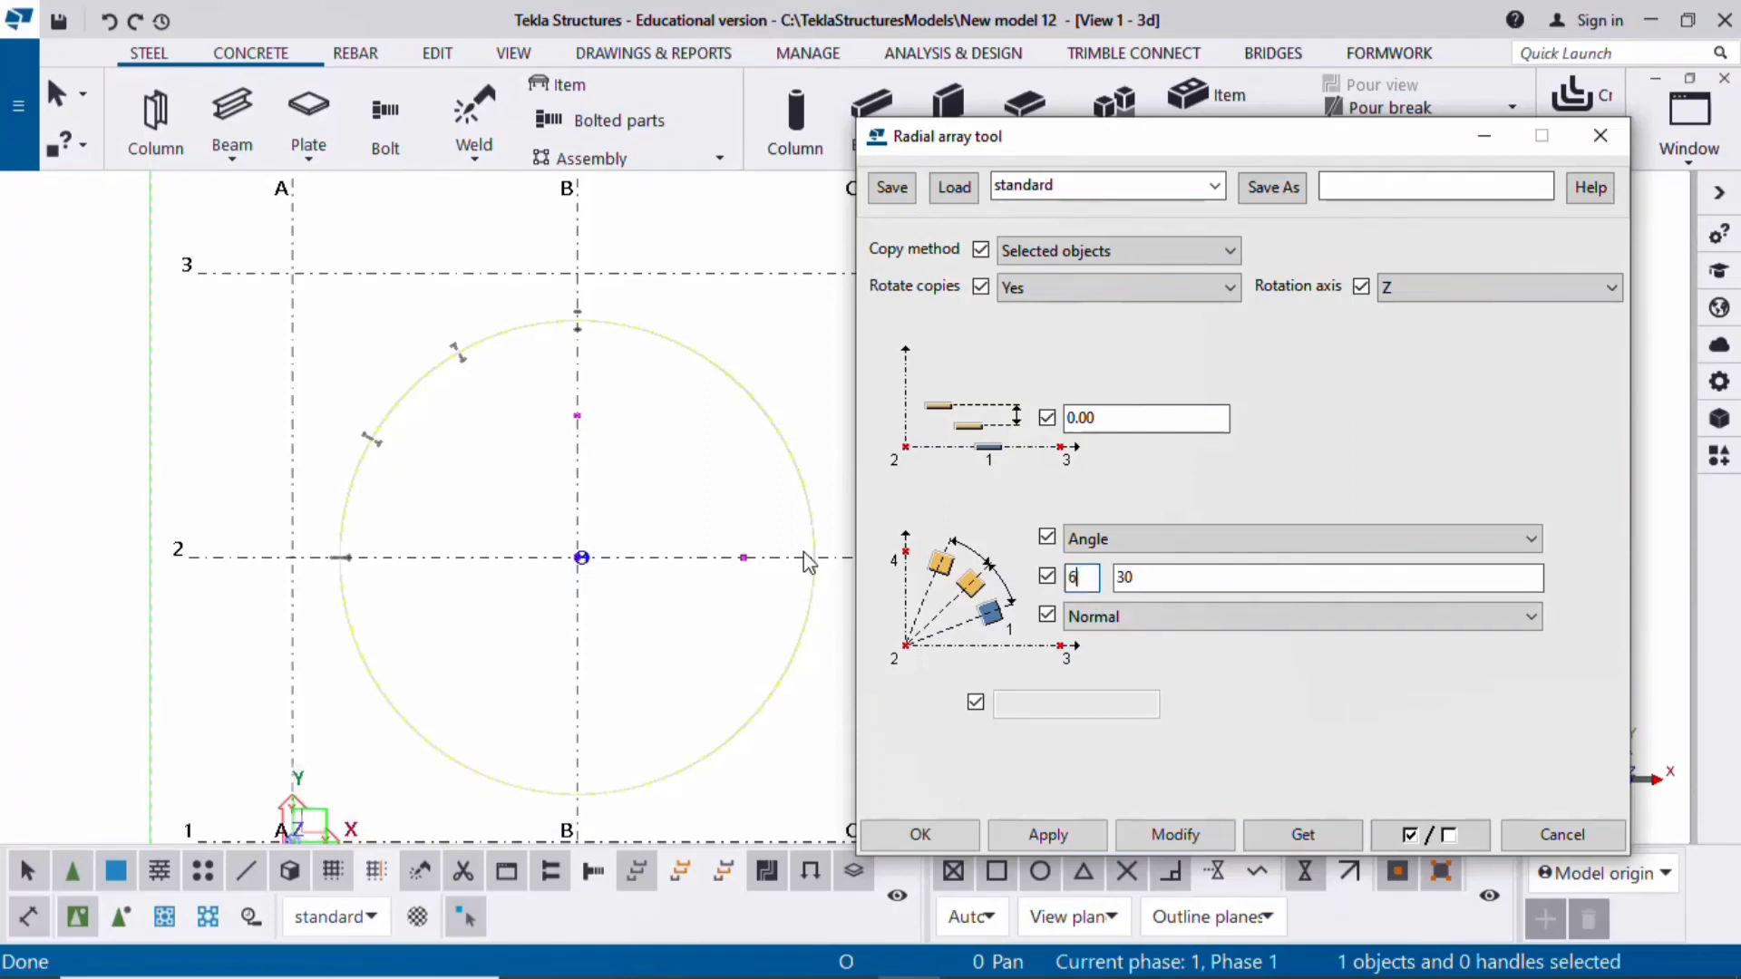
left_click(1161, 829)
middle_click_drag(534, 667, 457, 562)
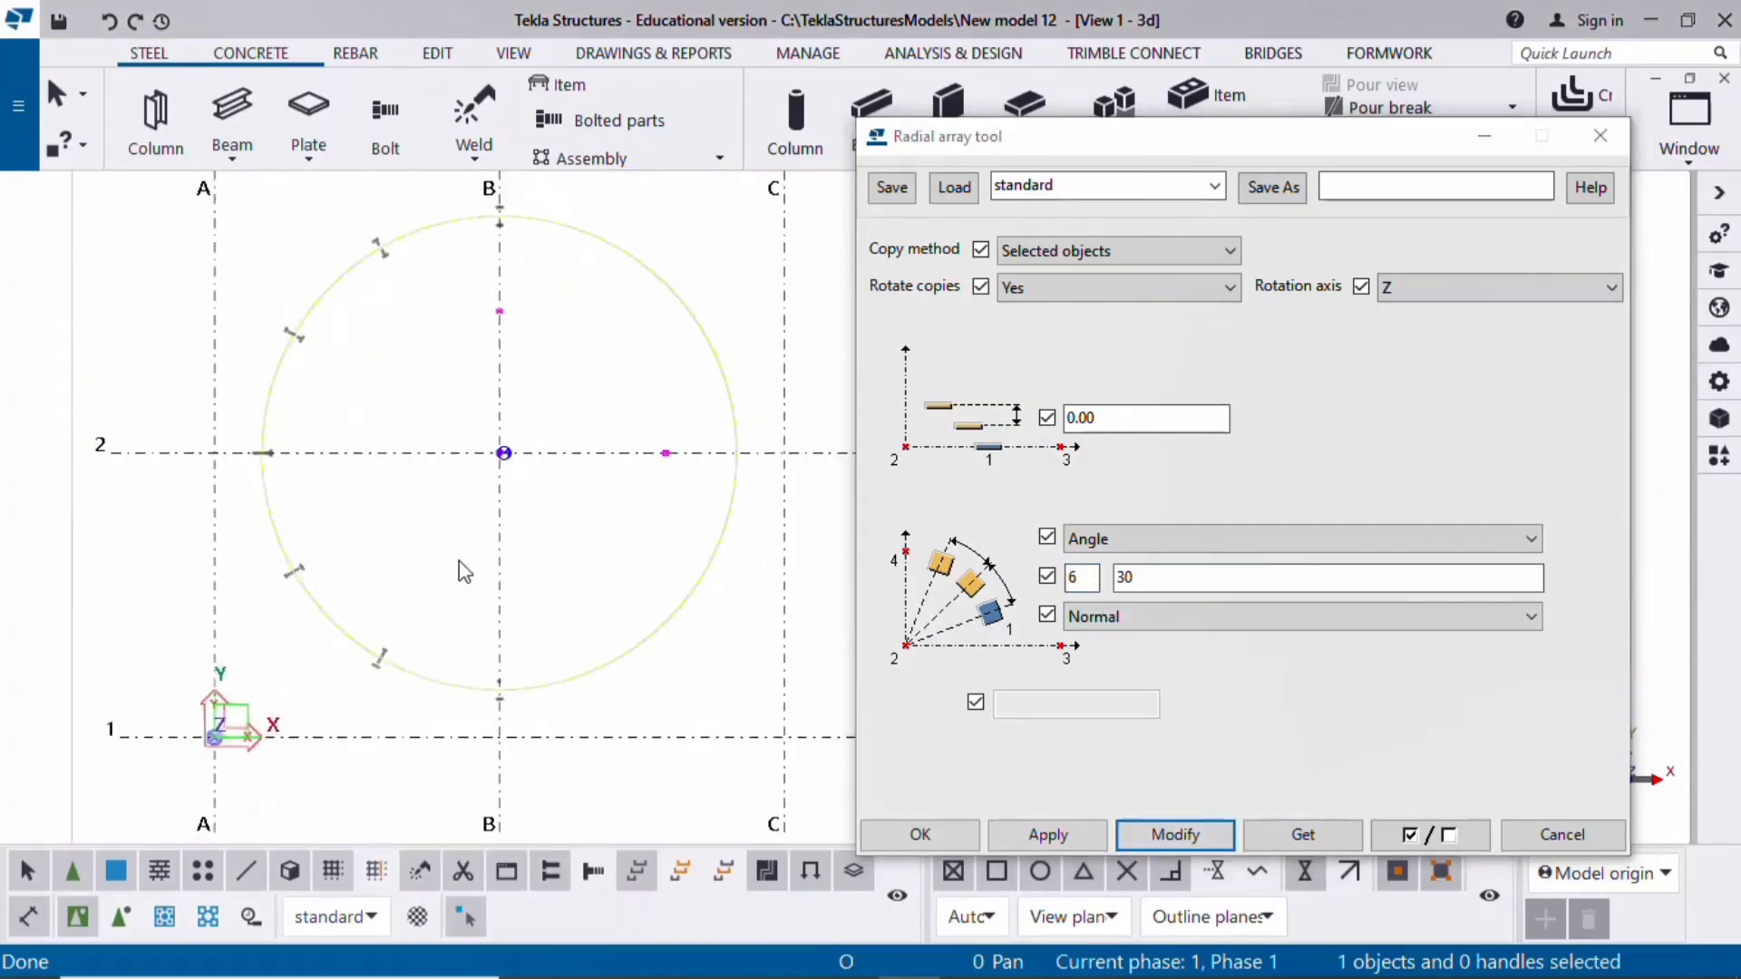
Switch the radial array's direction to Reverse and apply it to the columns
left_click(1127, 618)
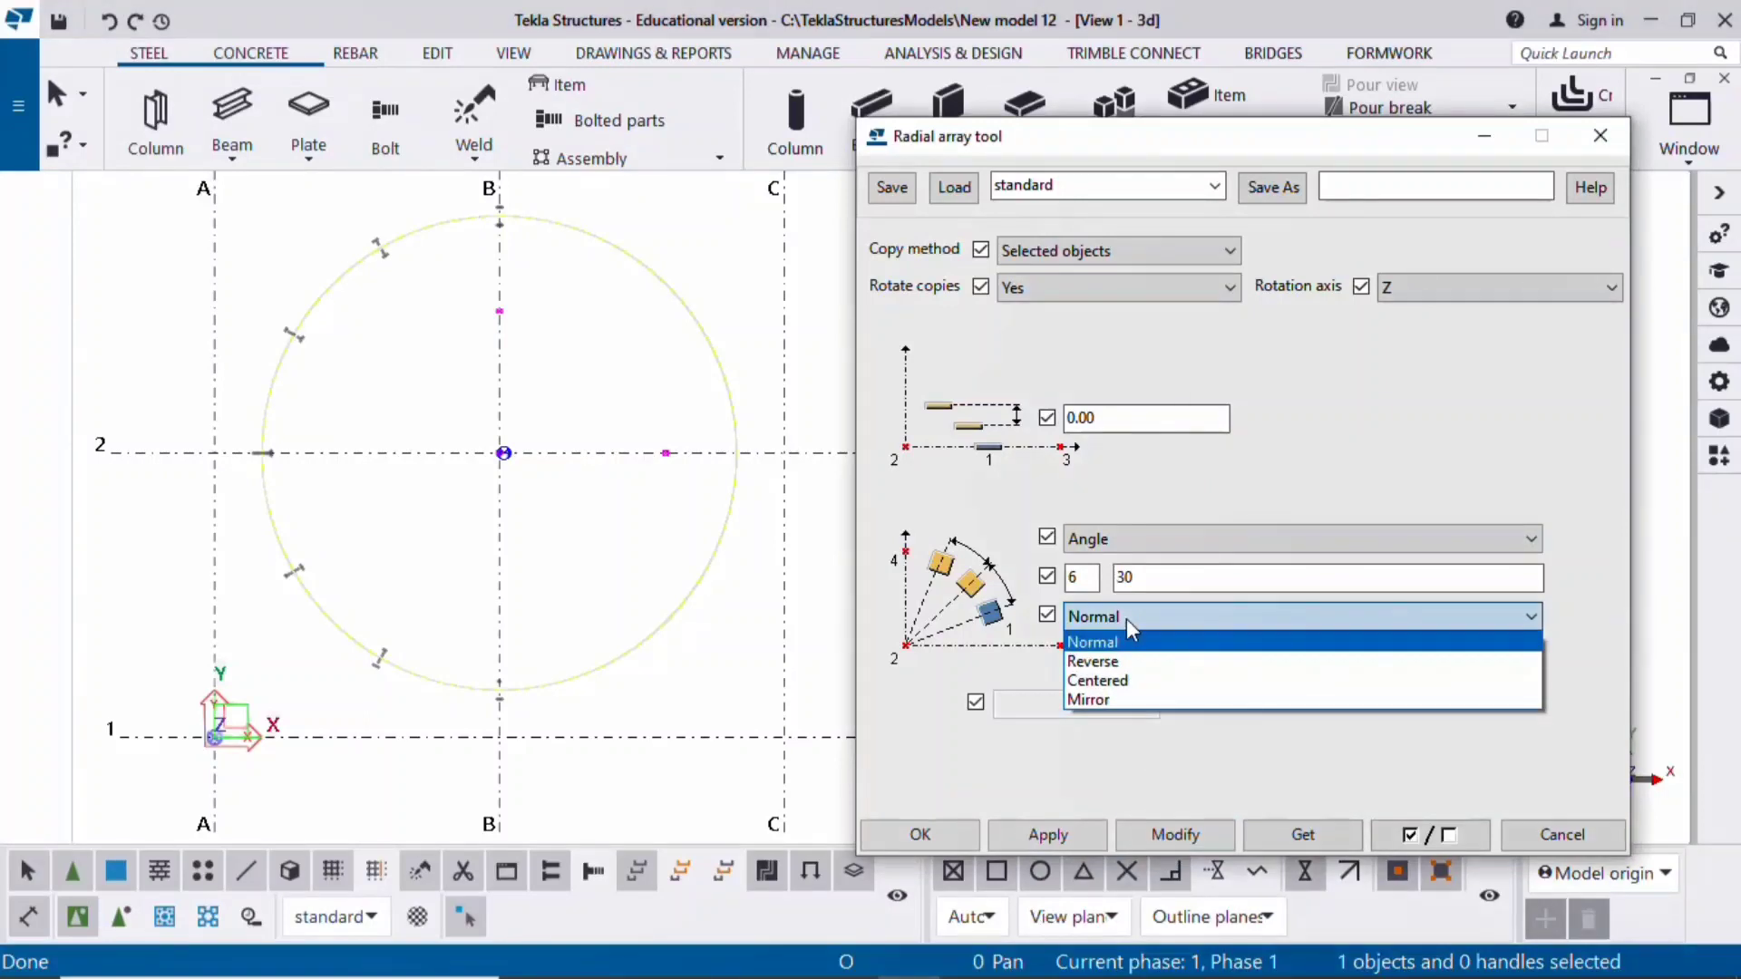
left_click(1145, 662)
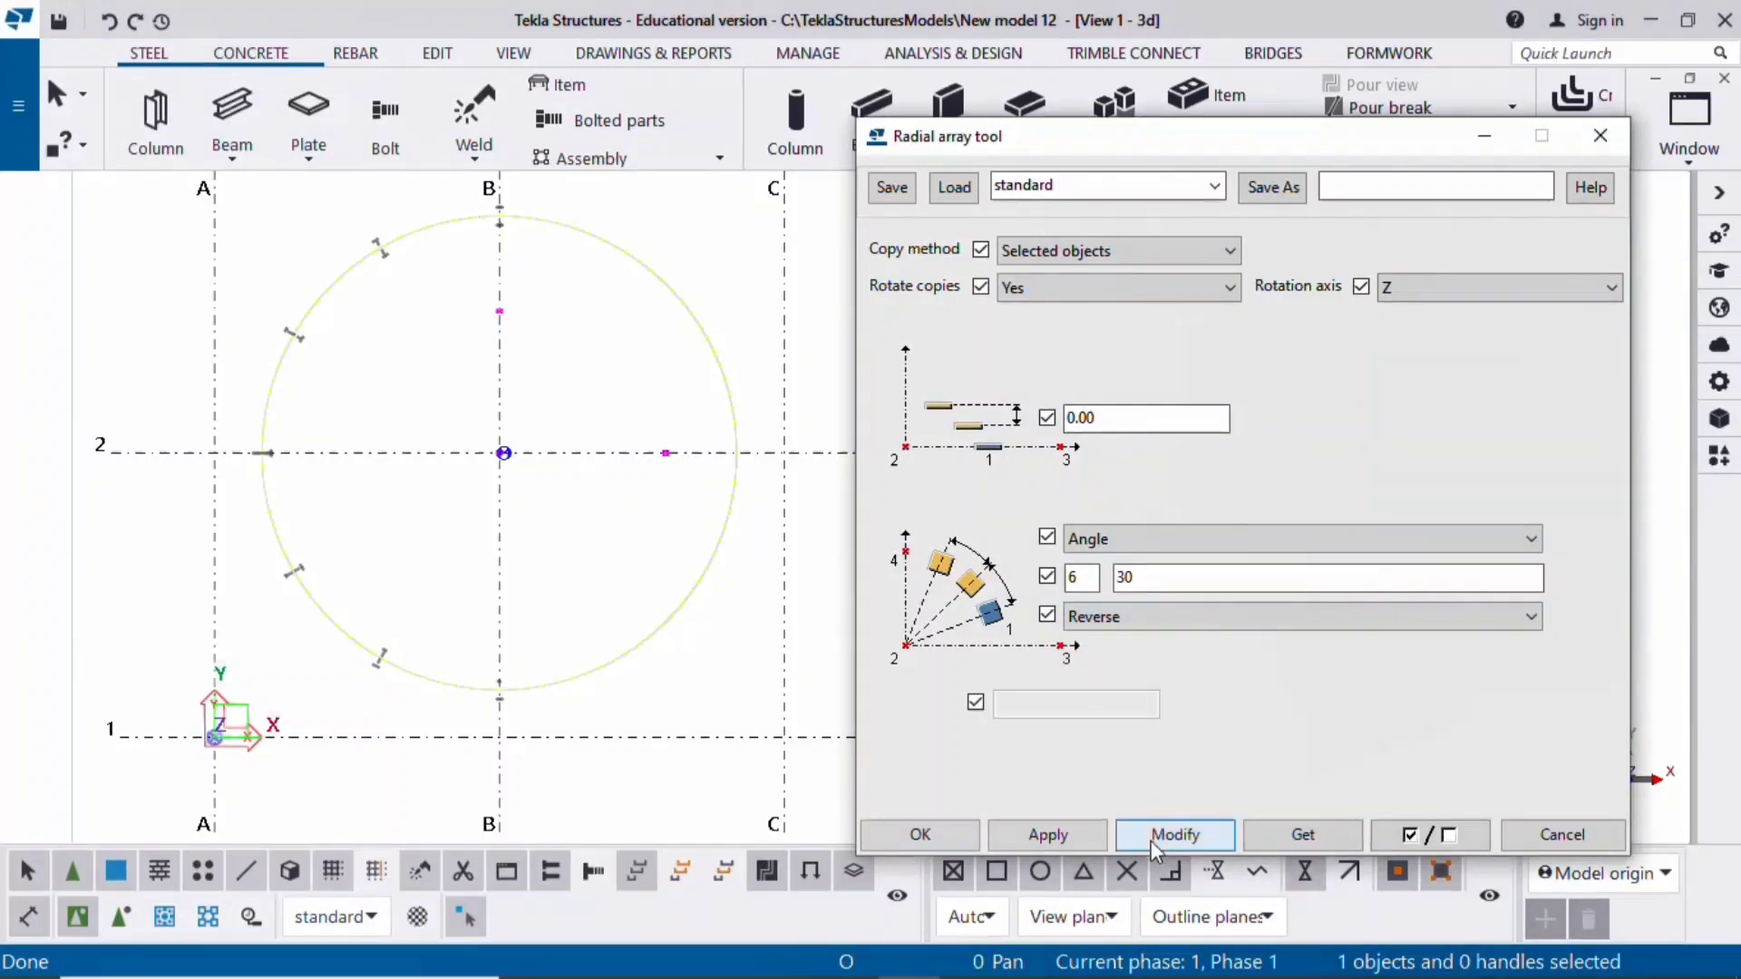
left_click(1151, 841)
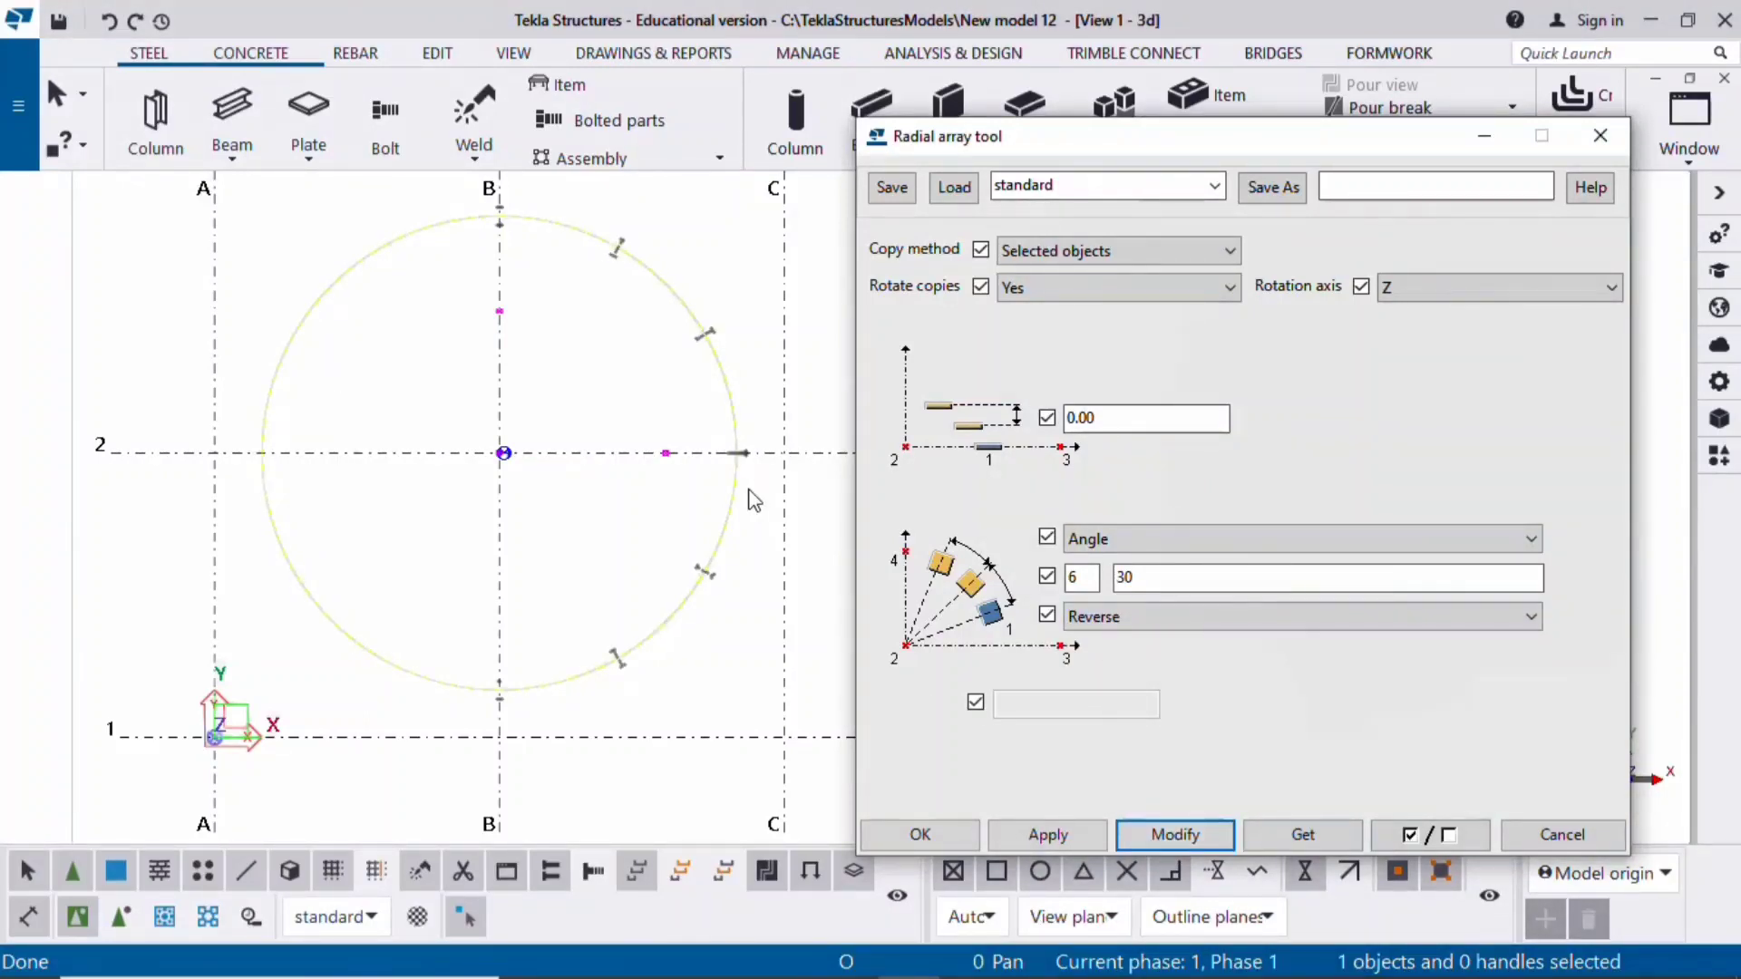
Switch the radial array's direction back to Normal and apply the change to the columns
left_click(1116, 616)
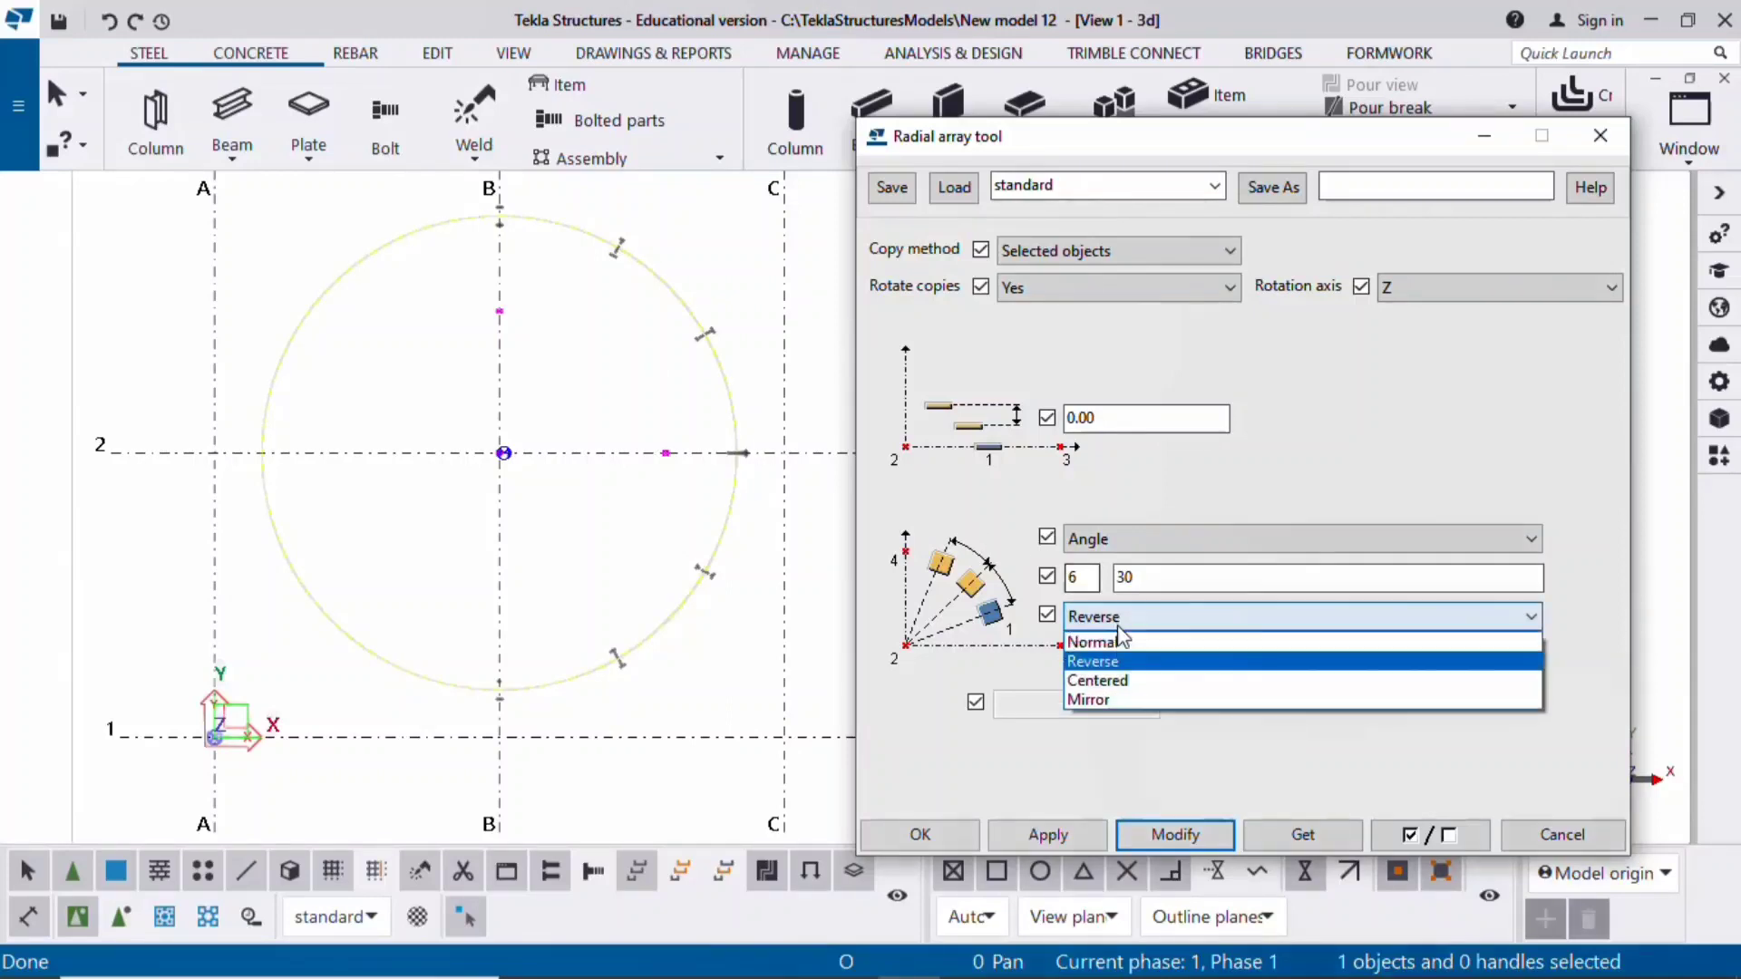
left_click(1124, 638)
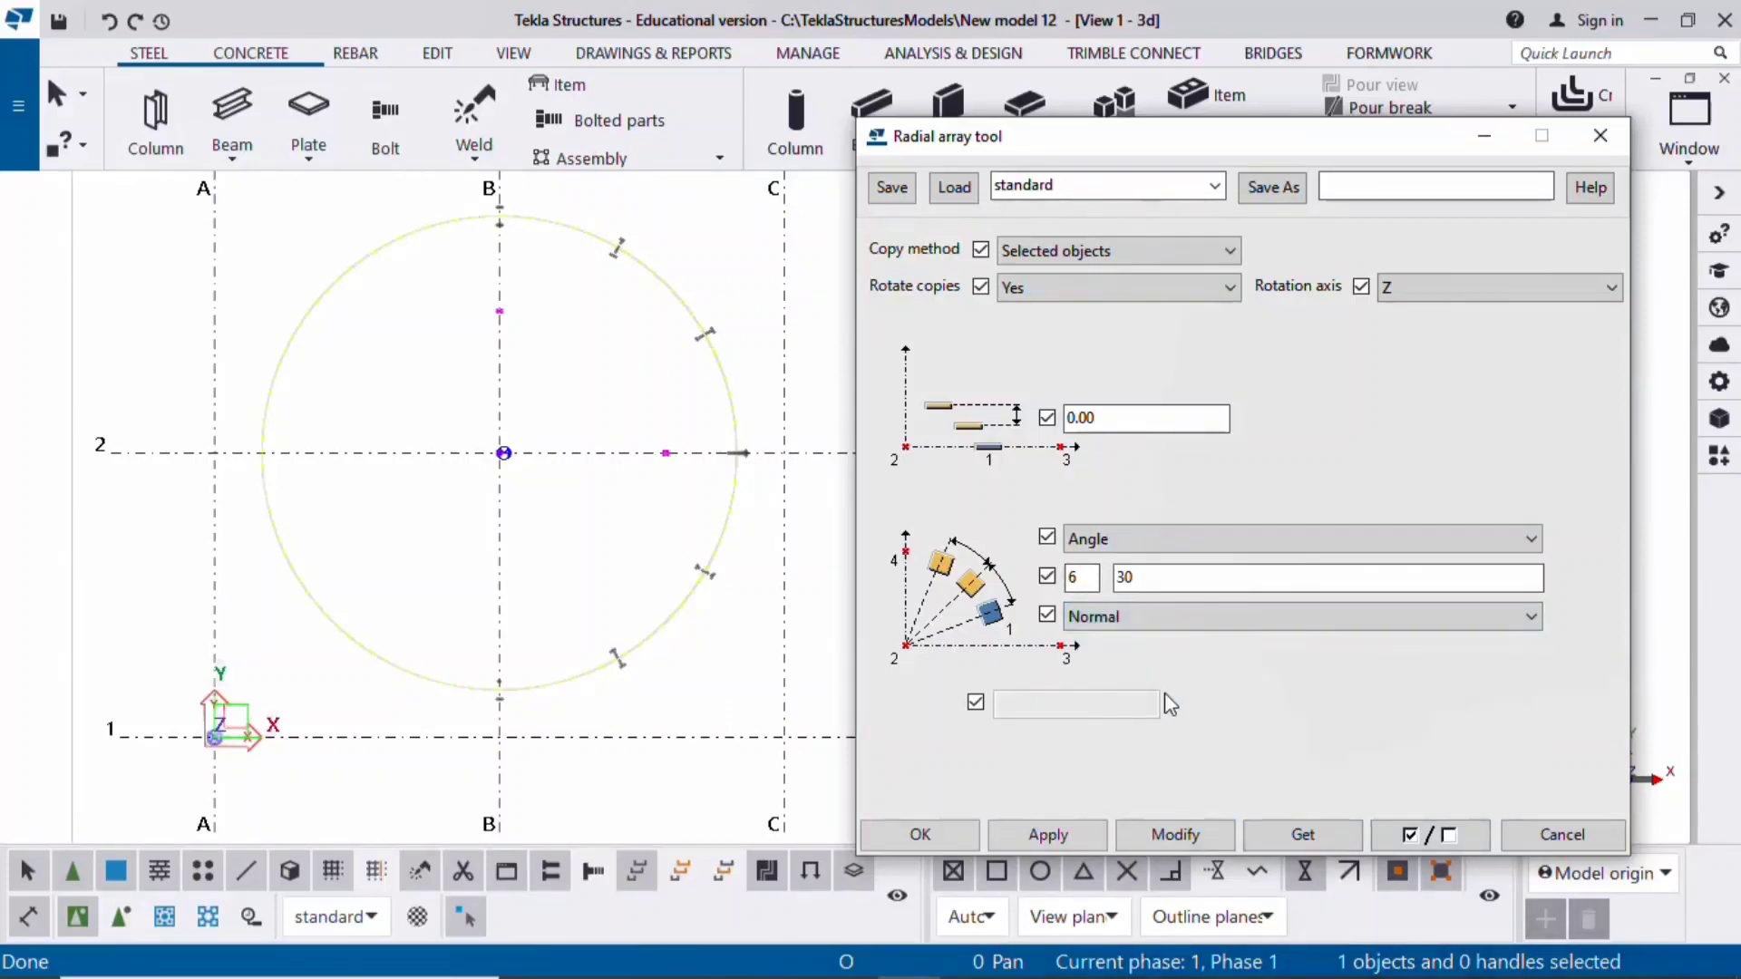
left_click(1178, 835)
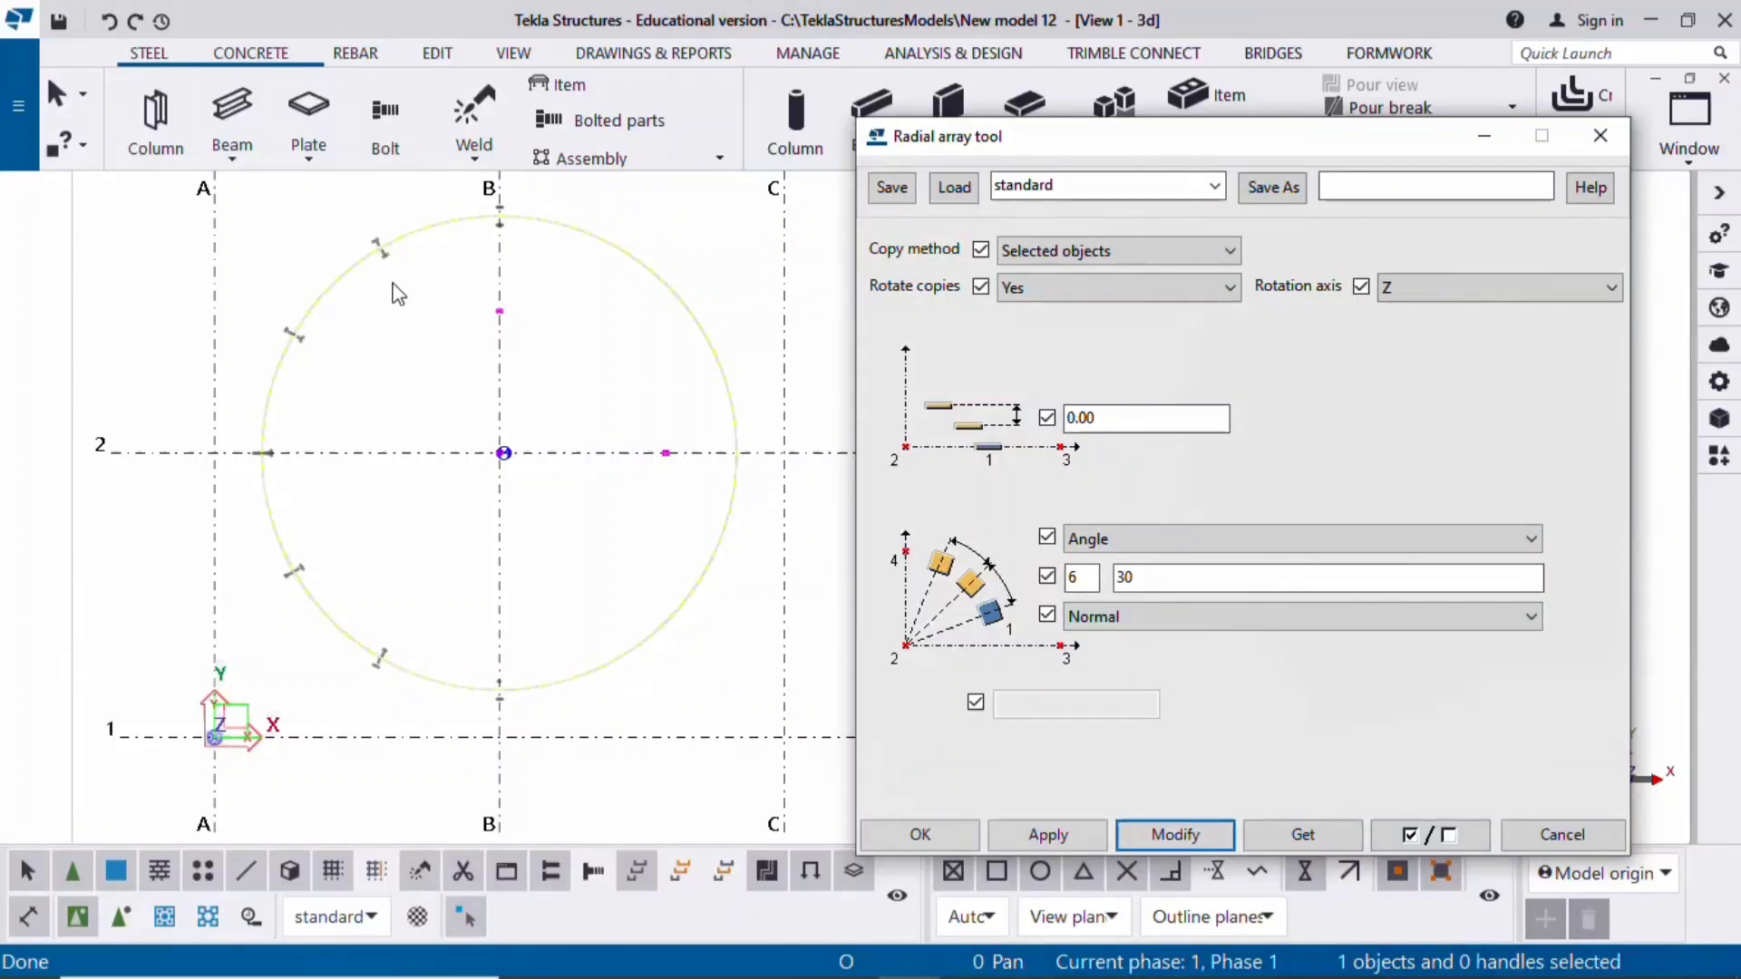
Select the radial array on the circle, change its direction to Mirror, apply it, and clear the selection
scroll(388, 269, "up", 3)
left_click(384, 249)
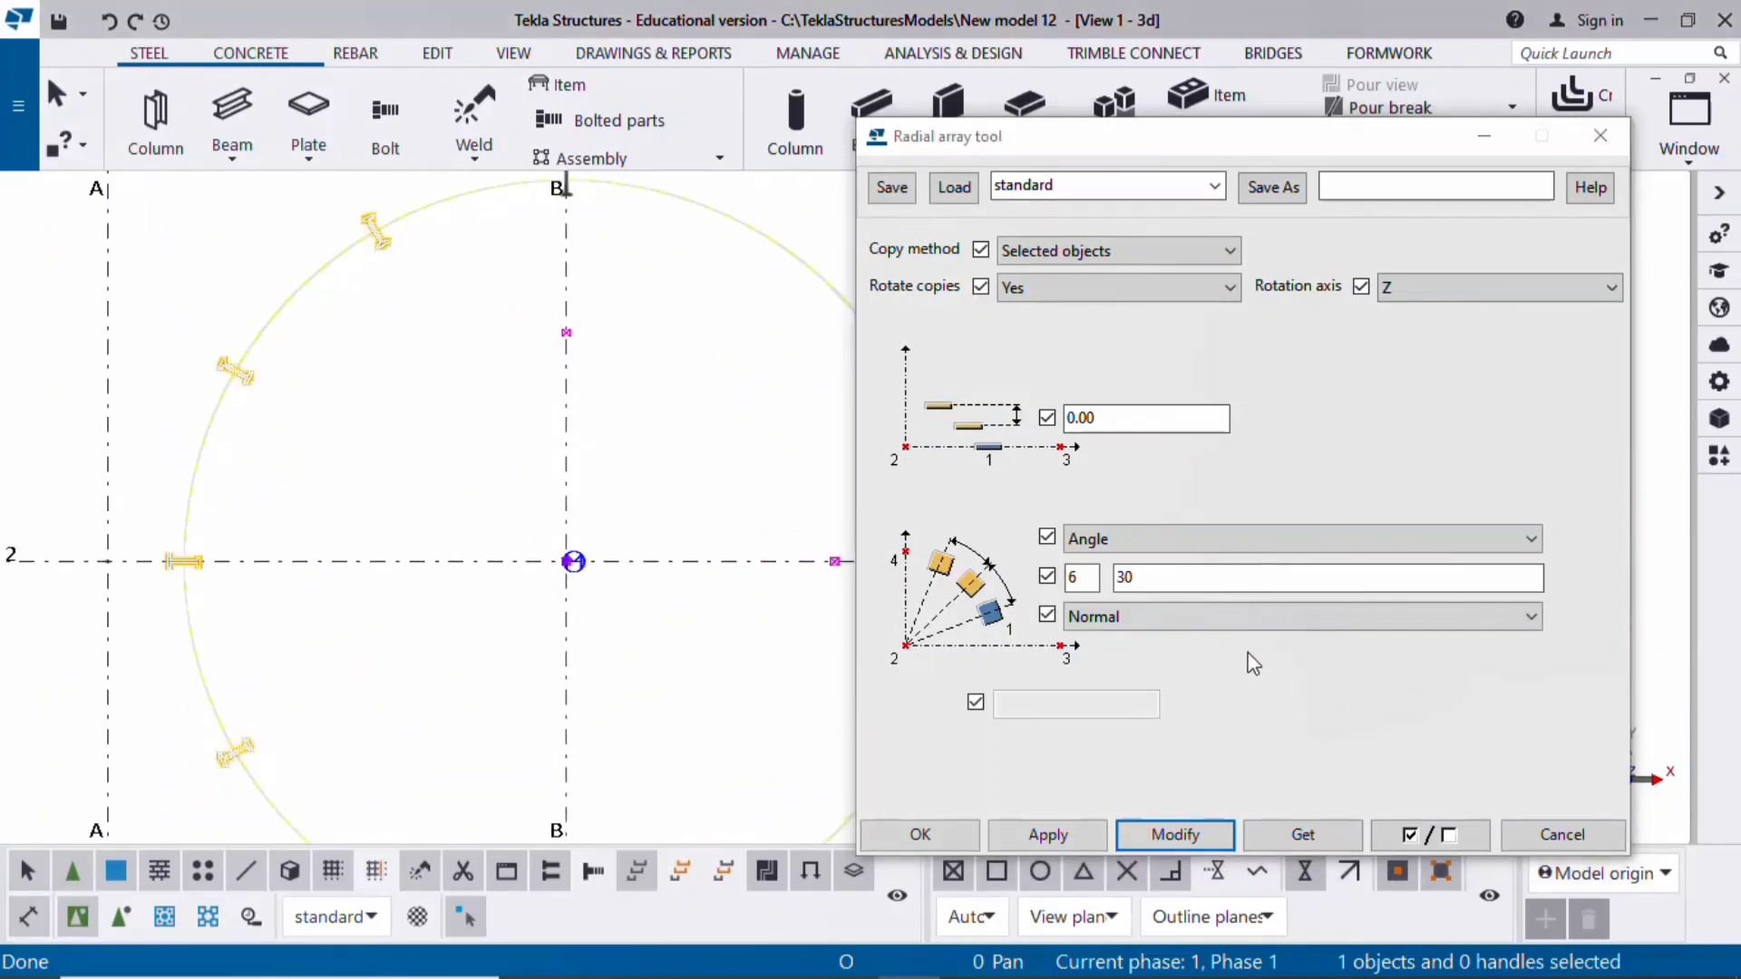
left_click(1252, 617)
left_click(1117, 705)
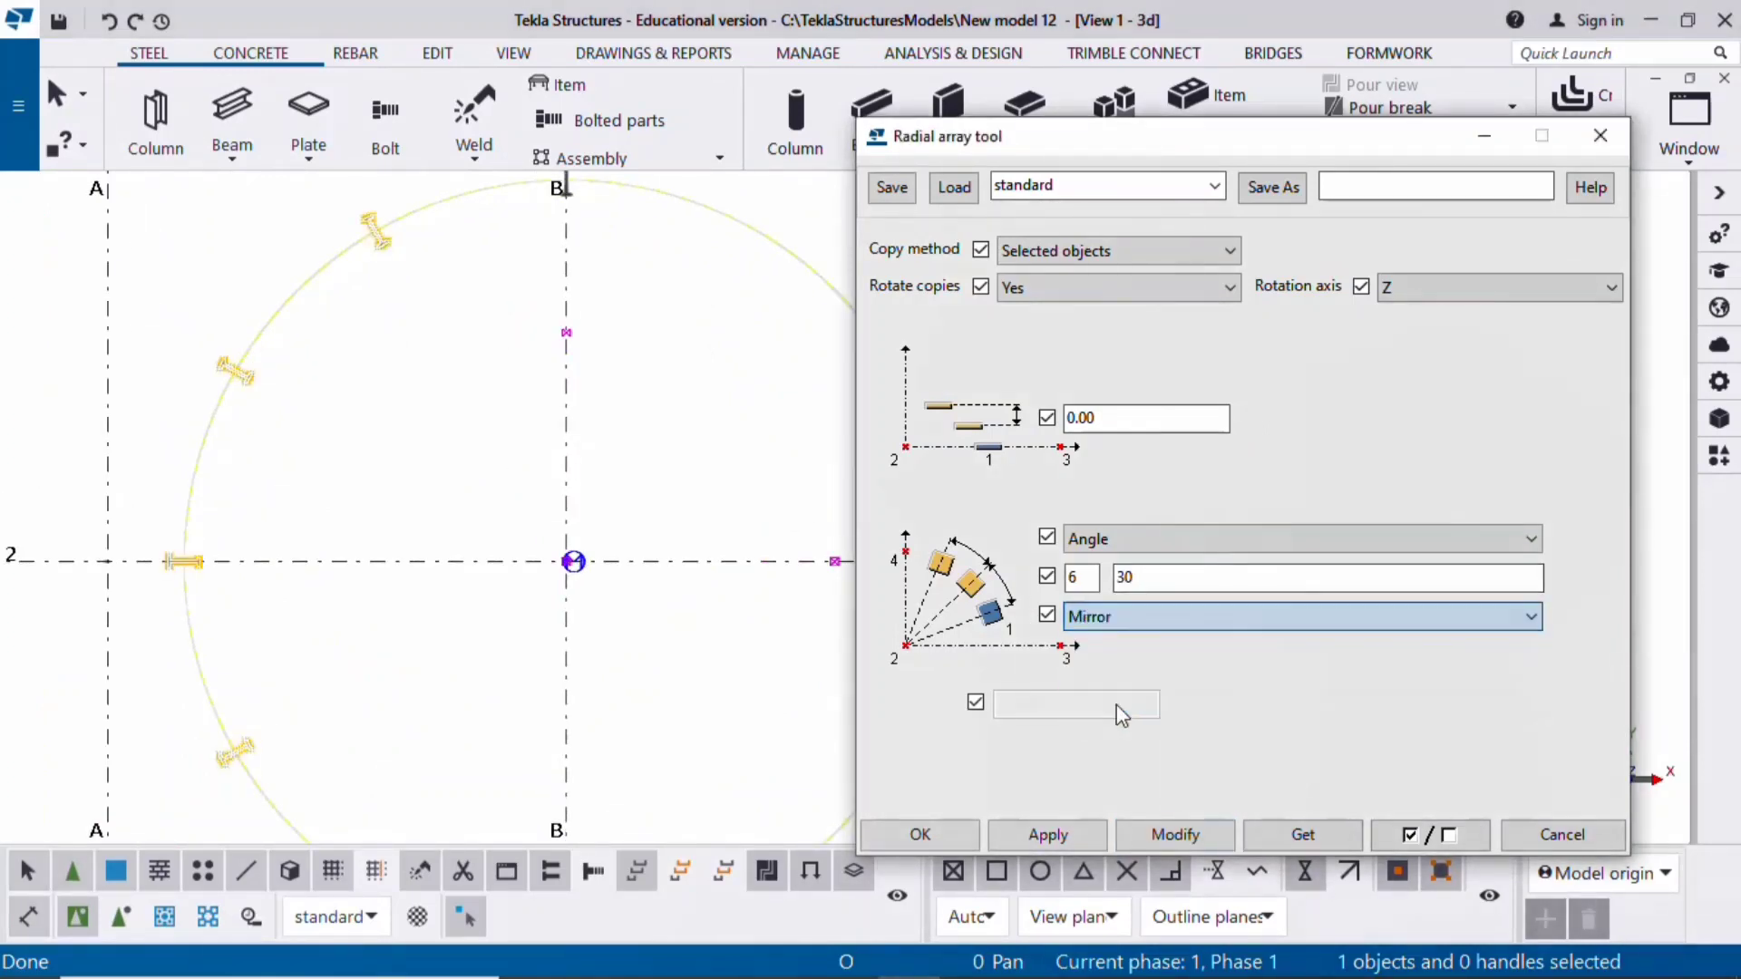
left_click(1179, 832)
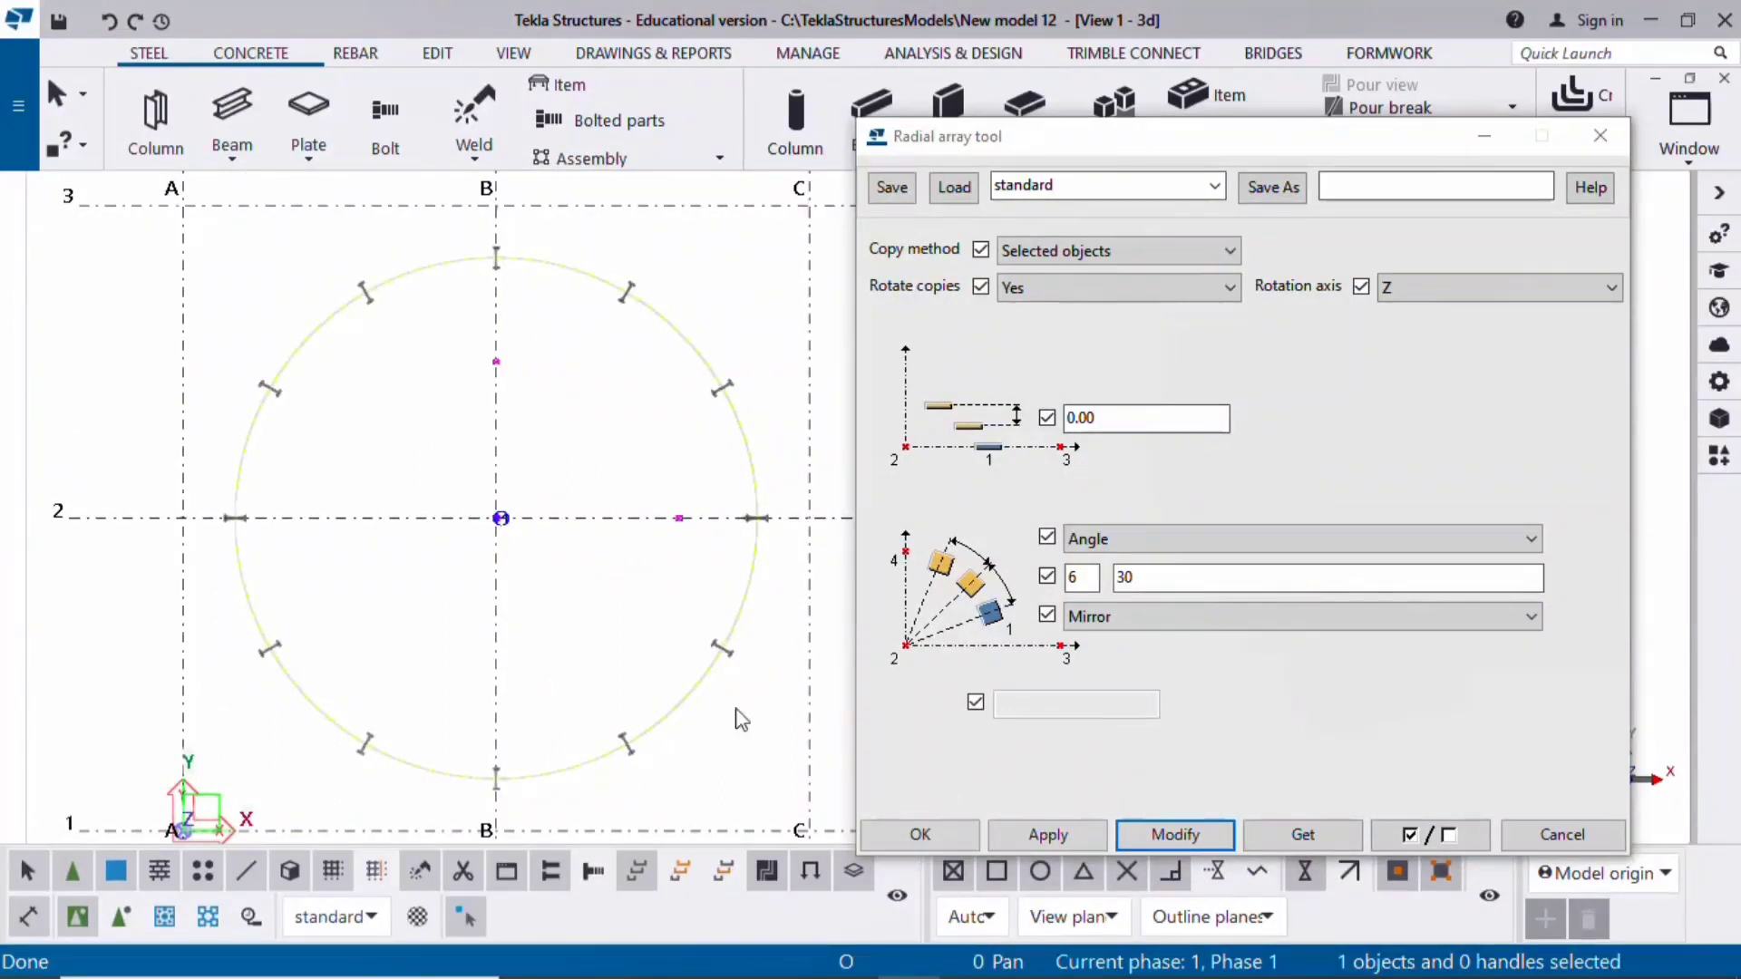
right_click(593, 401)
left_click(662, 533)
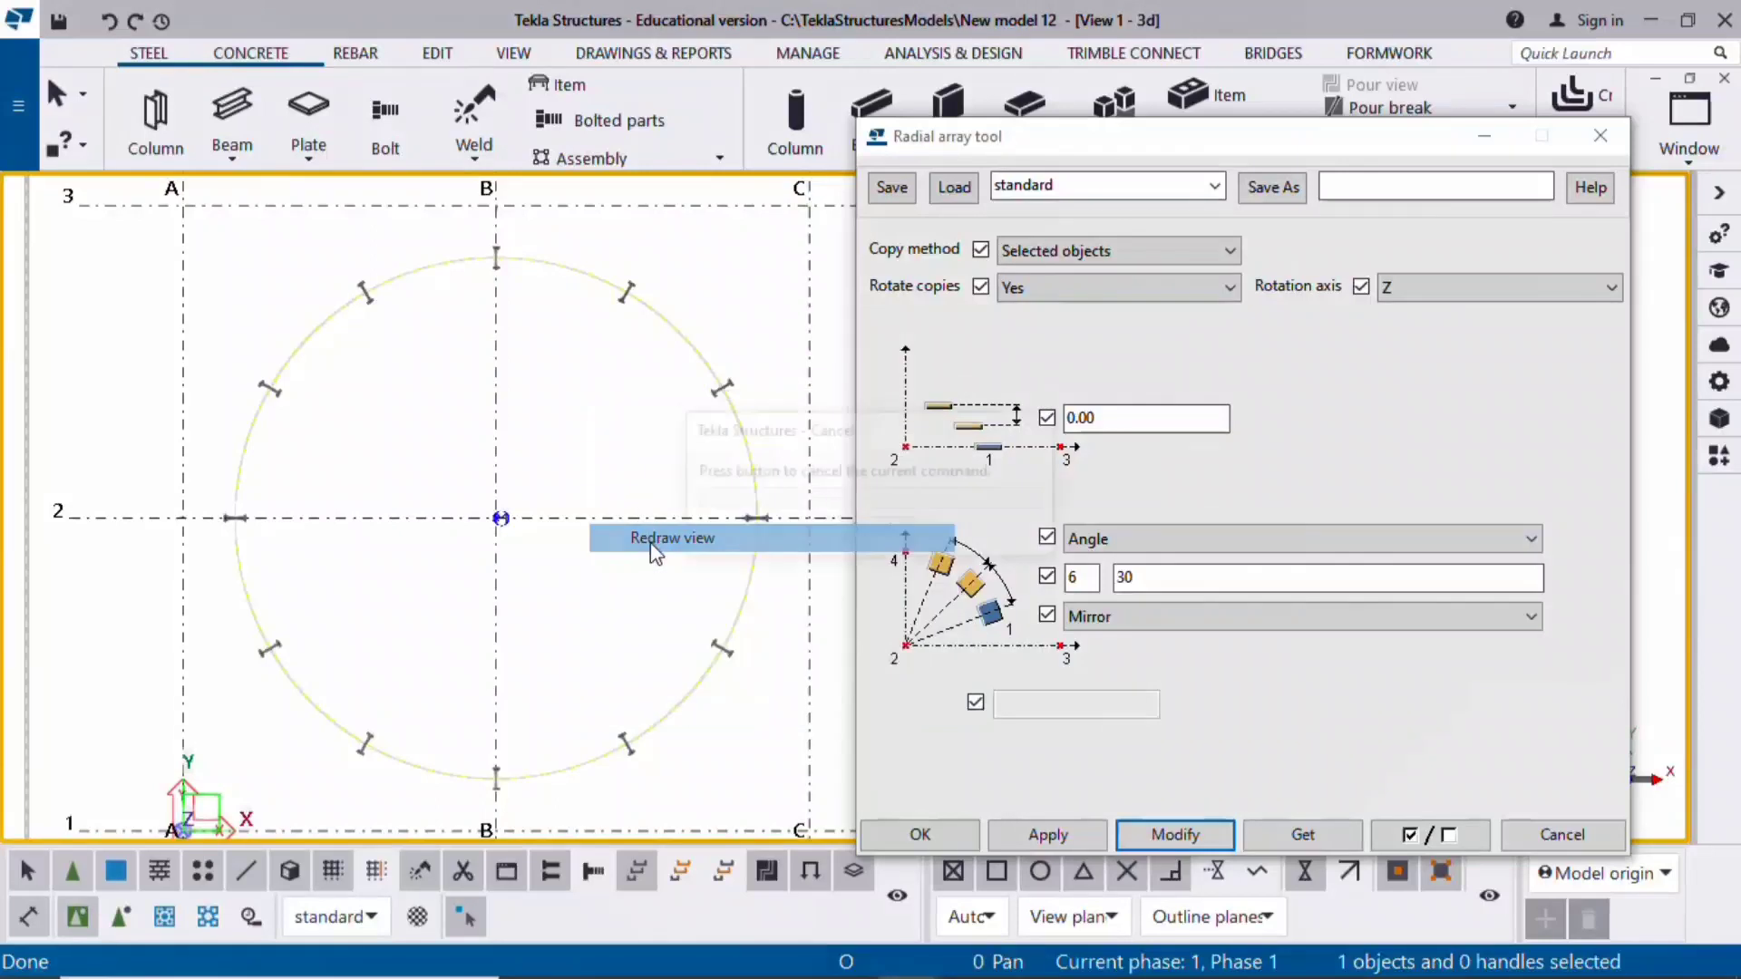
Set the array direction to Normal, reselect the mirrored column array, and apply the change
left_click(1251, 623)
left_click(1139, 641)
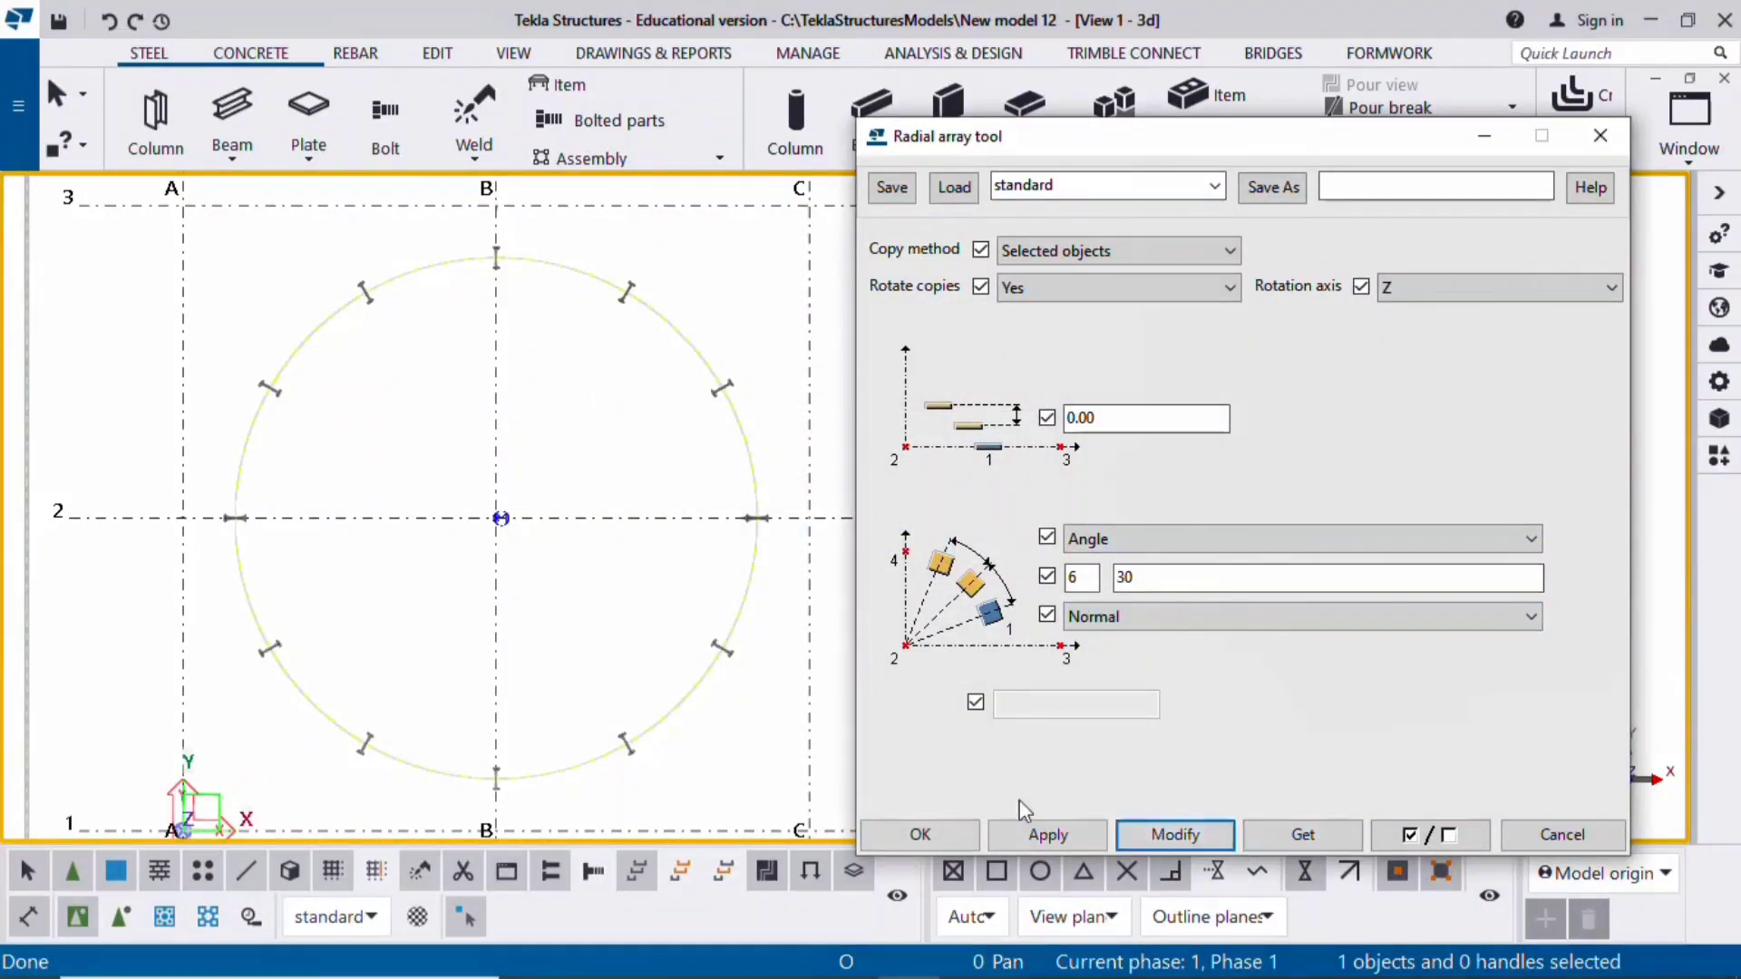
left_click(714, 650)
left_click(1159, 844)
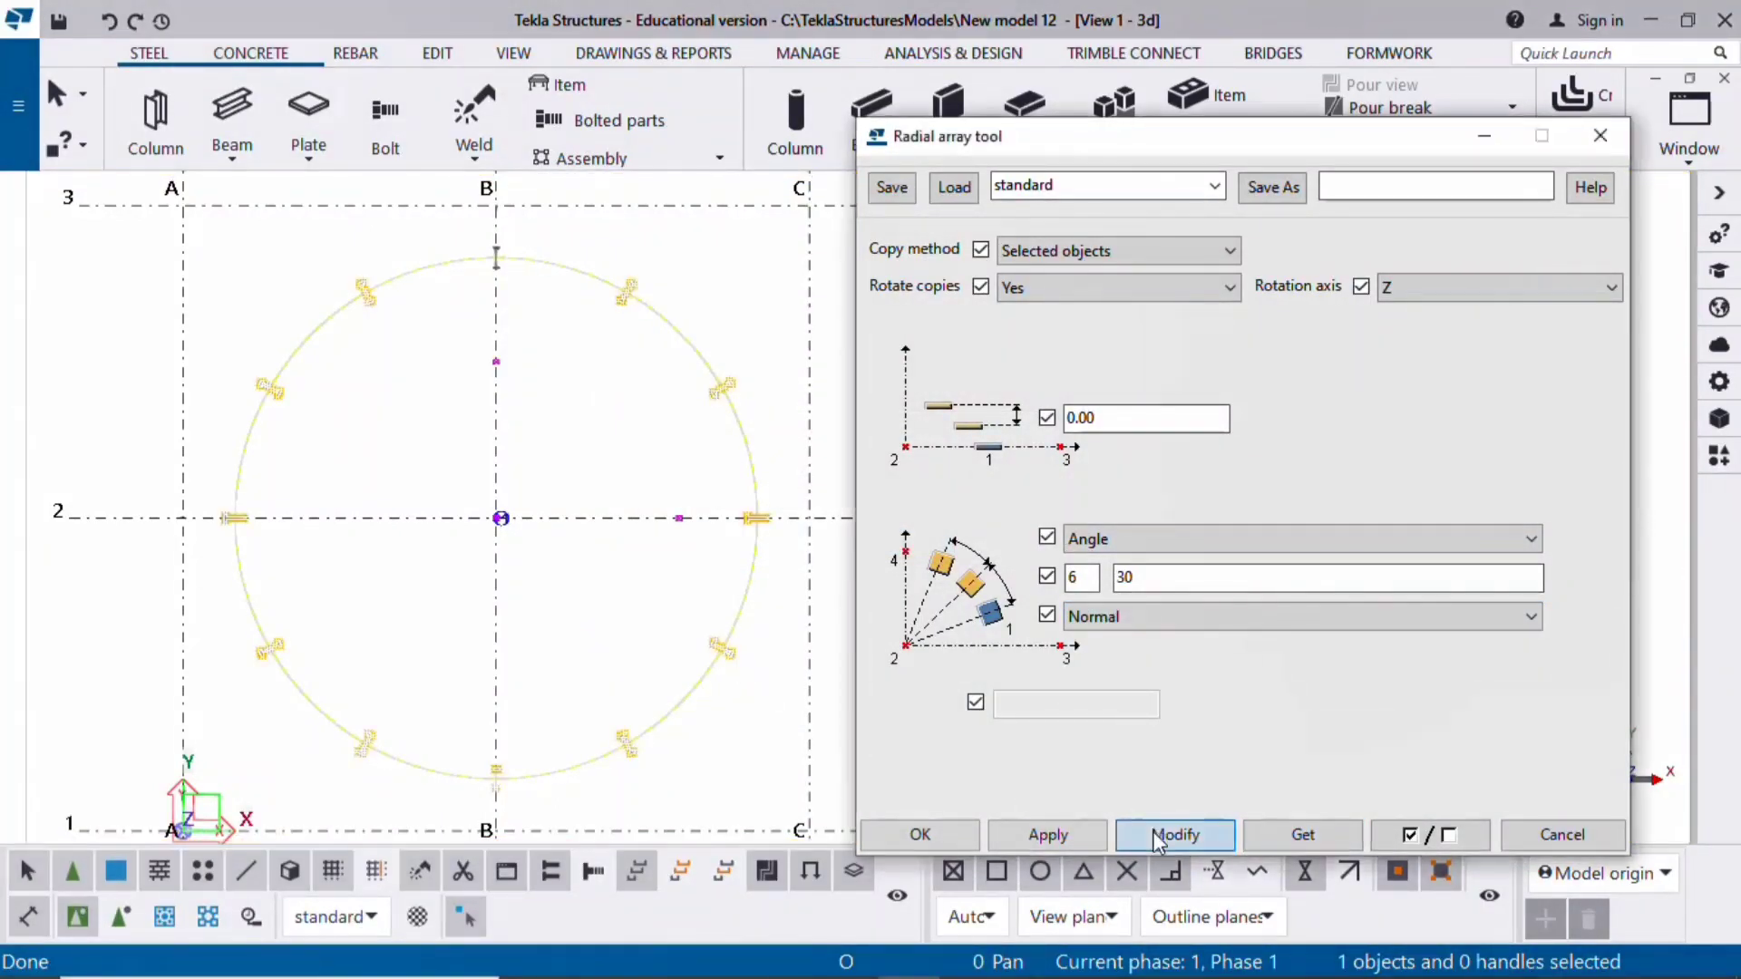
left_click(1158, 836)
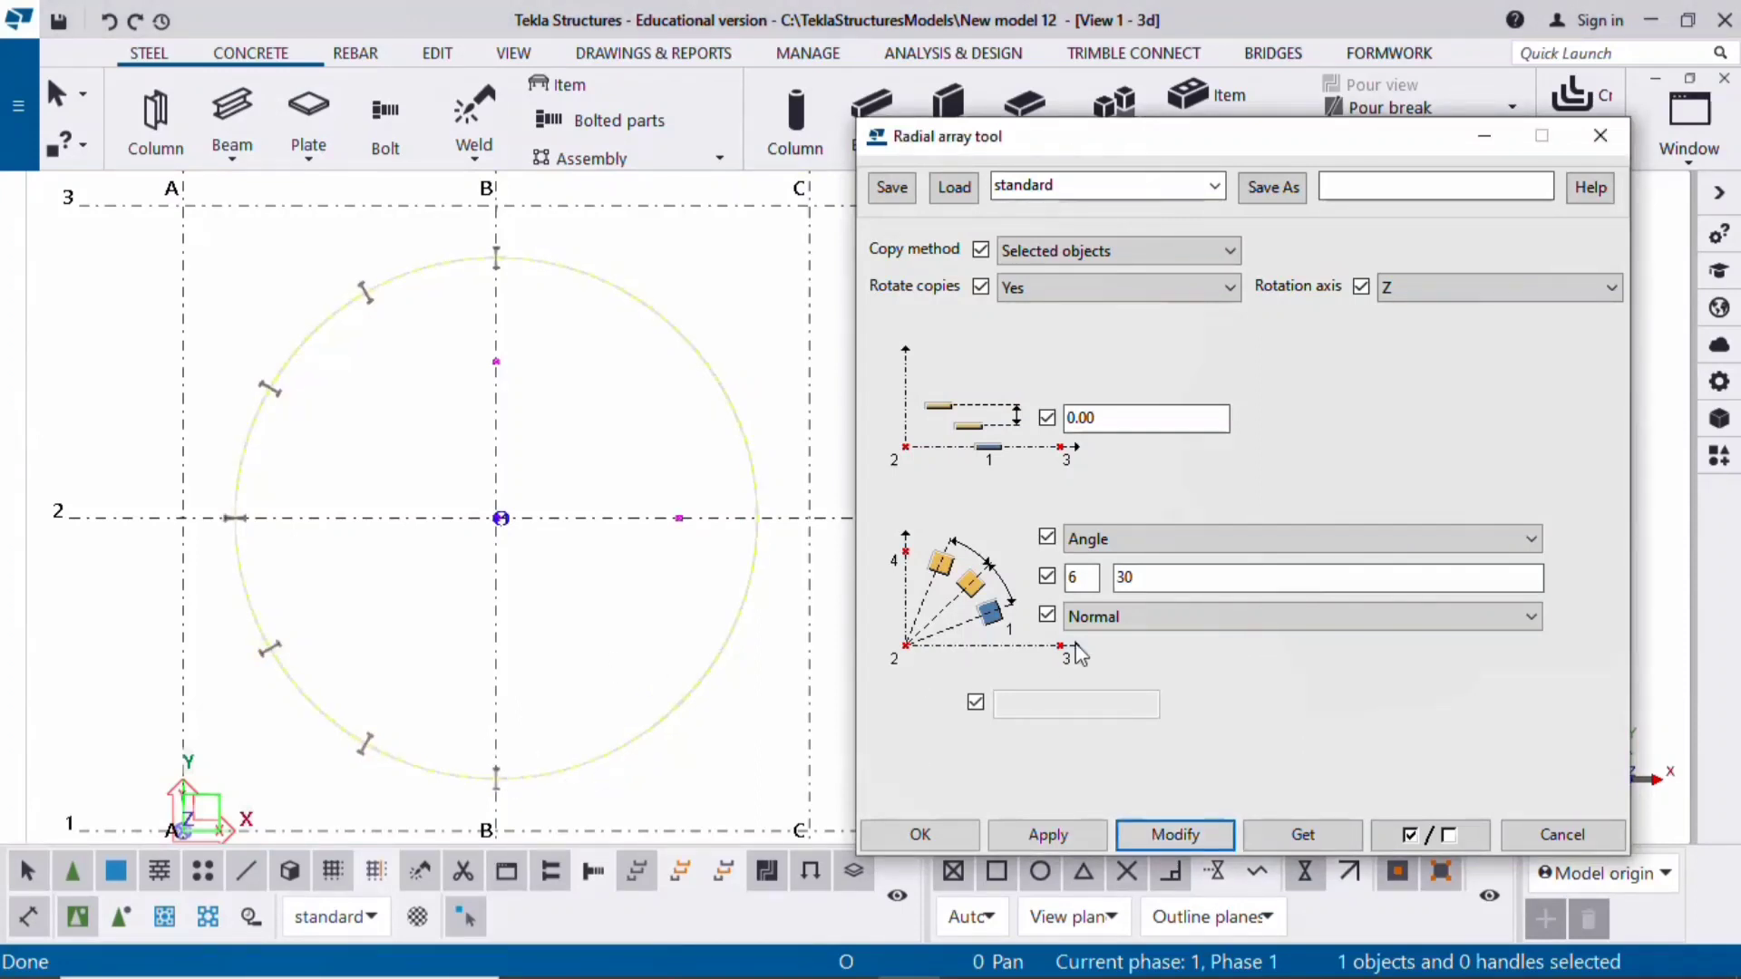
Set the radial array's number of copies to 11, keeping the 30-degree angle, apply it, and clear the selection
left_click_drag(1091, 578, 888, 561)
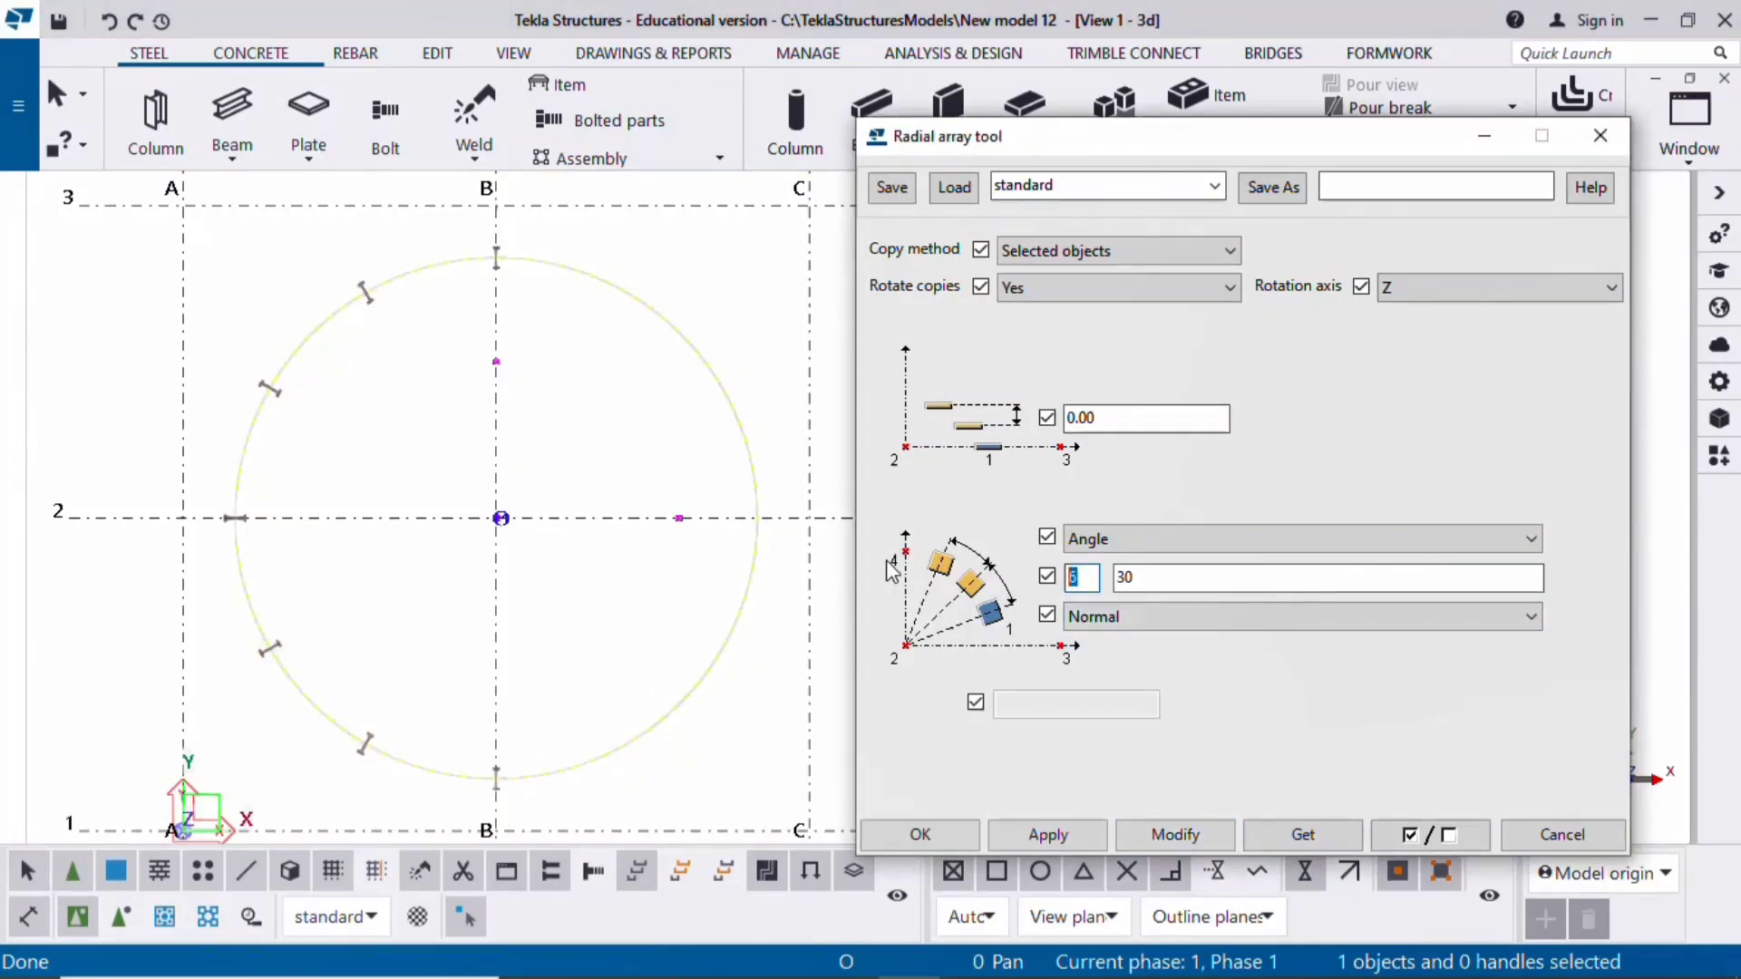
type("11")
scroll(525, 258, "up", 3)
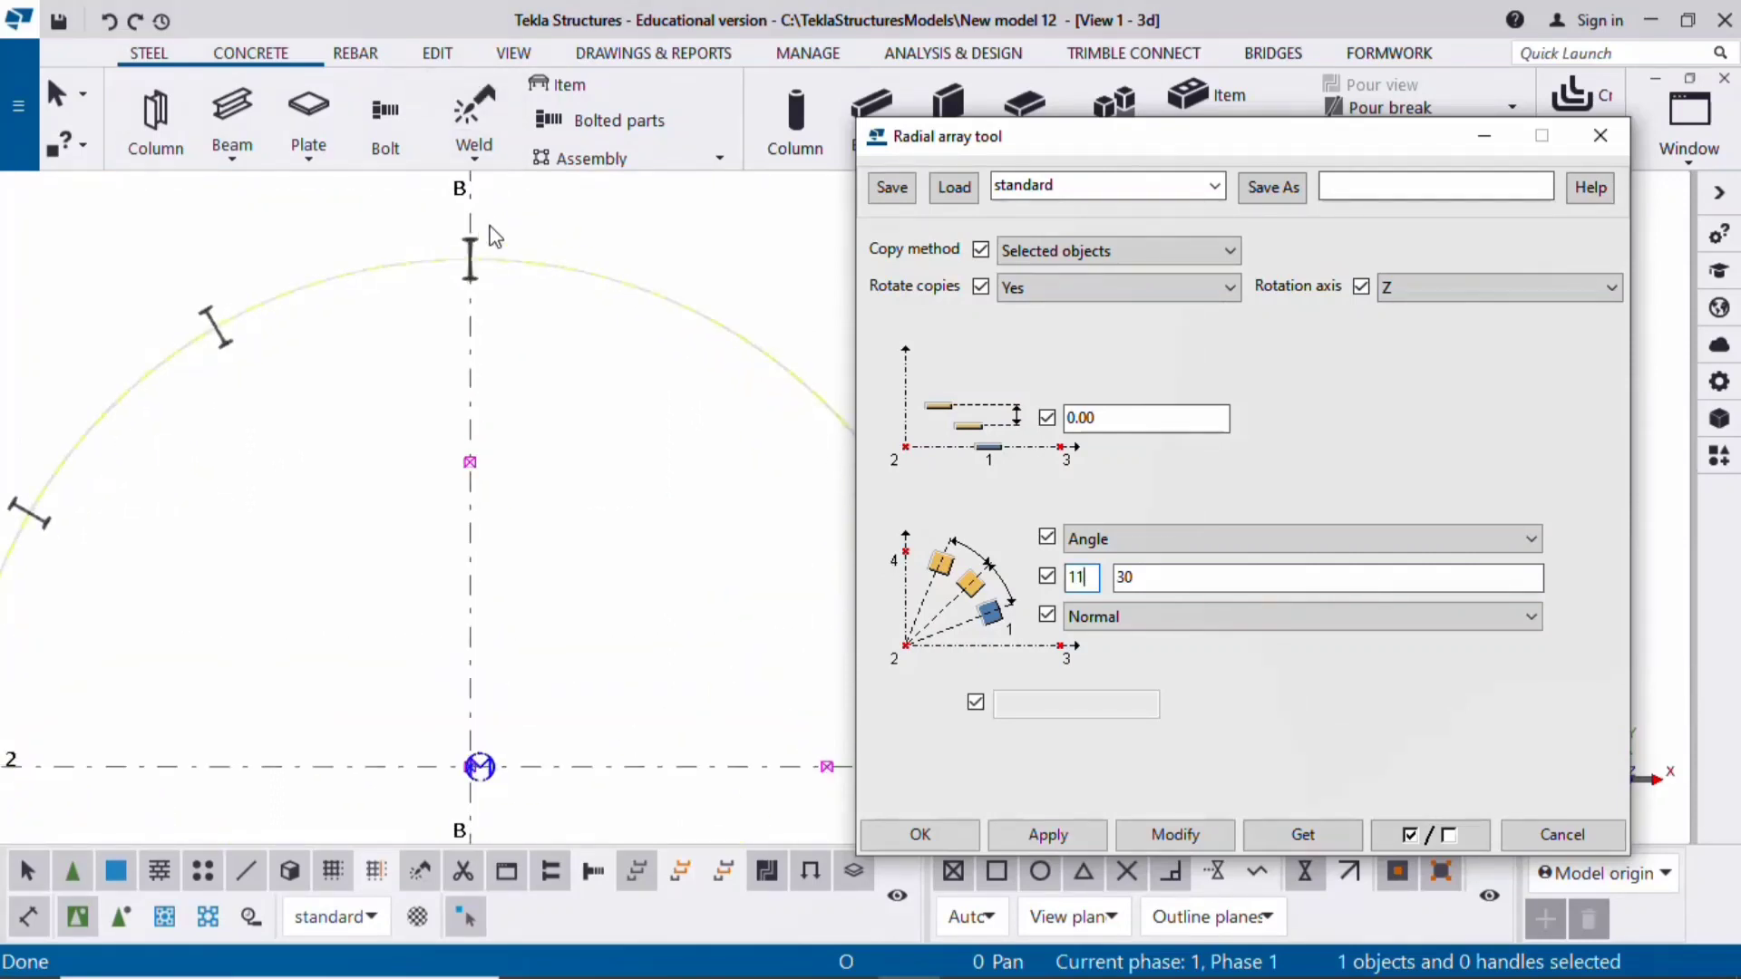
left_click(1172, 833)
scroll(653, 363, "down", 3)
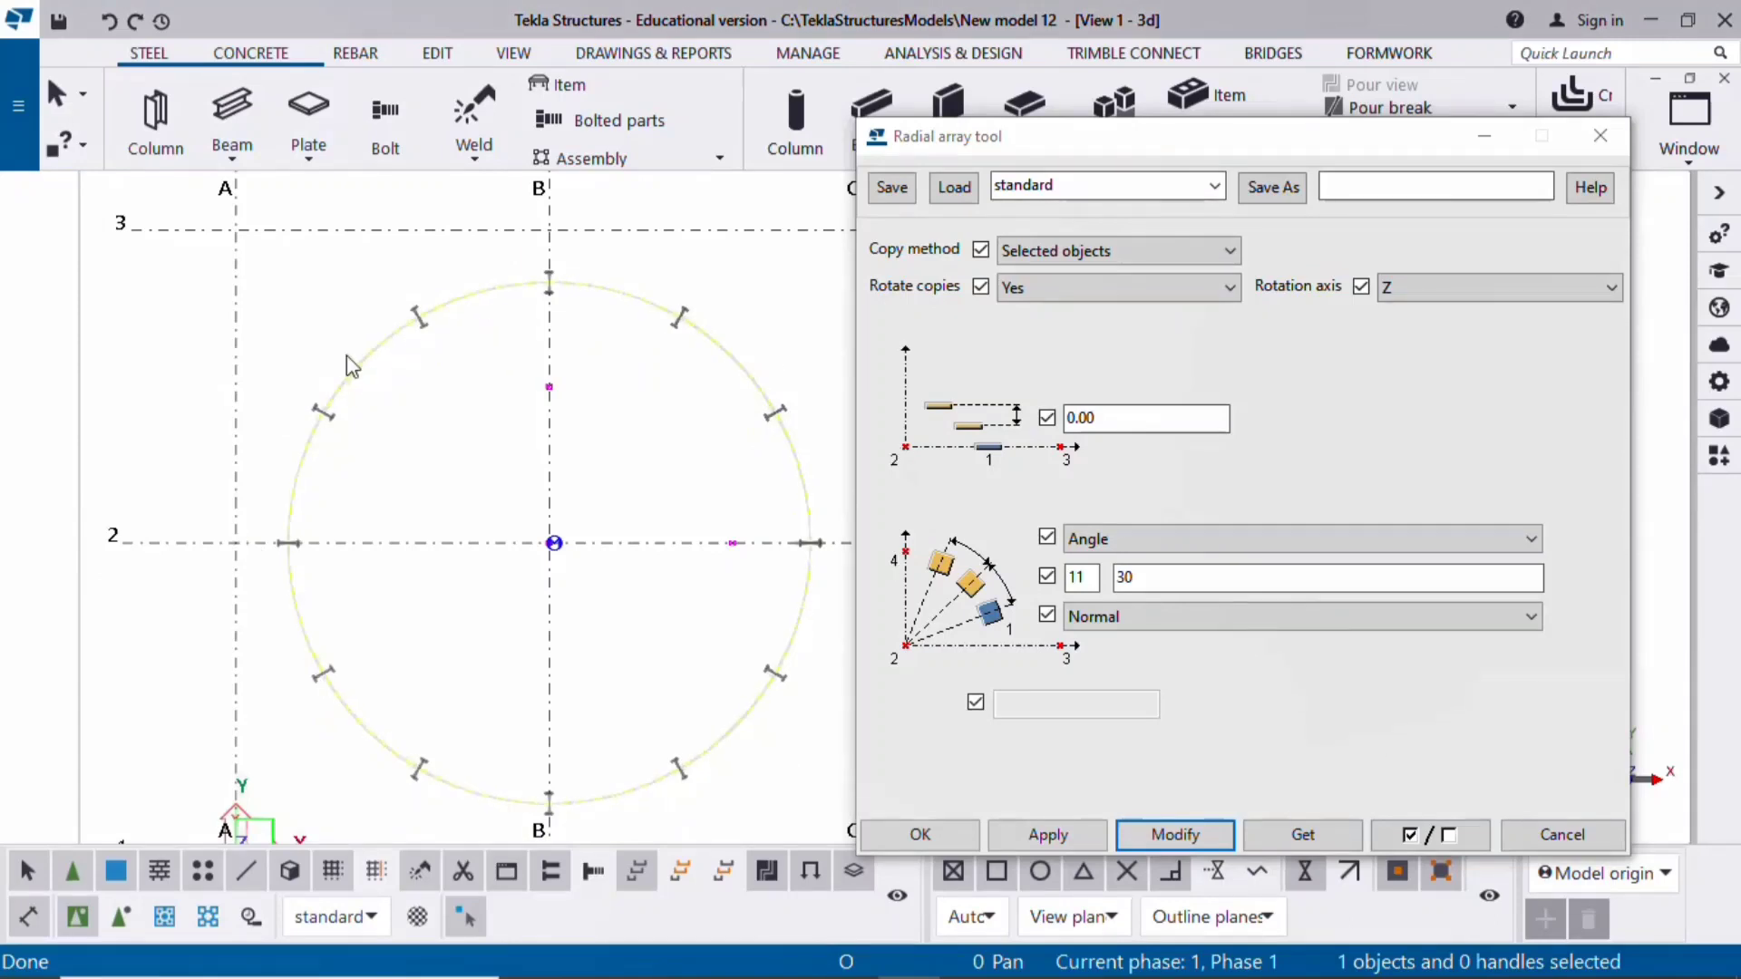
left_click(445, 307)
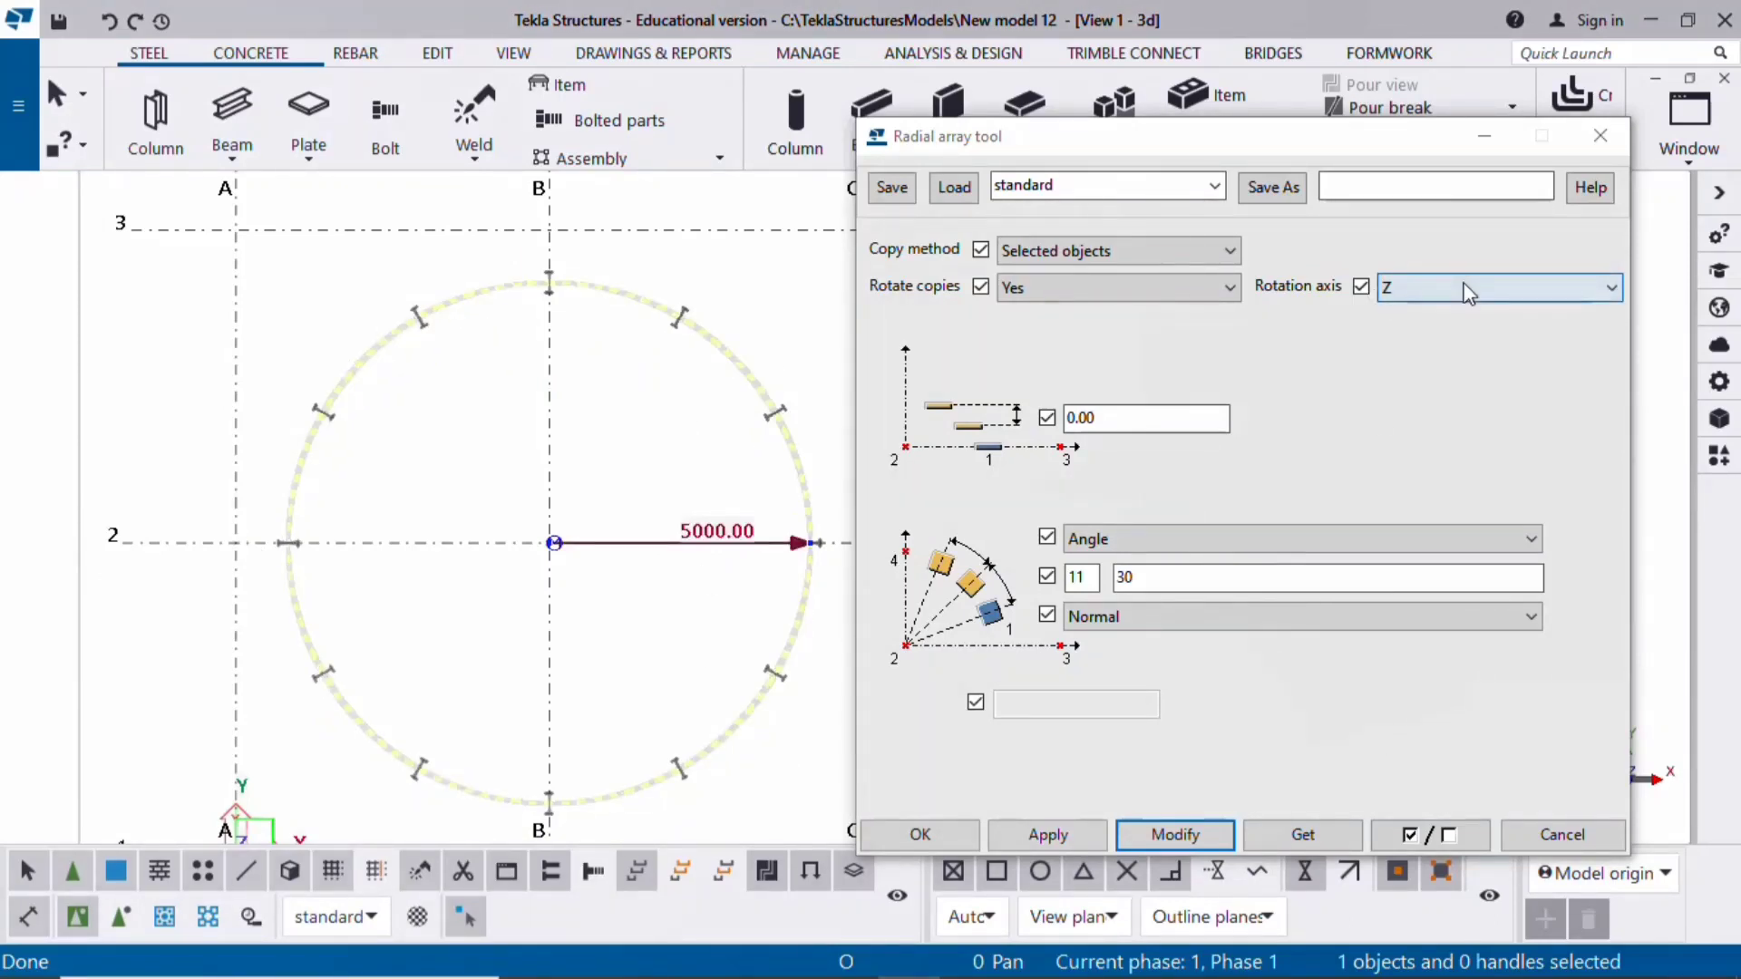
left_click(687, 381)
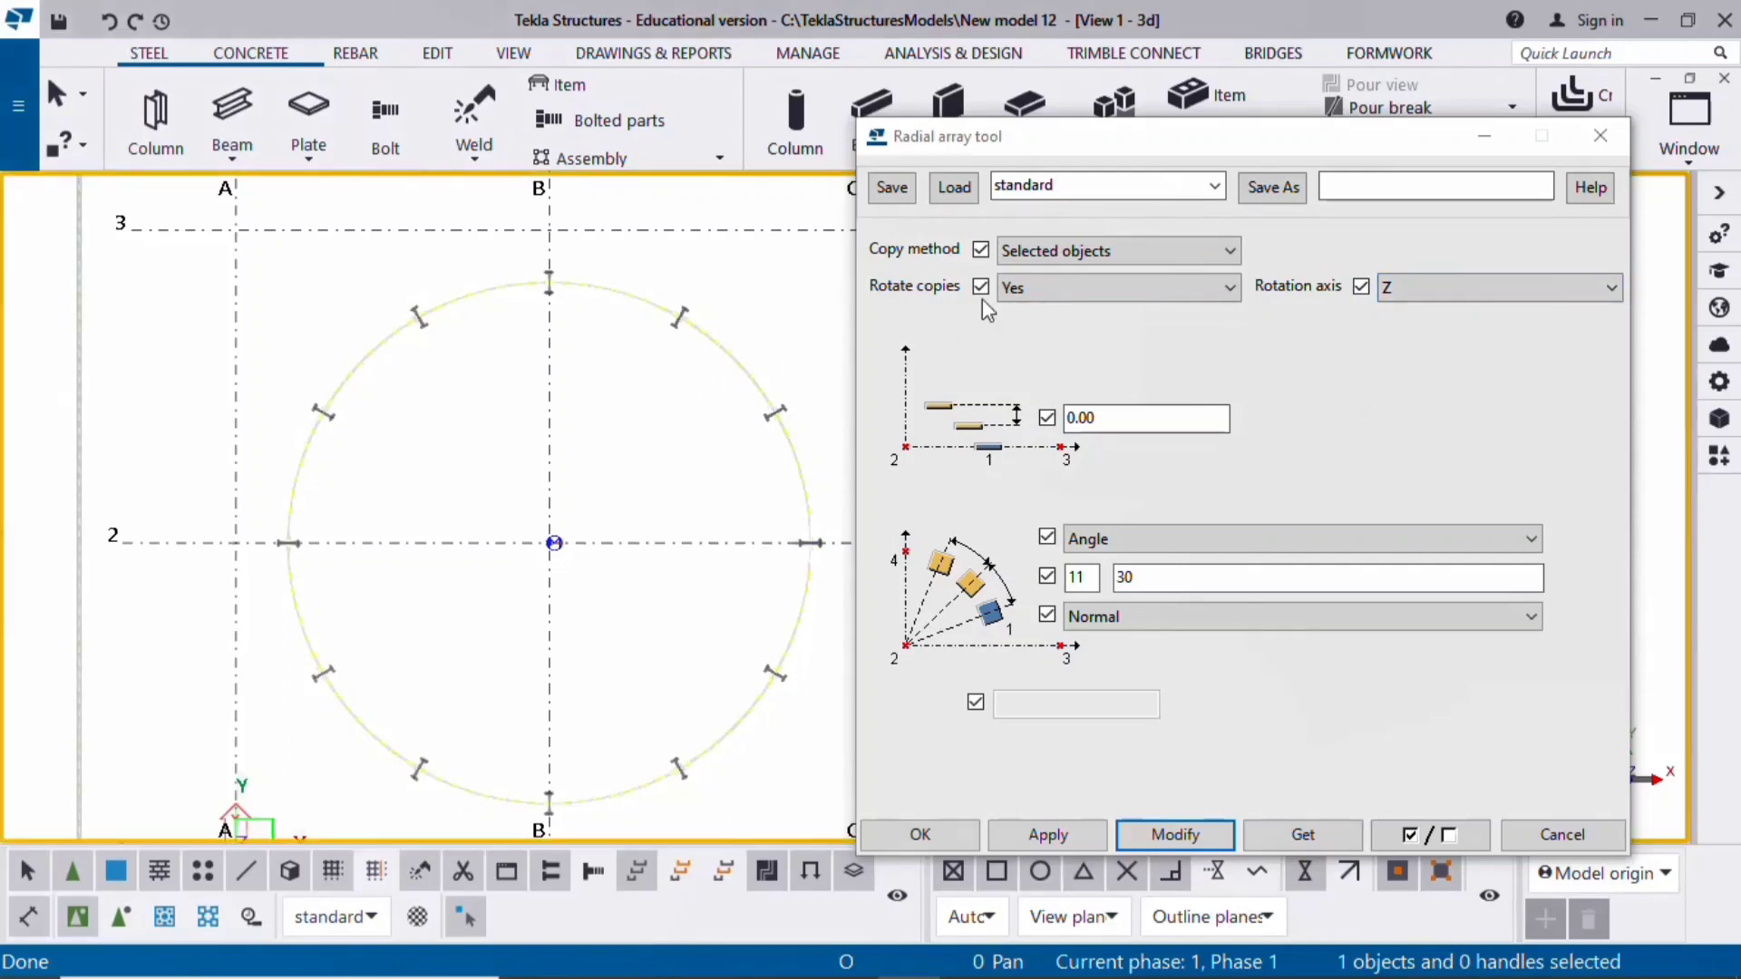
Review the copy method options, try All associated objects, and return the setting to Selected objects
left_click(1091, 254)
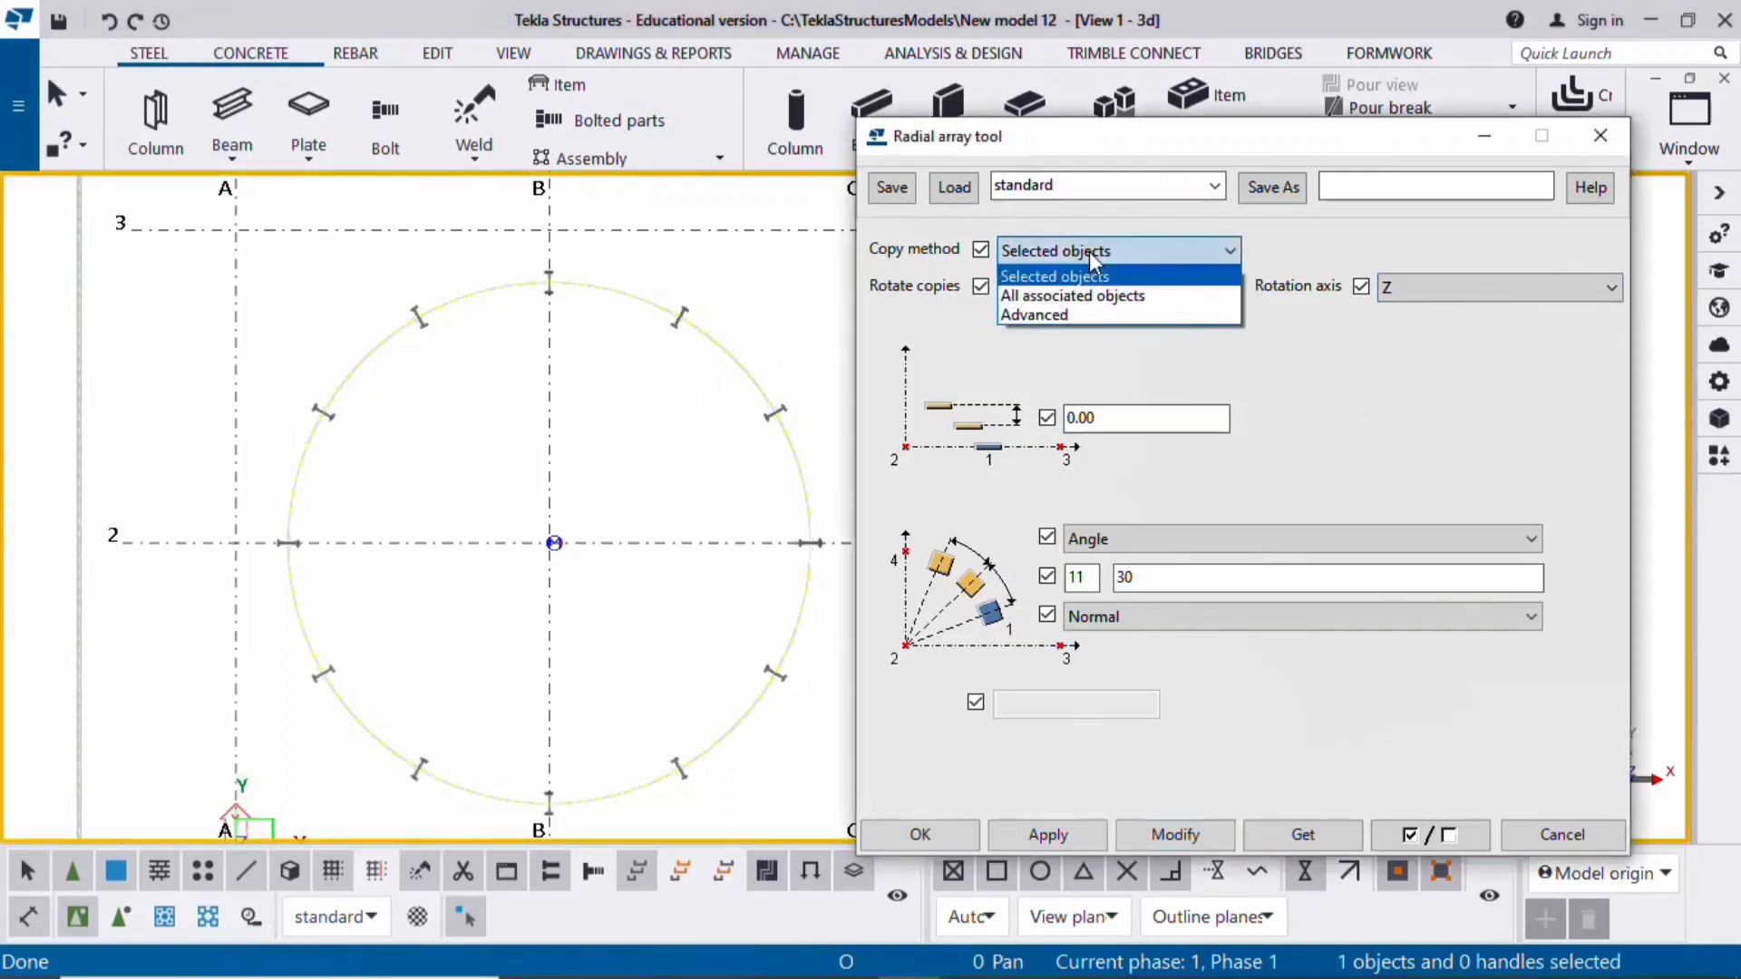
left_click(400, 326)
scroll(408, 326, "up", 5)
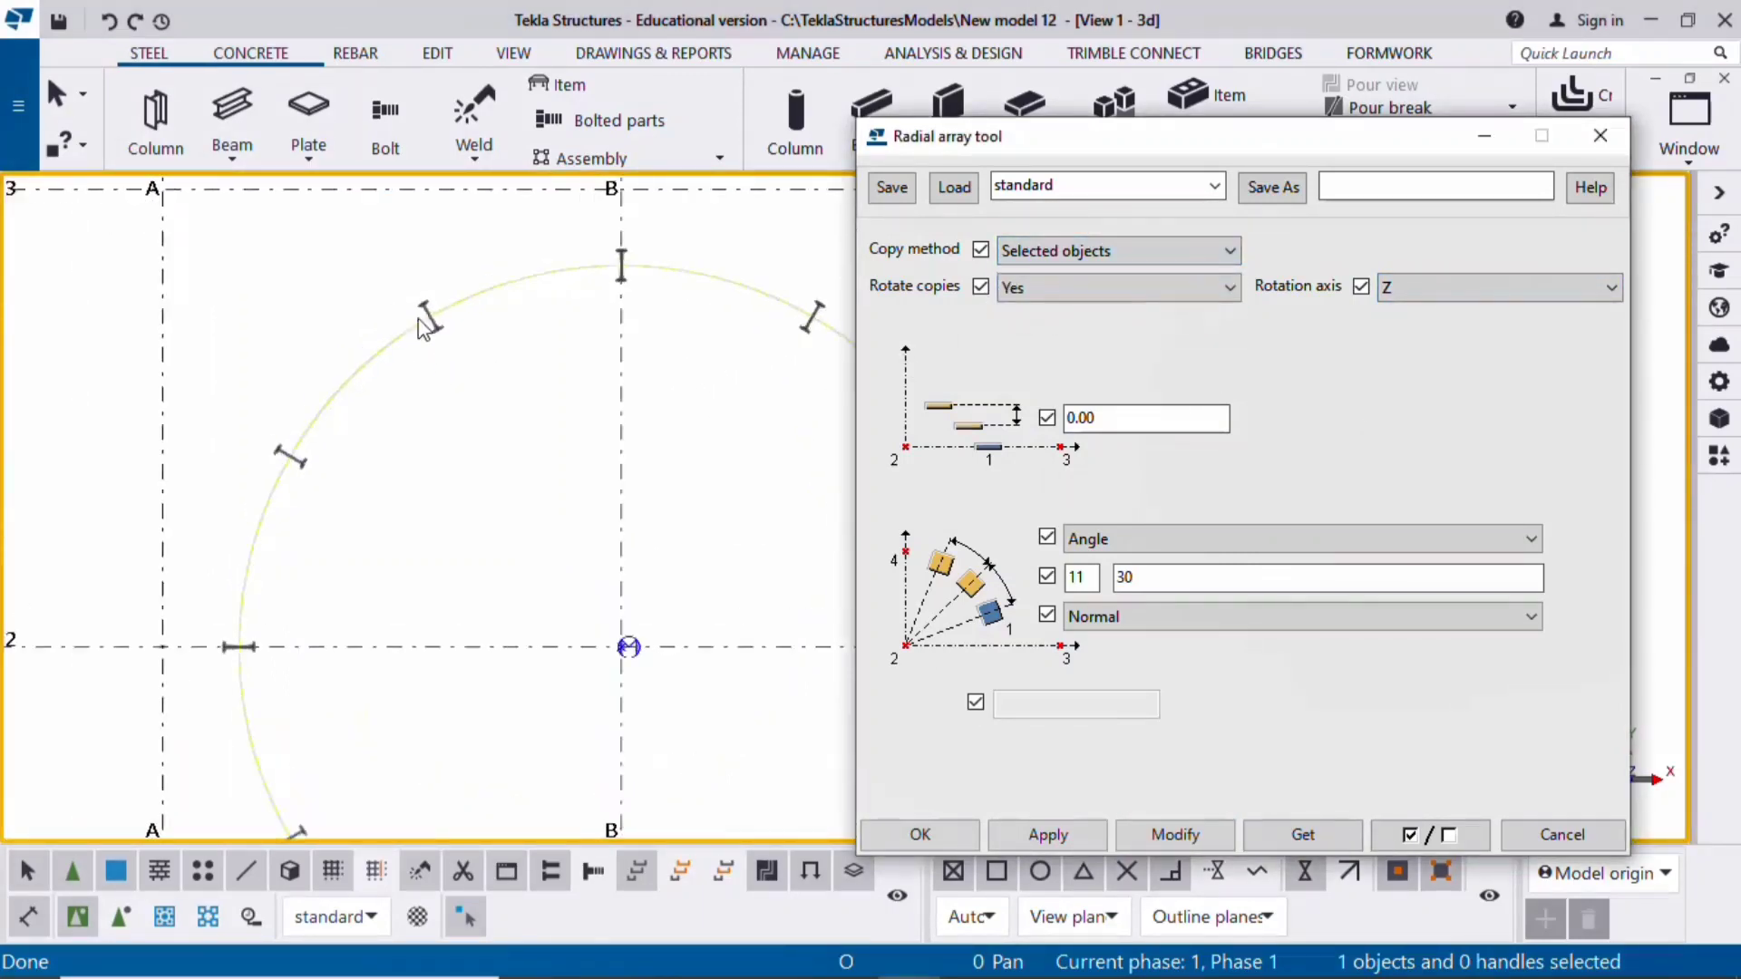
left_click(1061, 252)
left_click(1058, 298)
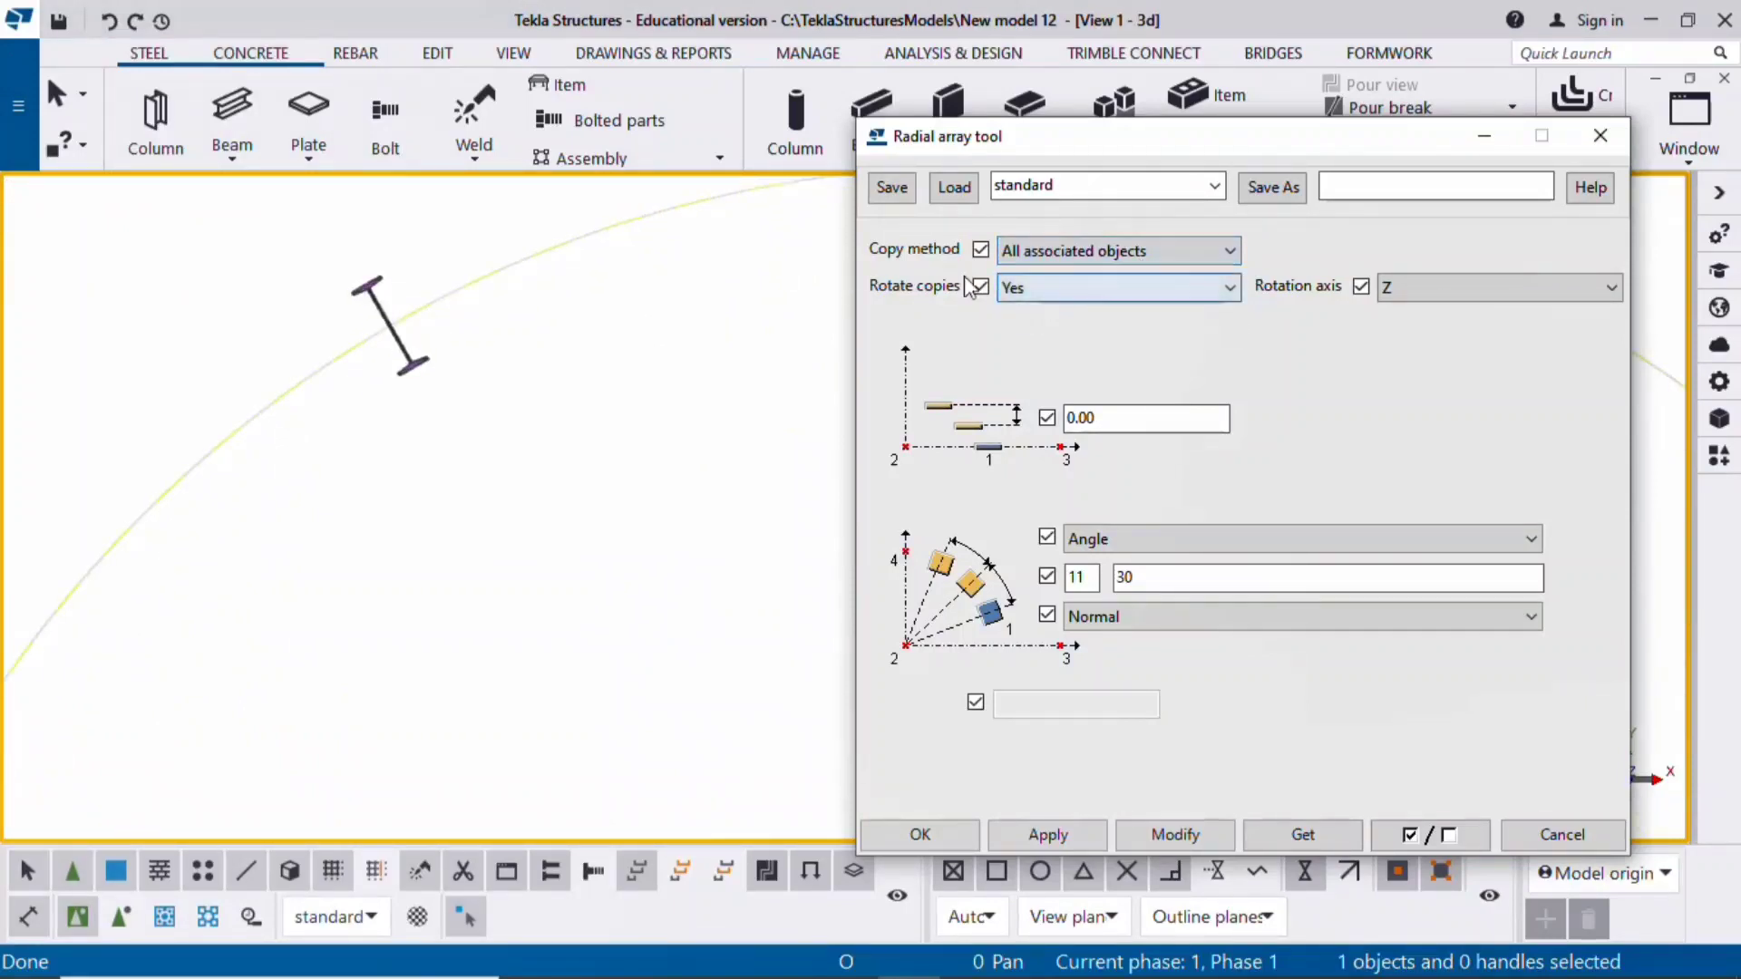
left_click(1061, 252)
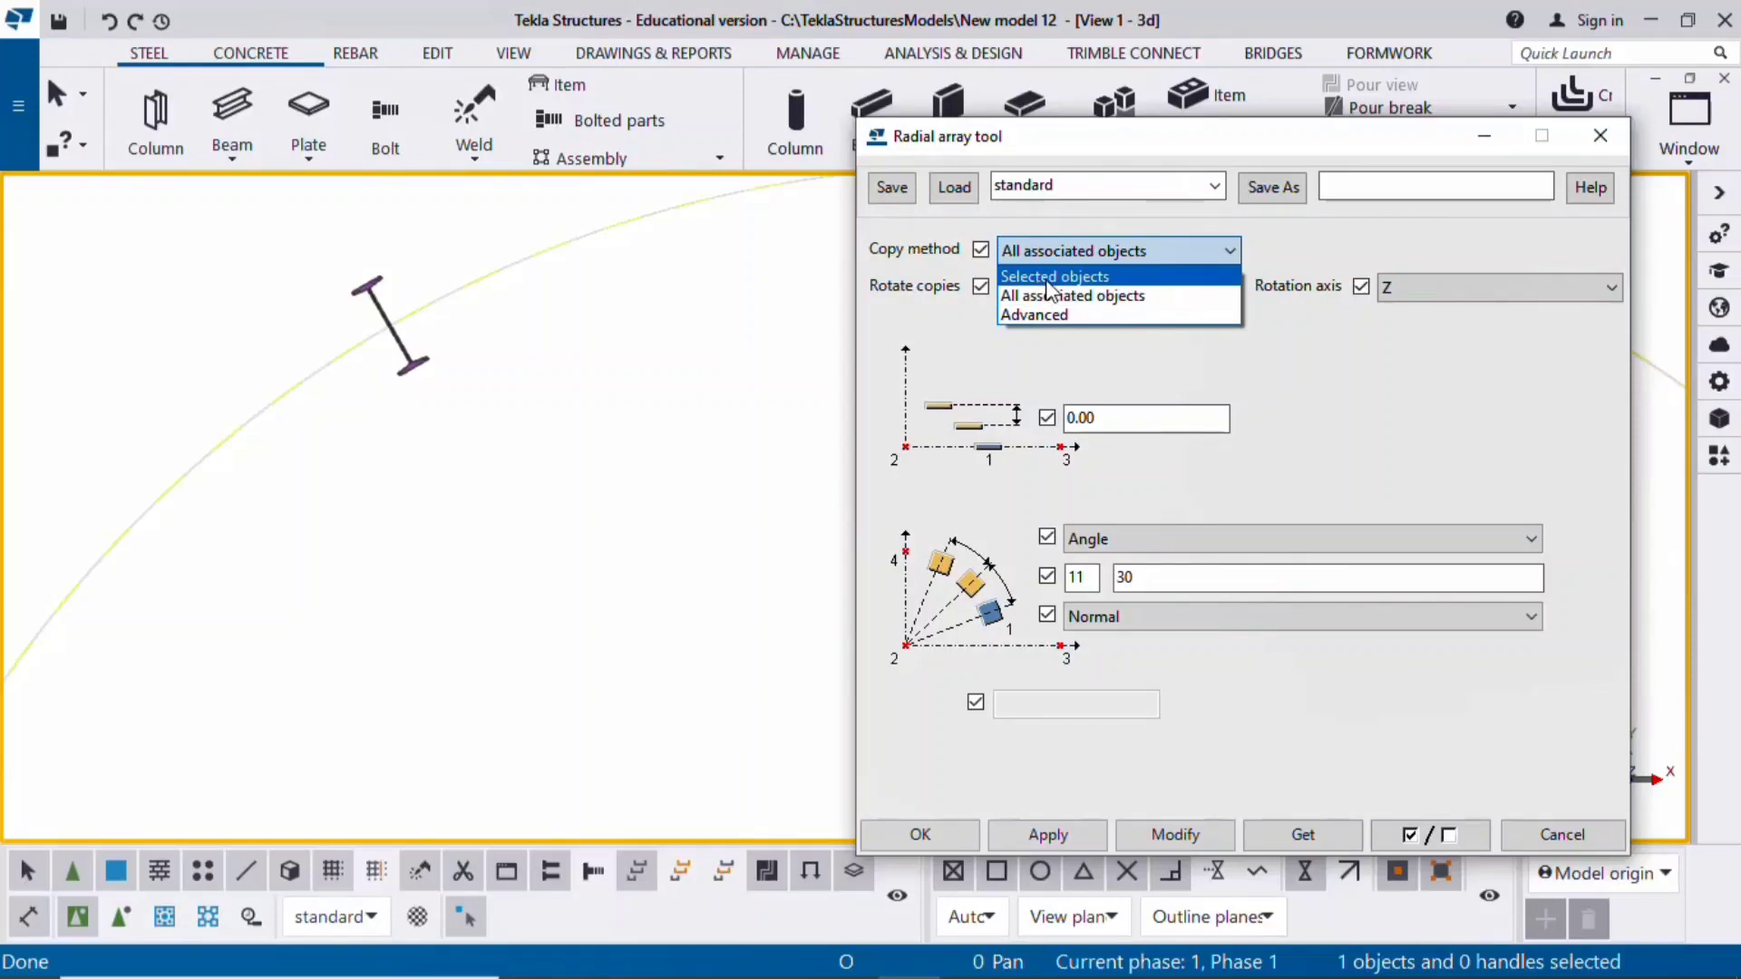
left_click(1049, 281)
scroll(494, 377, "down", 3)
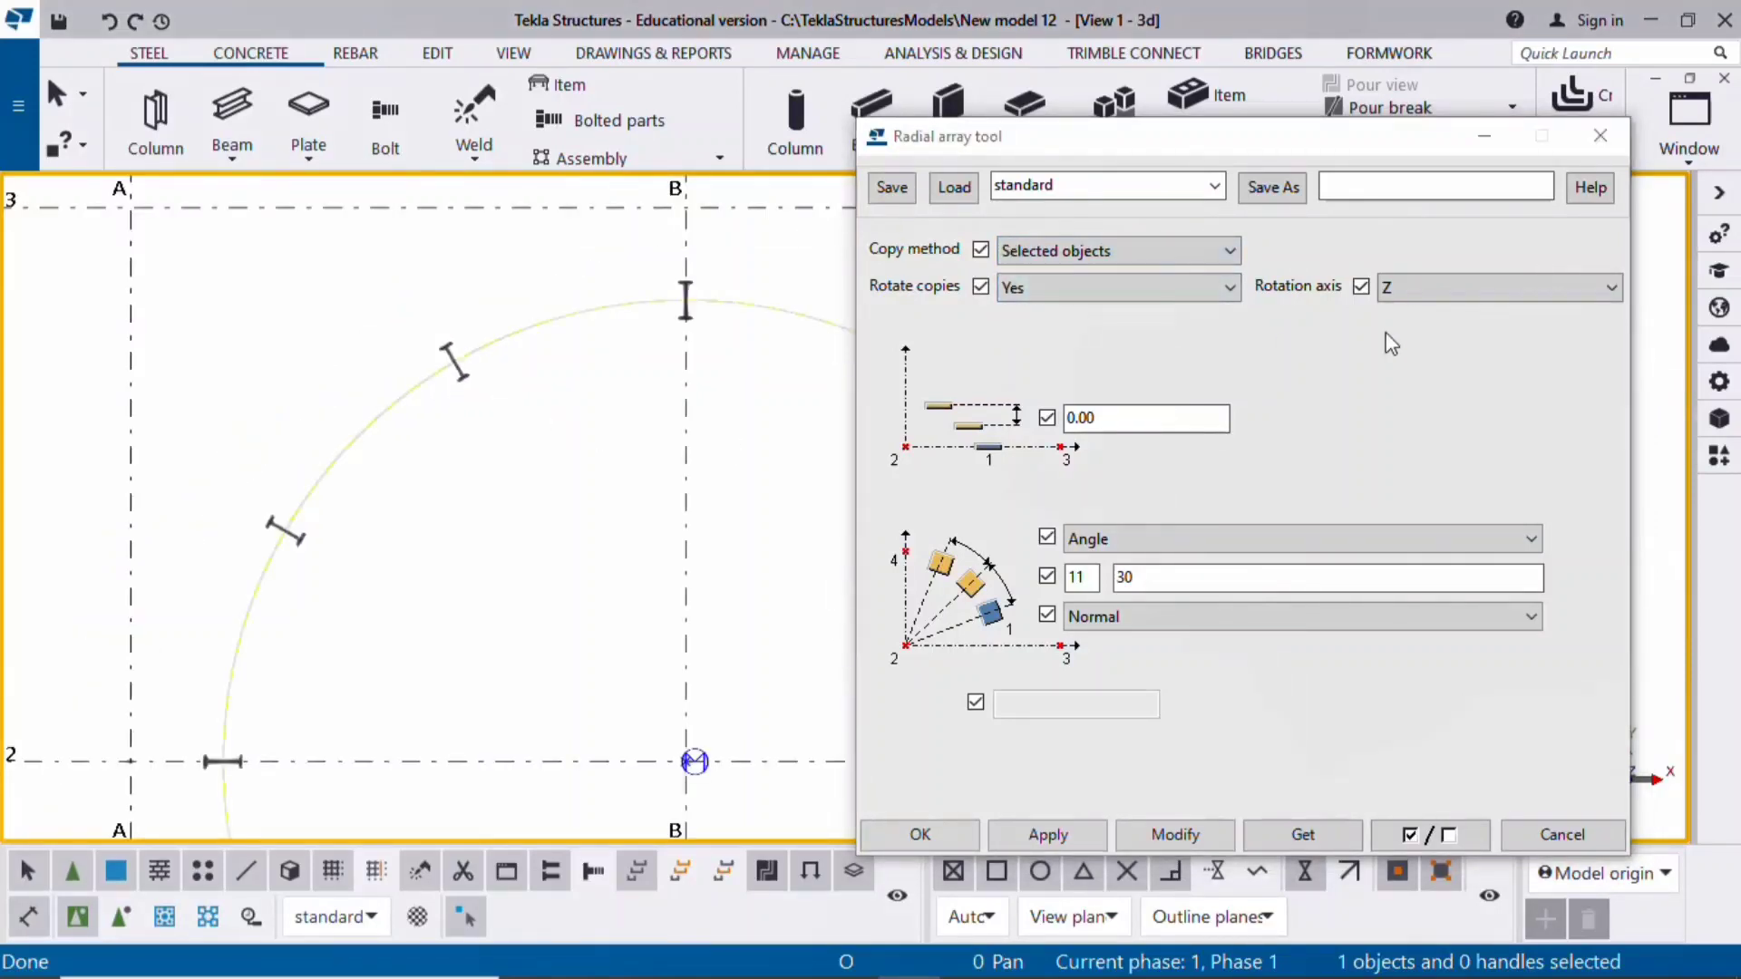
Move the Radial array tool dialog aside, close it, and bring the full column circle into view
left_click_drag(1342, 136, 1204, 87)
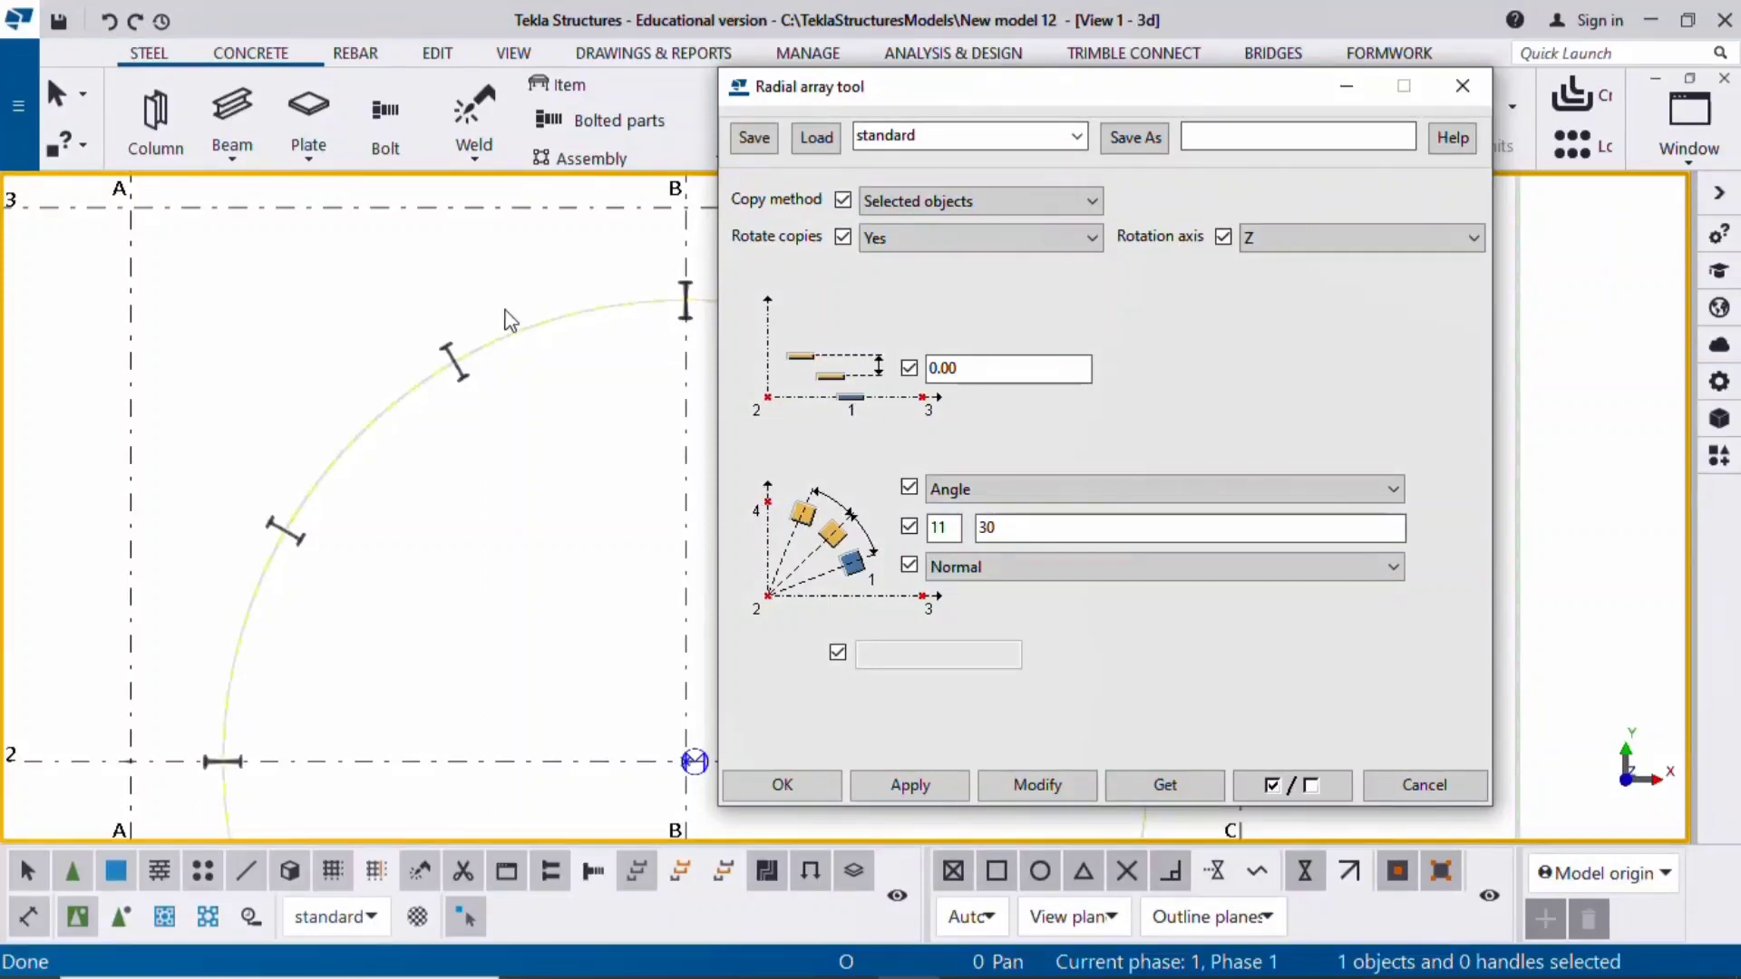
left_click(1462, 85)
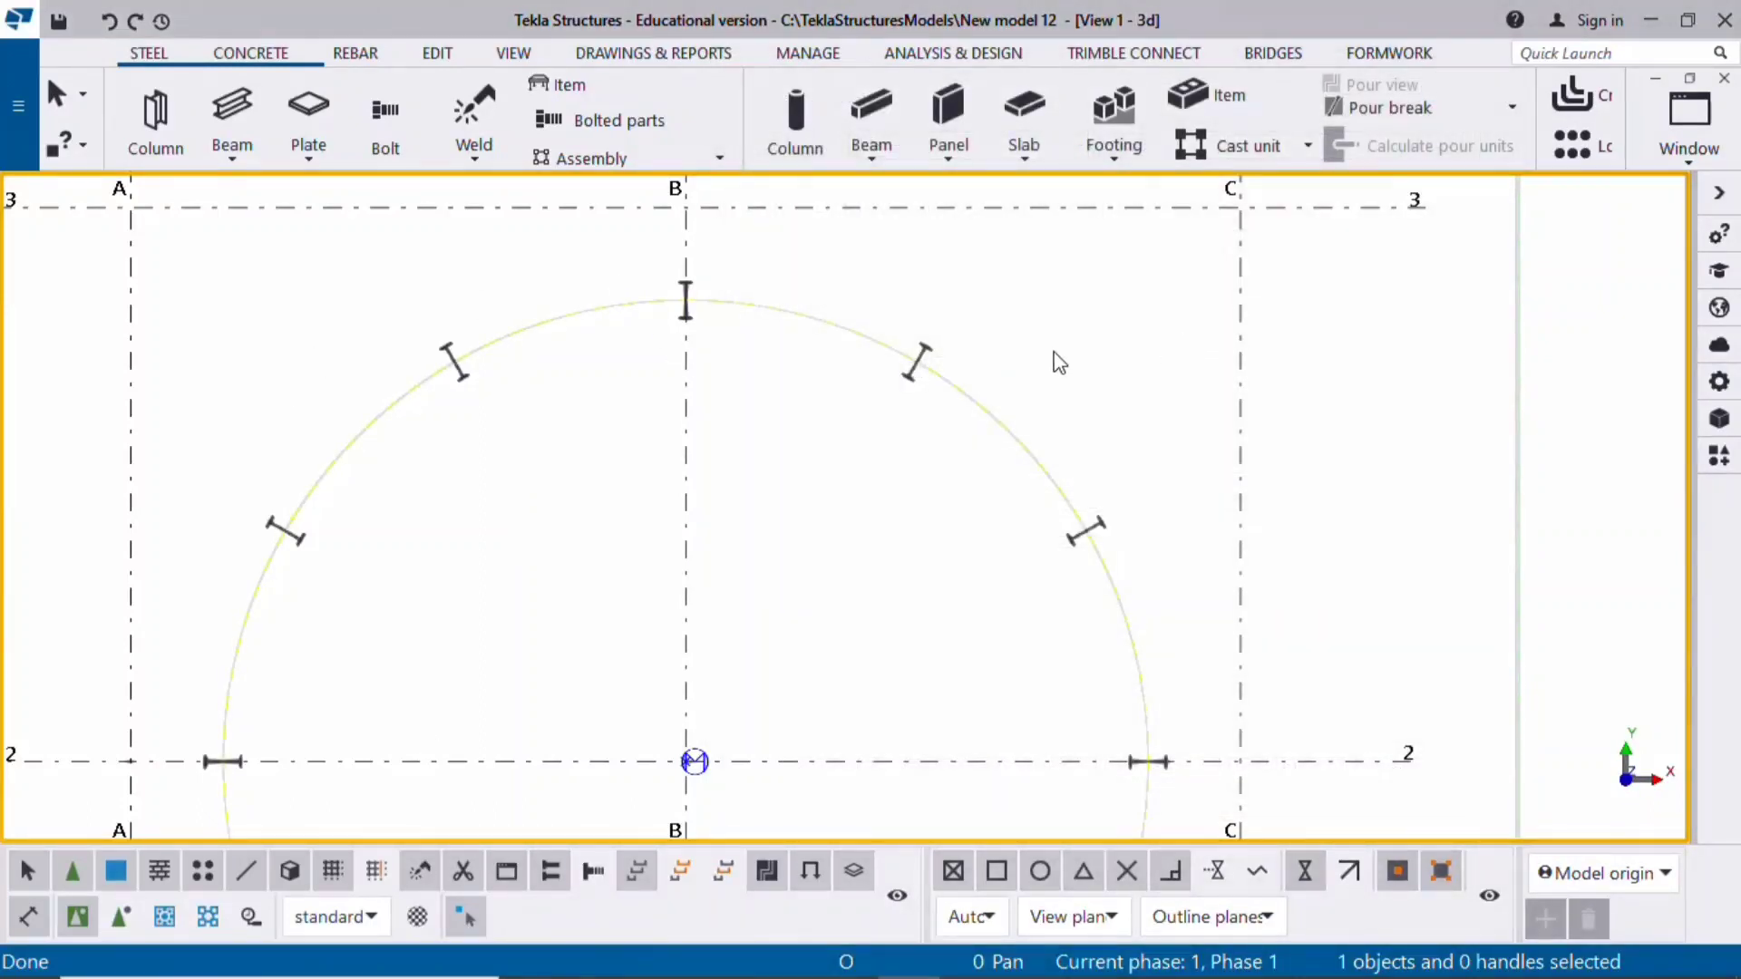
scroll(844, 396, "down", 3)
right_click(843, 392)
left_click(928, 548)
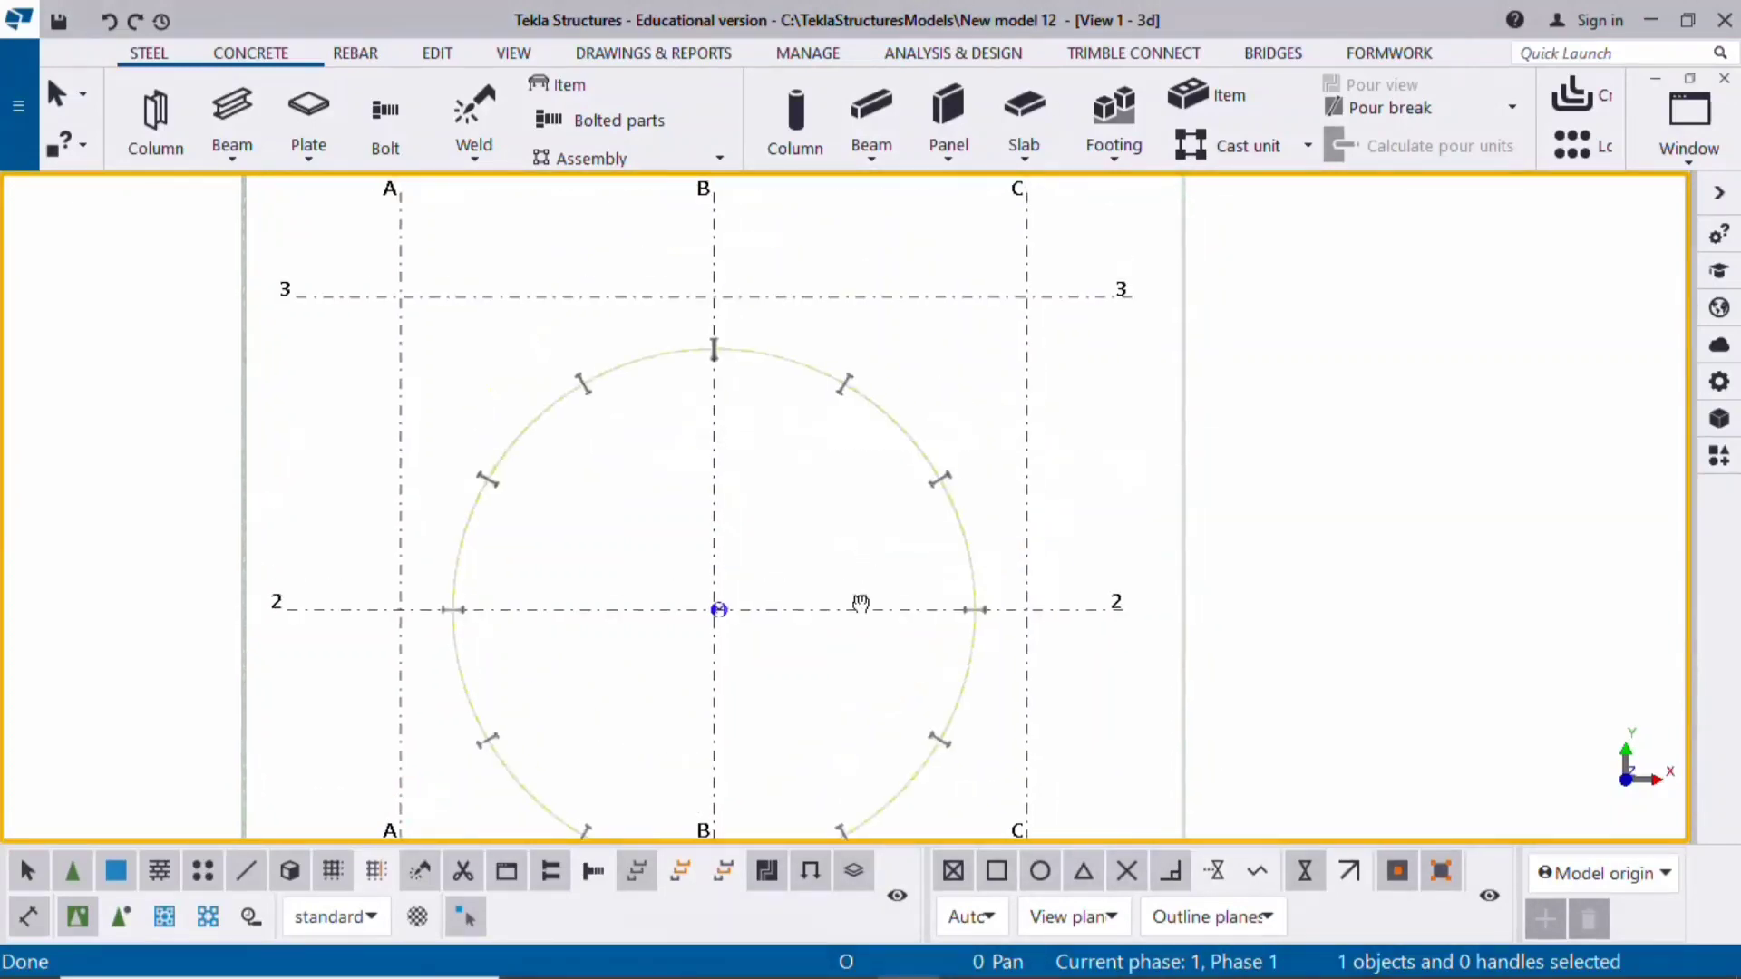
Reopen the column array's settings and examine the Angle and Distance spacing options without changing them
scroll(579, 415, "up", 5)
double_click(537, 381)
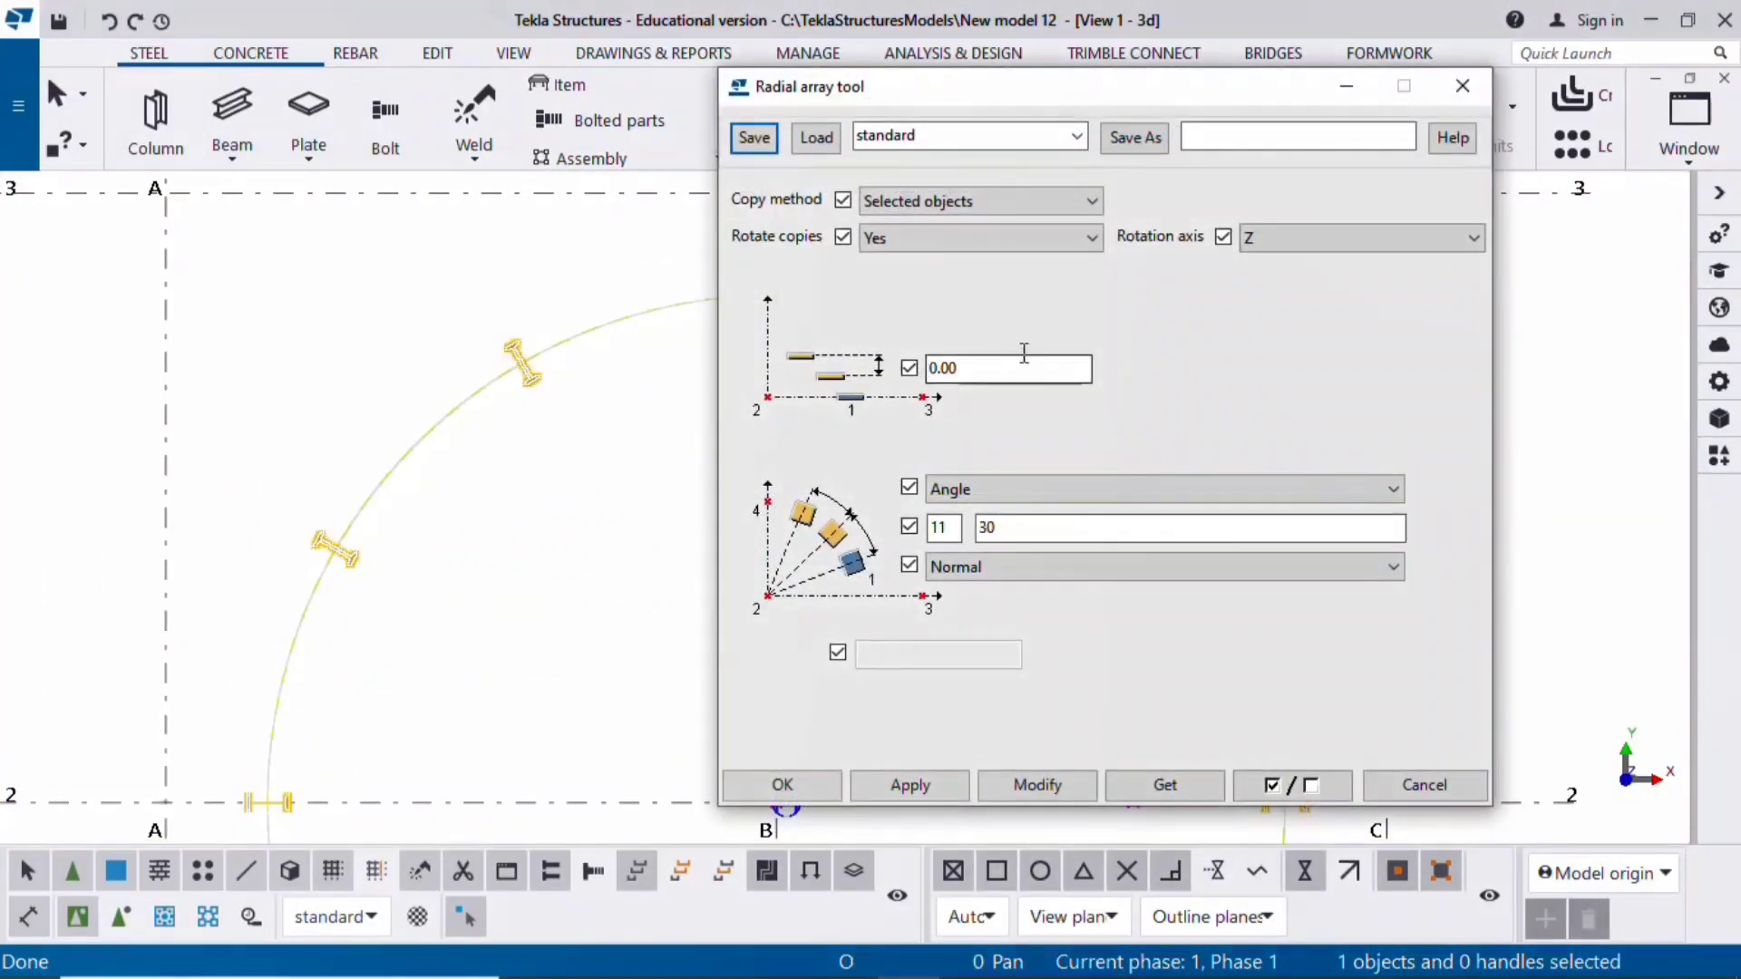
left_click(967, 492)
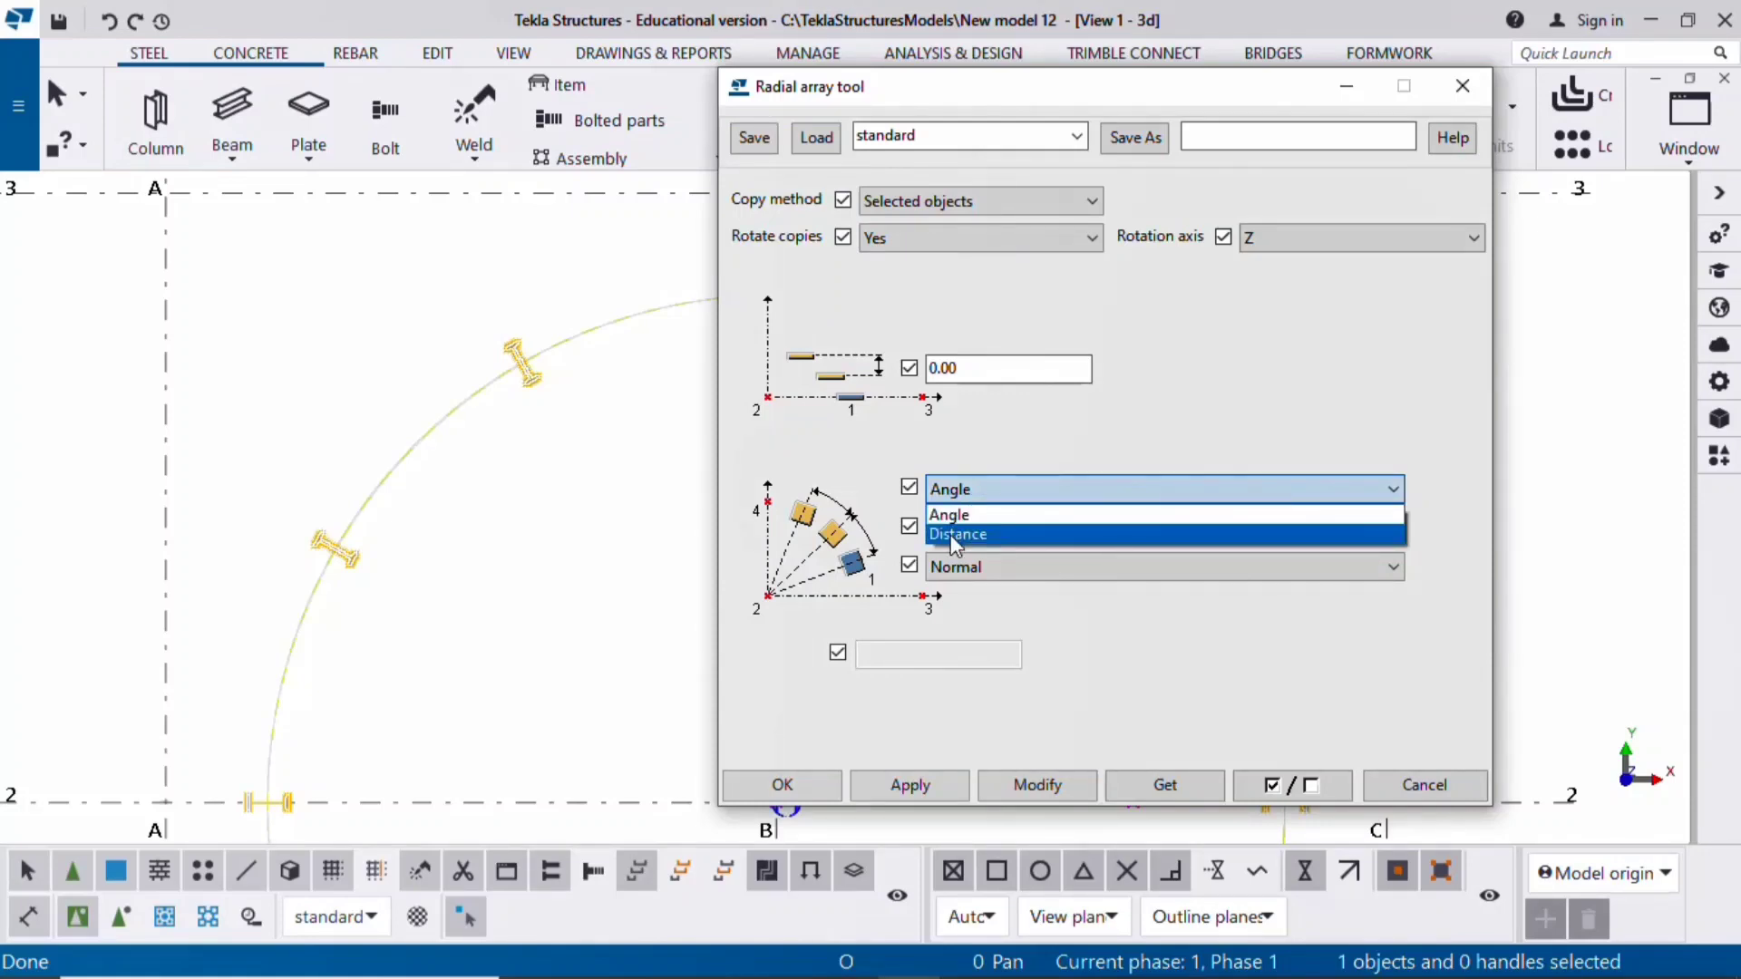
left_click(1071, 618)
scroll(353, 465, "down", 2)
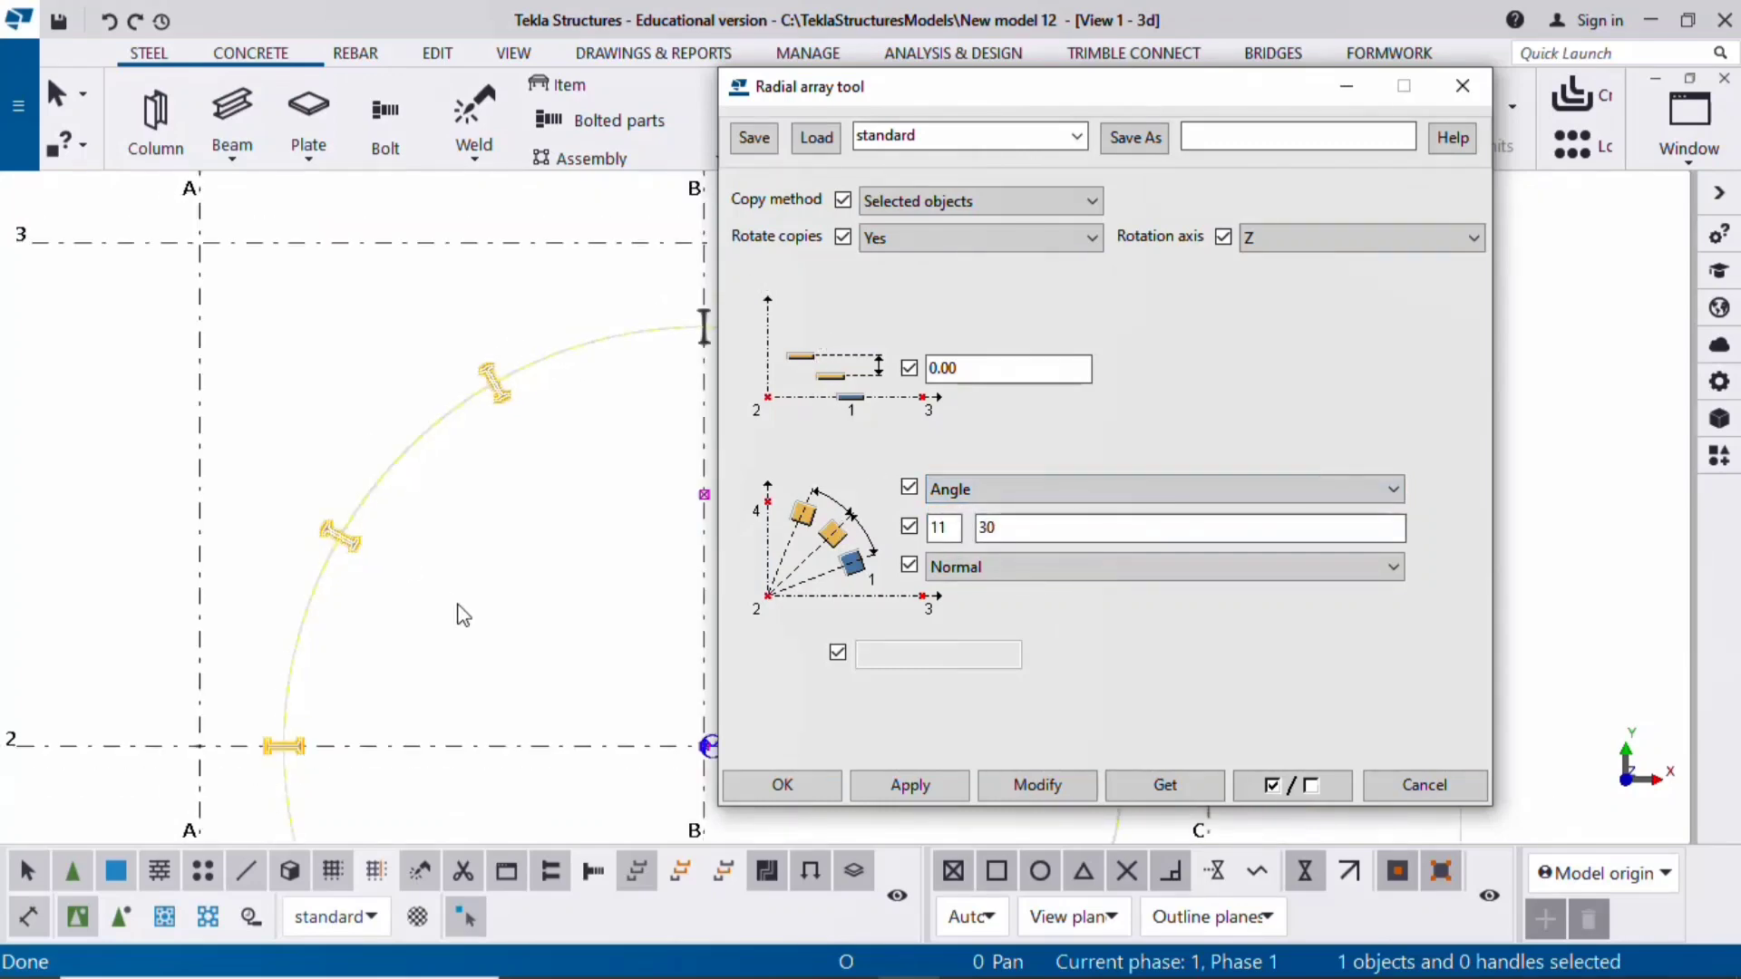
Set Rotate copies to No, apply it to the array, and inspect the columns' orientation around the circle
middle_click_drag(459, 609, 267, 494)
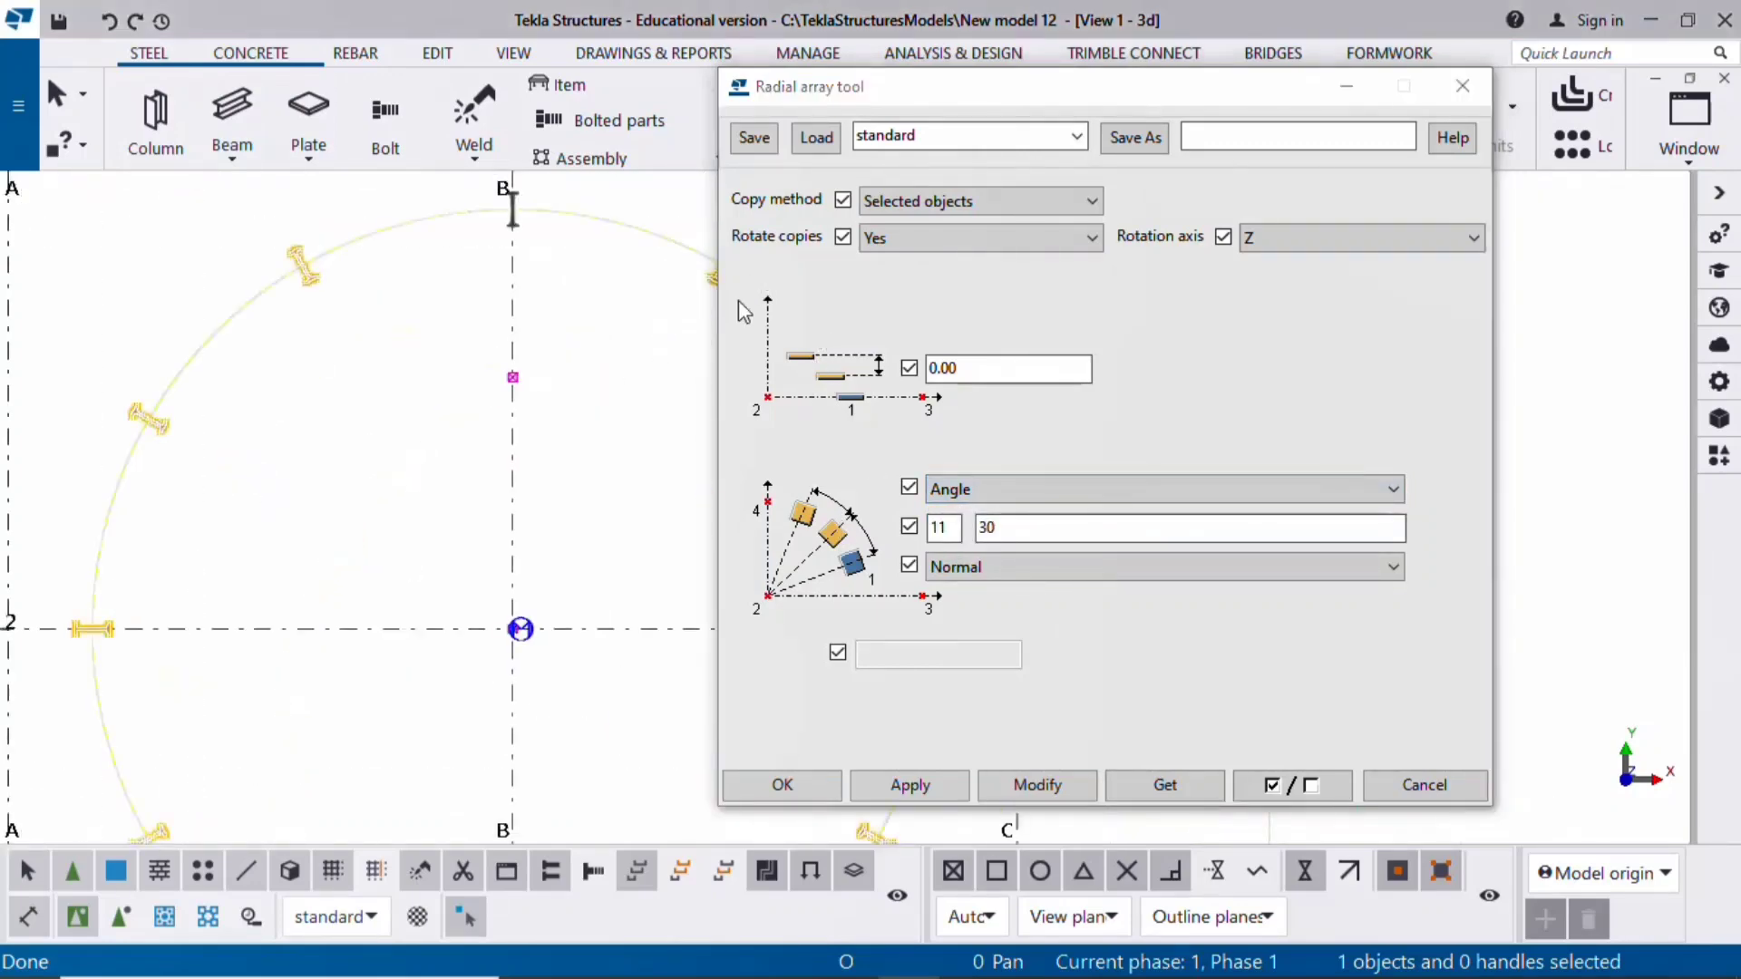
left_click(901, 237)
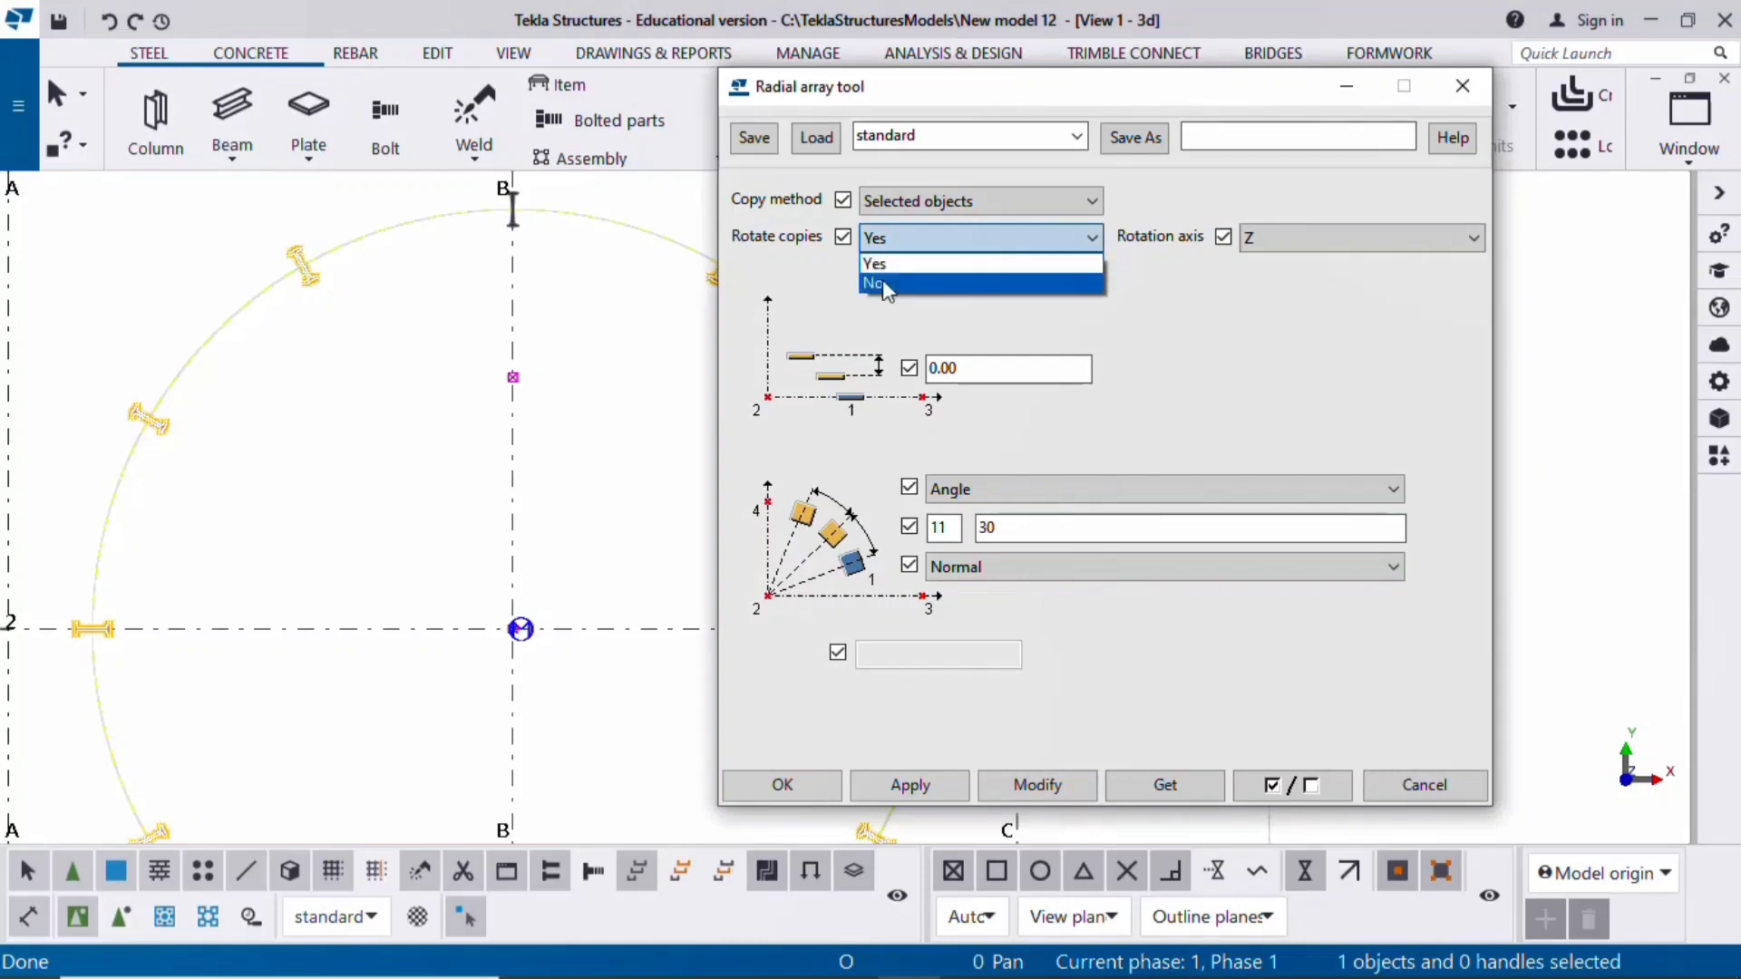
left_click(884, 279)
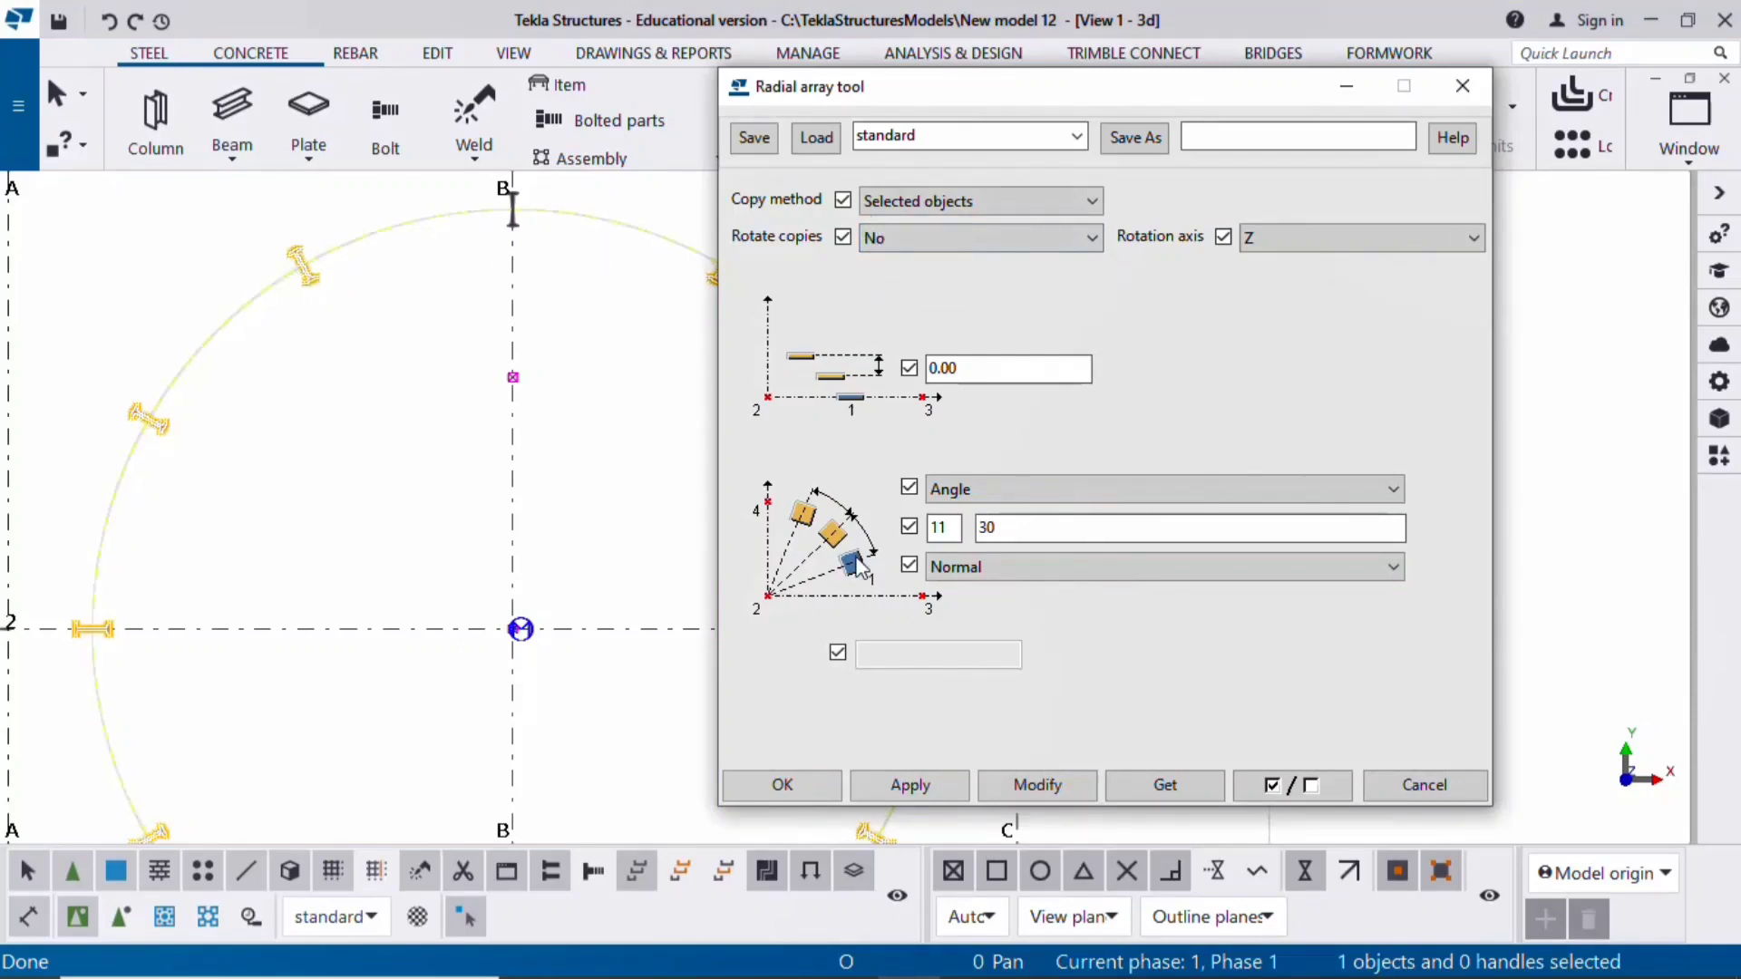
left_click(1038, 786)
scroll(269, 555, "down", 2)
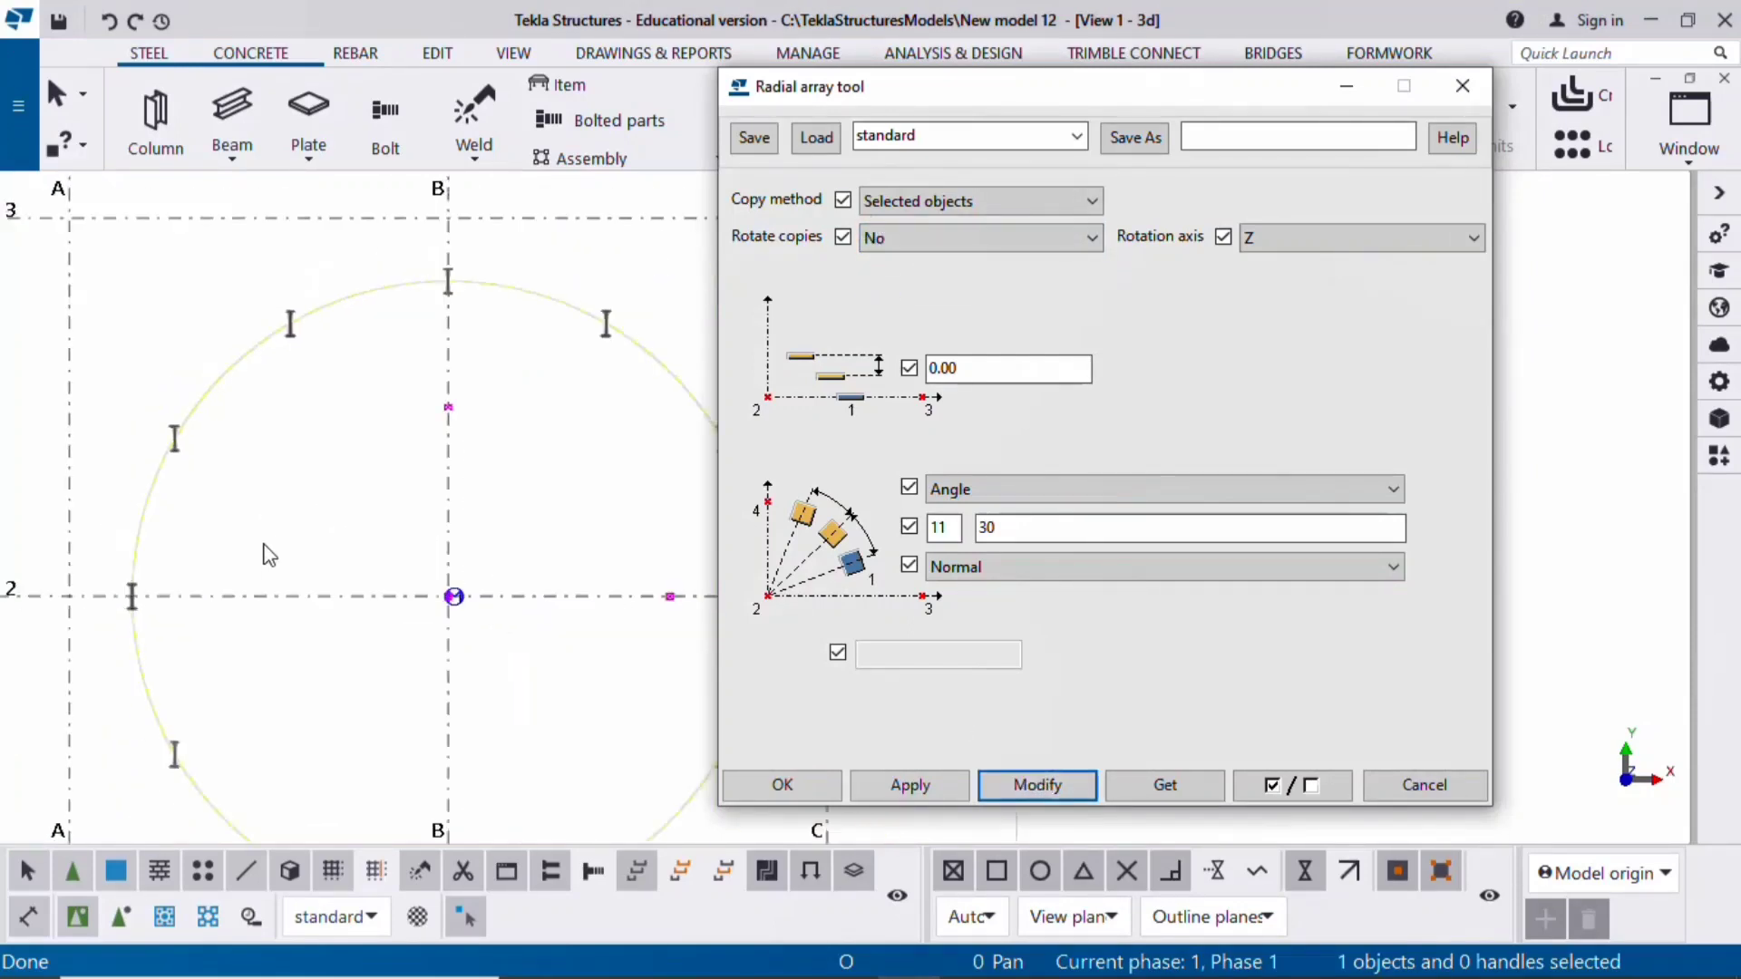
middle_click_drag(289, 747, 282, 644)
middle_click_drag(345, 753, 221, 735)
Set Rotate copies back to Yes, apply it to the array, and inspect the columns around the circle
left_click(980, 245)
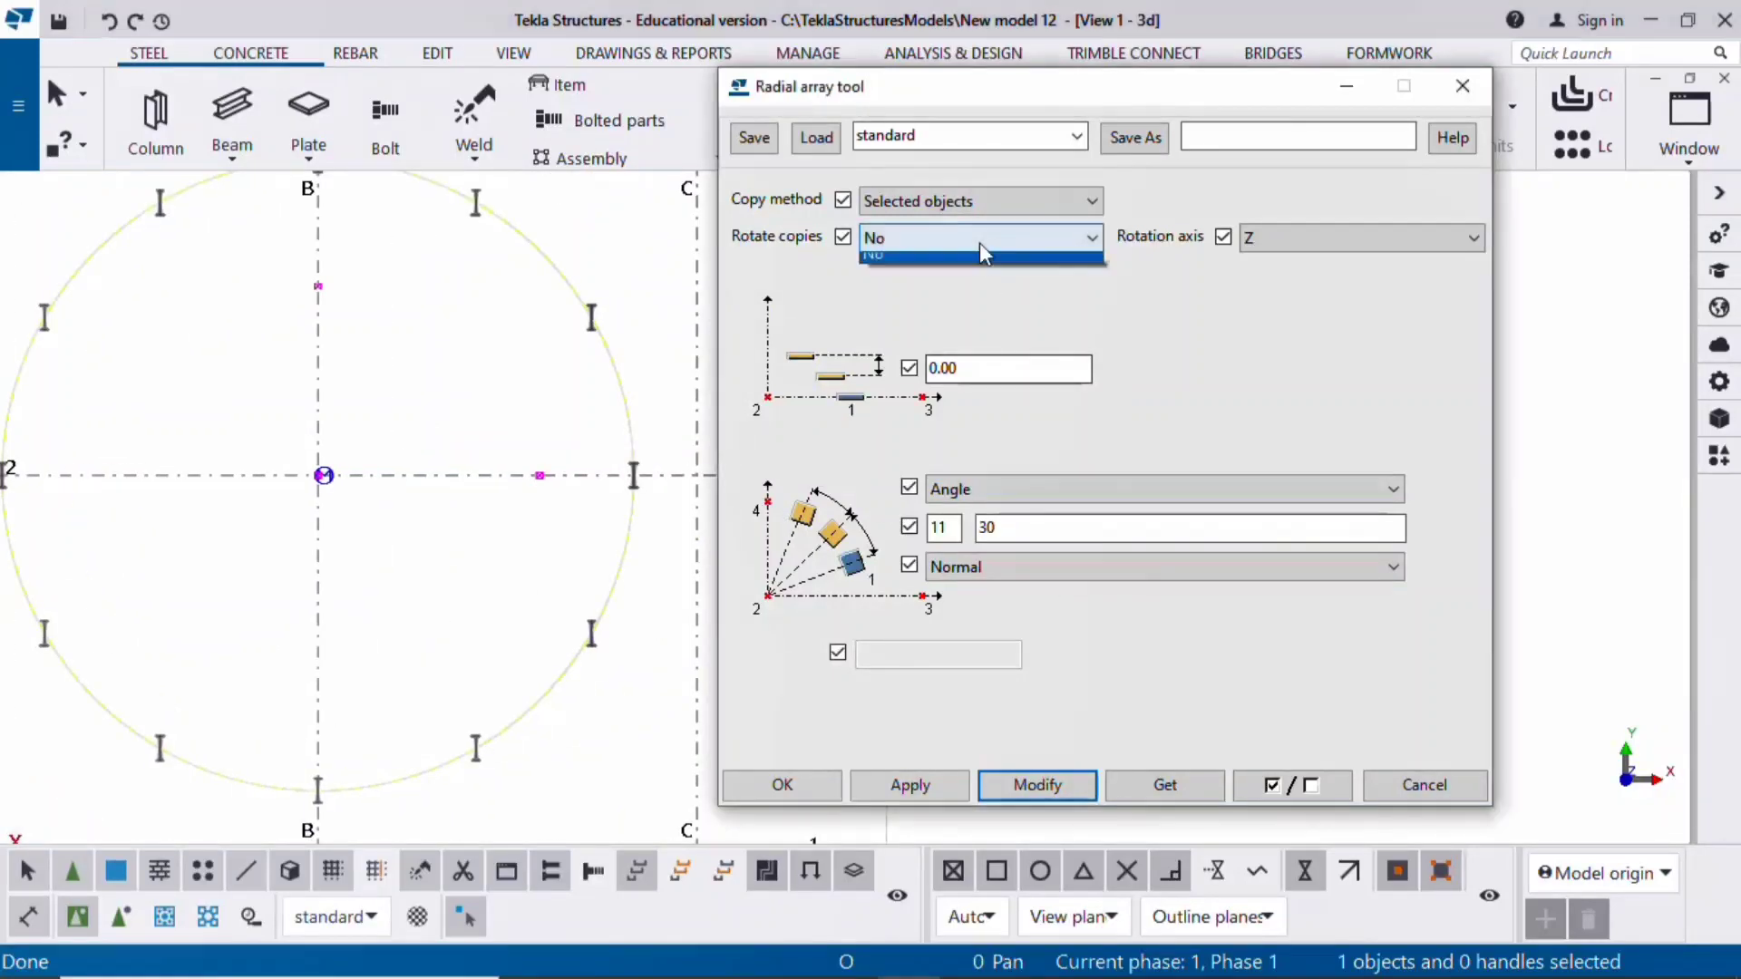
left_click(927, 272)
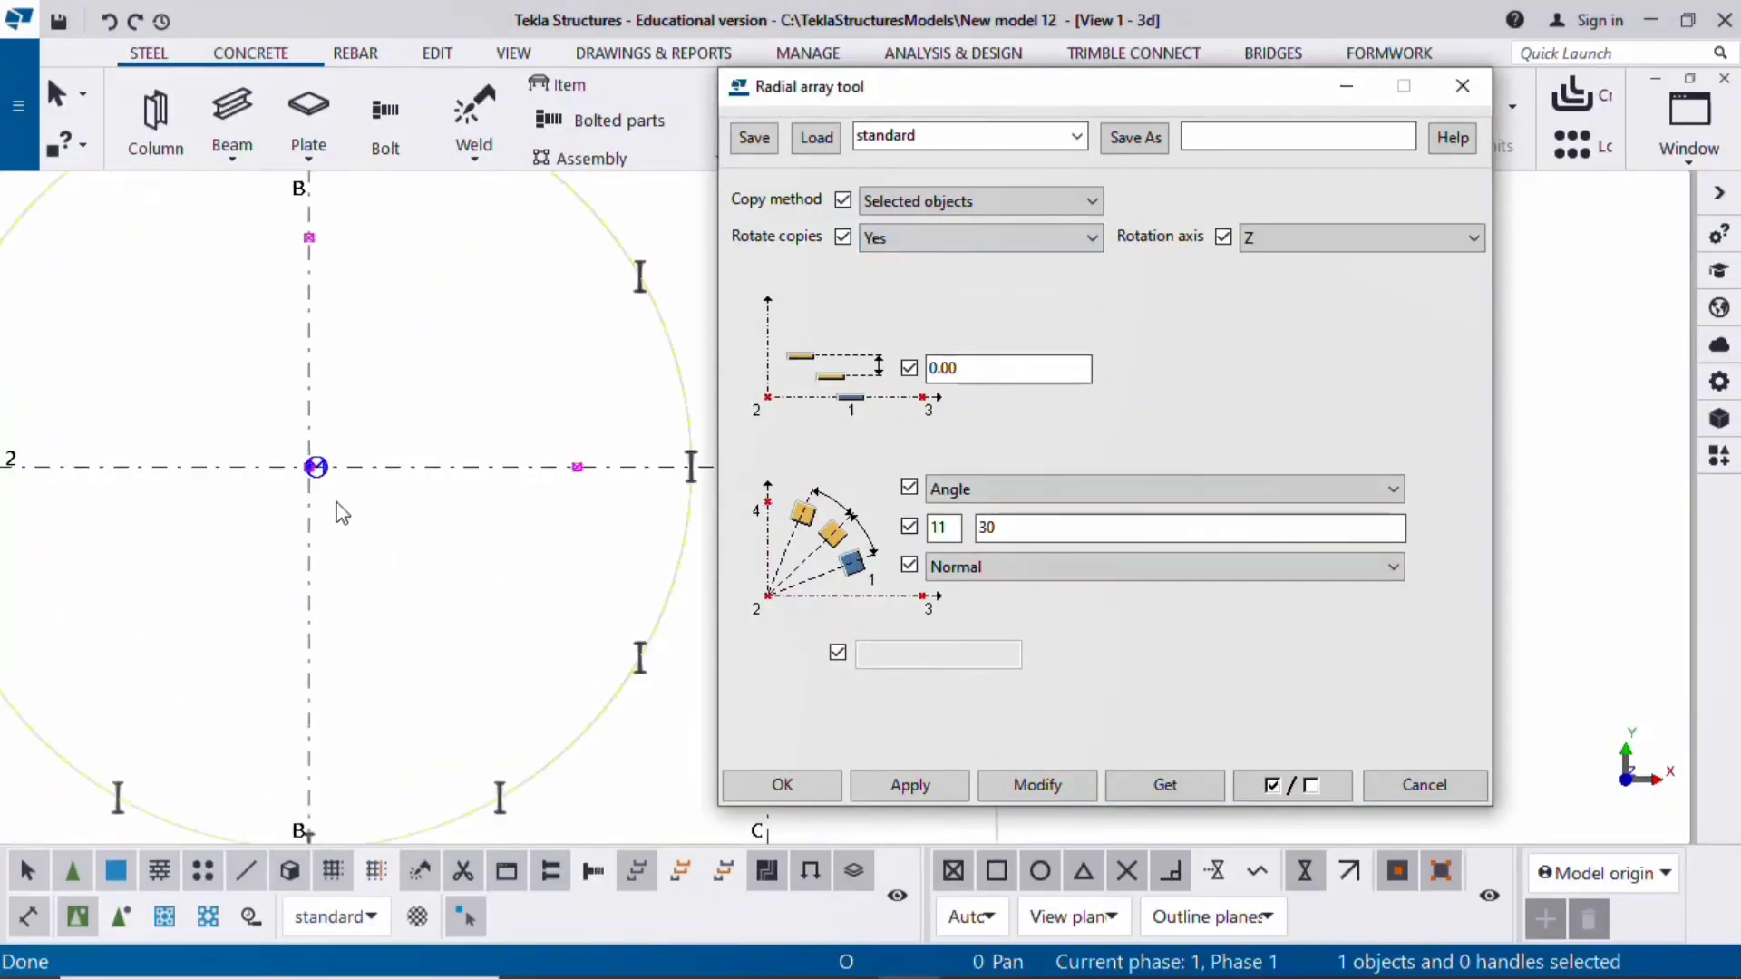
scroll(327, 475, "up", 2)
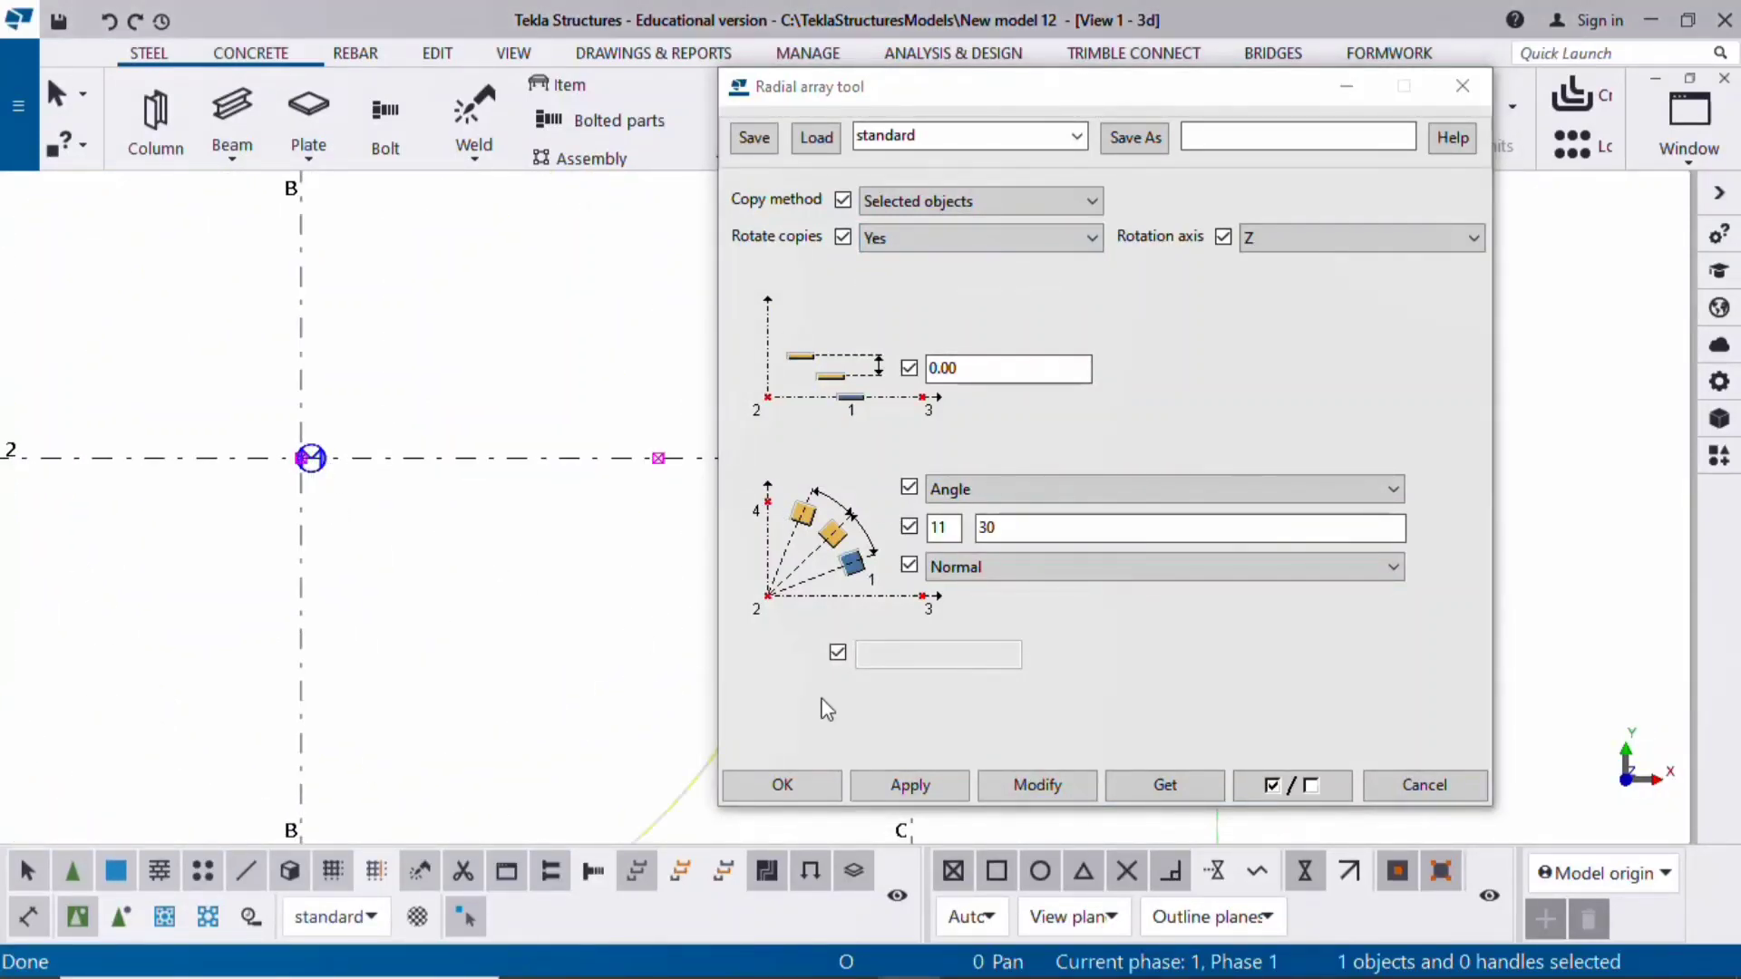
scroll(490, 599, "down", 2)
left_click(1010, 793)
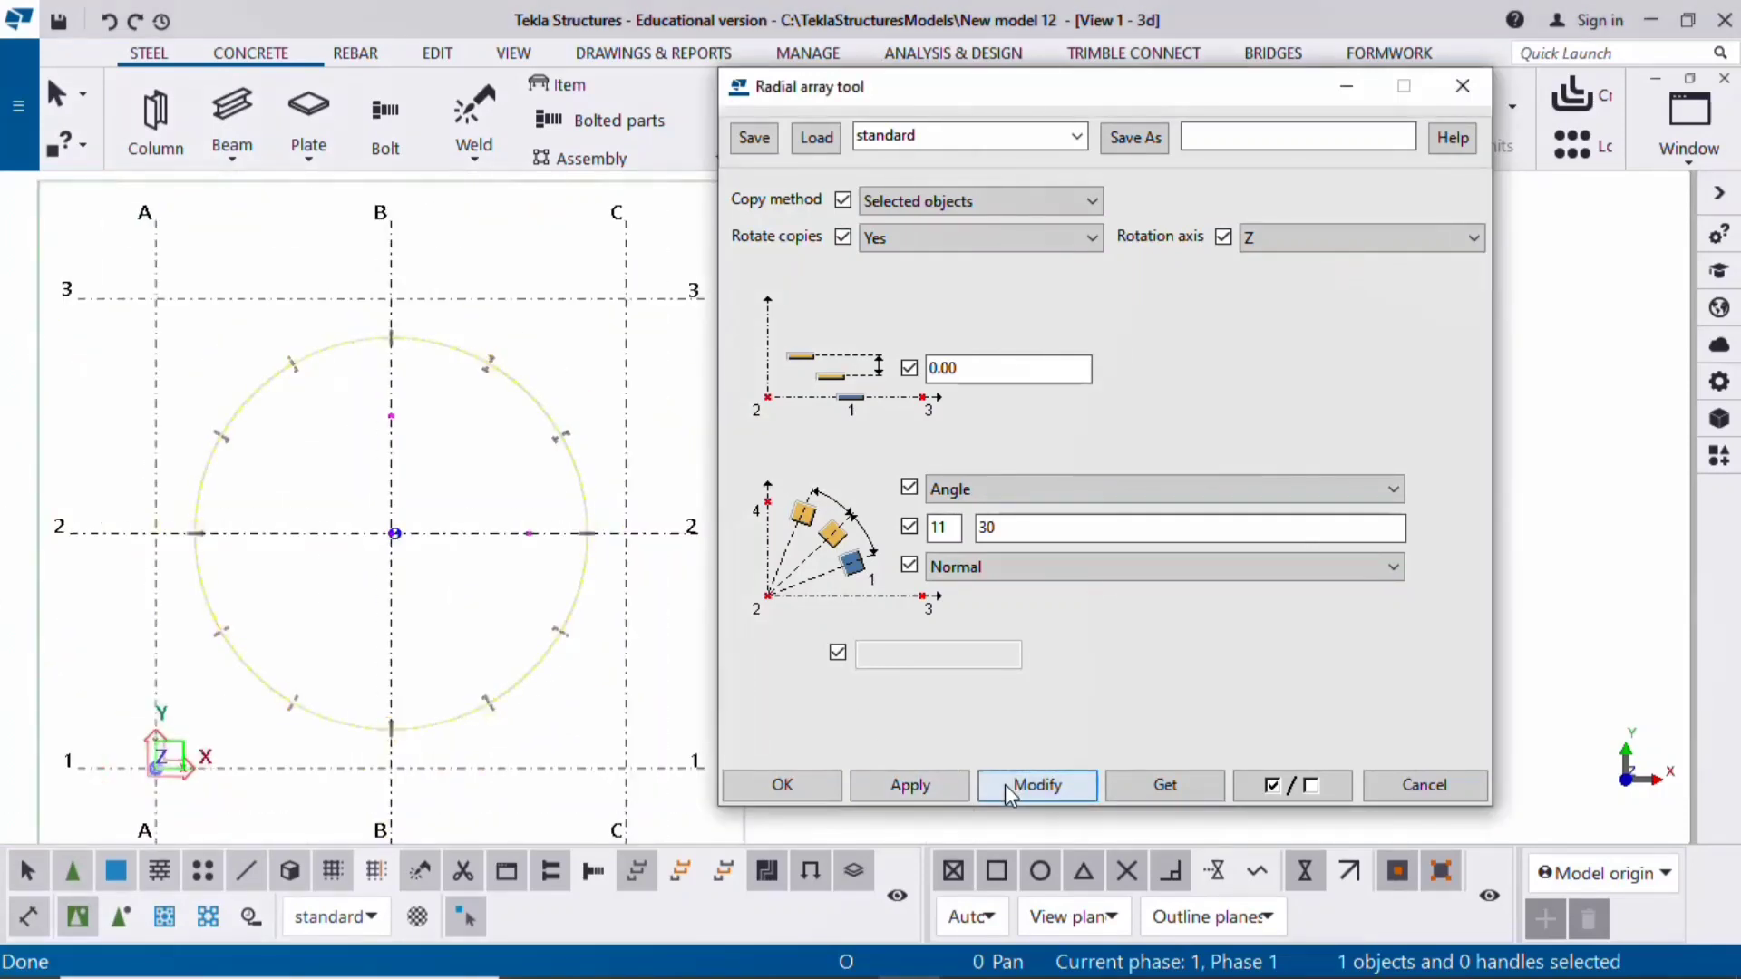
scroll(254, 399, "up", 4)
middle_click_drag(306, 350, 207, 417)
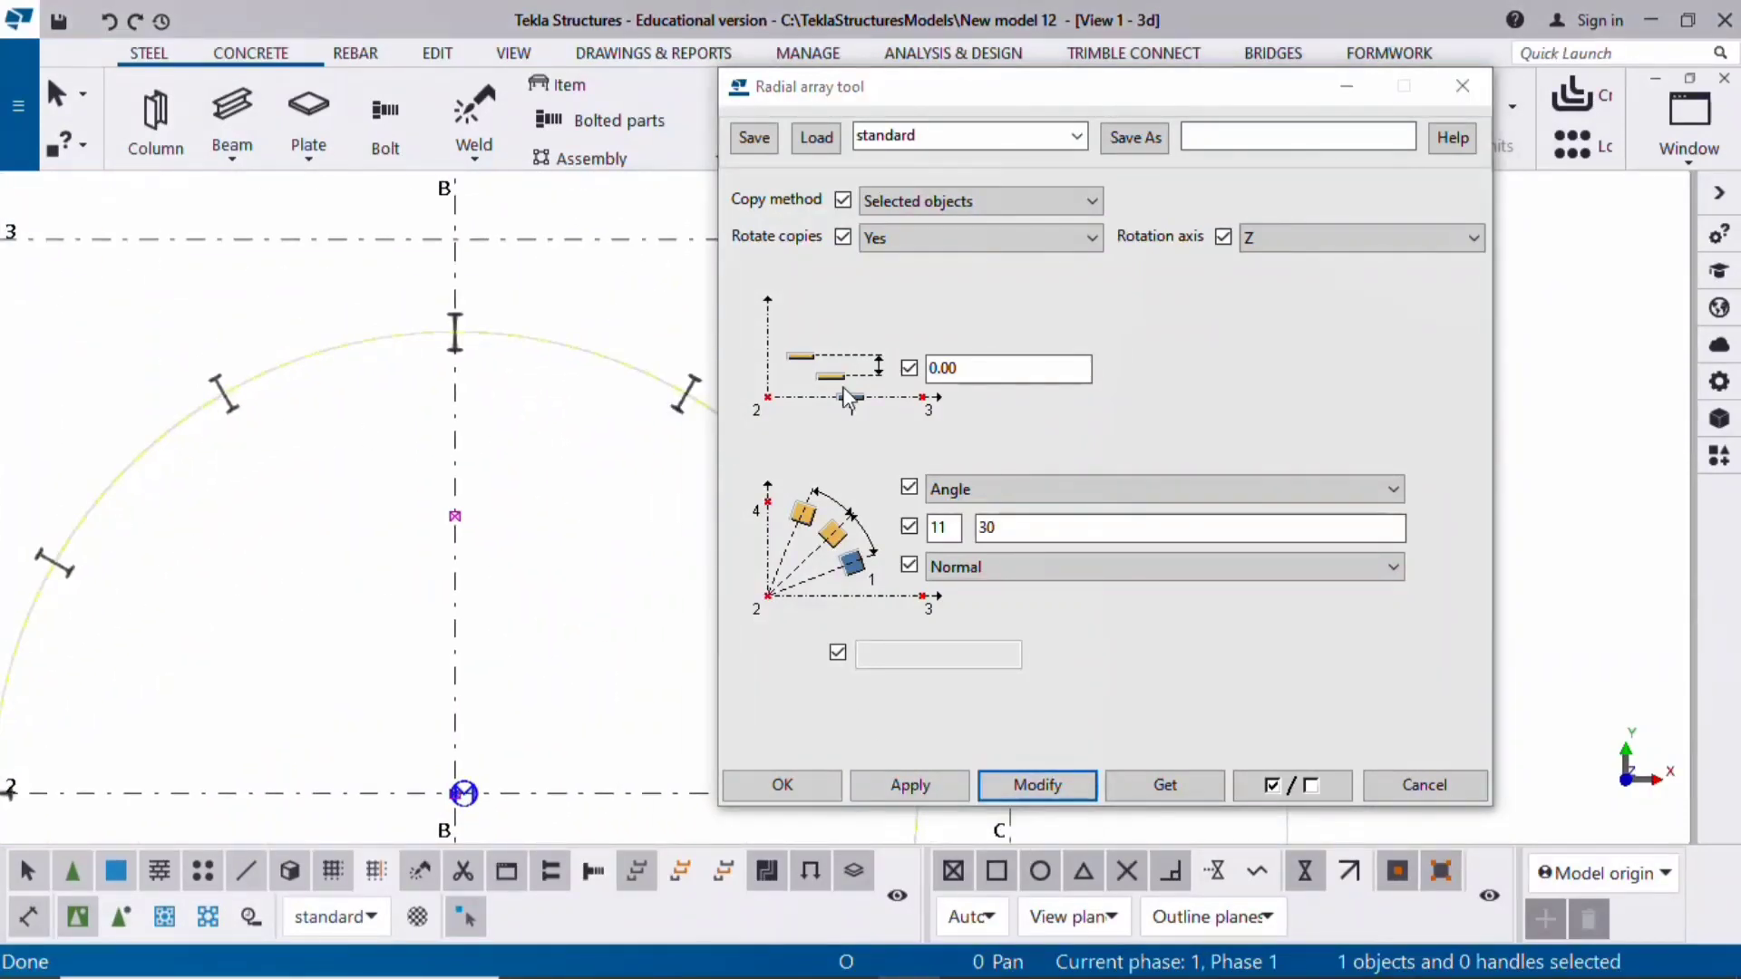
Switch the column array's spacing from Angle to Distance
left_click(1003, 484)
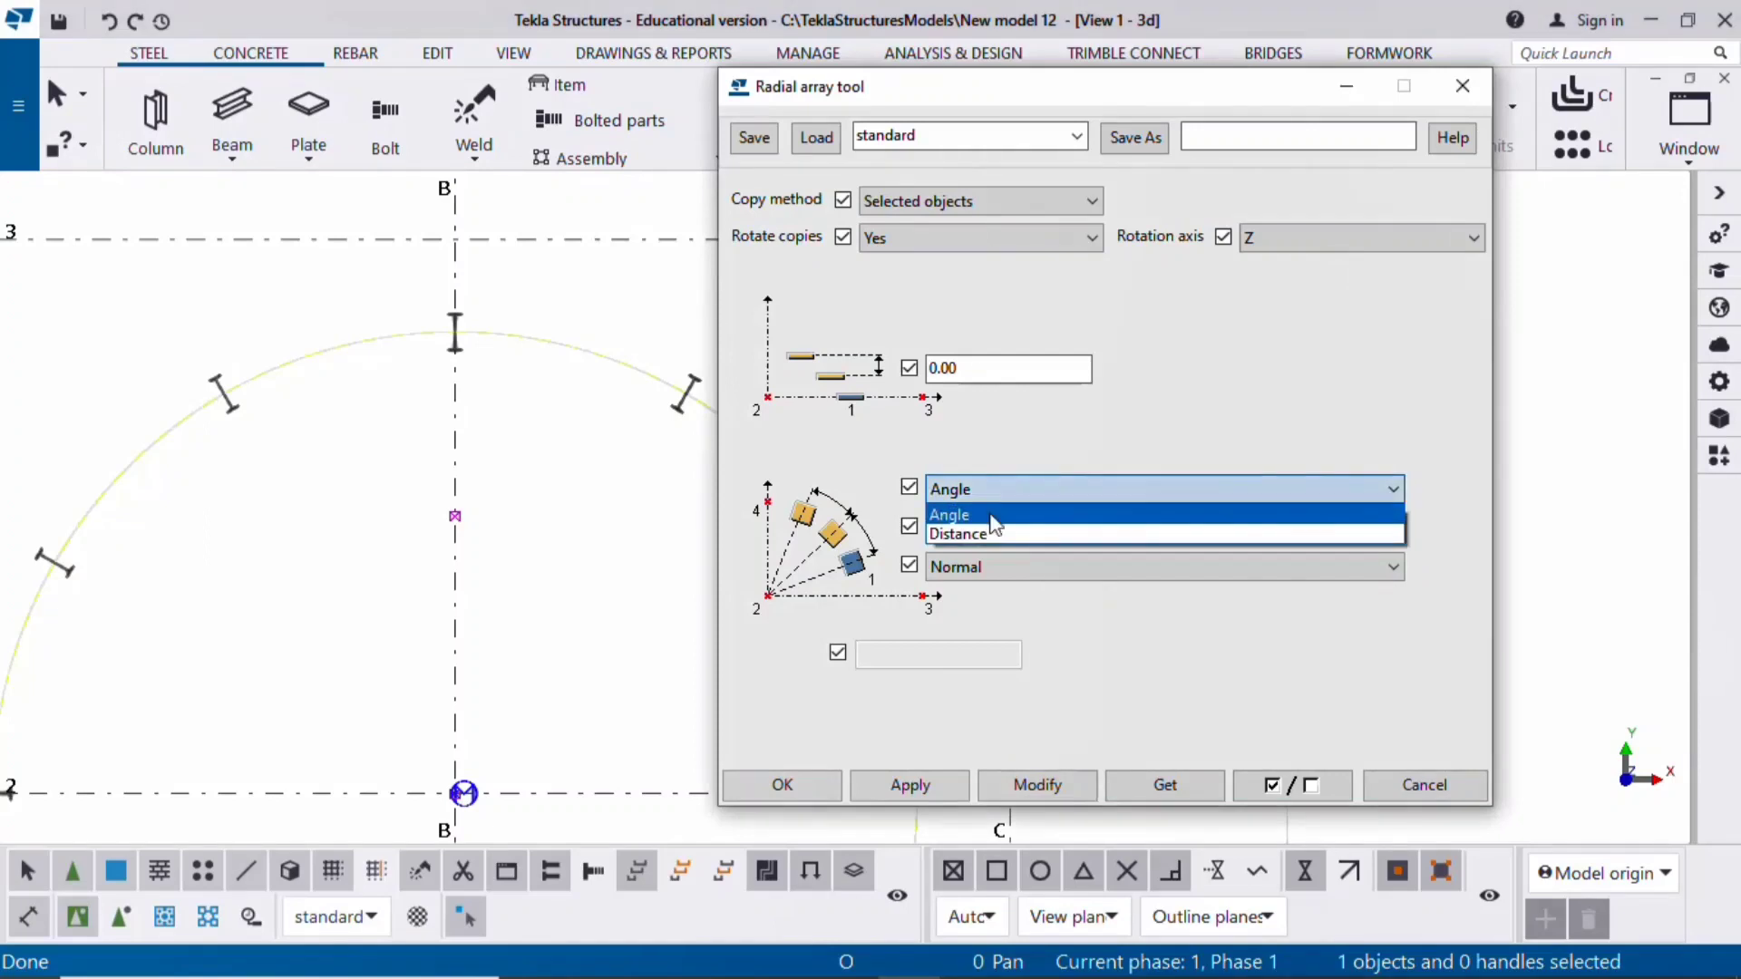
left_click(986, 530)
scroll(343, 574, "down", 1)
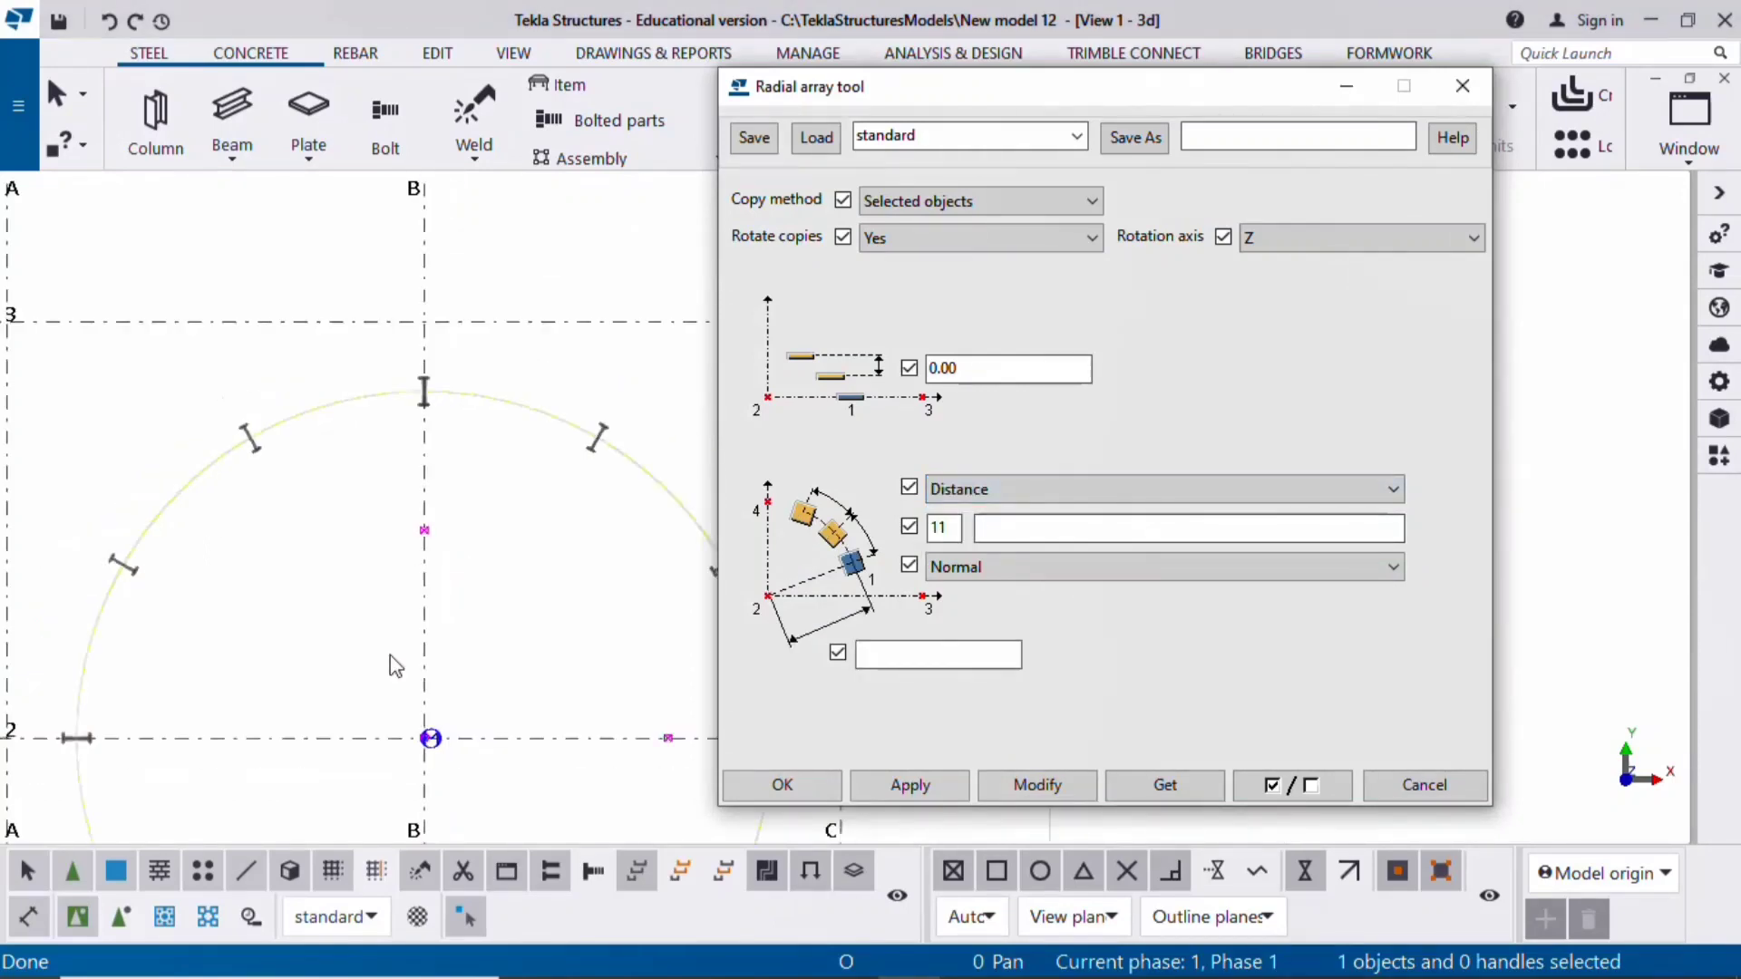
middle_click_drag(395, 658, 366, 554)
scroll(595, 569, "down", 1)
middle_click_drag(589, 582, 524, 501)
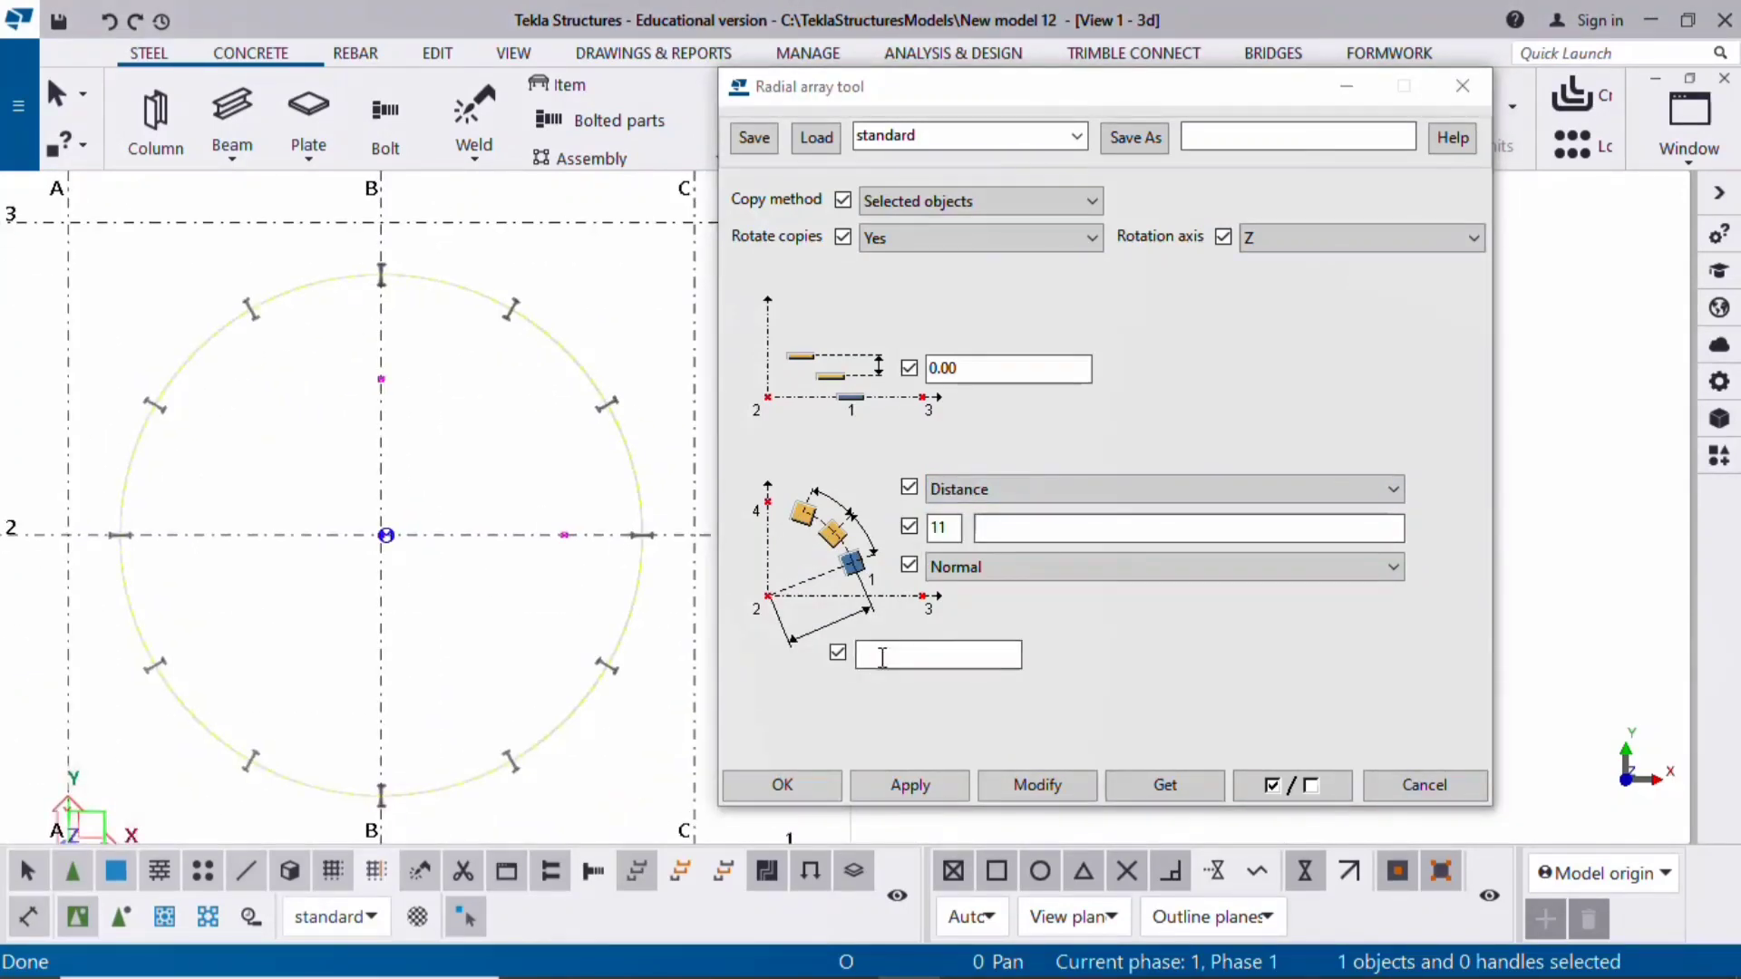
Check the construction circle's radius and set the array radius to 5000 mm
left_click(887, 667)
scroll(302, 550, "up", 2)
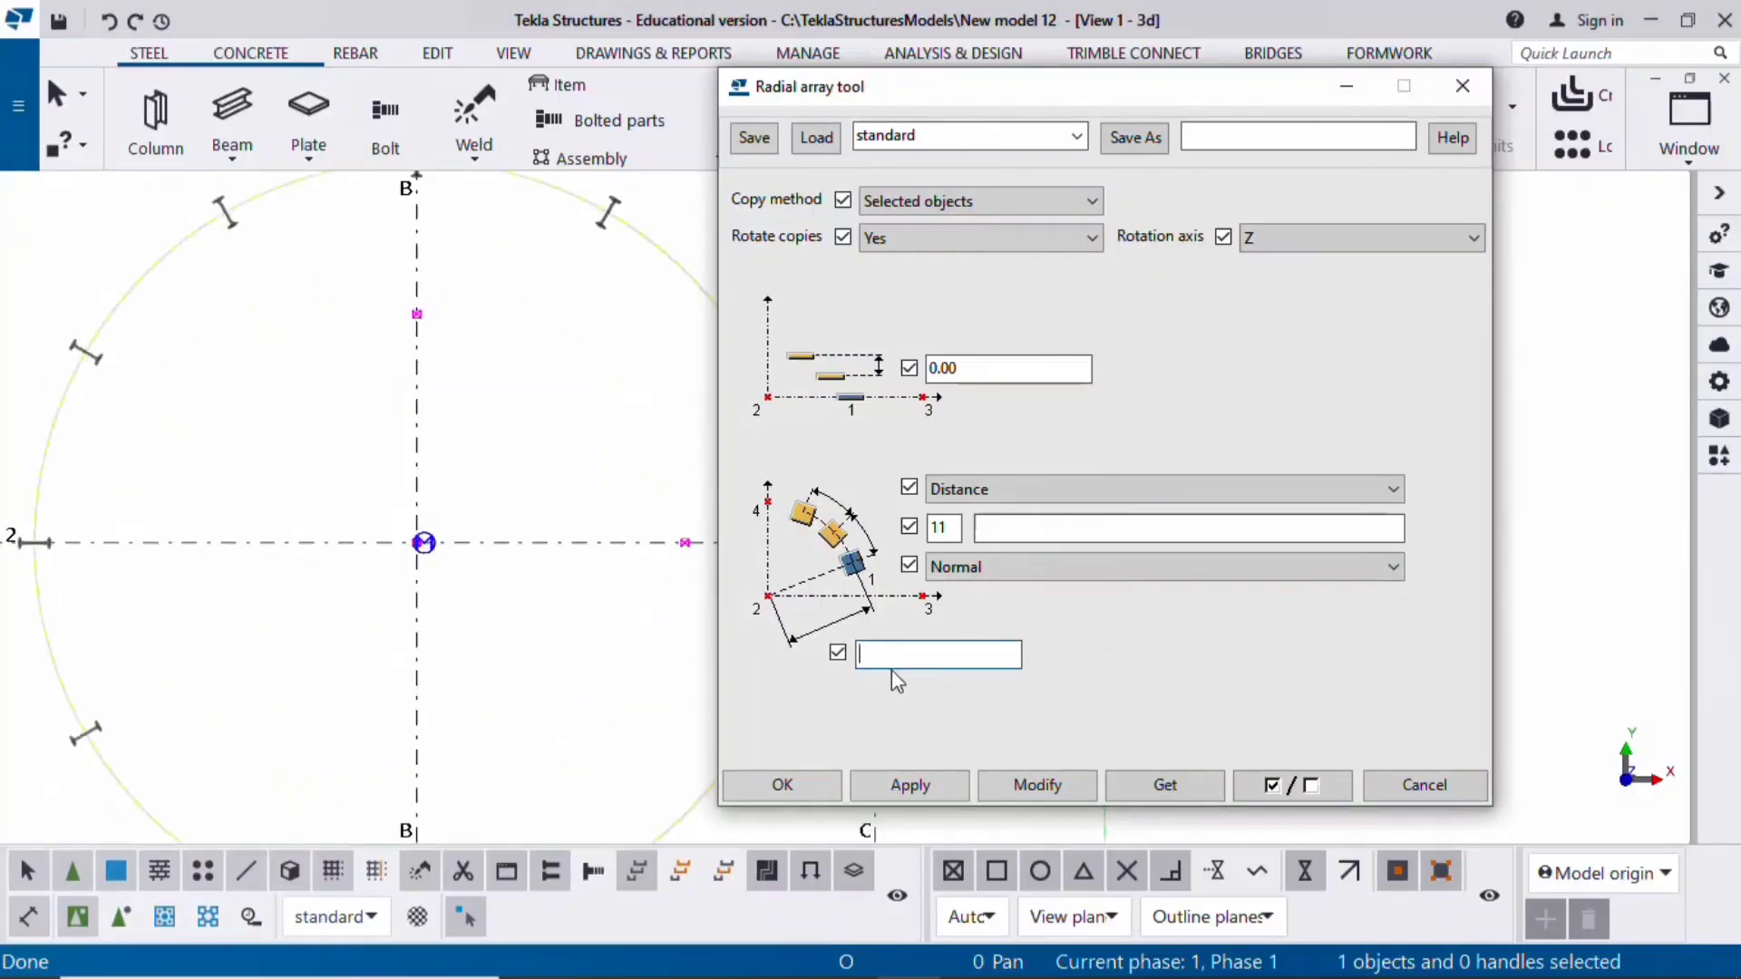
scroll(562, 574, "down", 4)
middle_click_drag(582, 575, 459, 542)
scroll(460, 536, "up", 3)
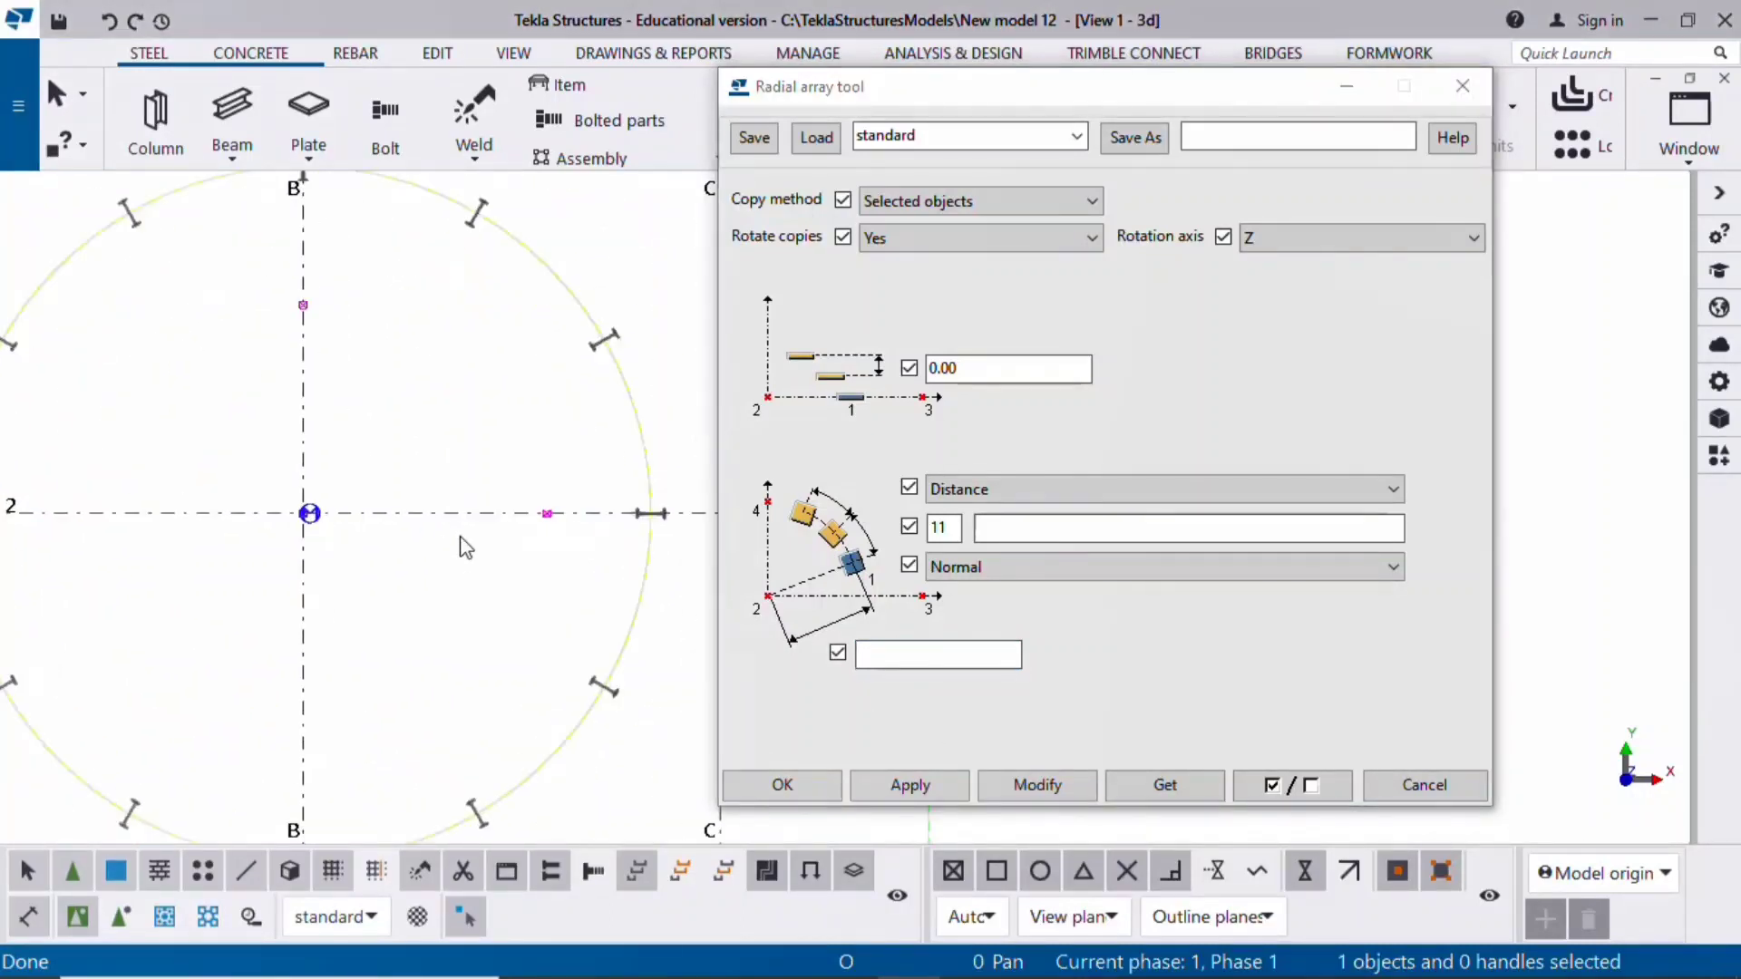
left_click(622, 385)
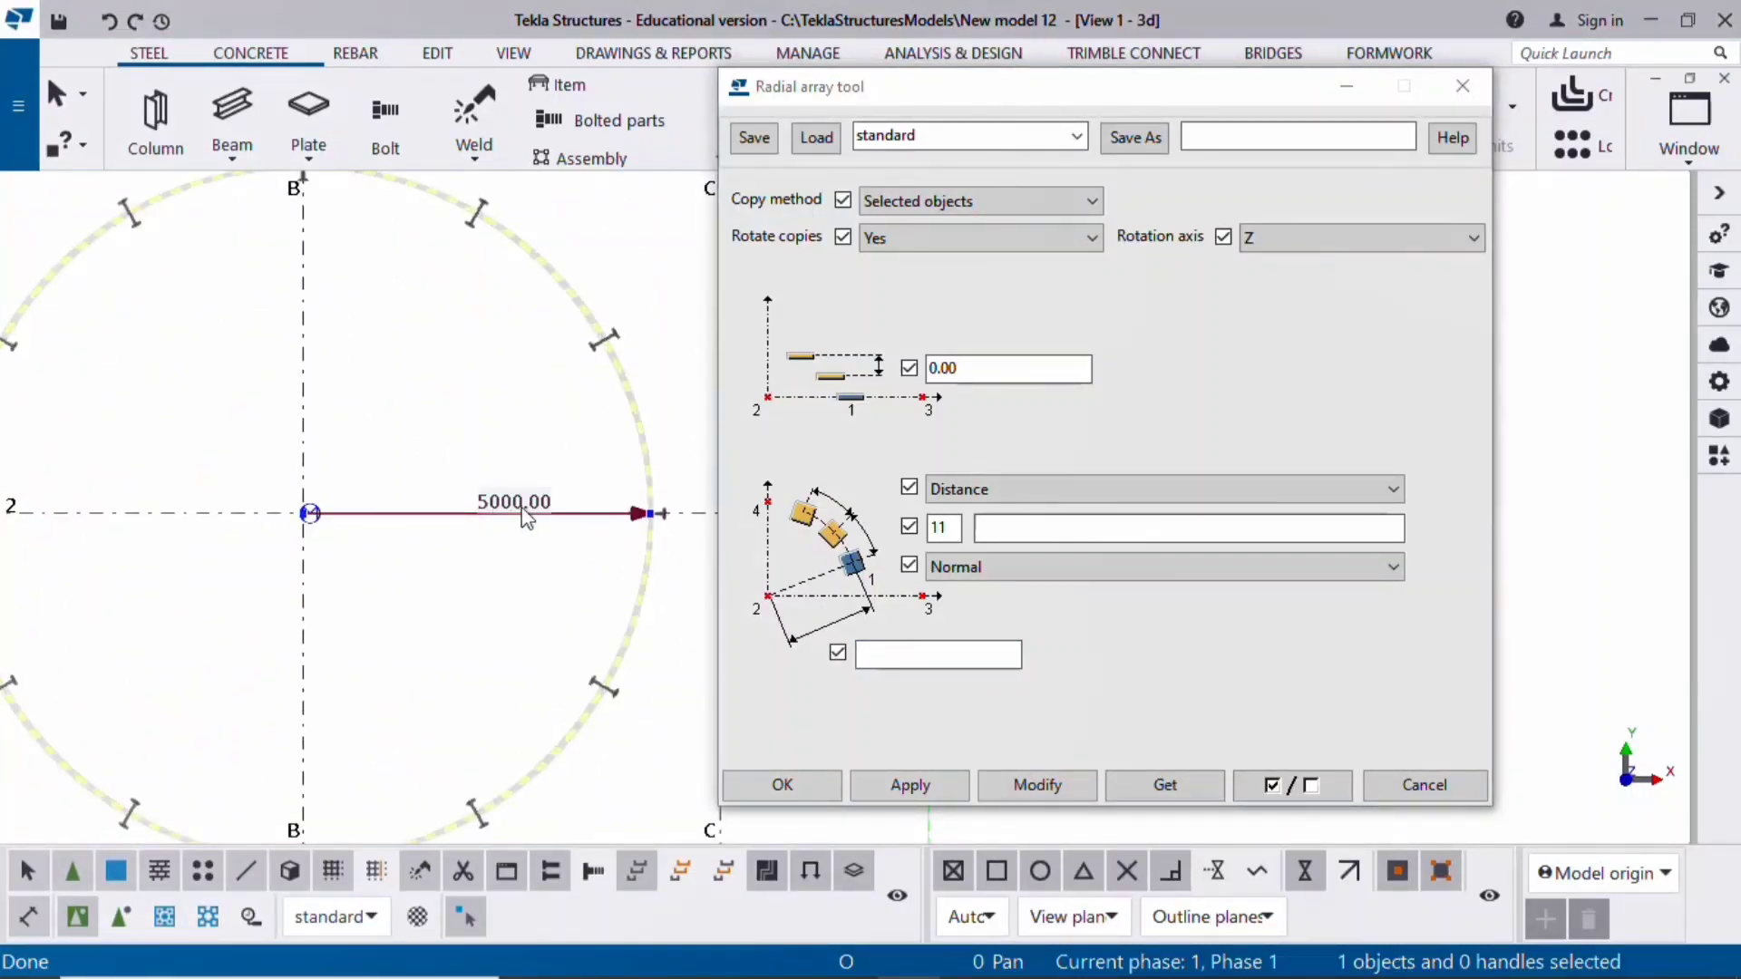
left_click(889, 649)
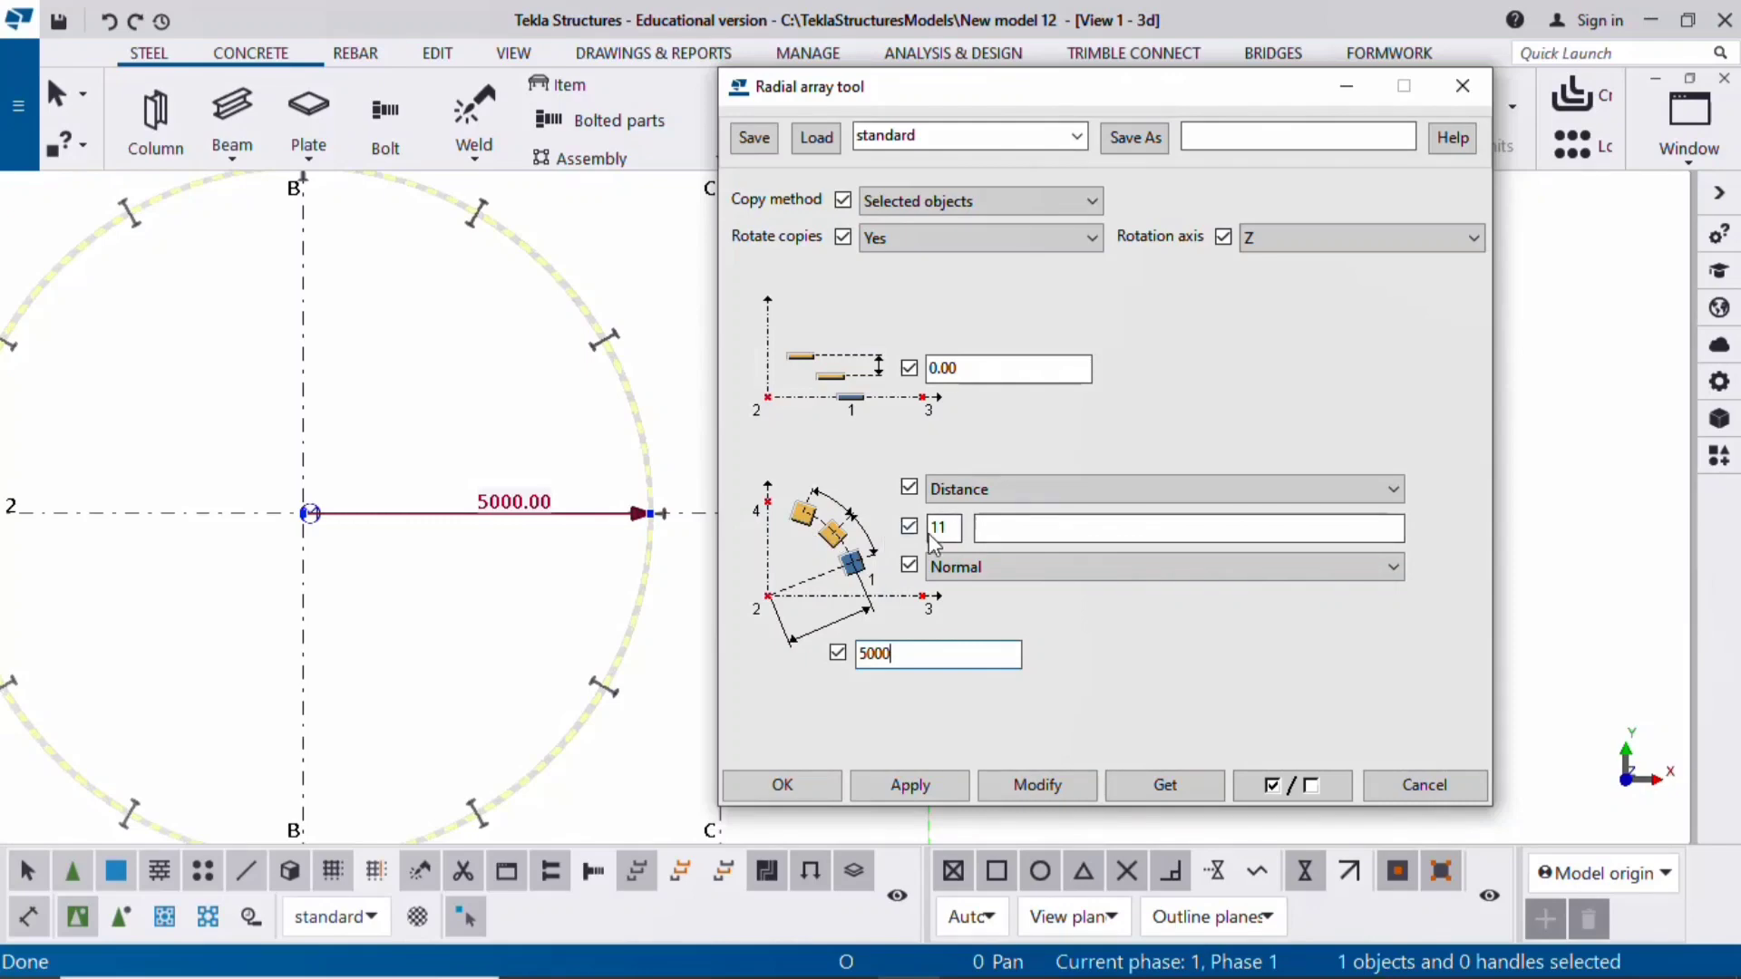
key("Tab")
Set the array to 1 copy at a distance of 1250 mm and apply it to the column array
type("1")
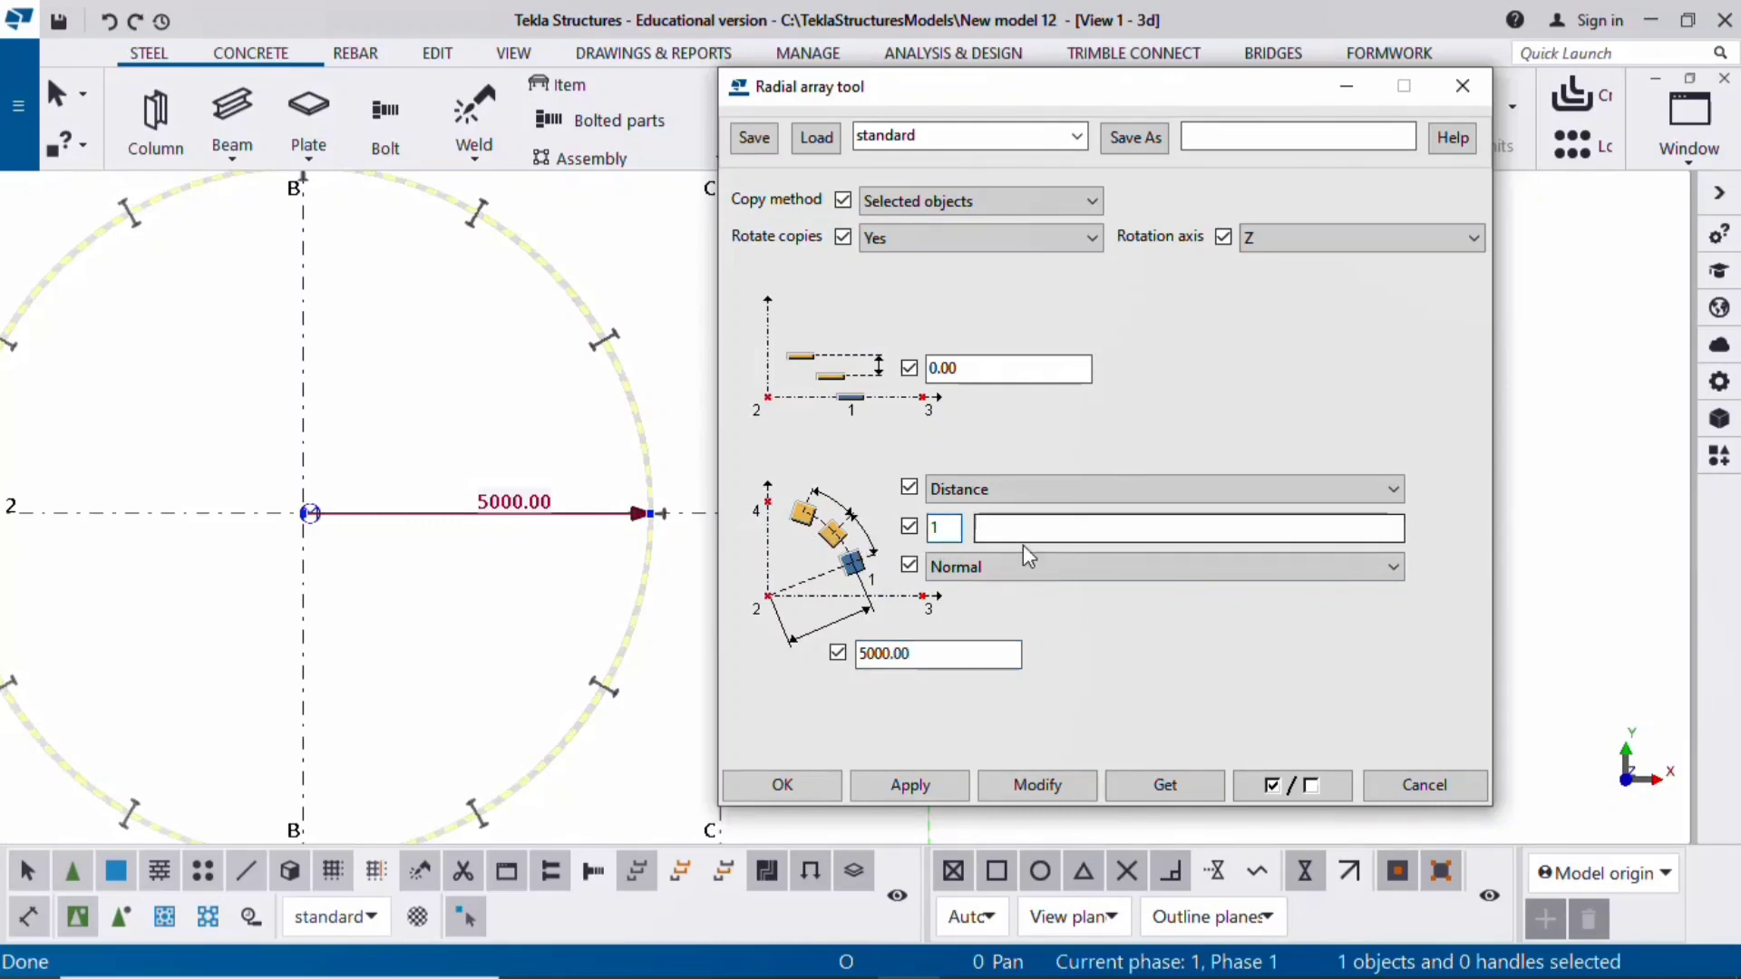
left_click(1060, 530)
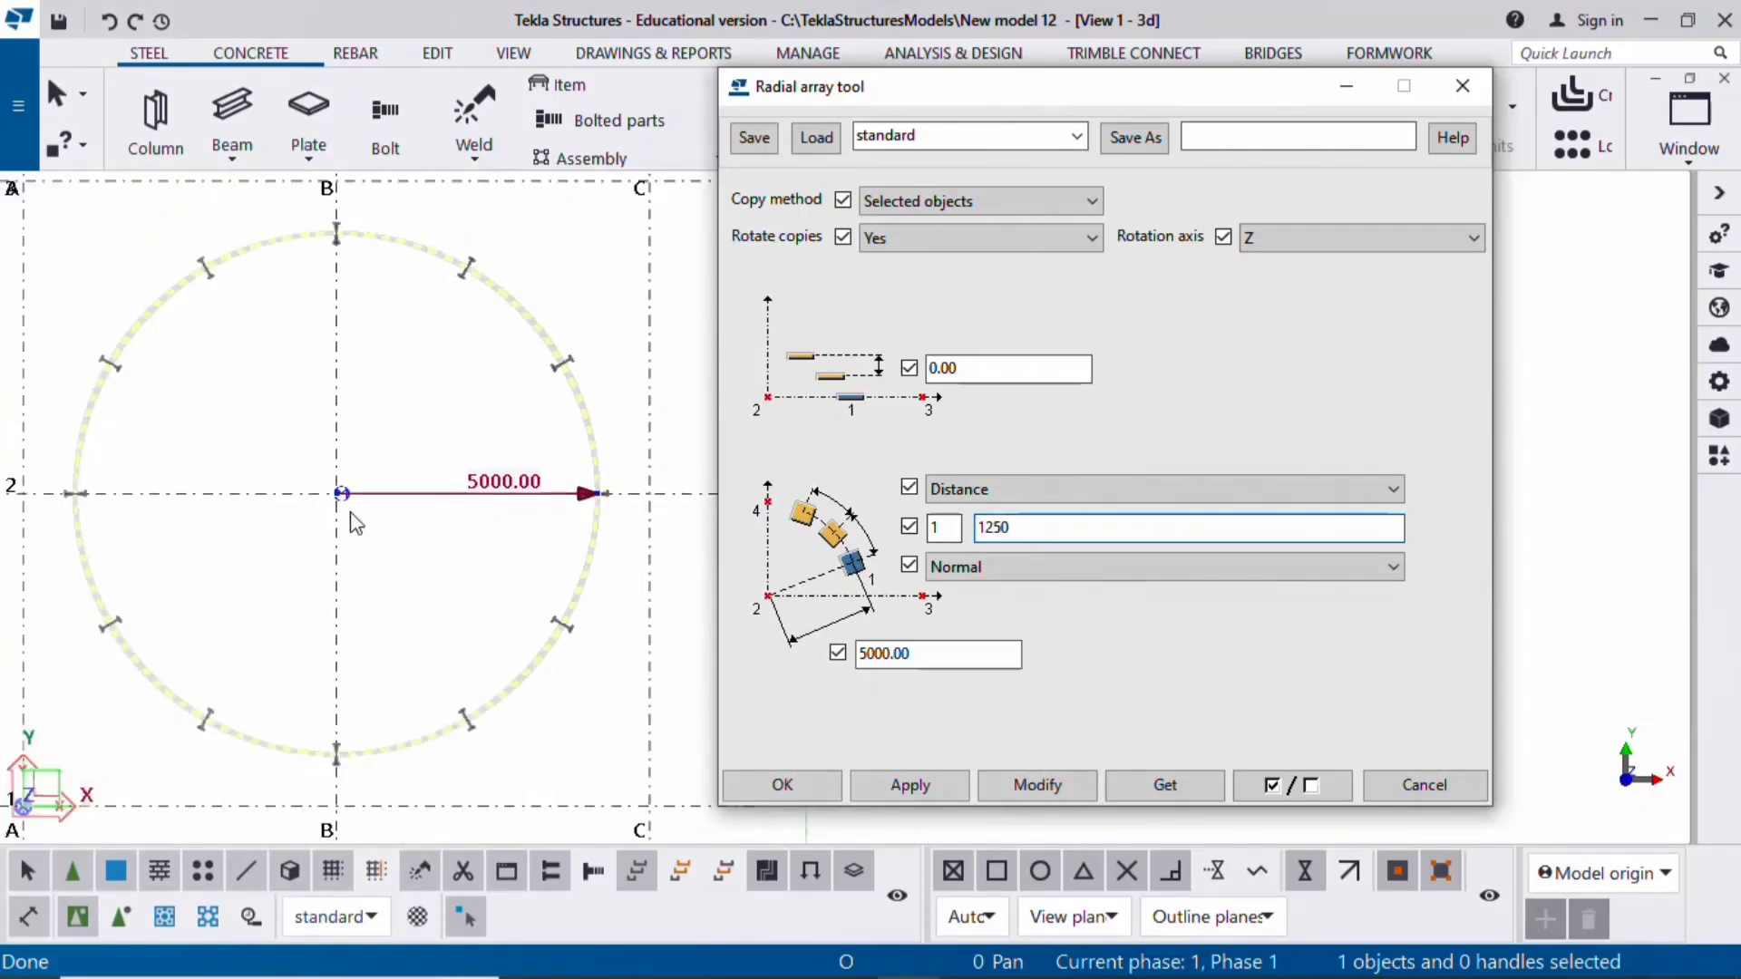
scroll(103, 417, "up", 5)
left_click(145, 326)
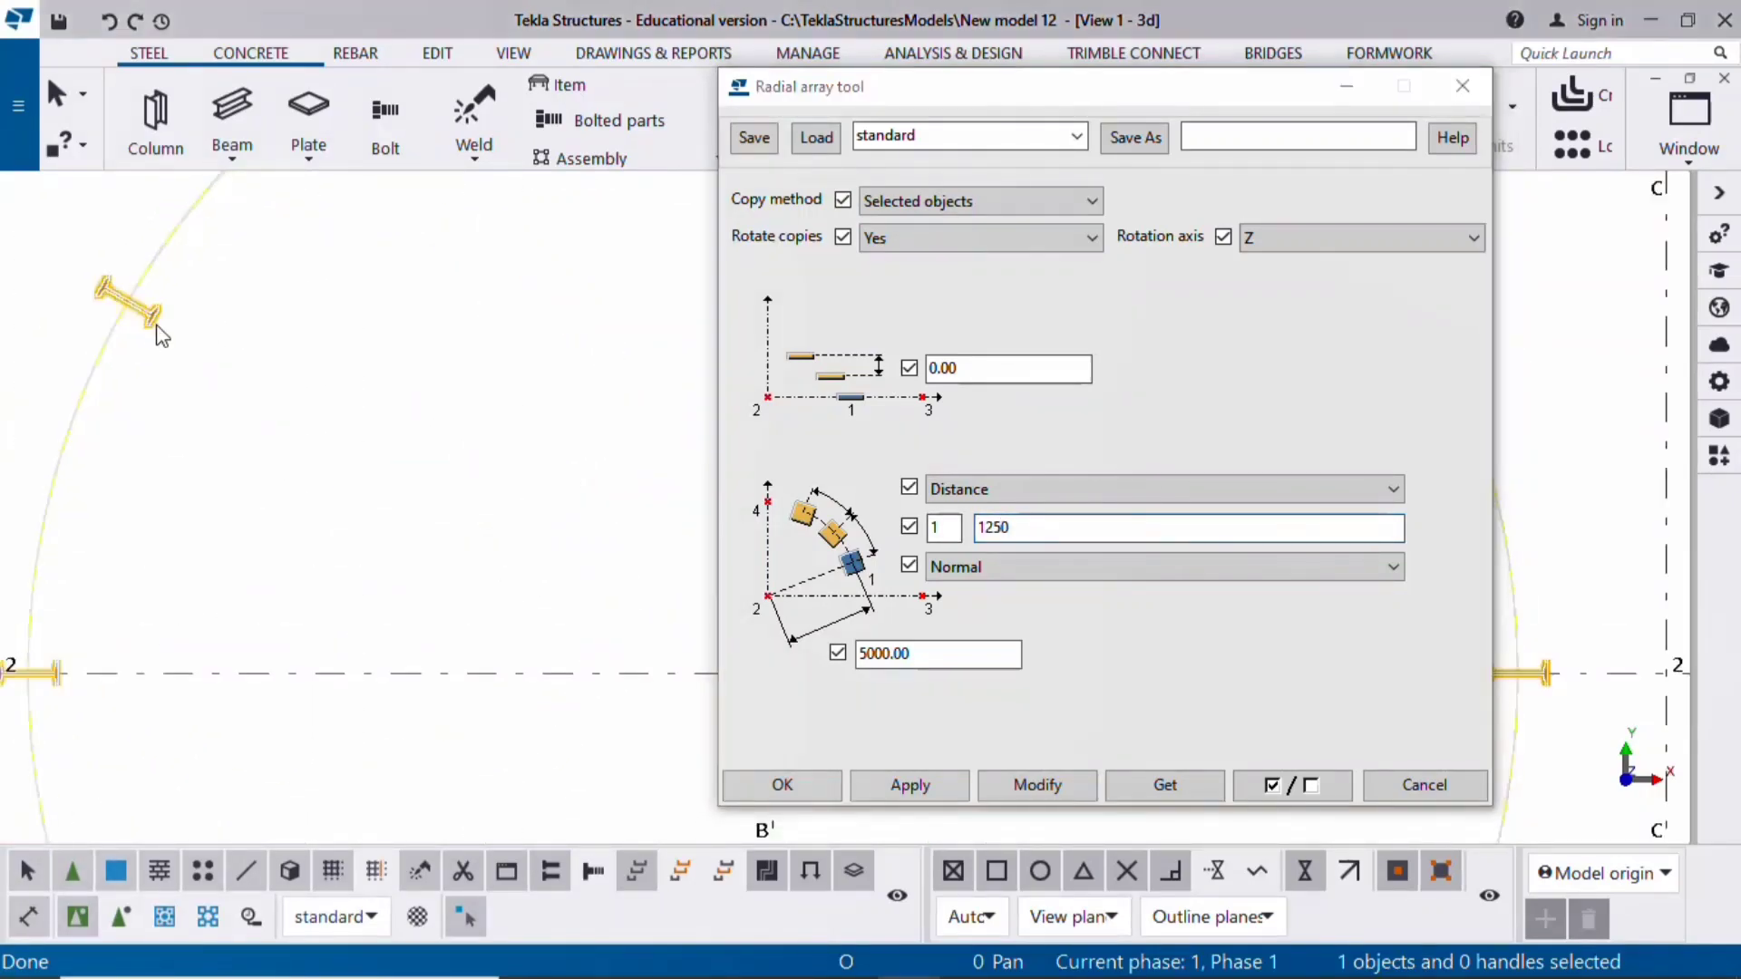
left_click(1024, 785)
Examine the original column on grid line B and its copy along the circle
scroll(261, 490, "up", 5)
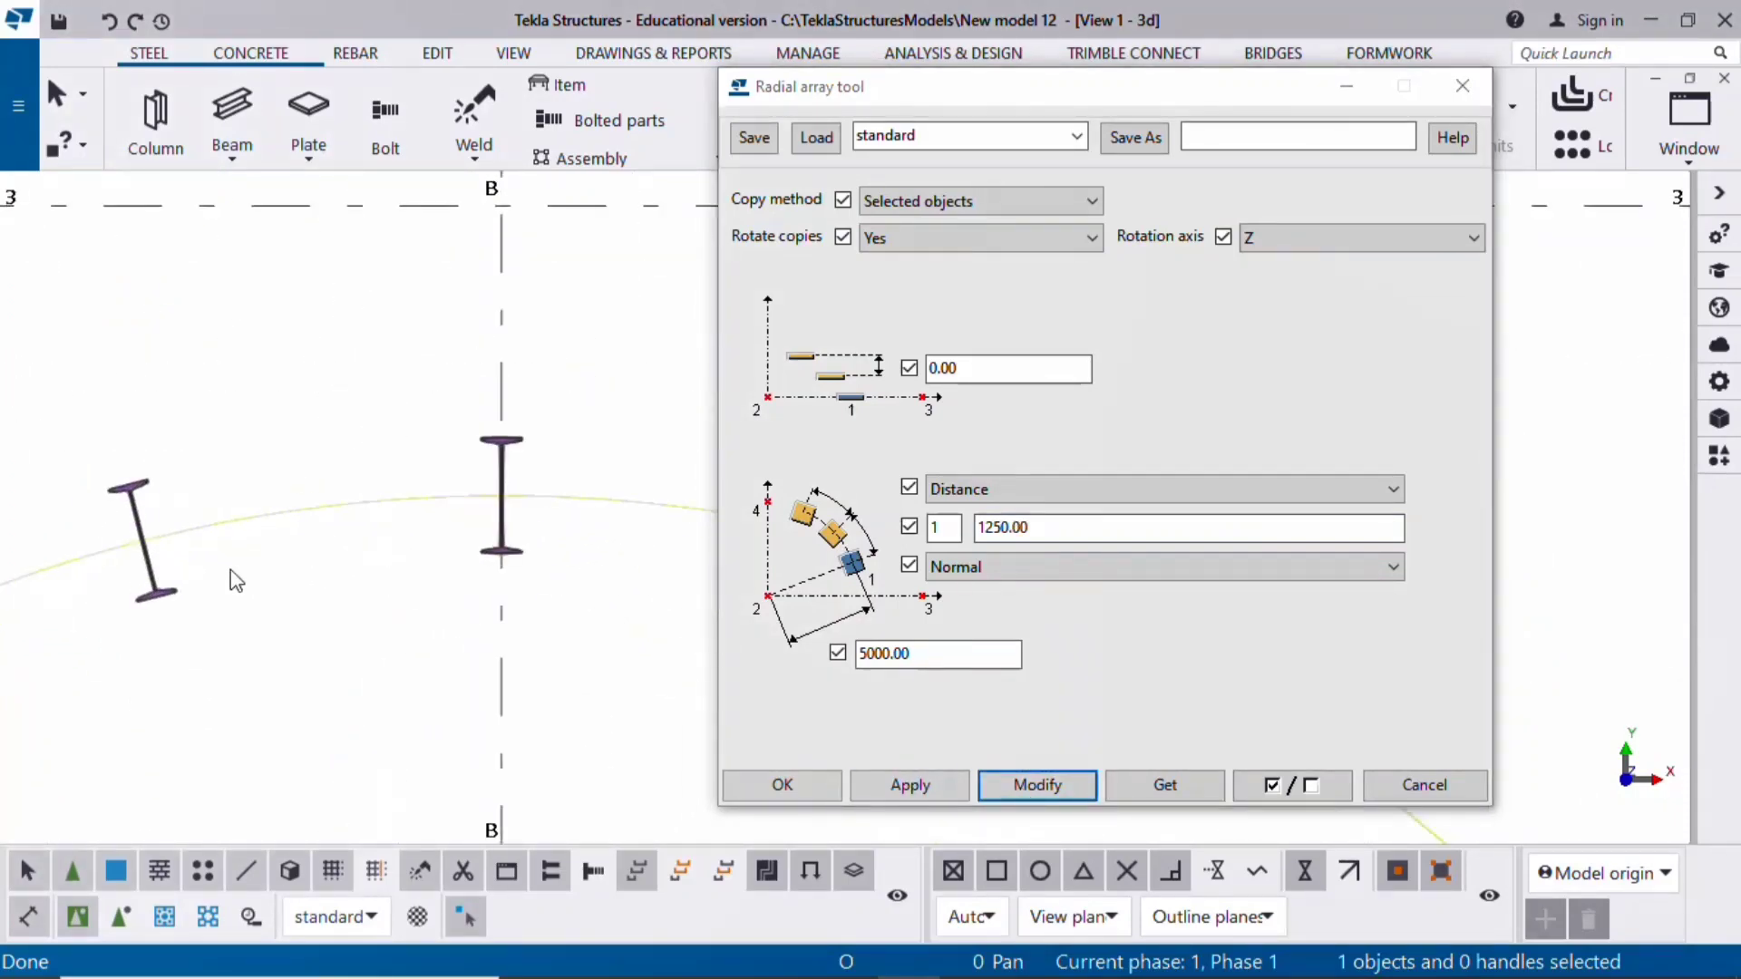
middle_click_drag(235, 580, 330, 470)
scroll(363, 523, "down", 3)
scroll(435, 505, "up", 1)
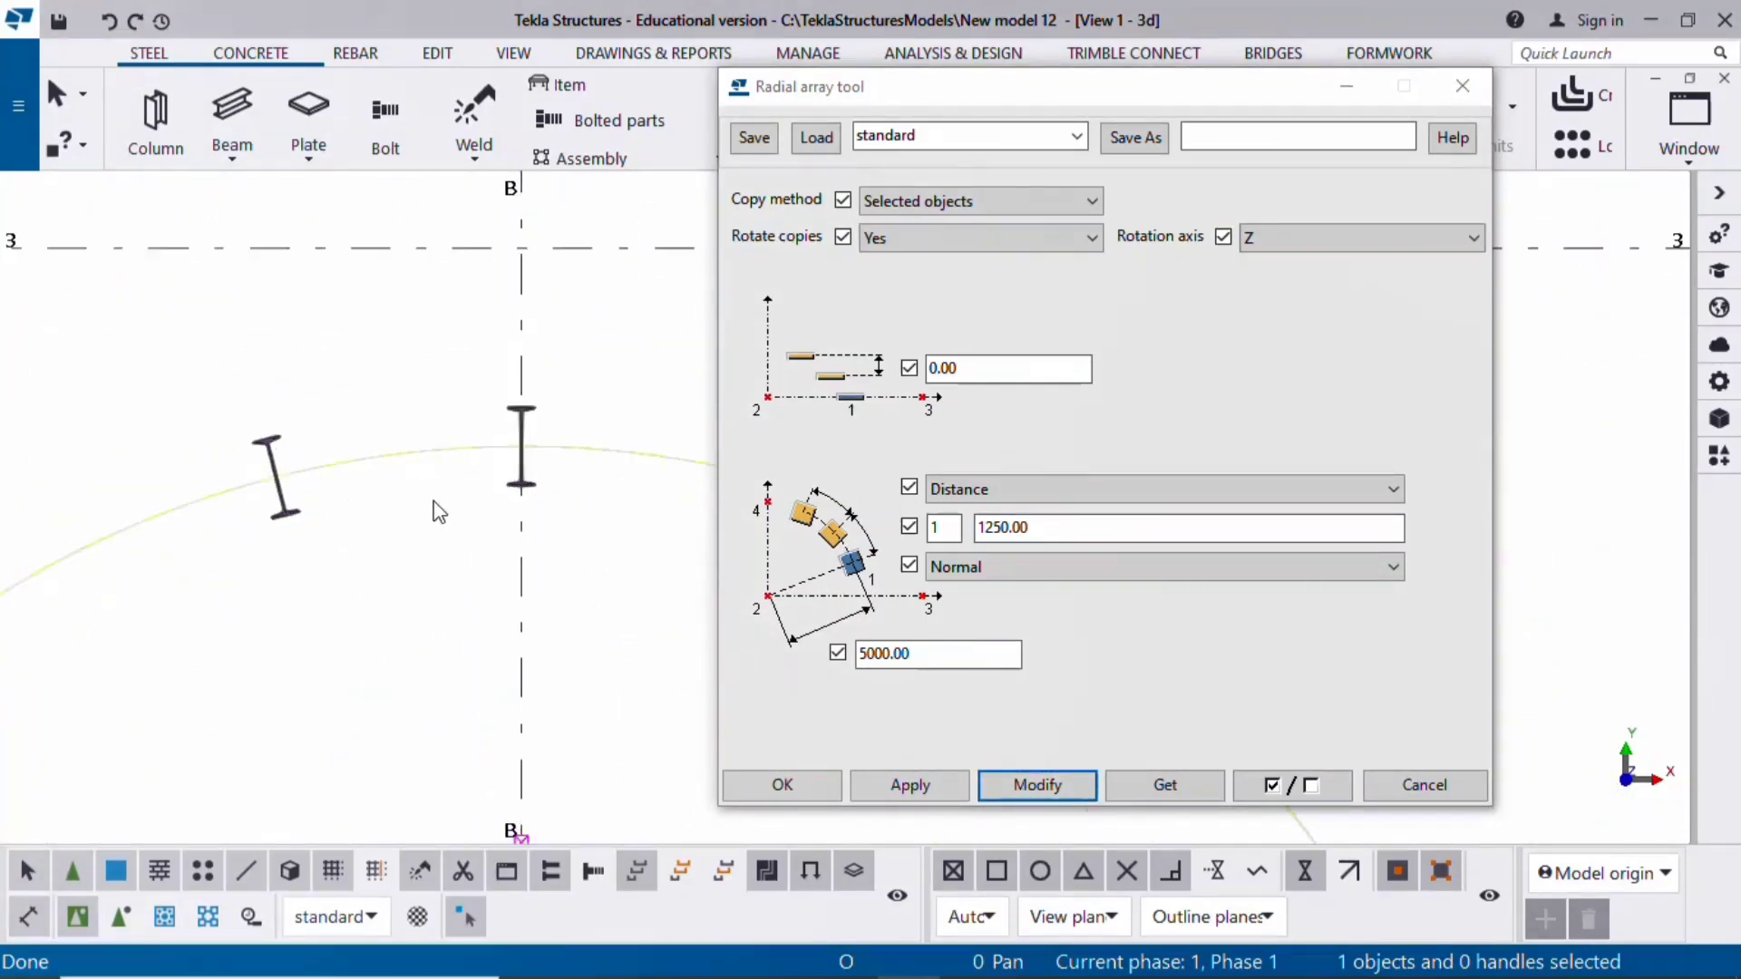
scroll(283, 443, "up", 5)
left_click(270, 436)
scroll(299, 458, "down", 2)
middle_click_drag(349, 504, 216, 435)
scroll(218, 435, "down", 1)
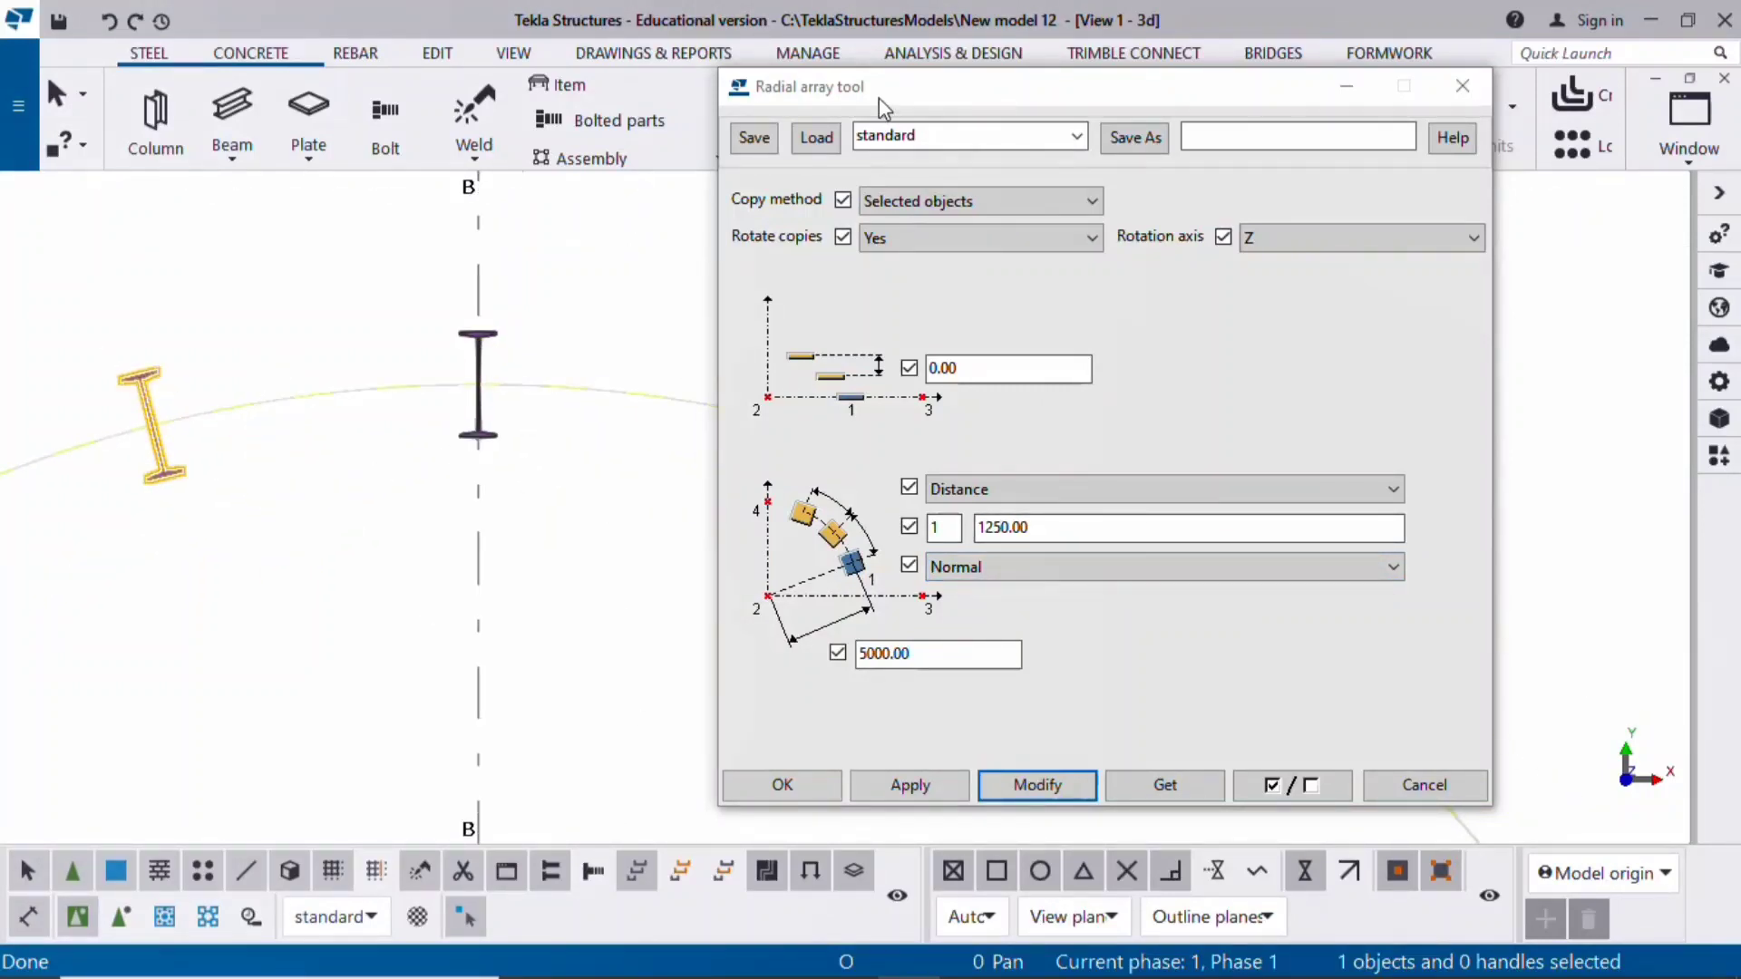
Measure the arc from the original column on grid line B to its copy with the Arc measuring tool
left_click_drag(879, 96, 876, 216)
left_click(434, 58)
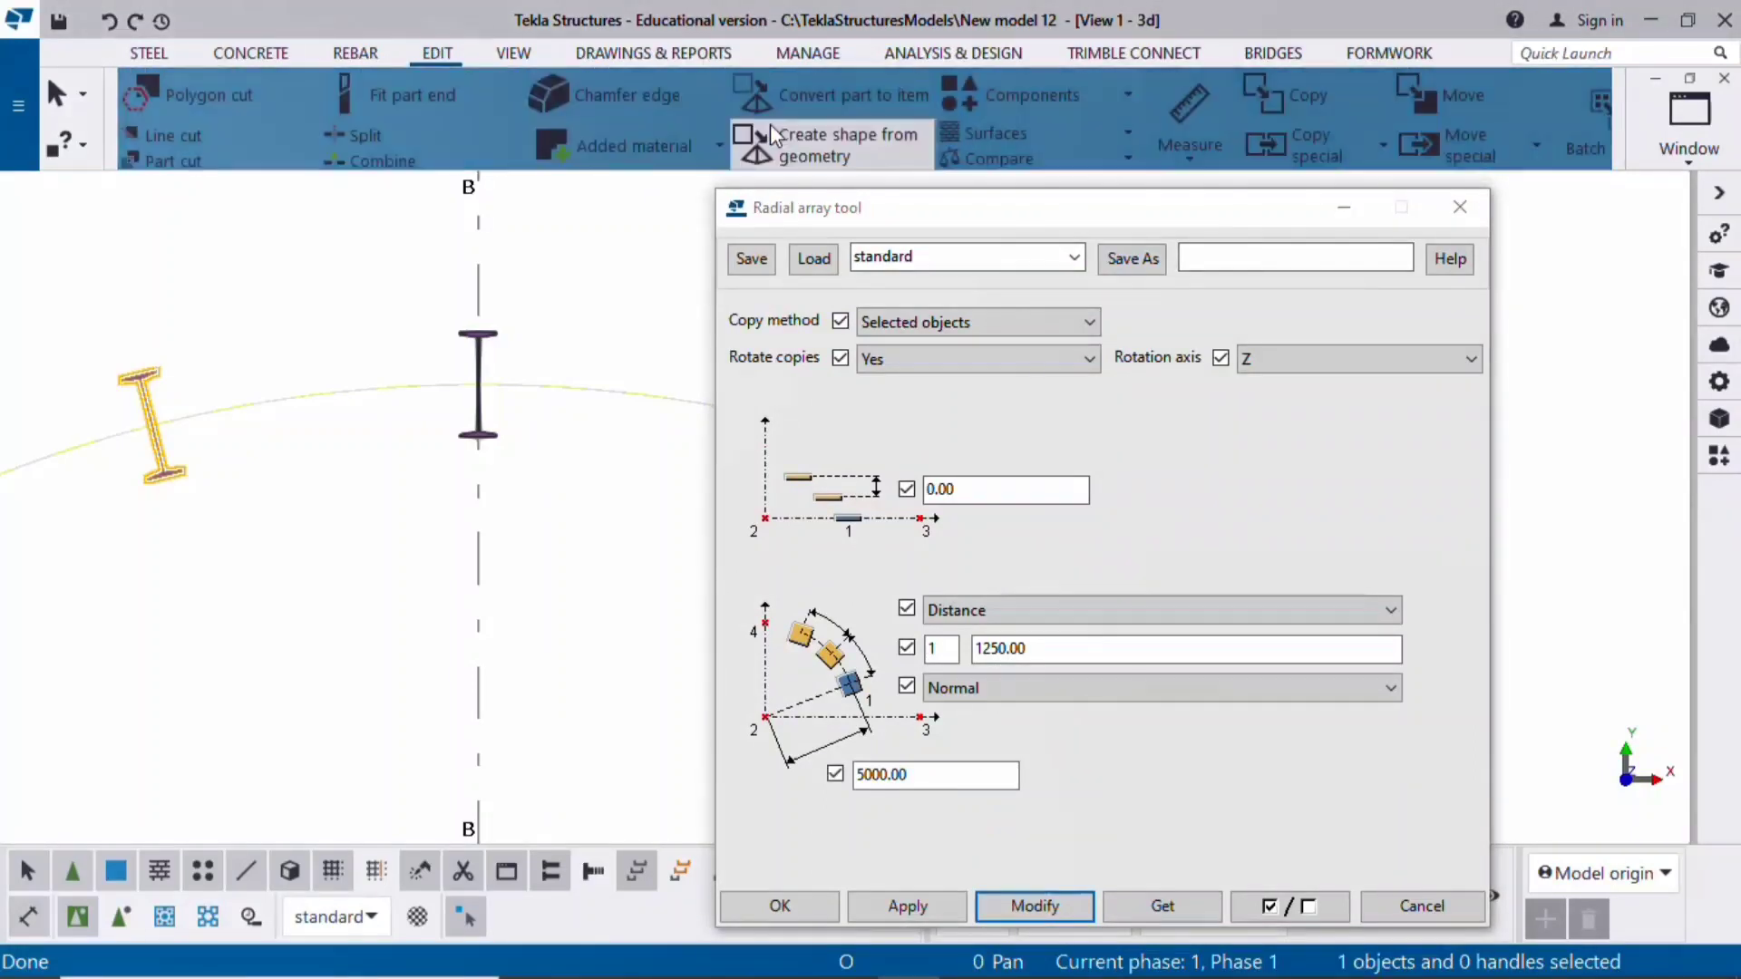
left_click(1184, 152)
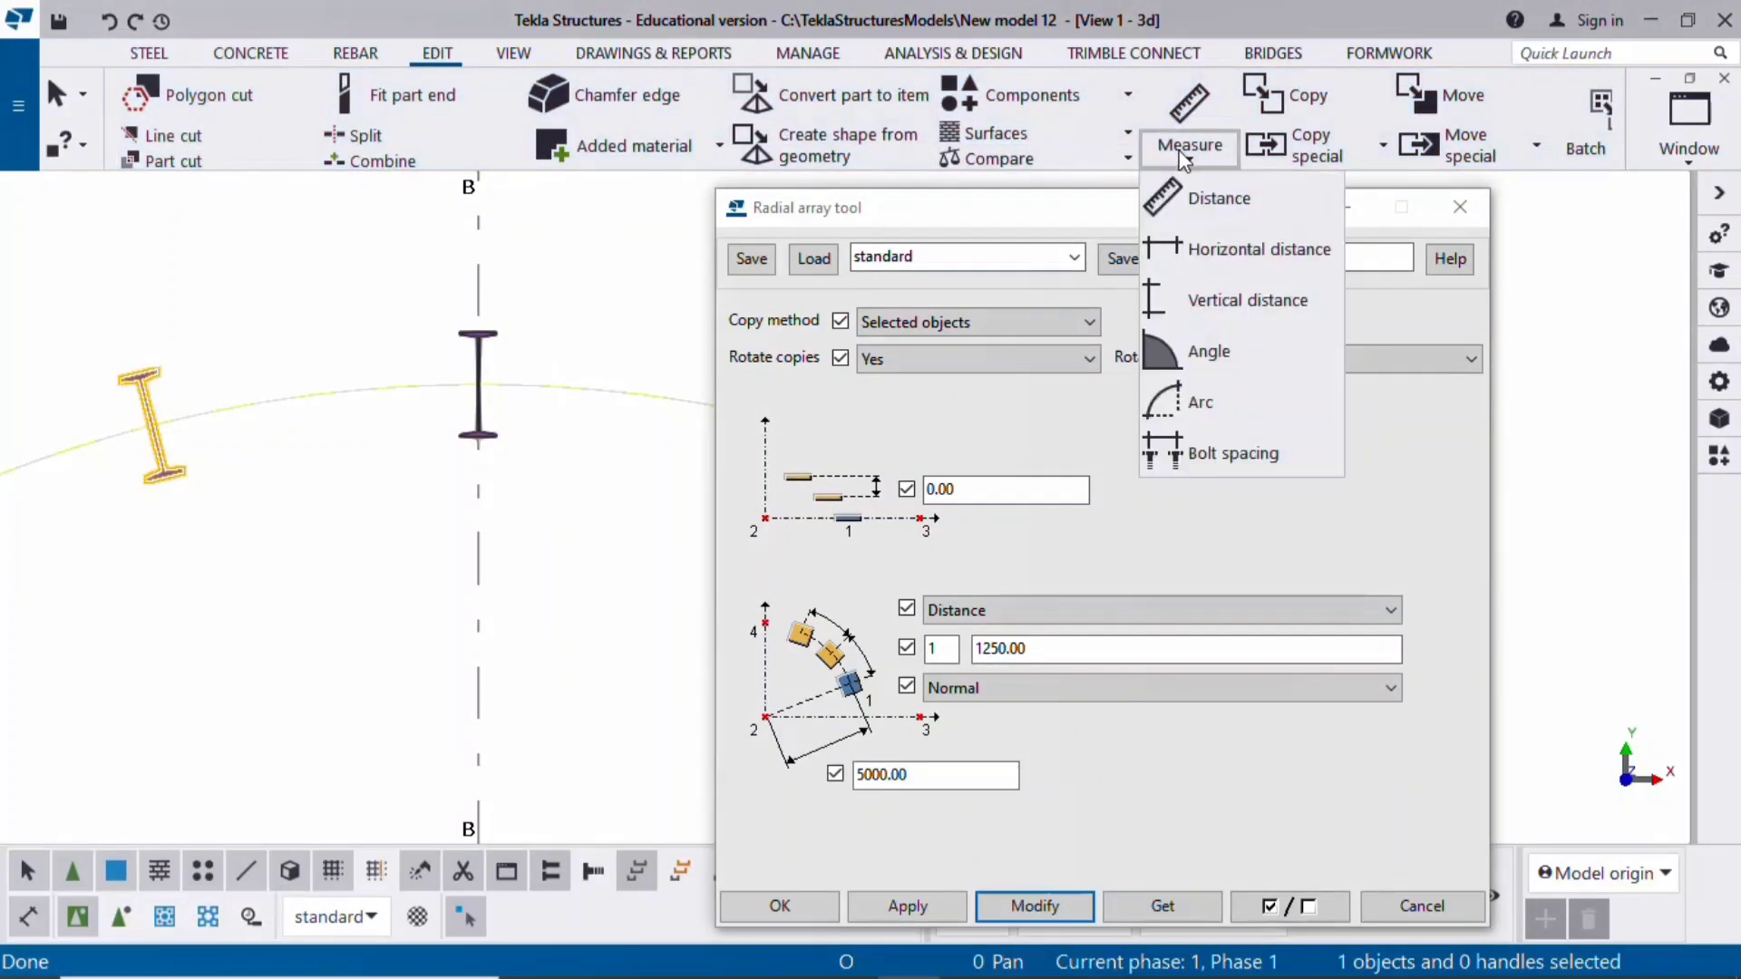
left_click(1202, 399)
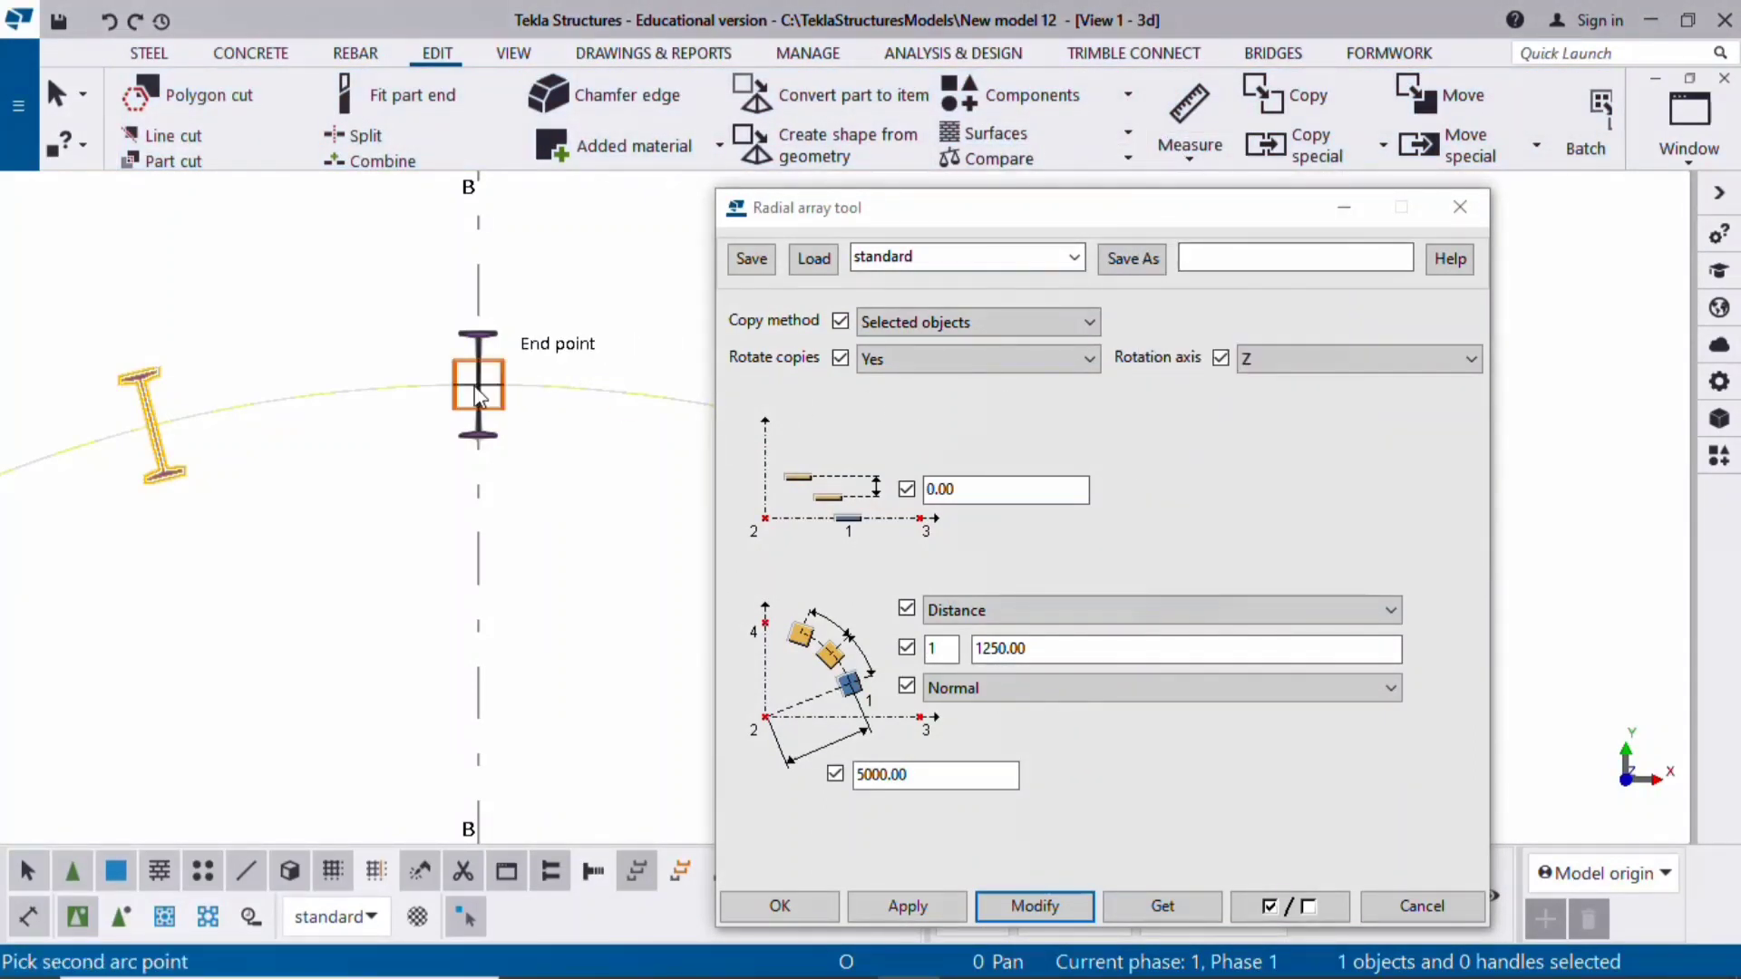
left_click(311, 393)
scroll(147, 436, "up", 5)
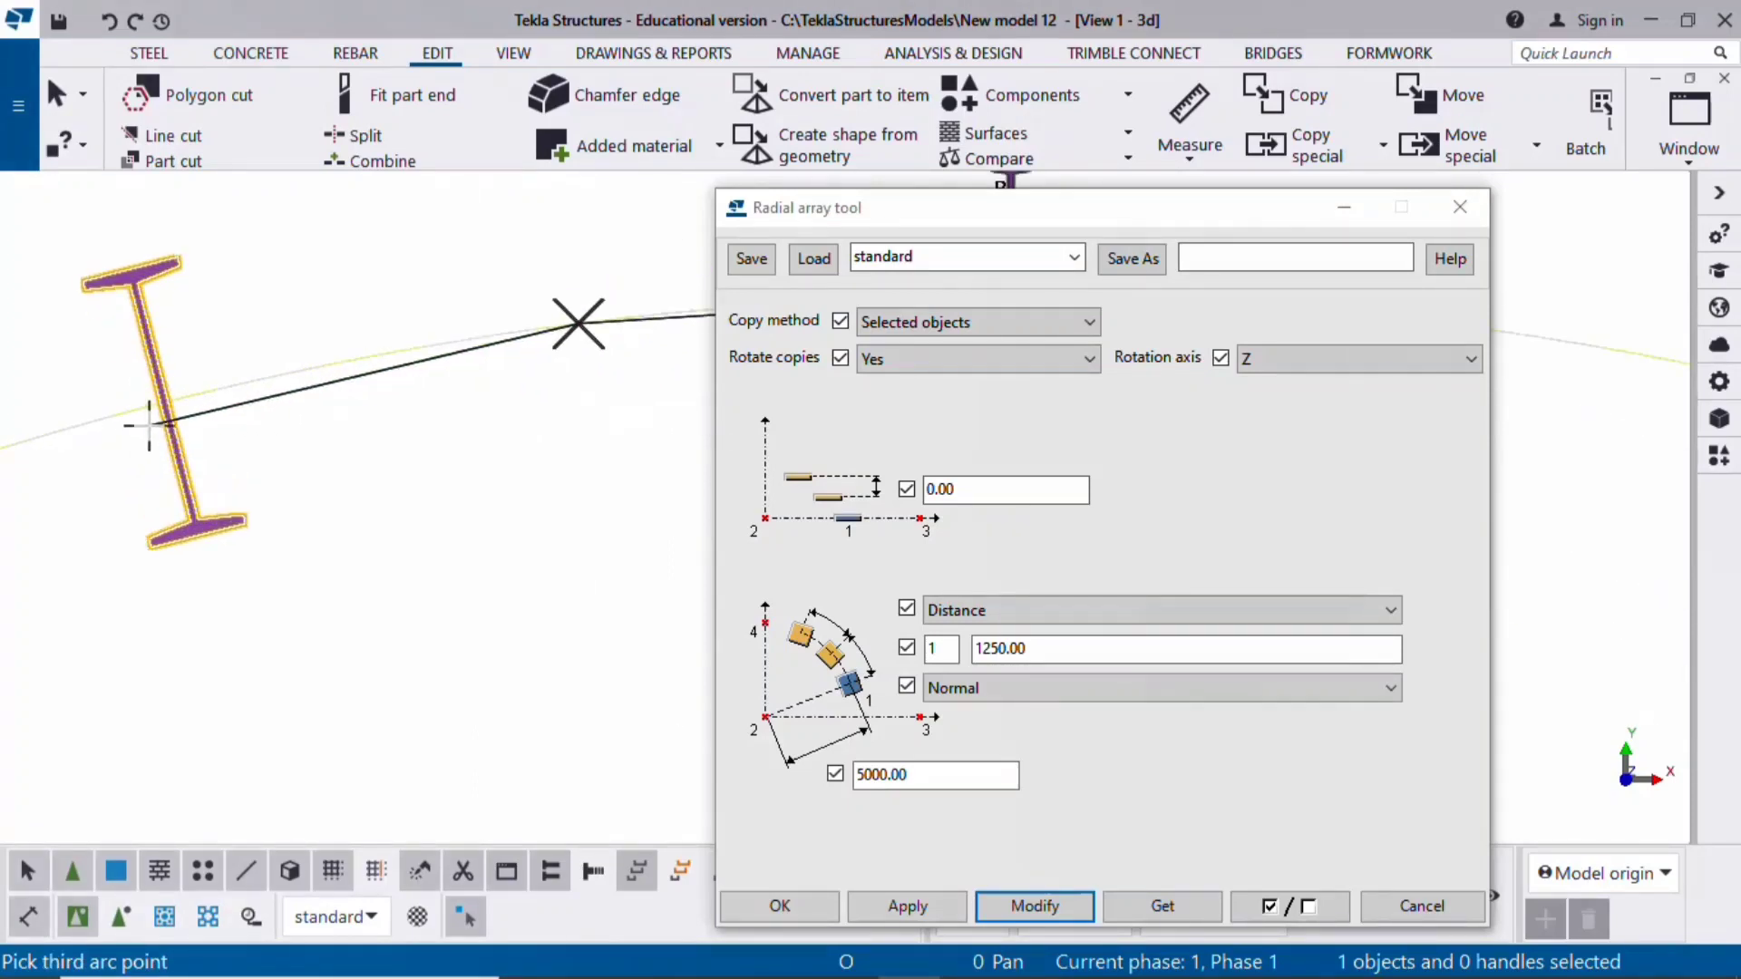
scroll(150, 425, "up", 2)
left_click(156, 401)
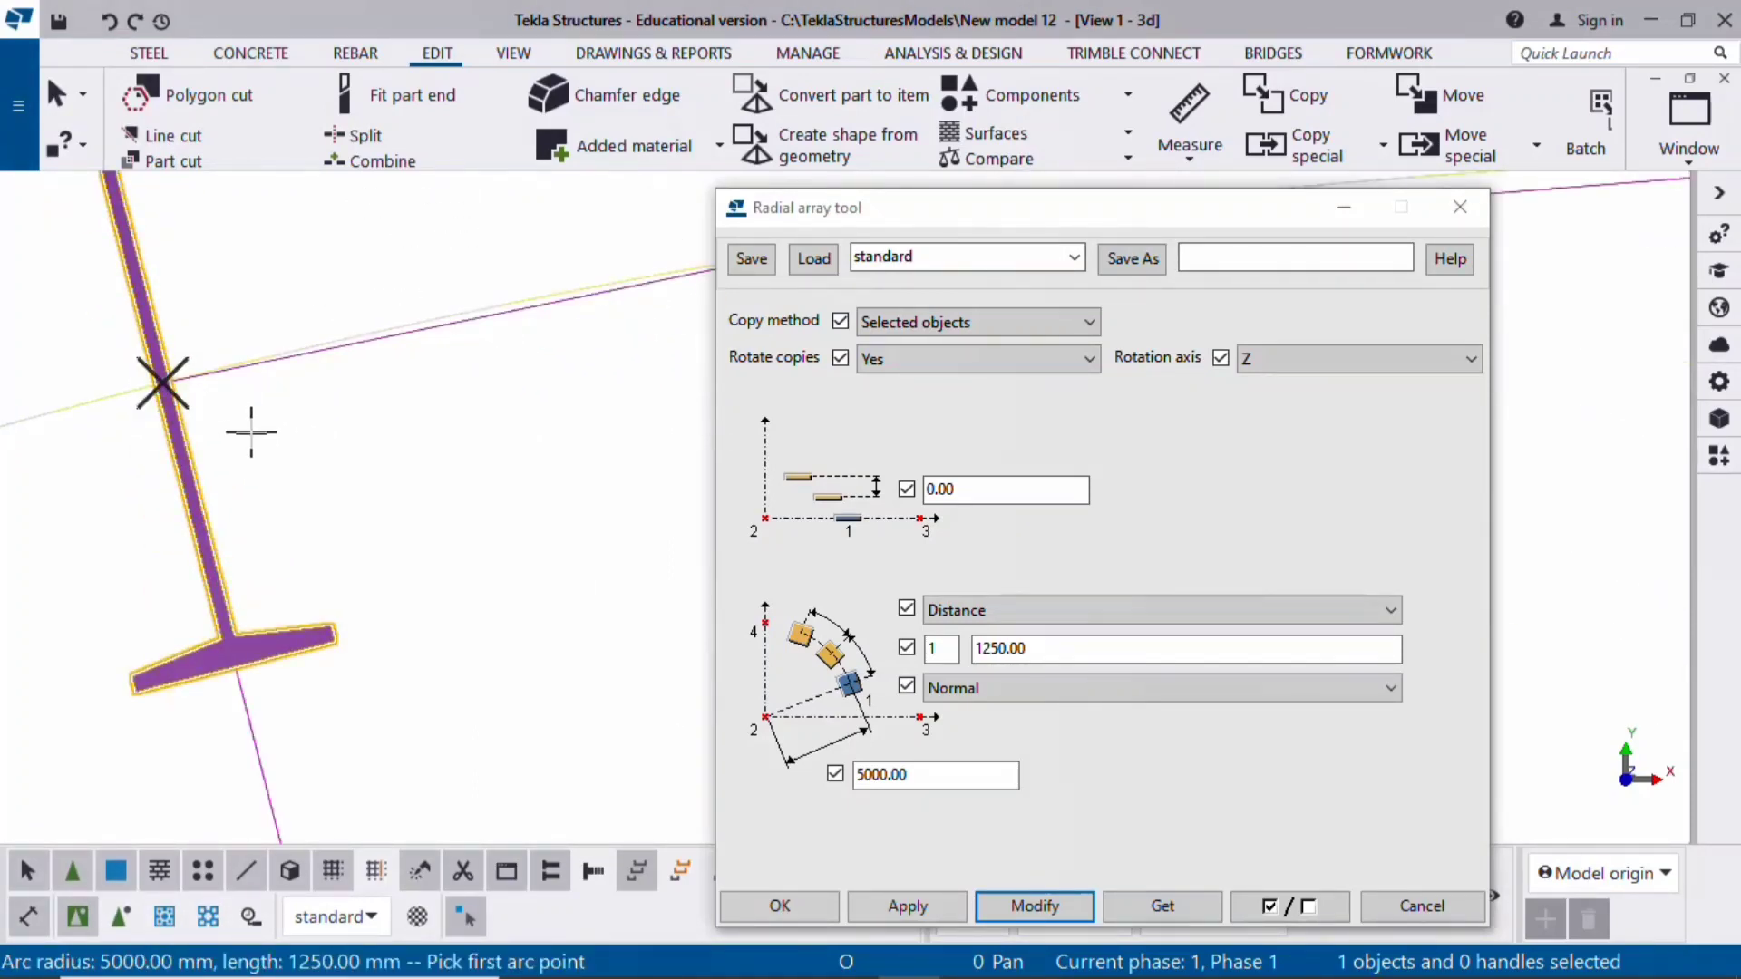
scroll(251, 433, "down", 3)
scroll(453, 472, "down", 2)
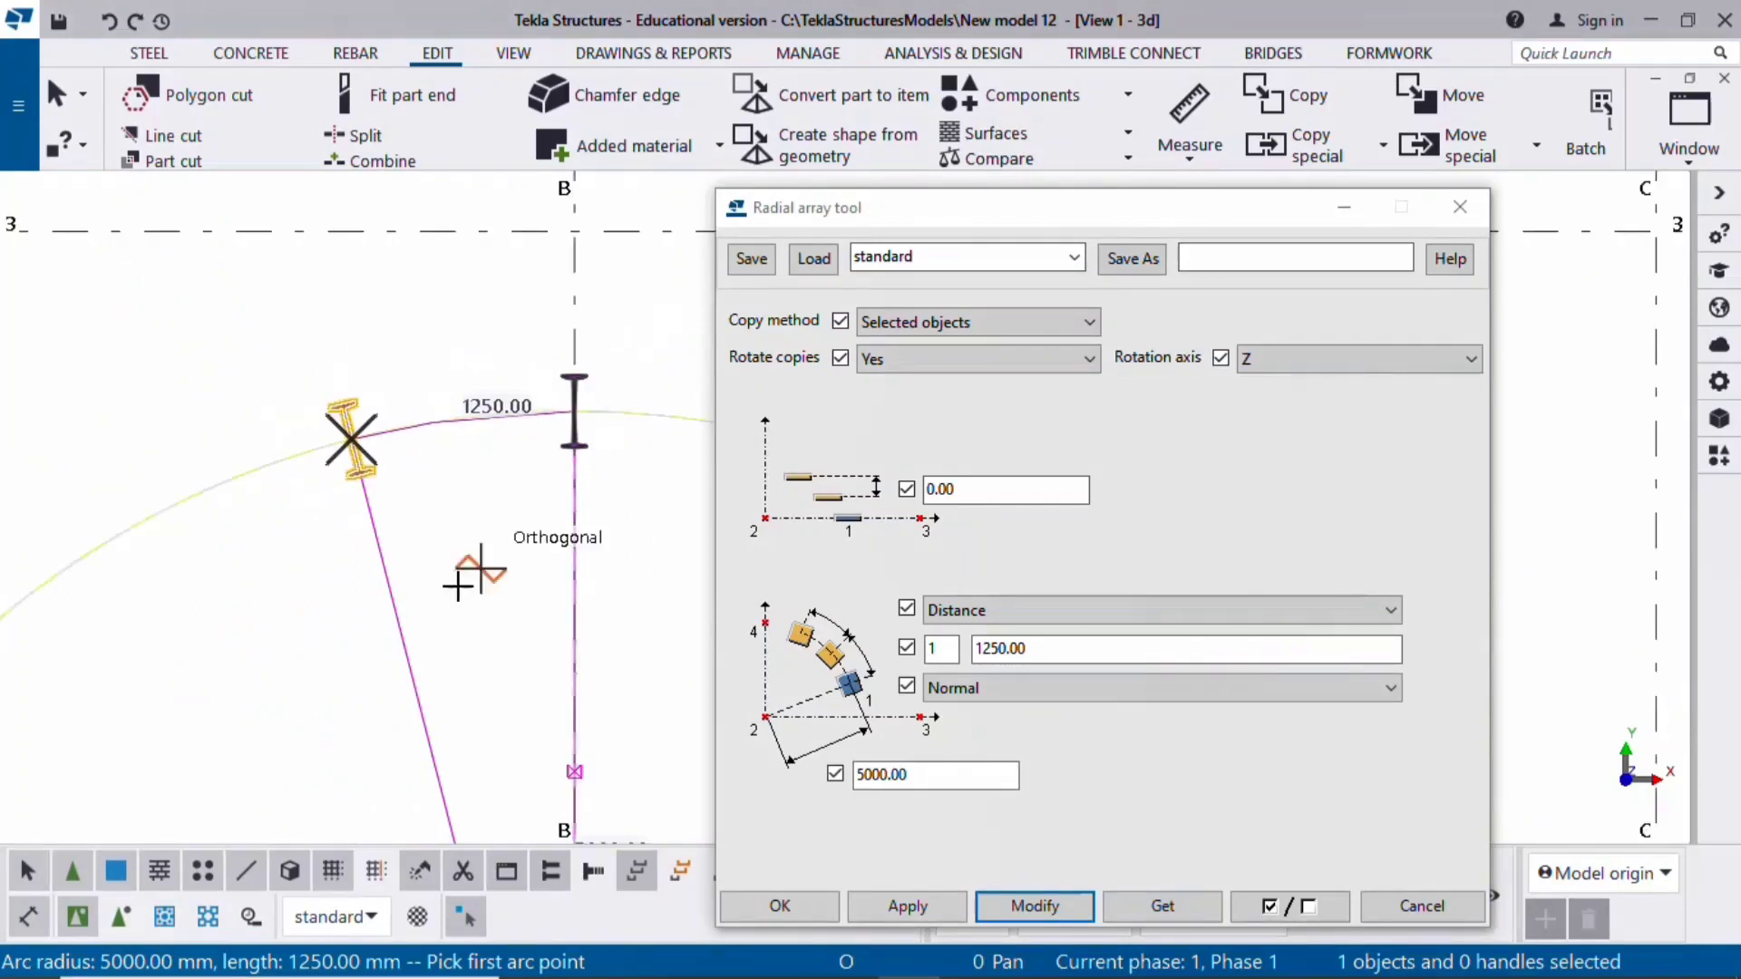
scroll(471, 508, "down", 2)
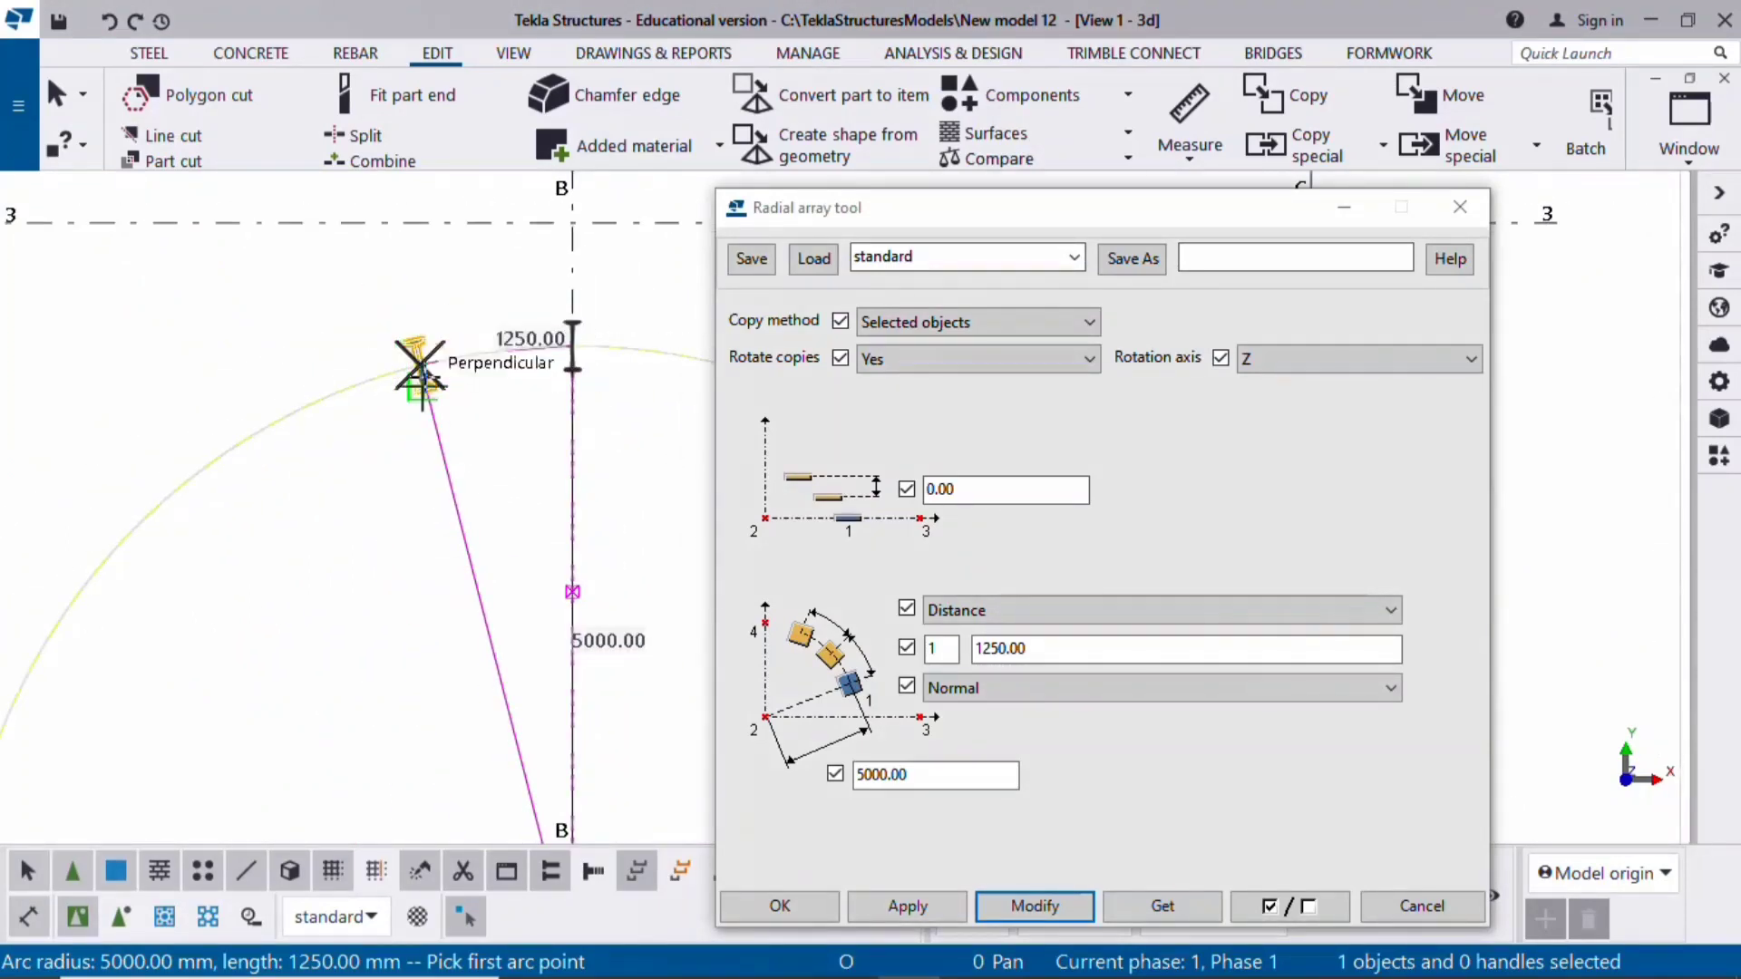
scroll(420, 367, "down", 2)
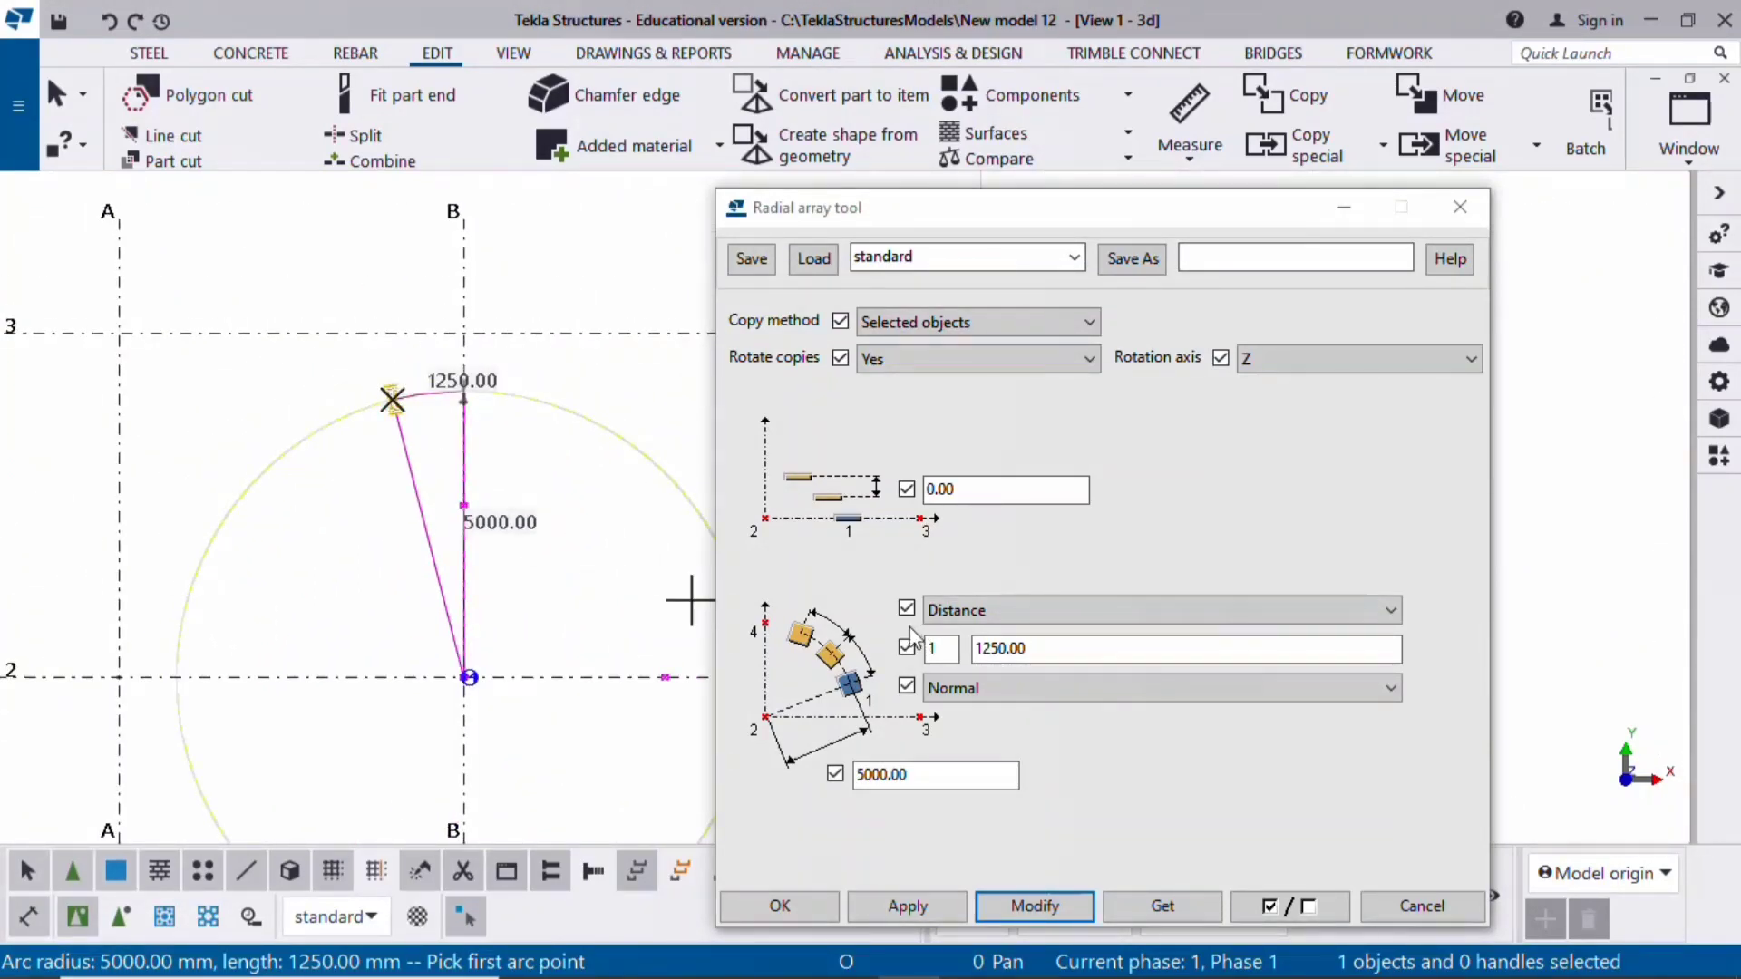
End the arc measurement, set the number of copies to 10, apply it to the array, and inspect the columns along the circle
double_click(942, 648)
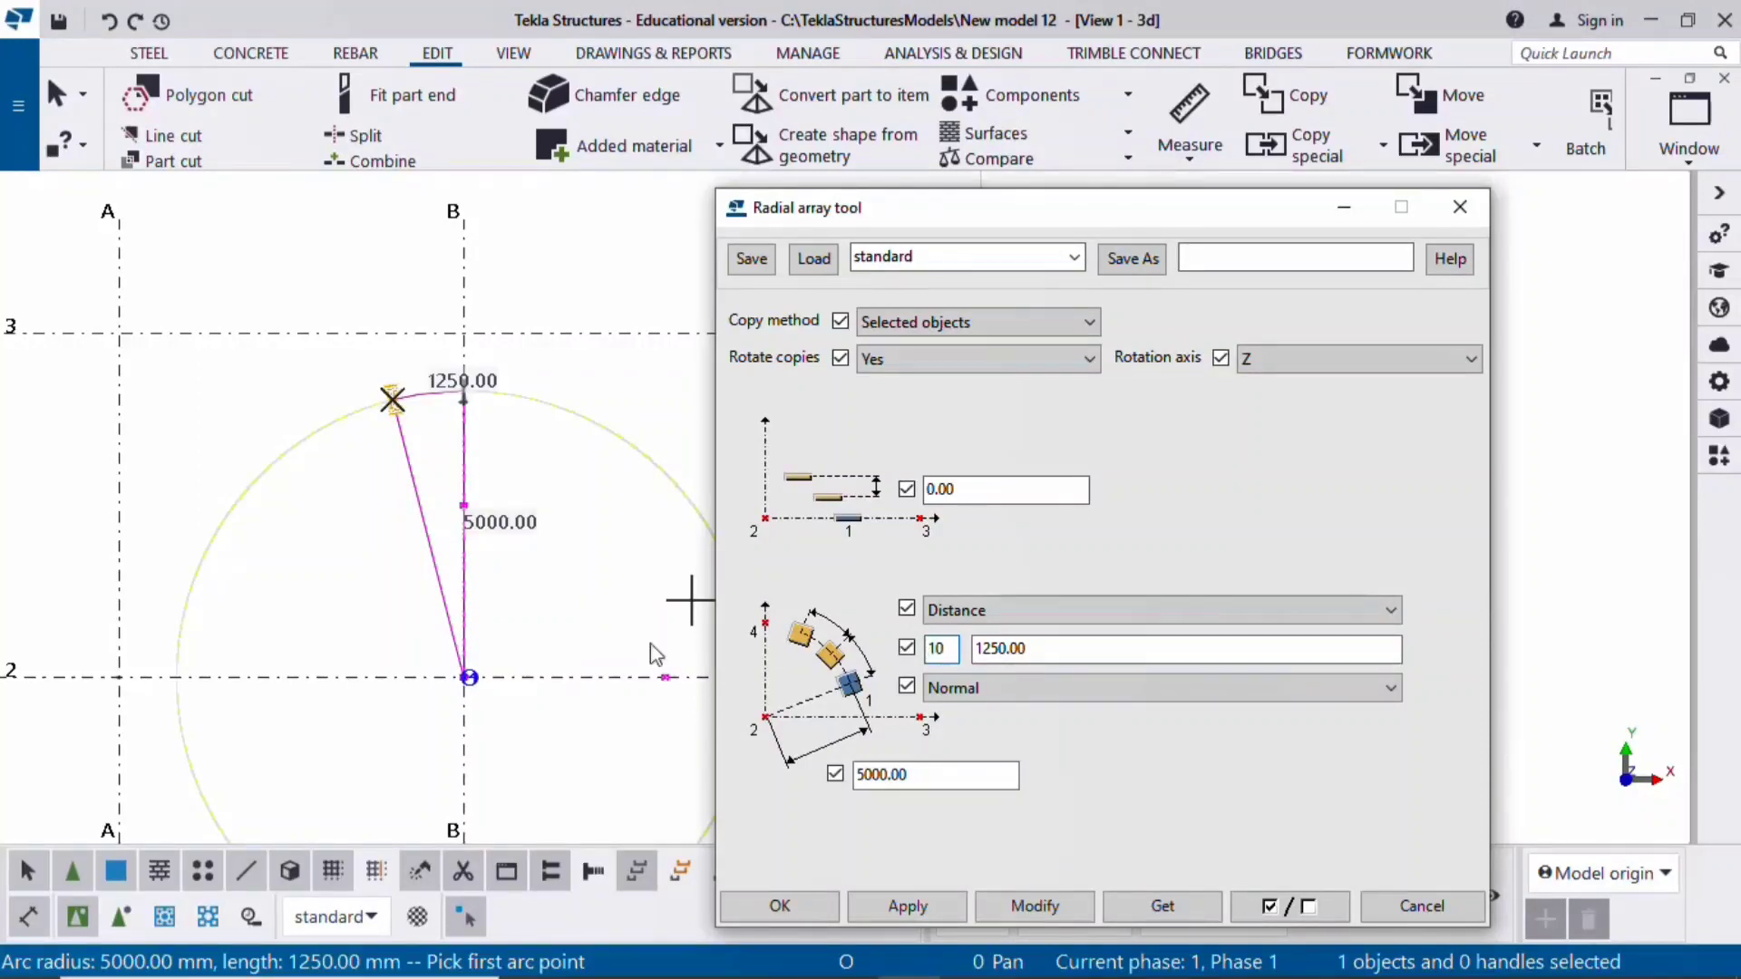
right_click(232, 343)
left_click(272, 378)
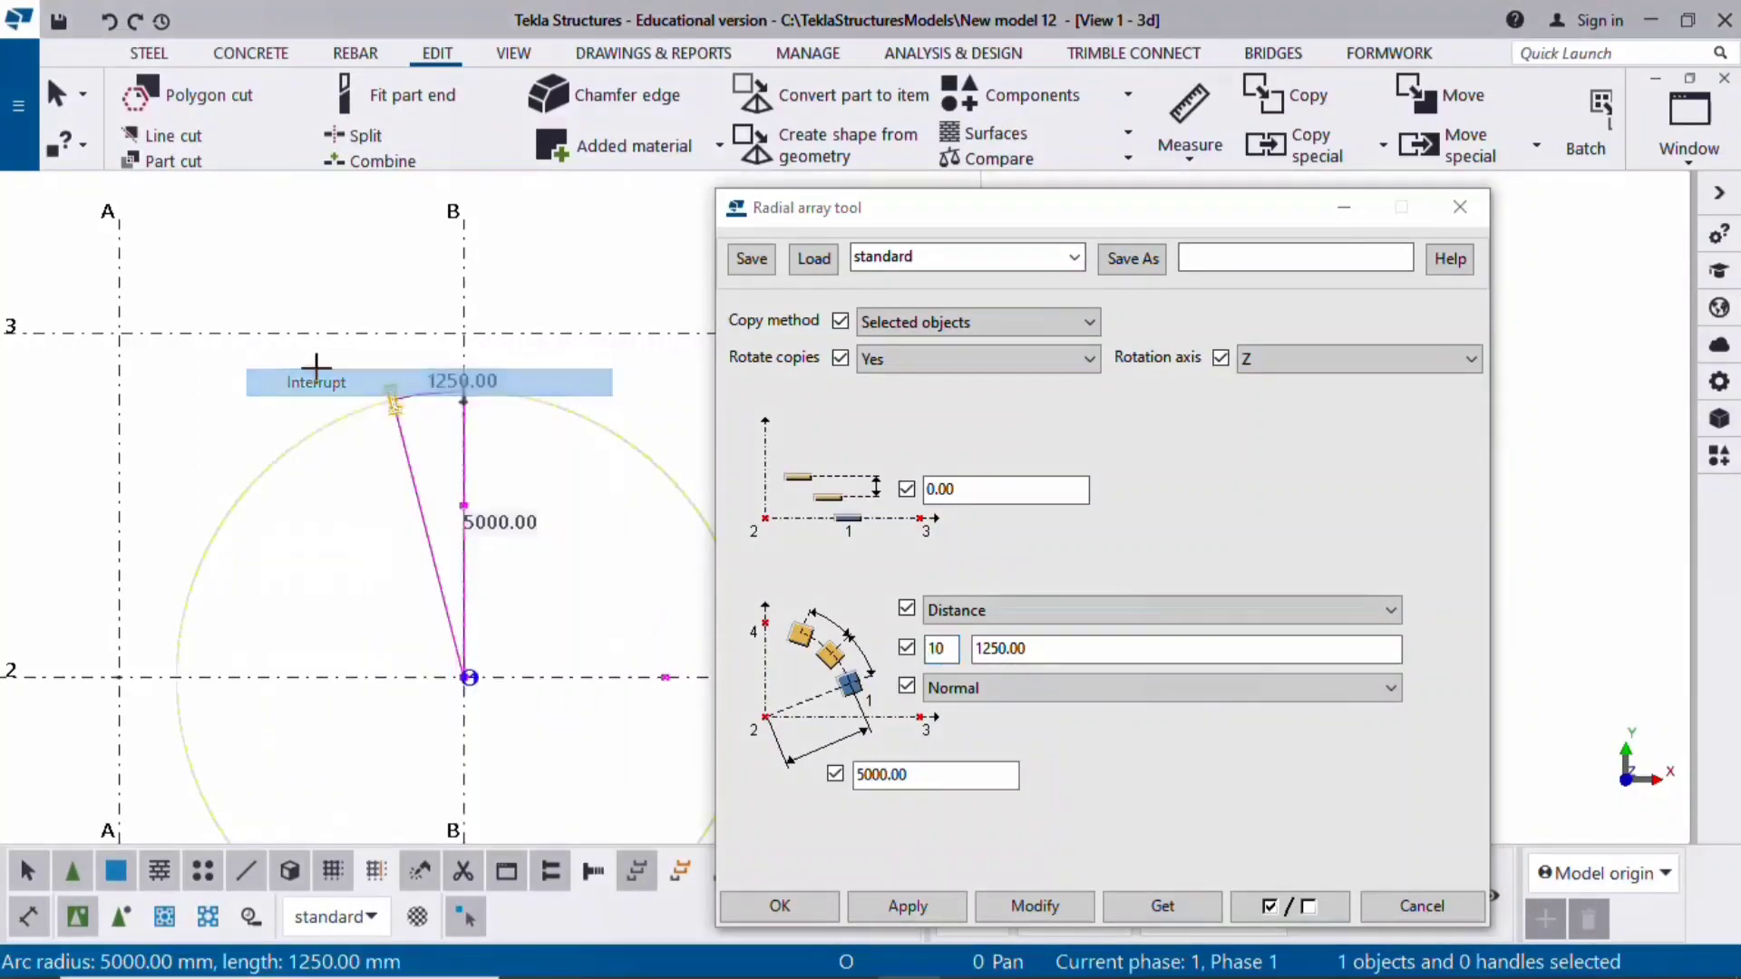
left_click(1000, 904)
scroll(154, 626, "up", 5)
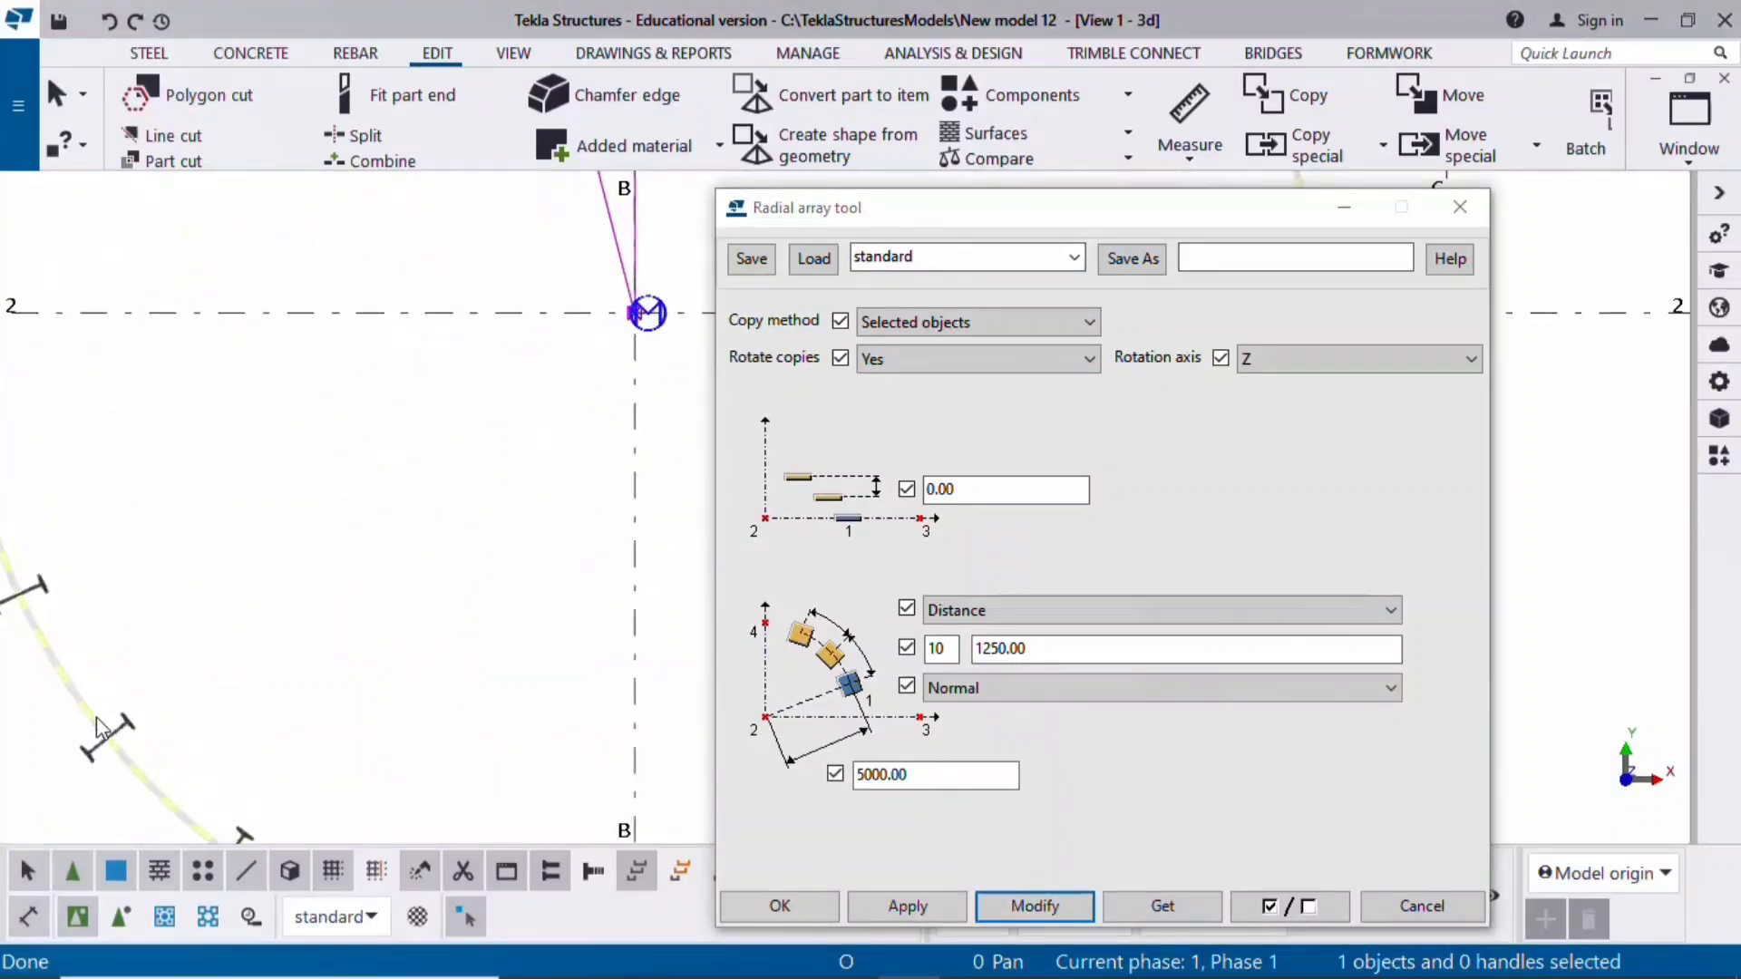
scroll(252, 645, "down", 4)
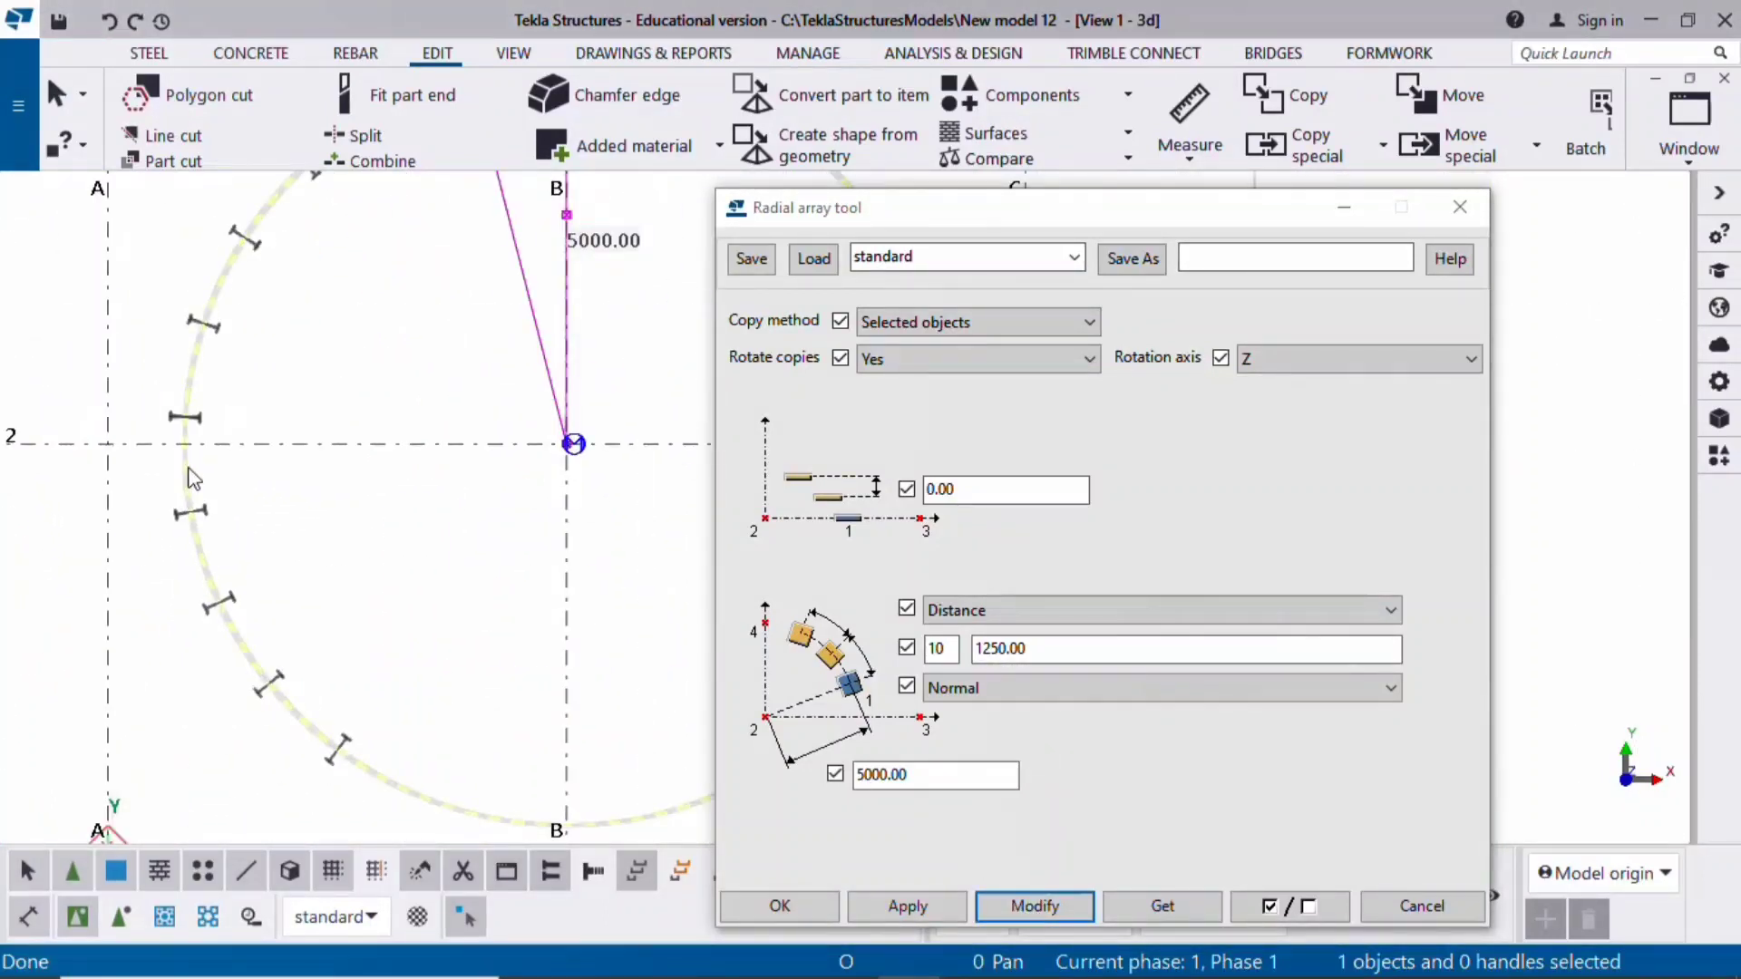
scroll(243, 553, "down", 2)
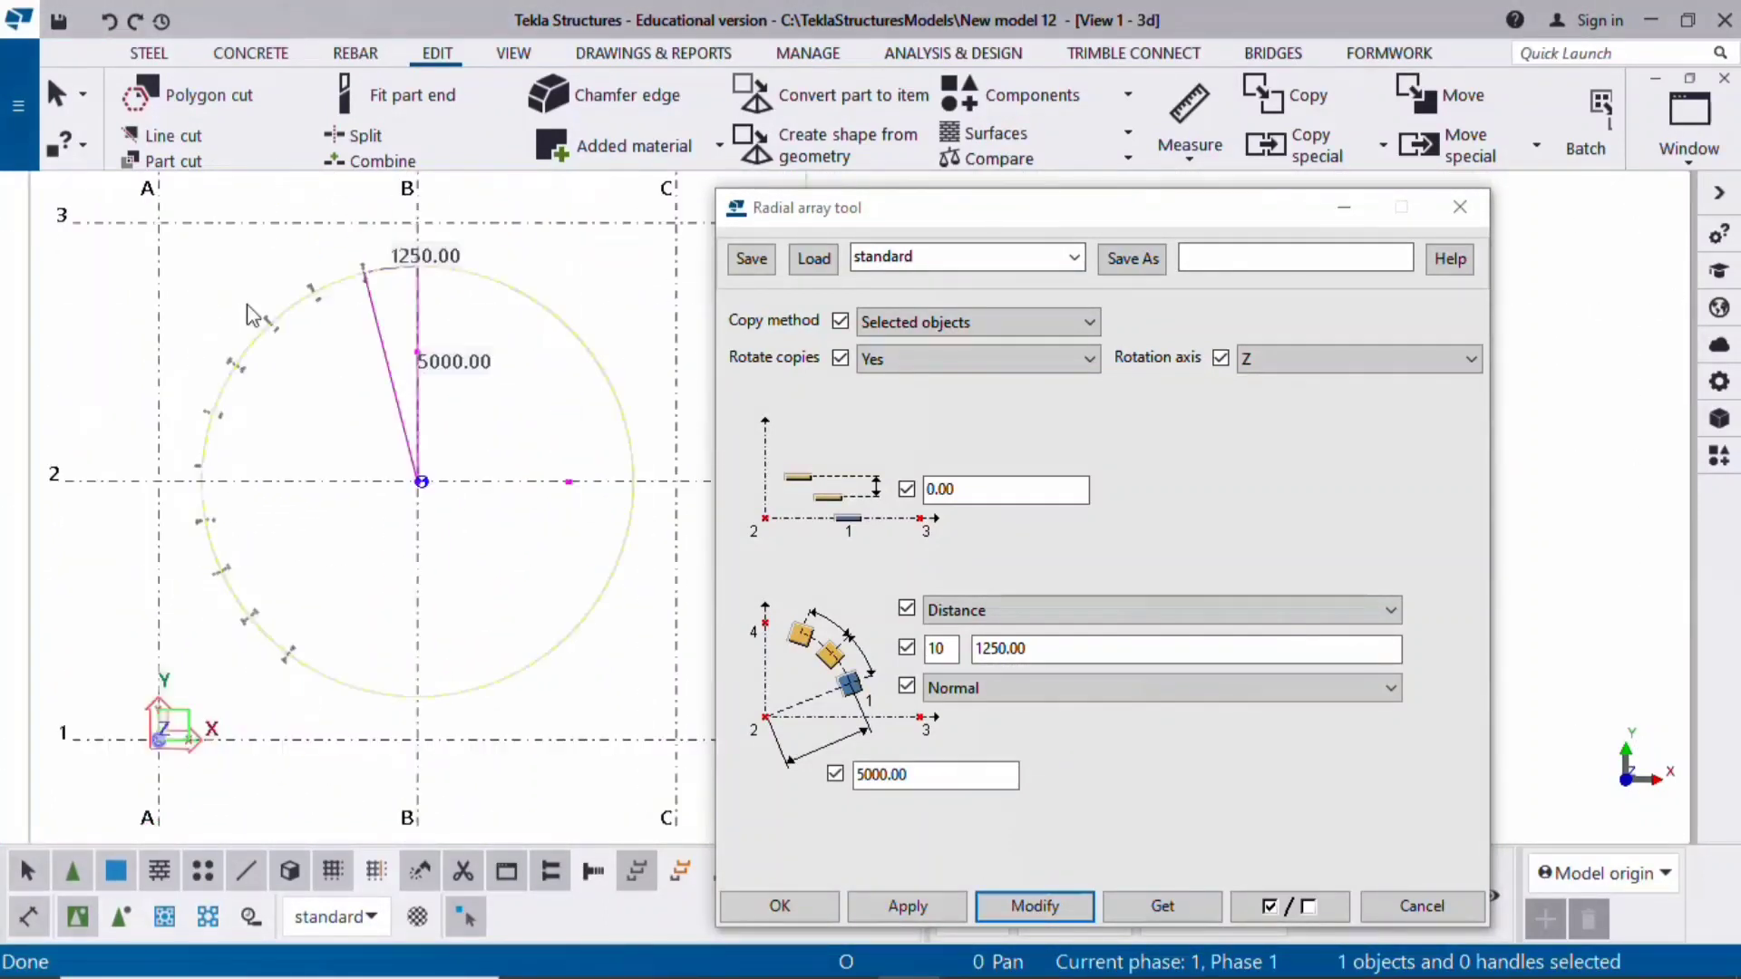
Review the Angle and Distance spacing options without changing them, and close the Radial array tool dialog
left_click(960, 620)
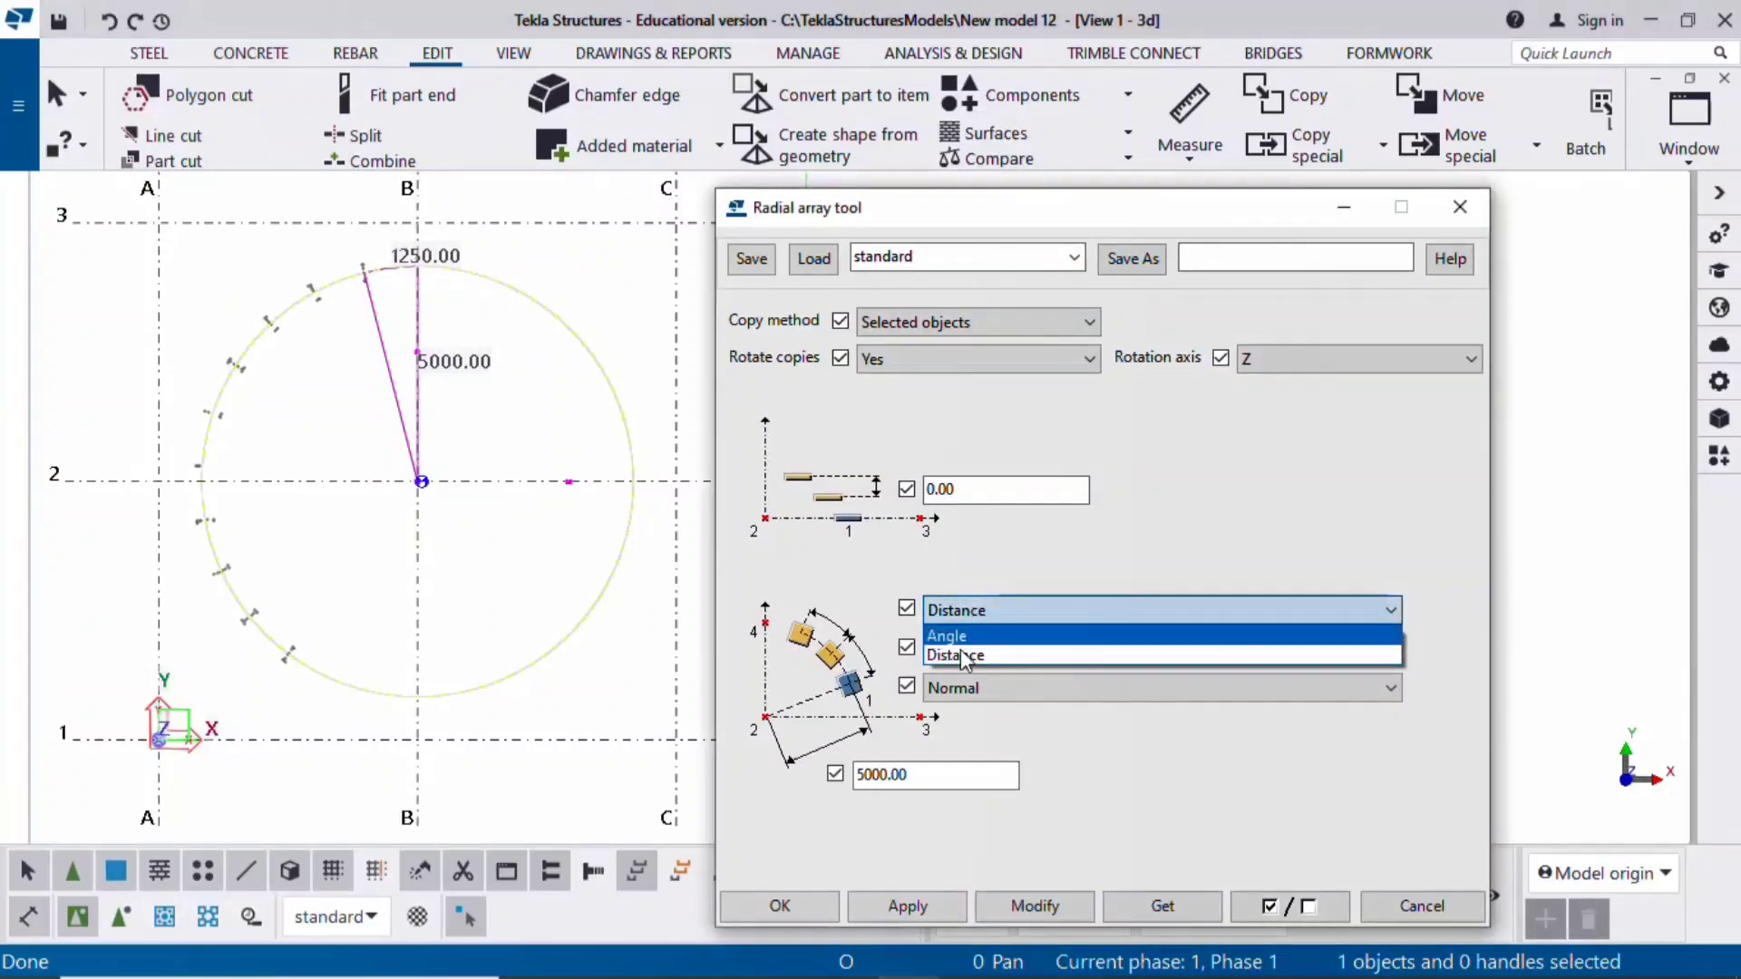
left_click(1115, 712)
left_click(1460, 207)
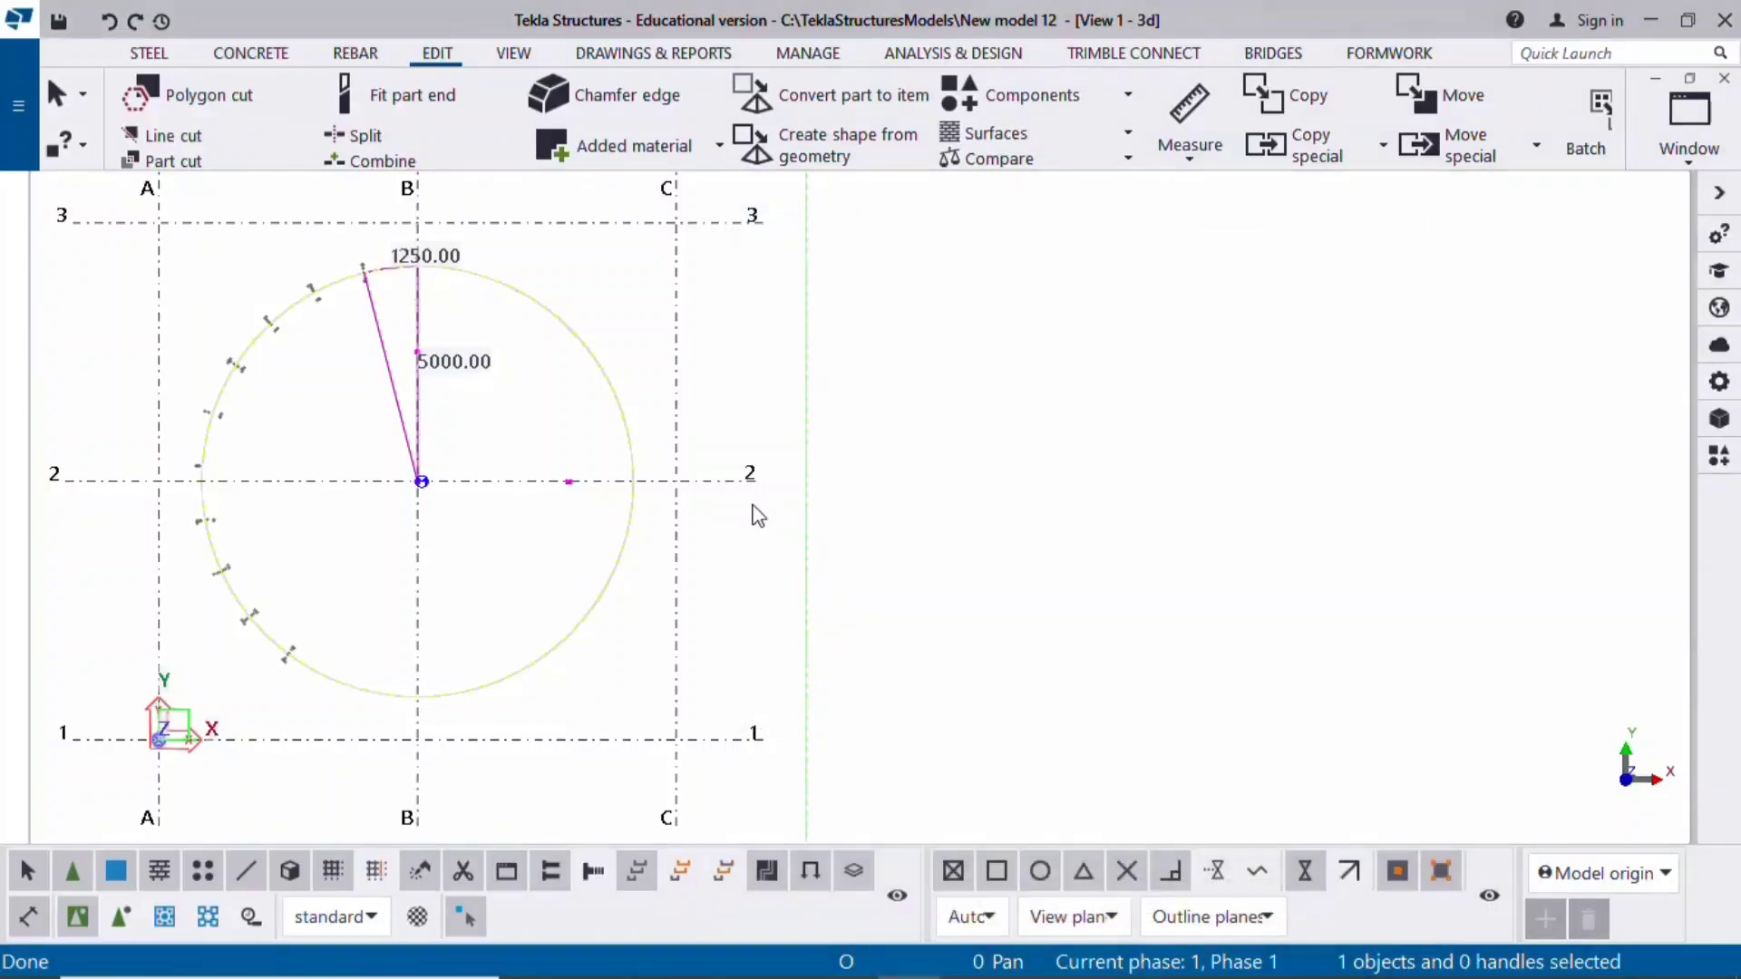
scroll(638, 550, "down", 2)
left_click_drag(221, 313, 769, 593)
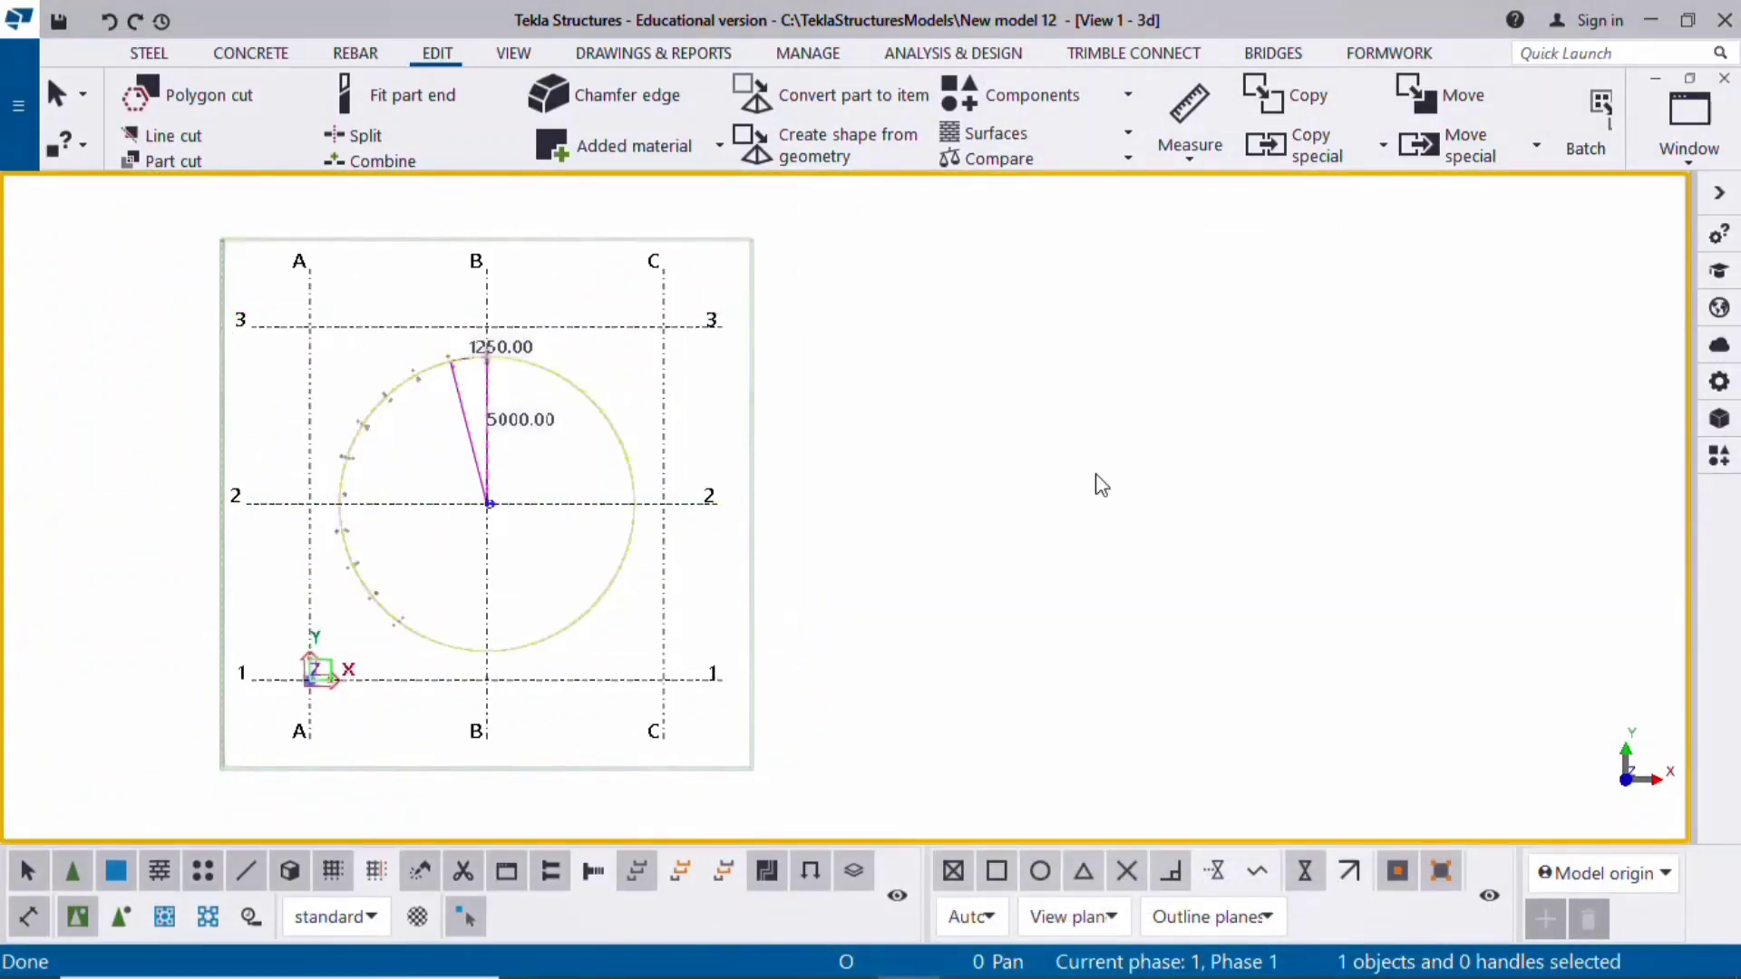
Switch the view of the column array from plan to 3D
key("ctrl+p")
middle_click_drag(1119, 496, 769, 554, "ctrl")
scroll(767, 555, "down", 3)
left_click_drag(497, 403, 855, 626)
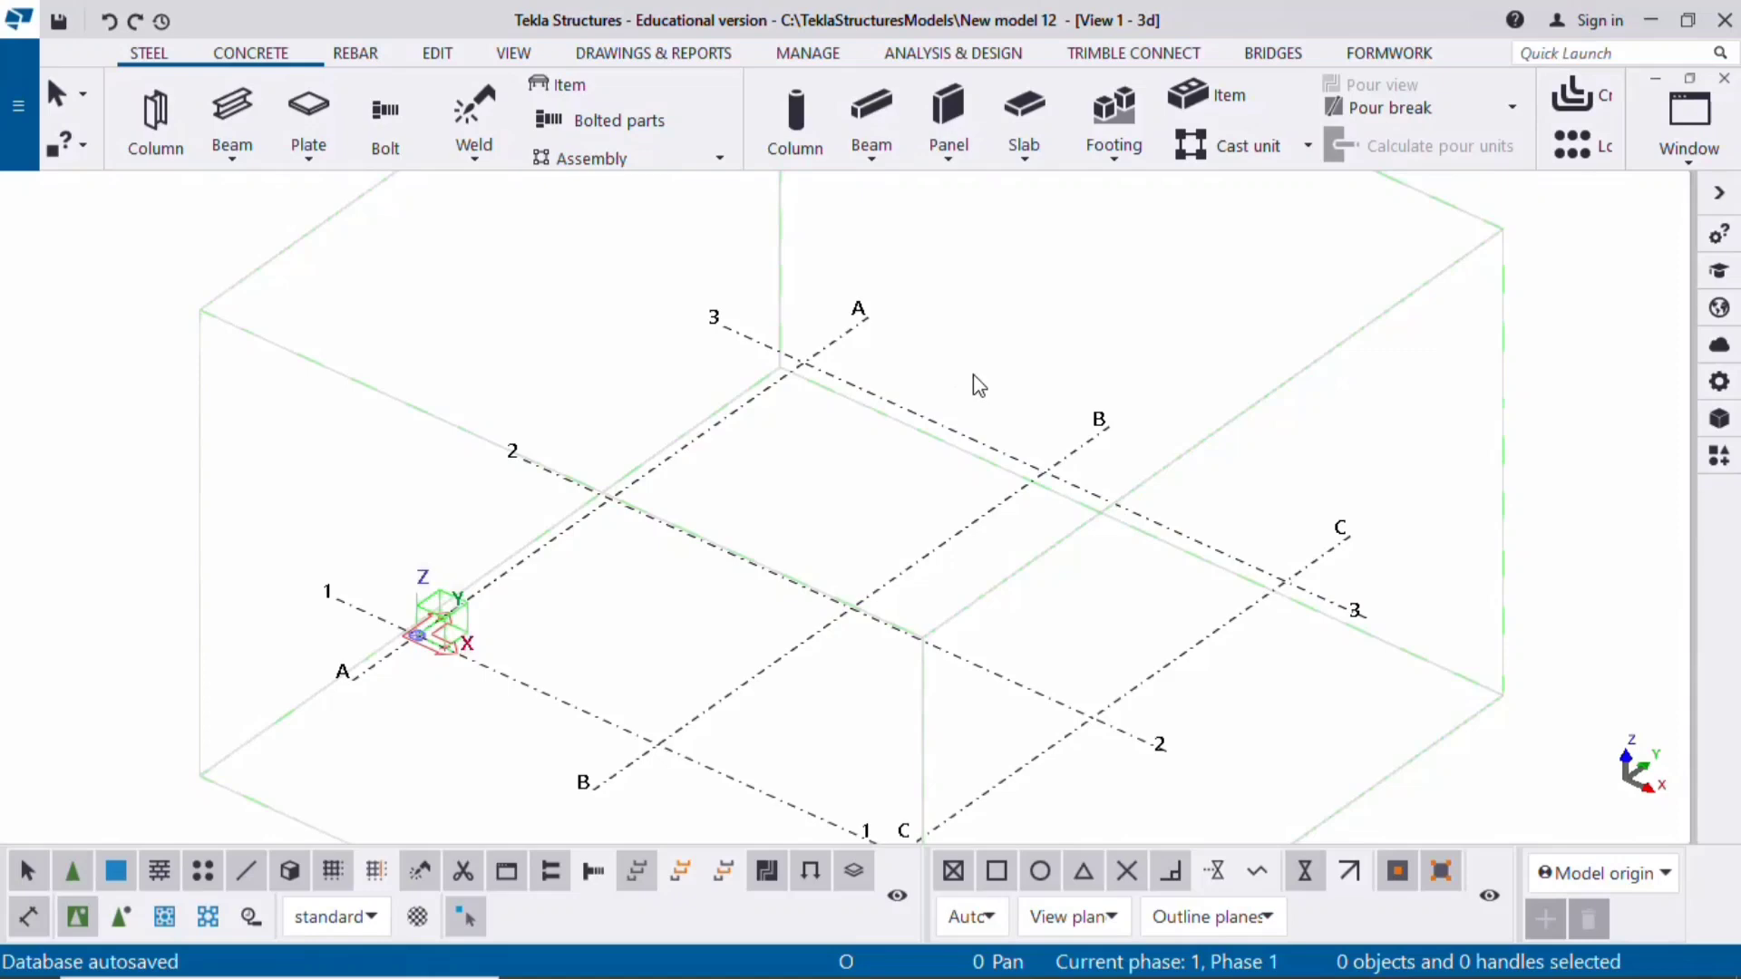
Place a steel column at the intersection of grid lines B and 2, and end the column command
left_click(156, 118)
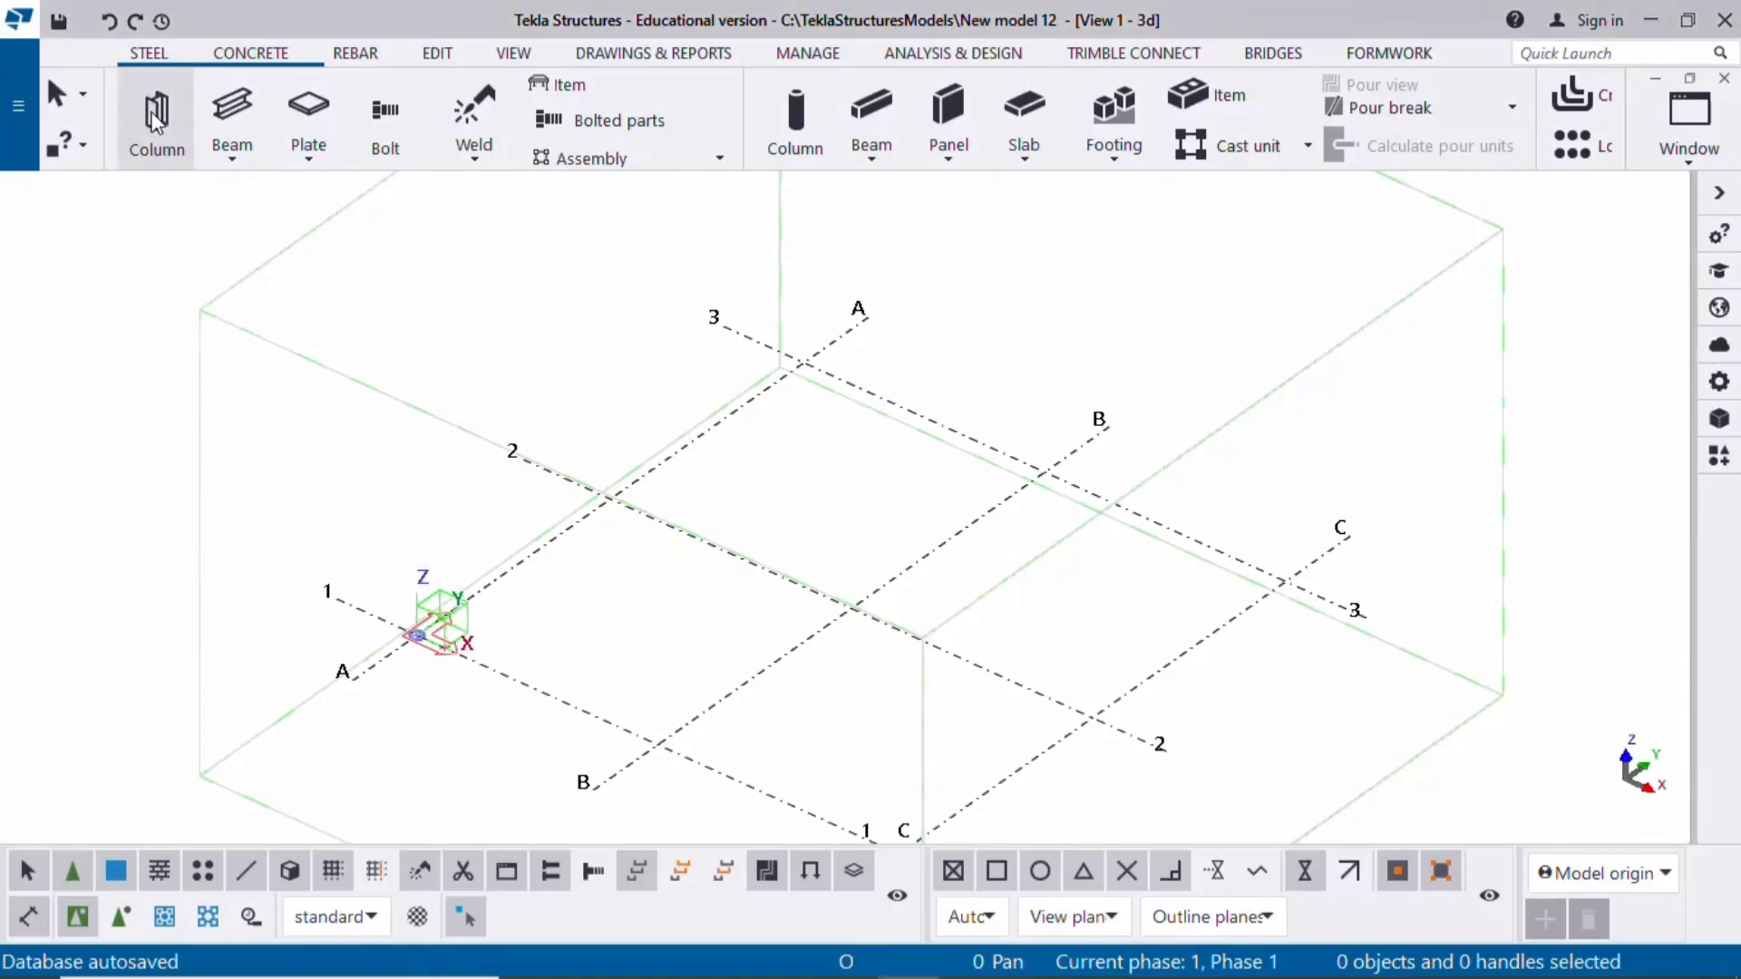
left_click(851, 608)
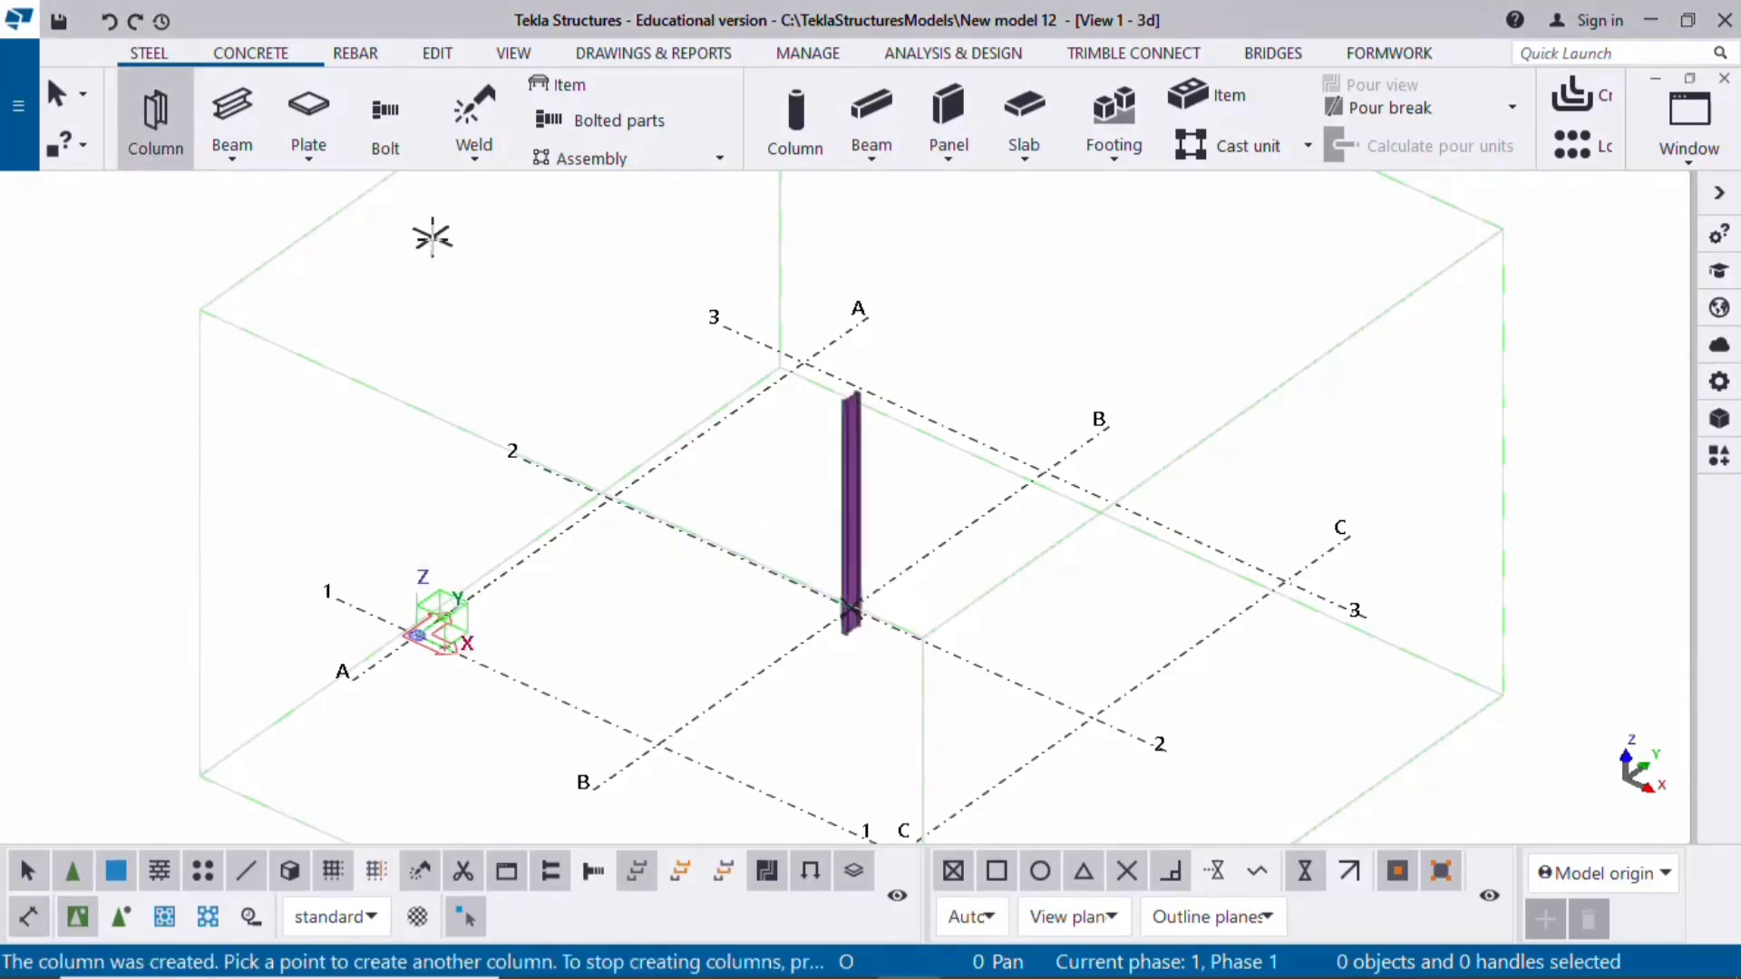
right_click(431, 238)
left_click(510, 256)
Apply the Pipe_Column preset with profile PIPE200*10 to the steel column at grid intersection B-2, and close its properties
scroll(932, 497, "up", 2)
left_click(786, 422)
double_click(787, 426)
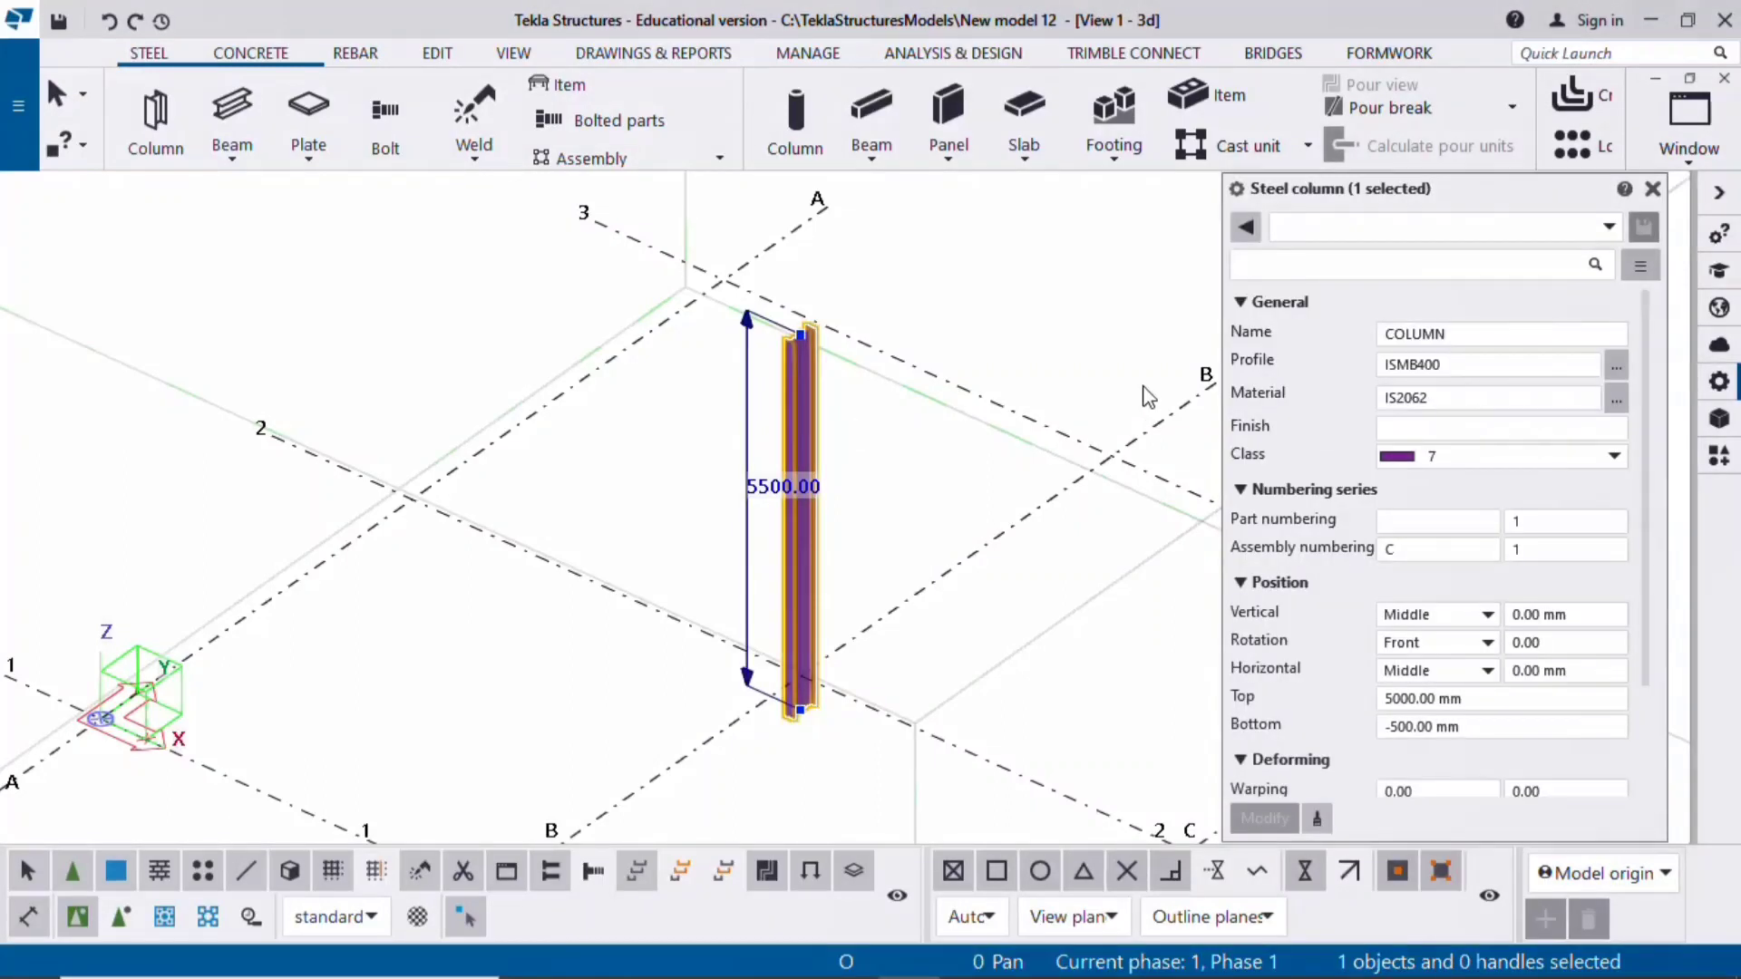
left_click(1442, 227)
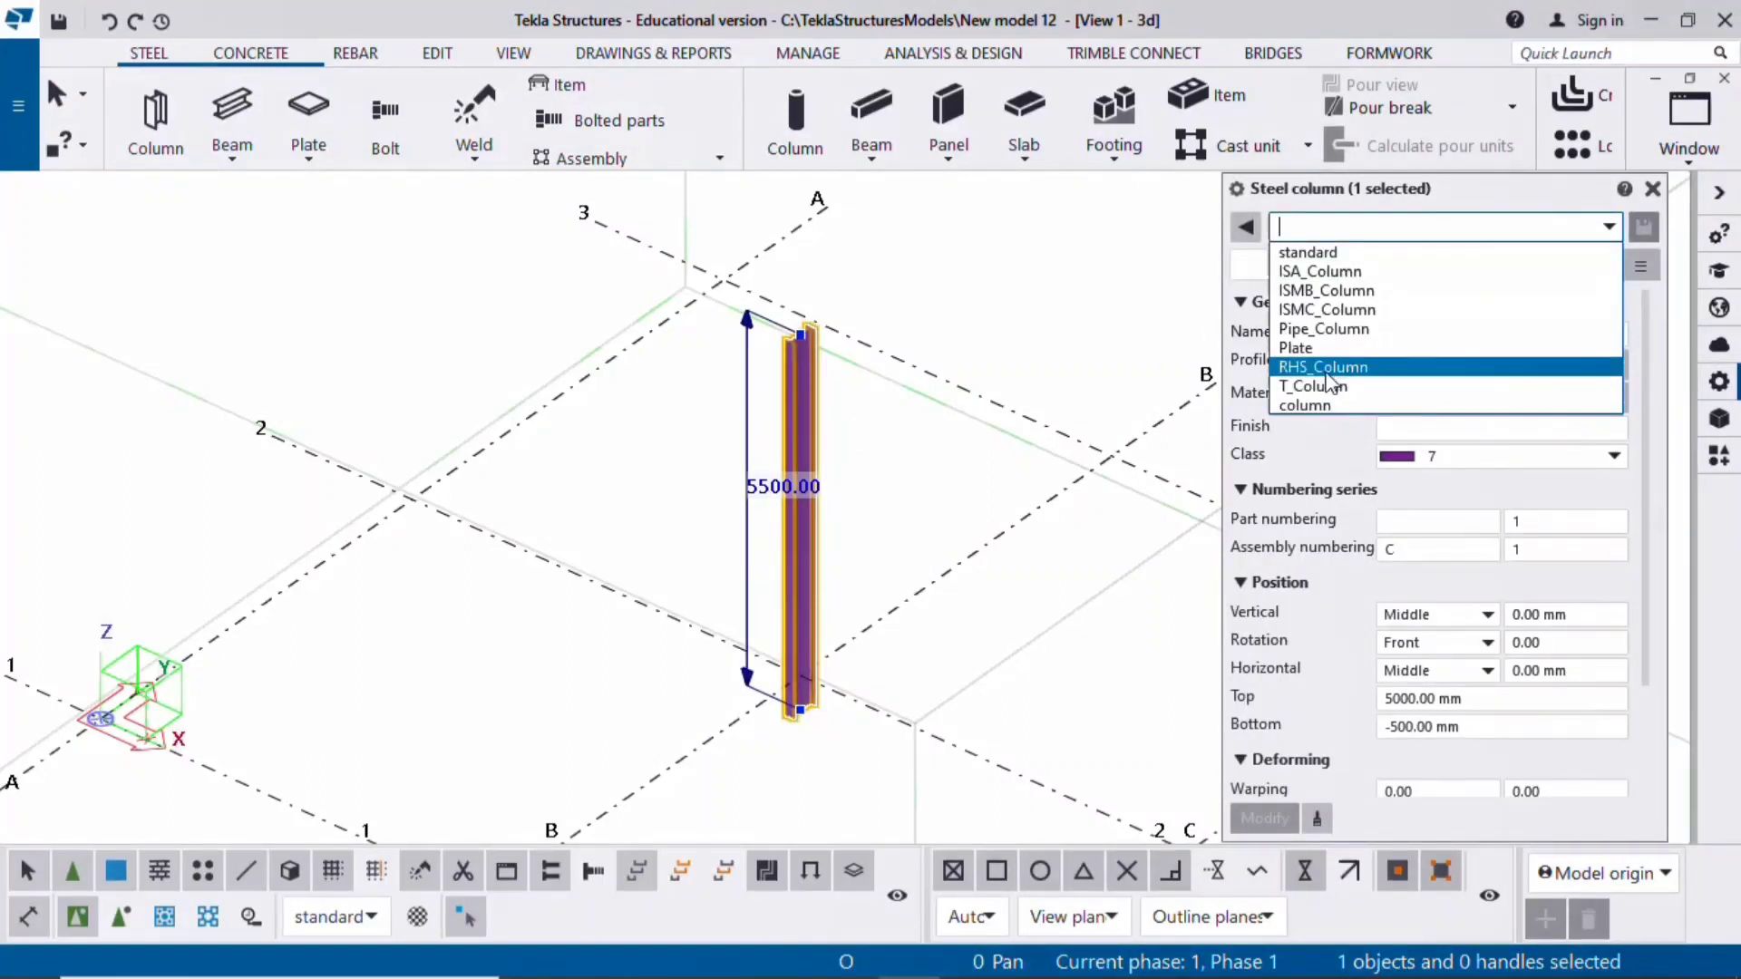
left_click(1365, 329)
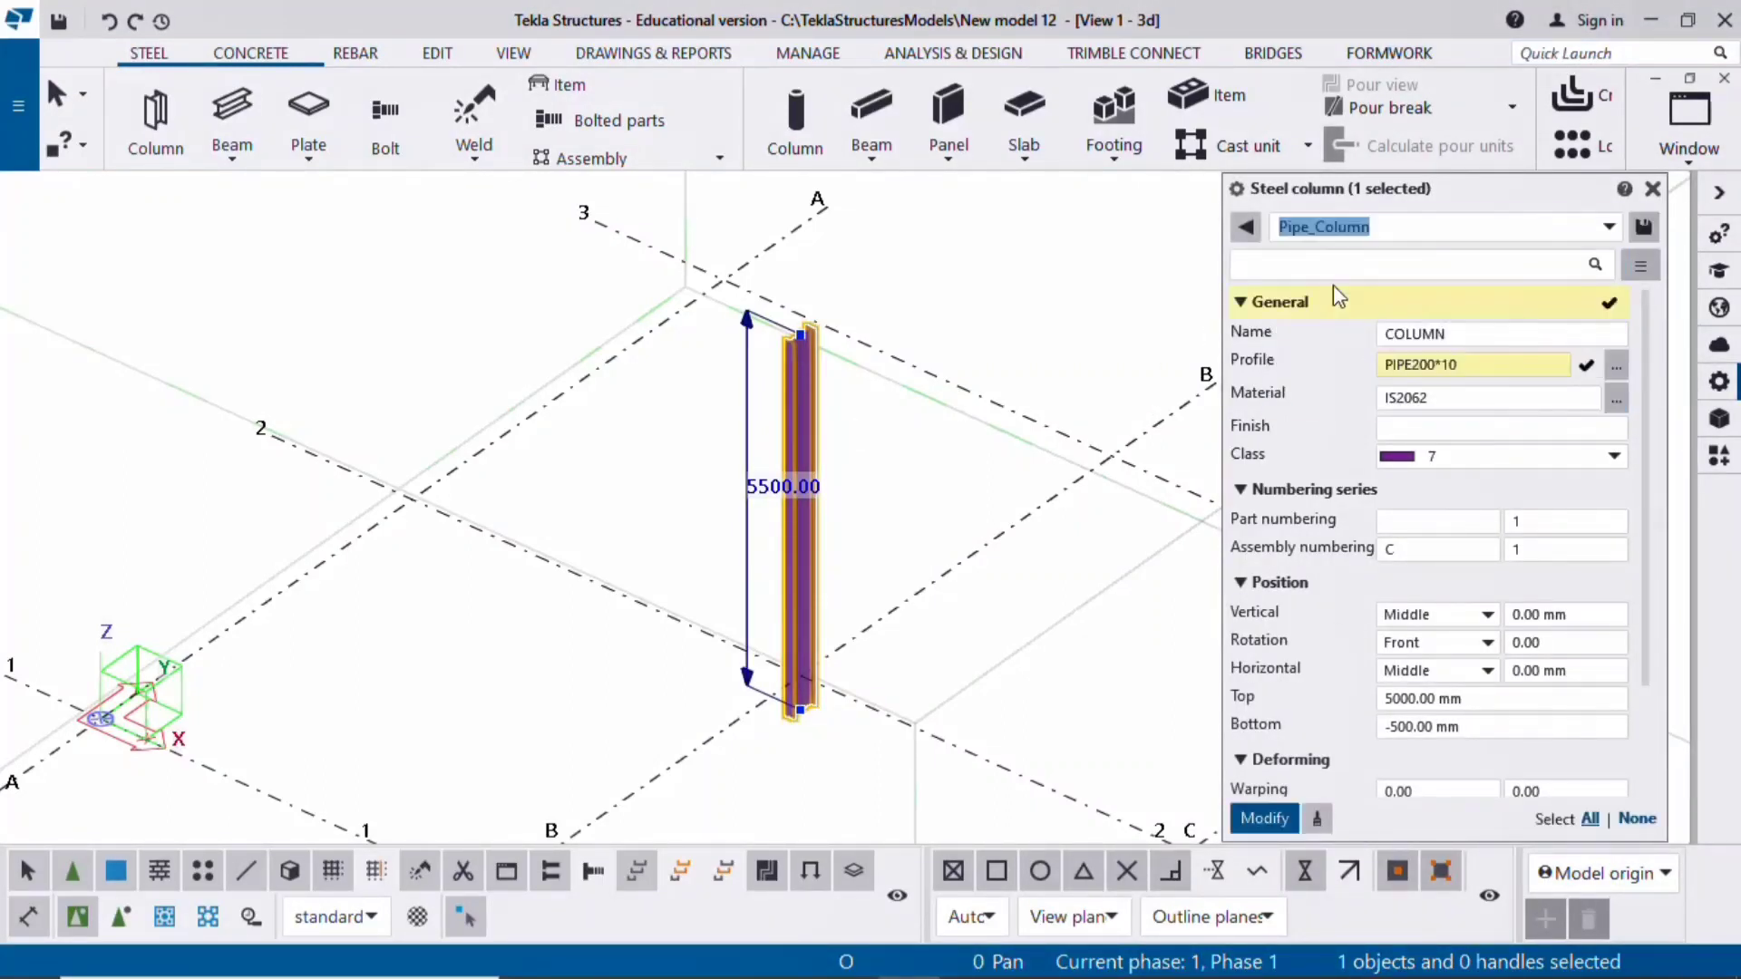
left_click(1263, 818)
left_click(944, 524)
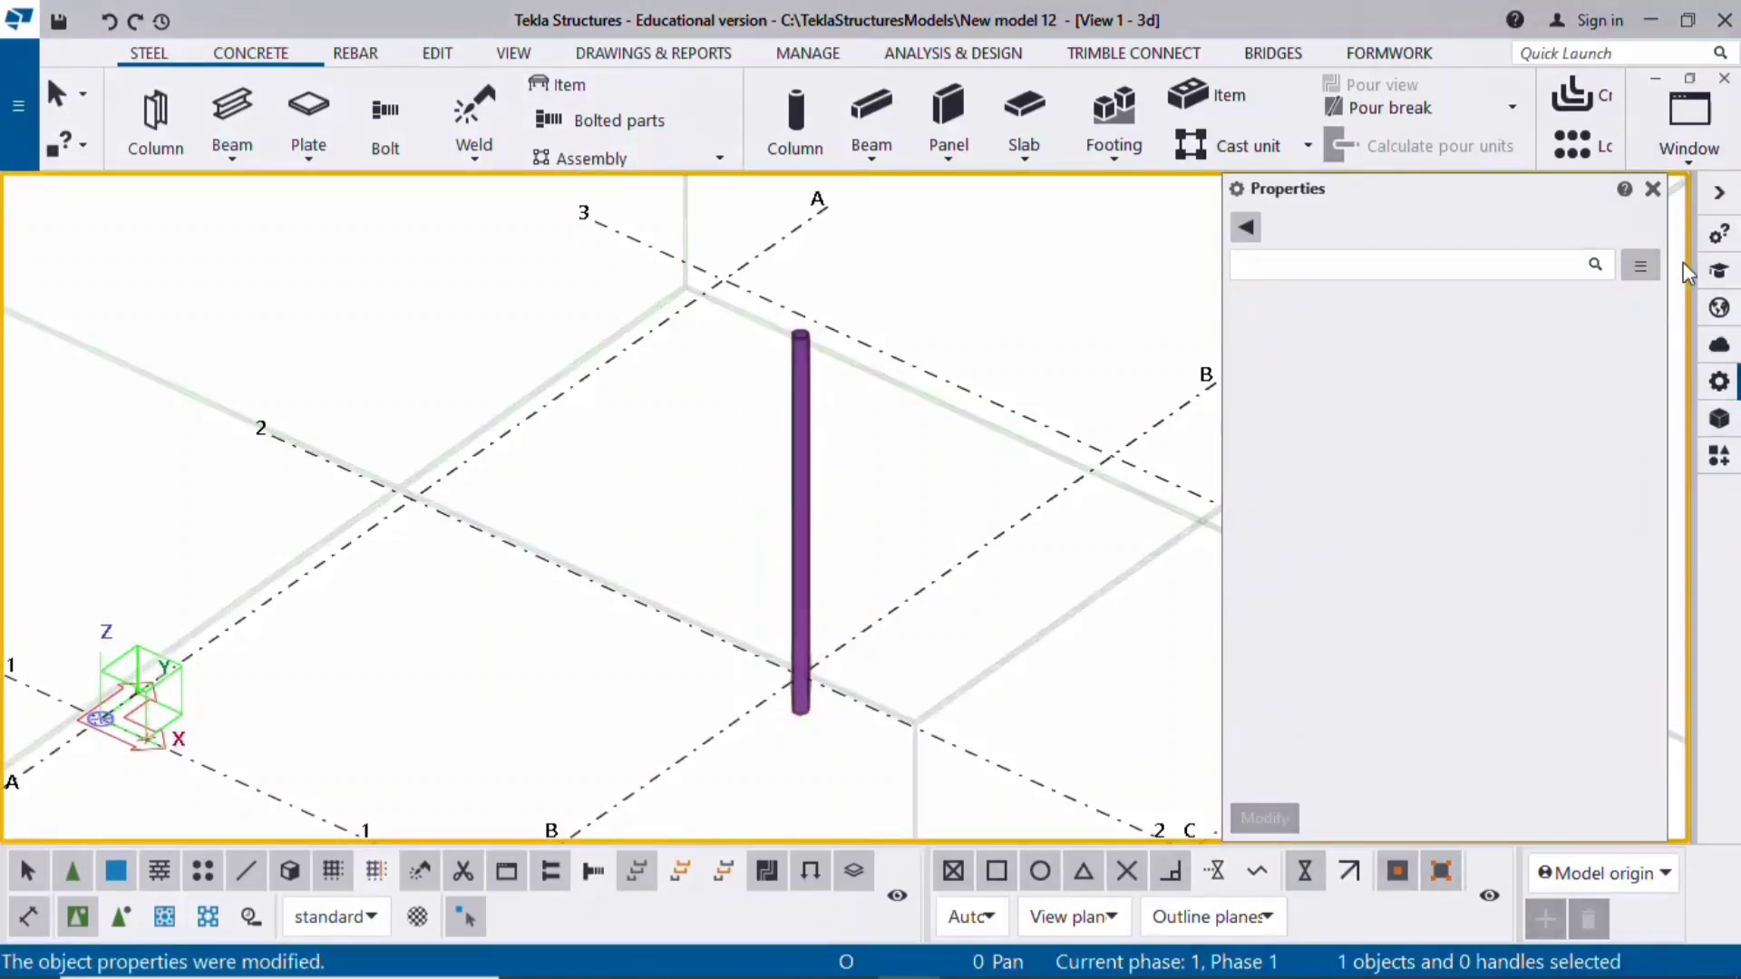
left_click(1654, 190)
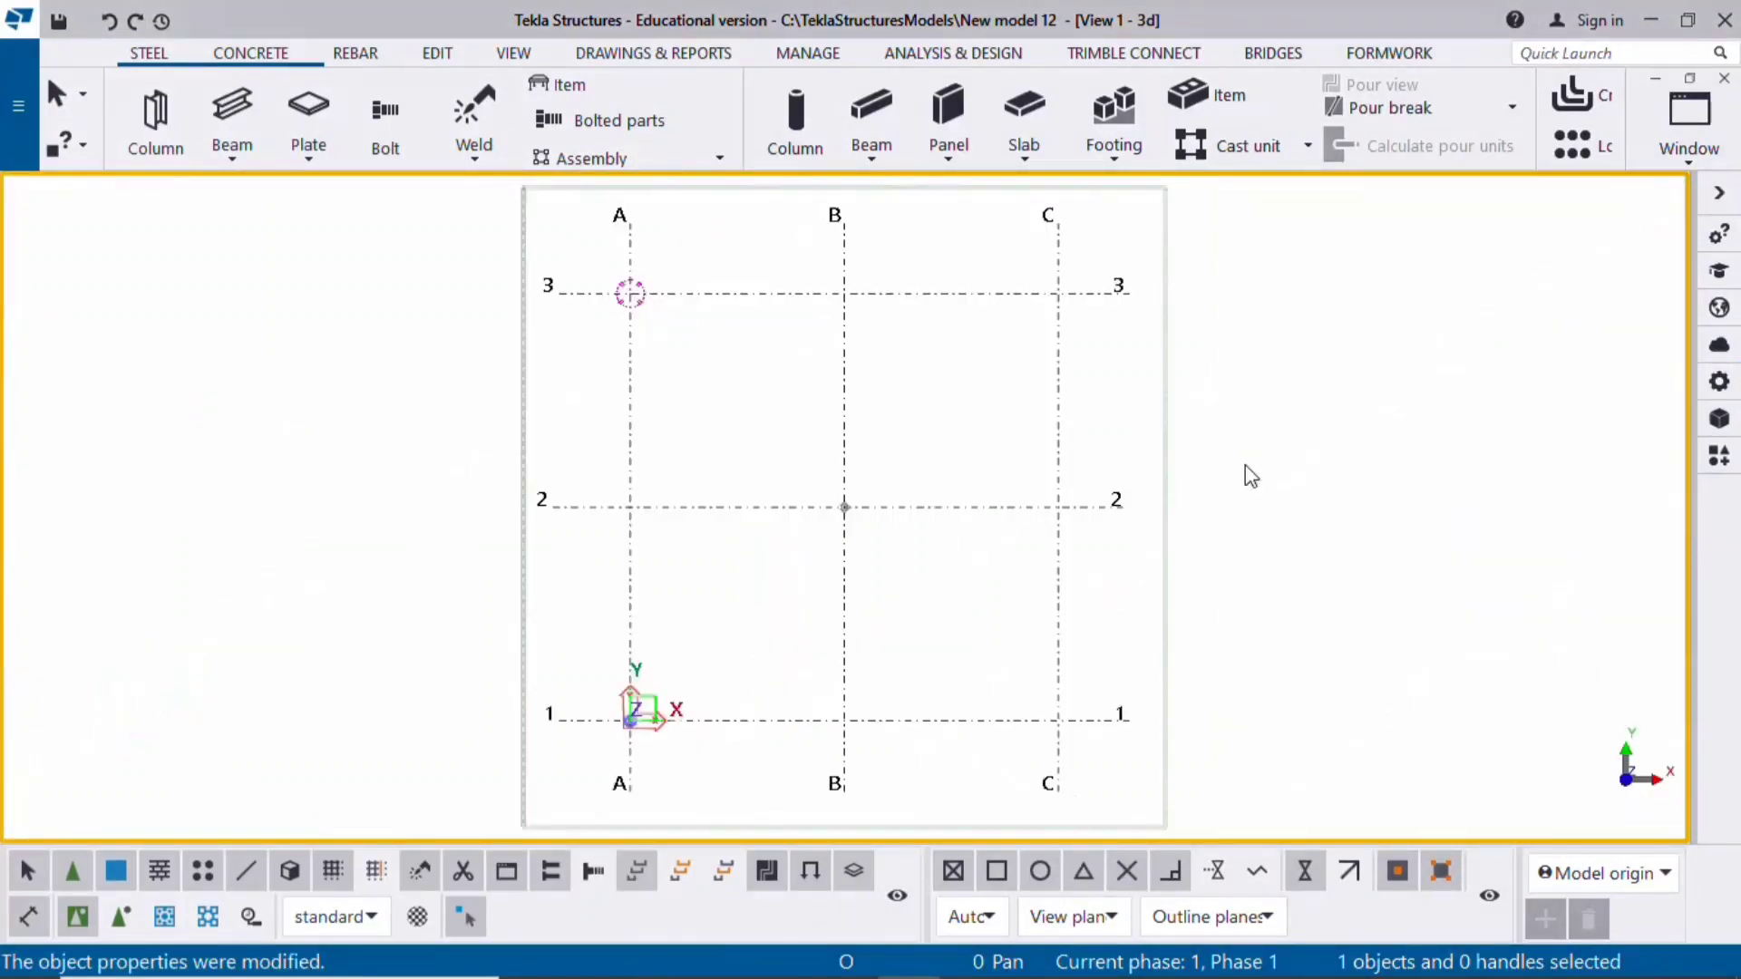
Switch the view to plan and frame the pipe column at grid intersection B-2
key("ctrl+p")
scroll(873, 524, "up", 5)
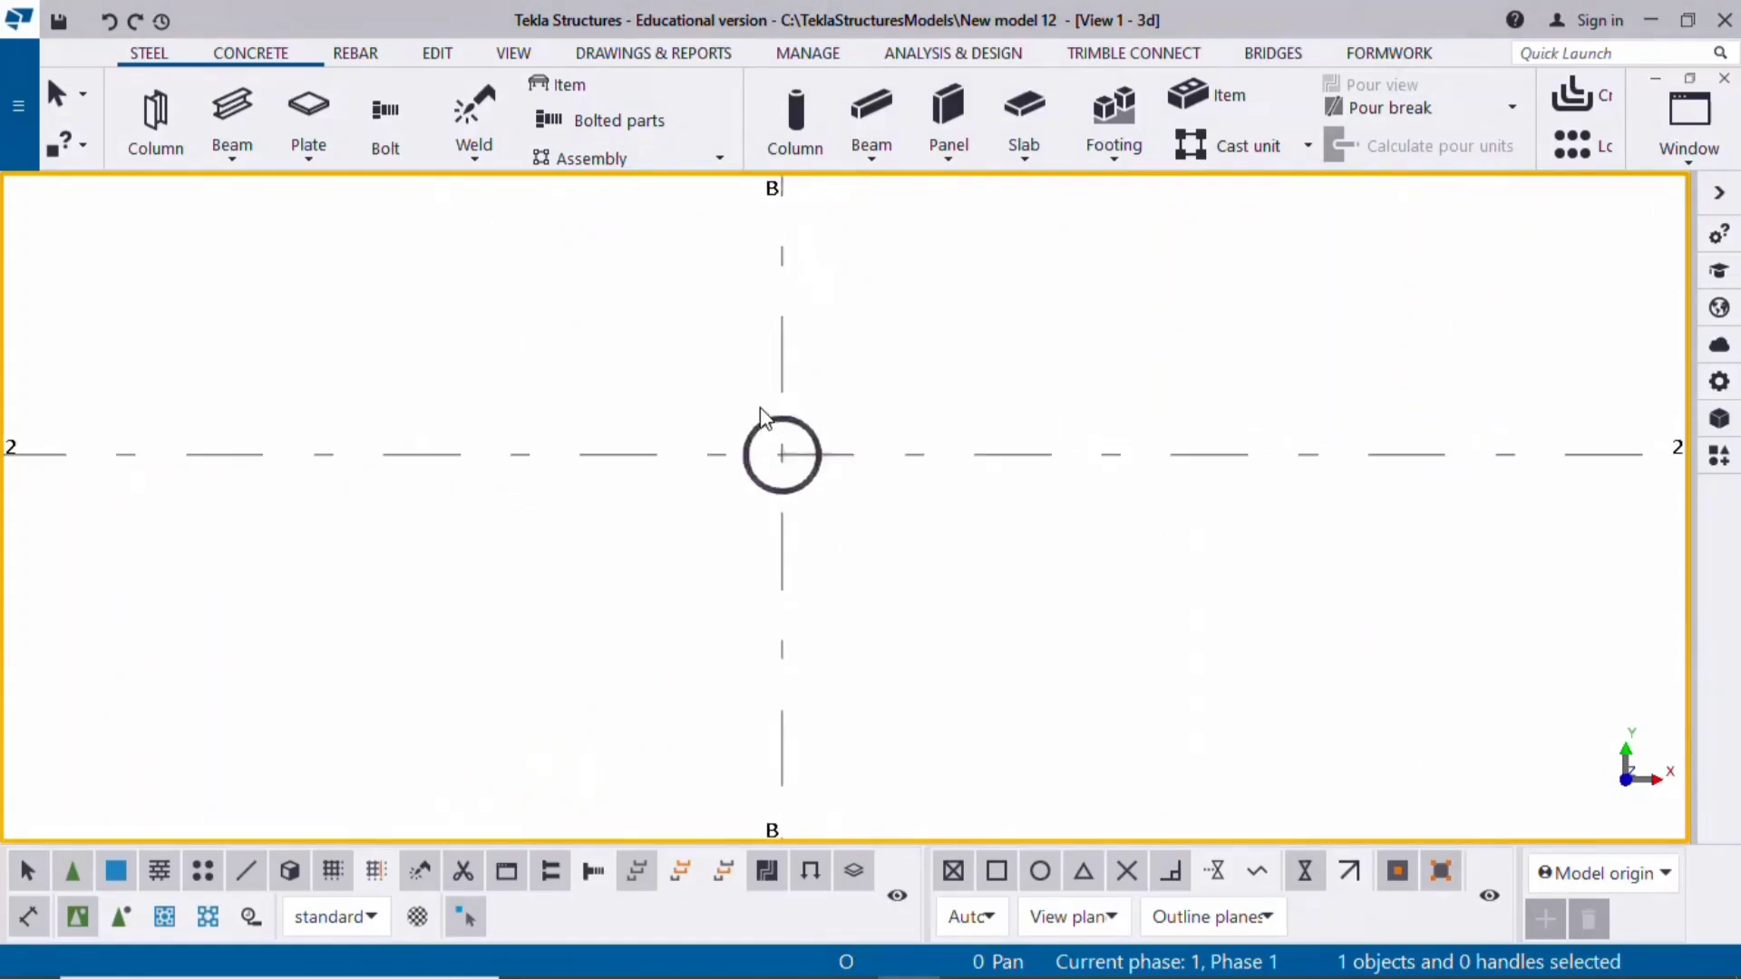
middle_click_drag(683, 425, 655, 511)
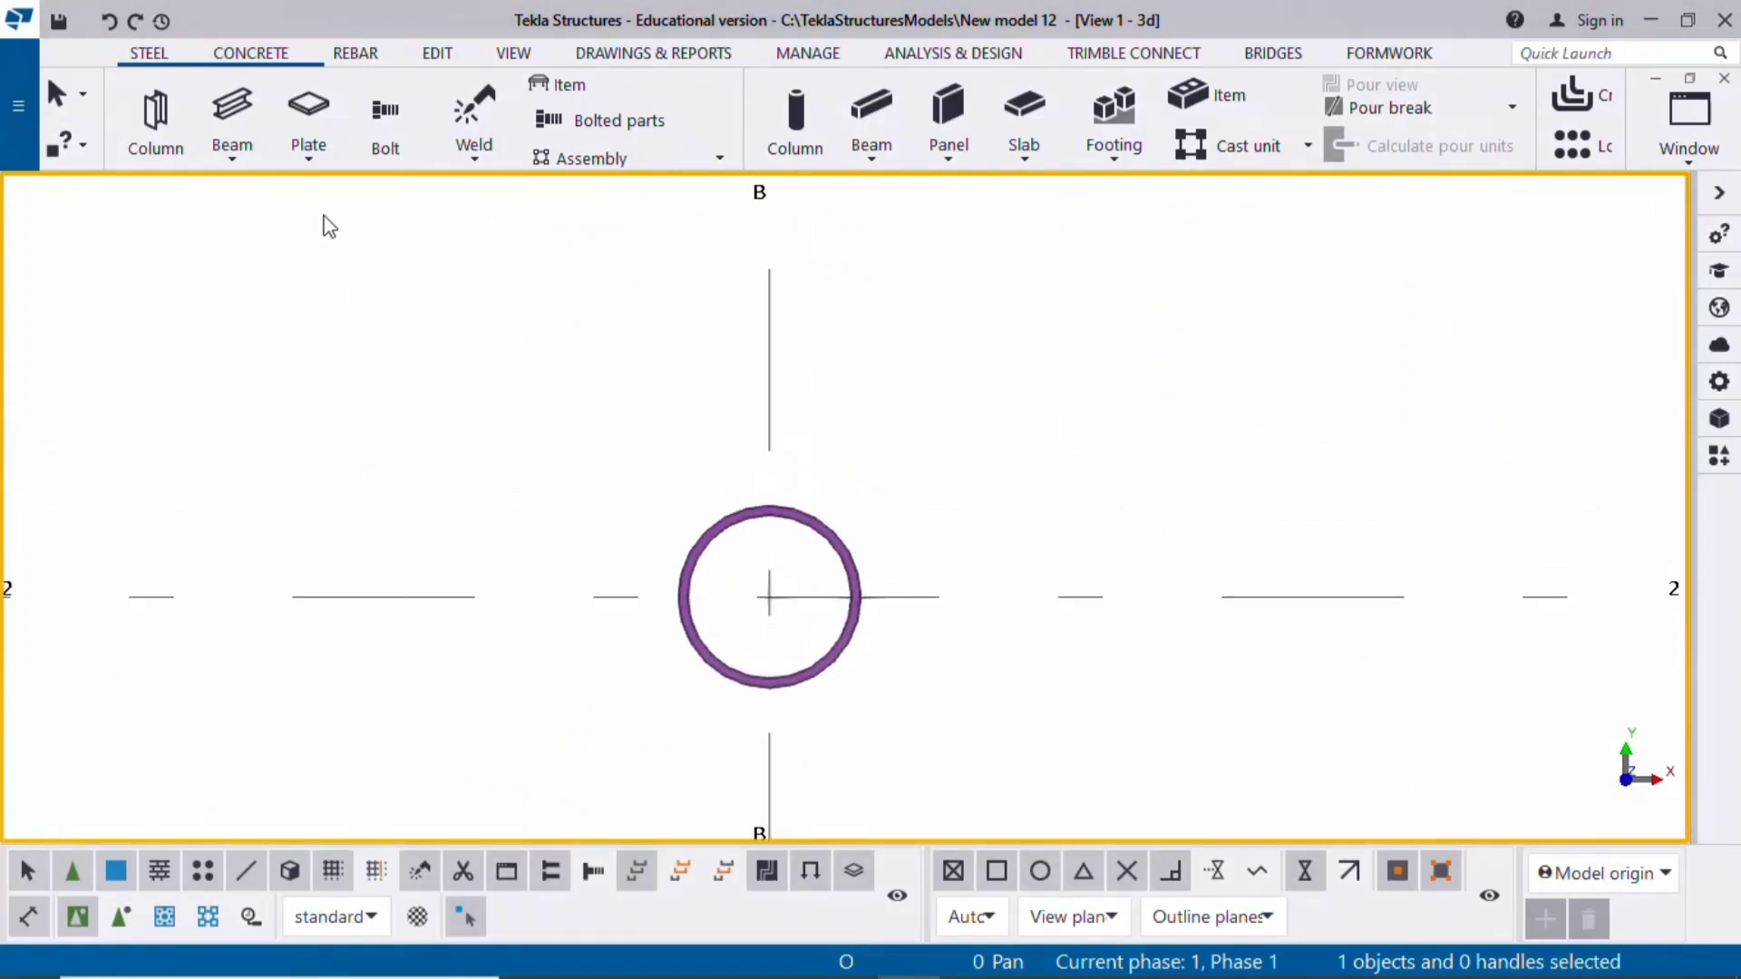
left_click(312, 156)
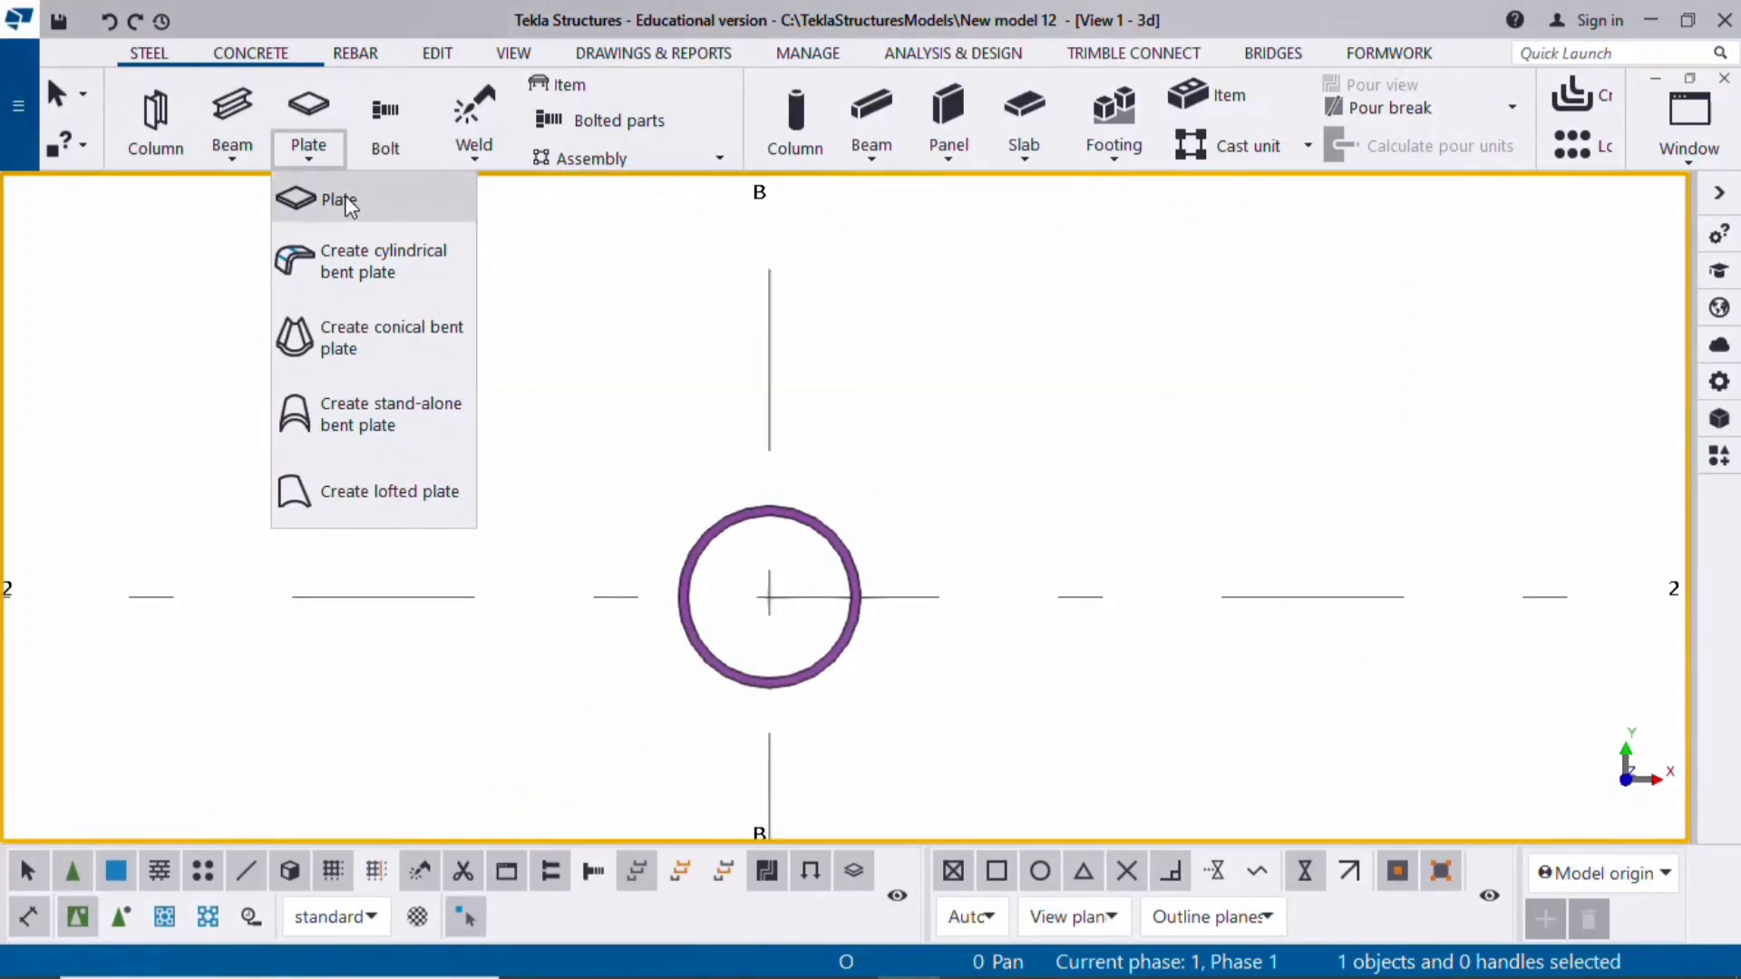
left_click(349, 206)
right_click(848, 379)
left_click(921, 396)
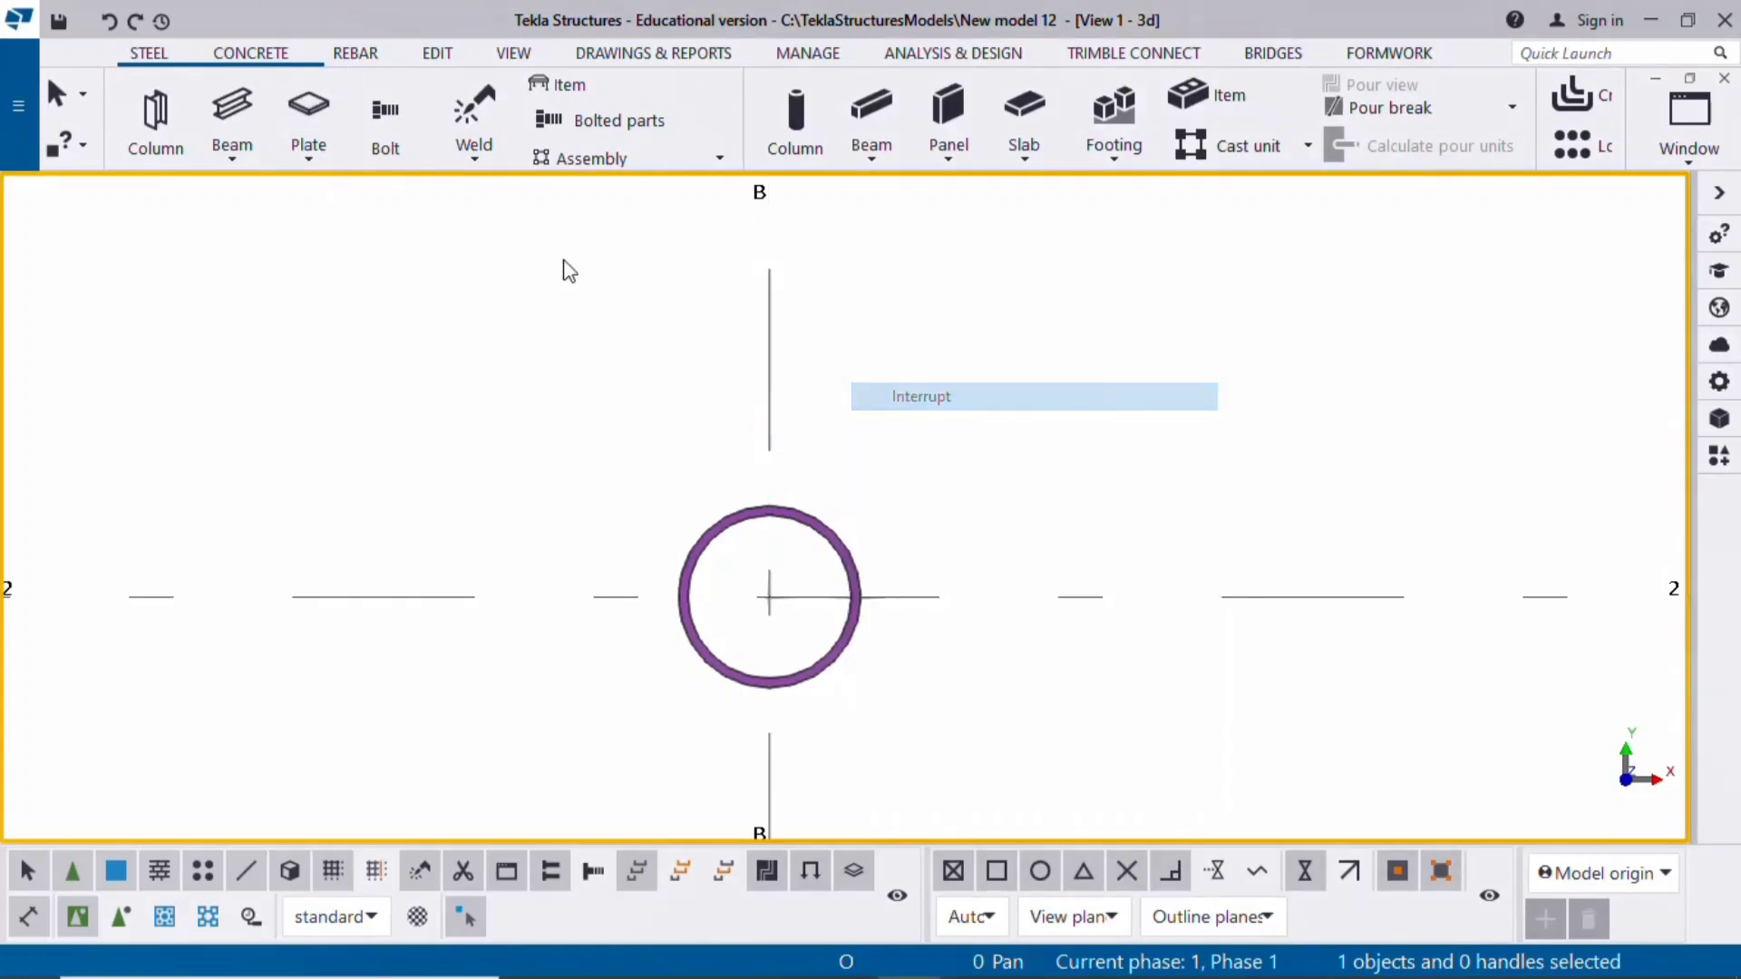
Add a construction line parallel to grid line 2 through the uppermost point of the pipe column's circle, and end the command
left_click(444, 55)
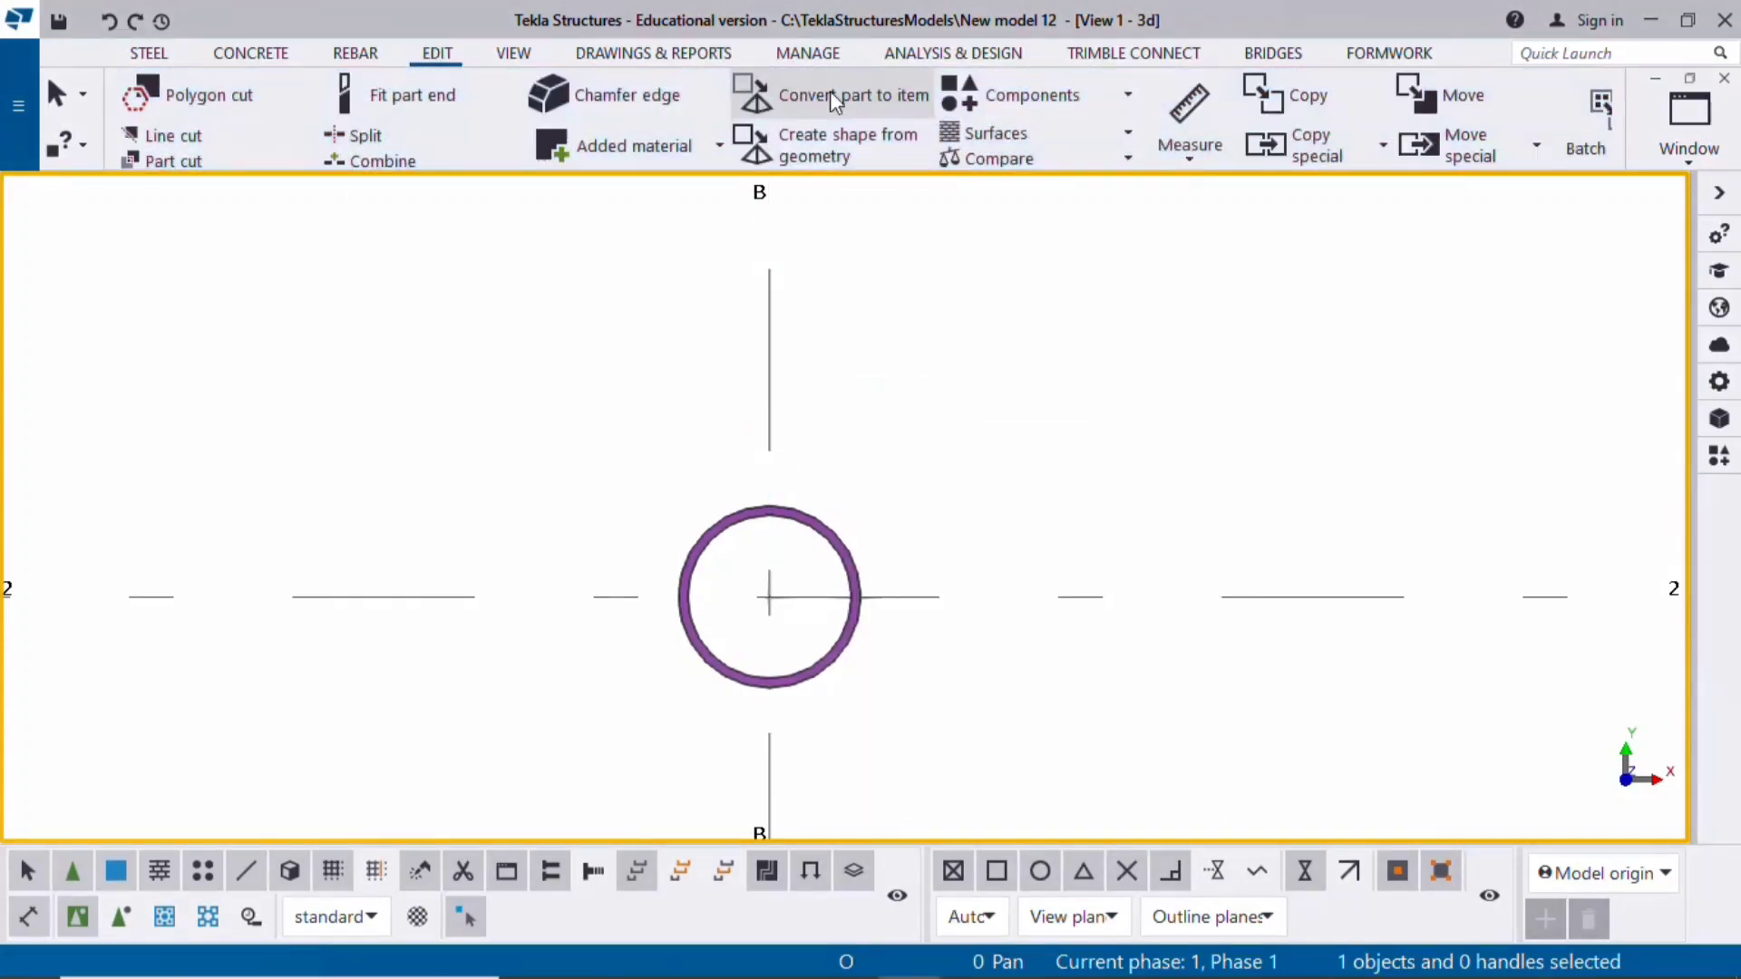
scroll(1521, 91, "down", 3)
left_click(1331, 100)
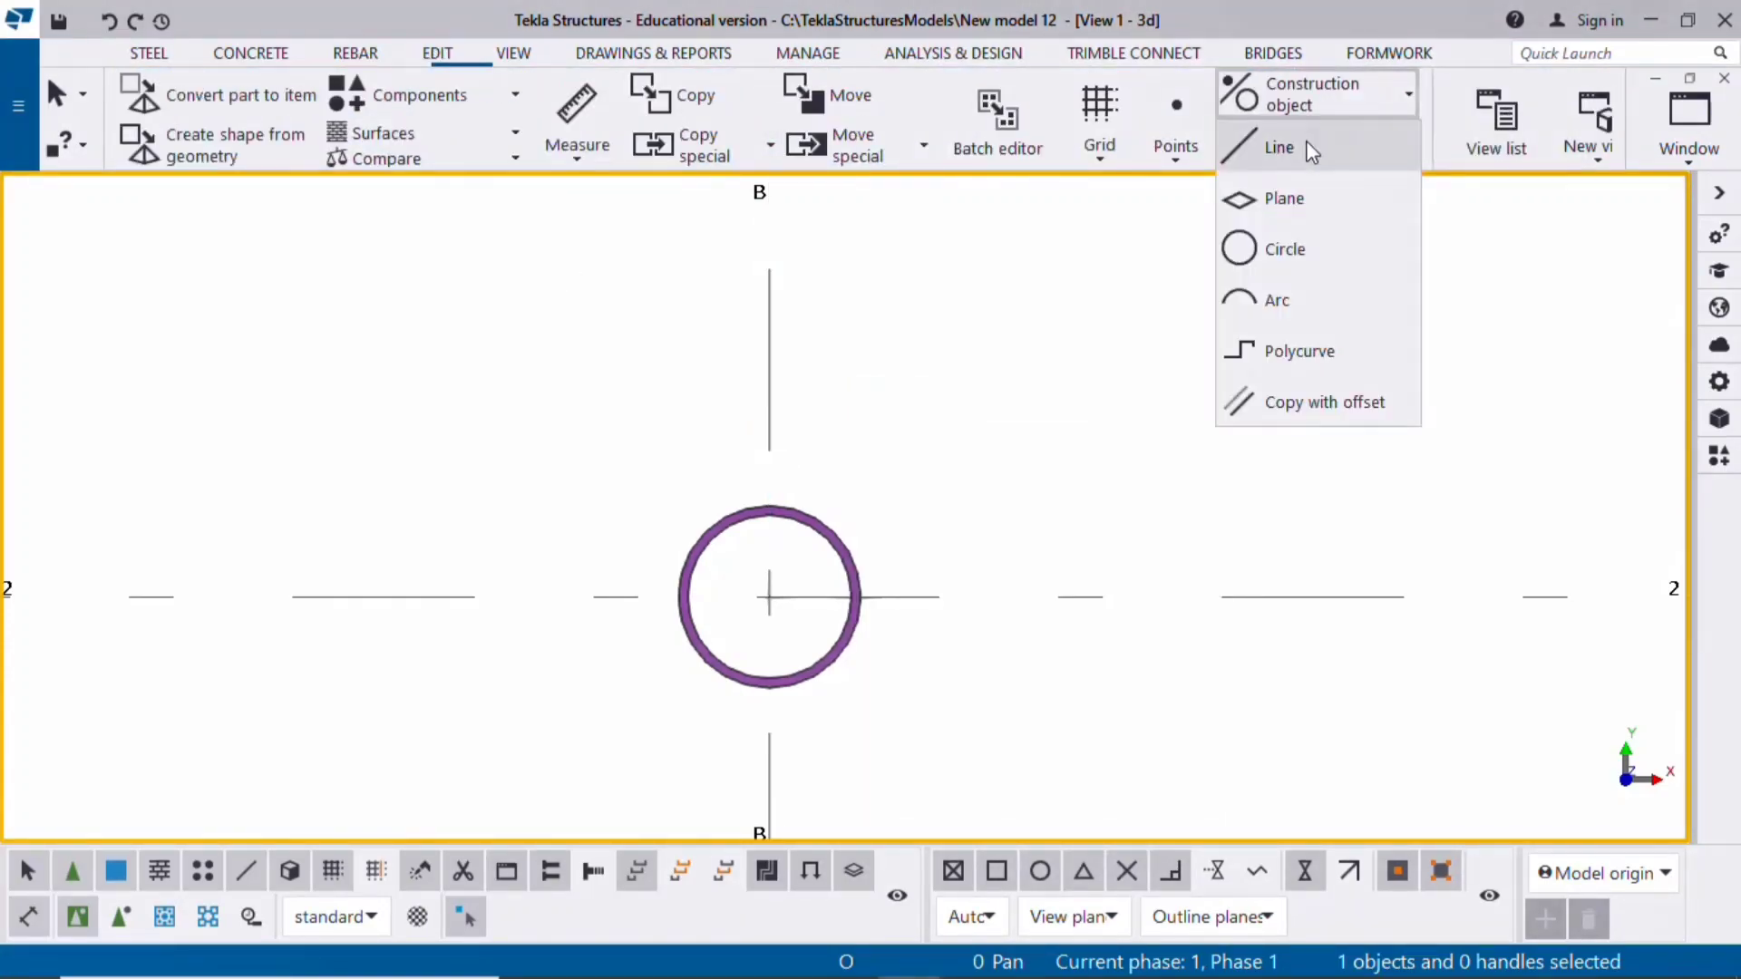
left_click(1311, 152)
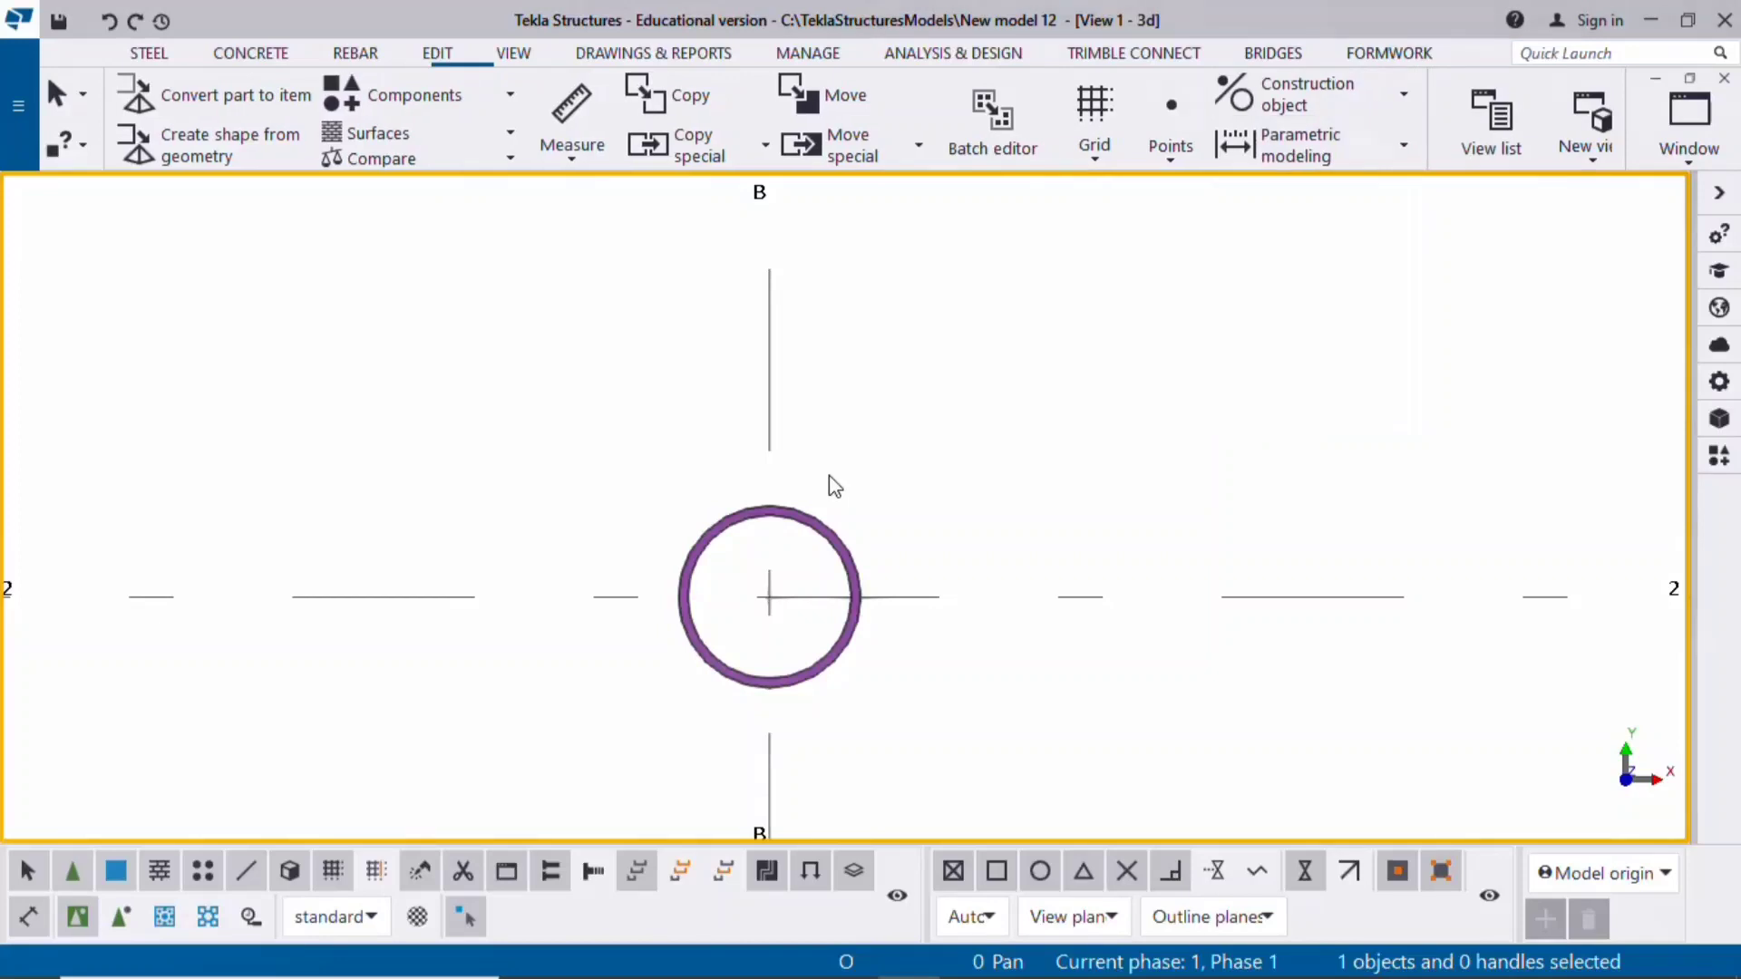
left_click(1306, 102)
left_click(1288, 147)
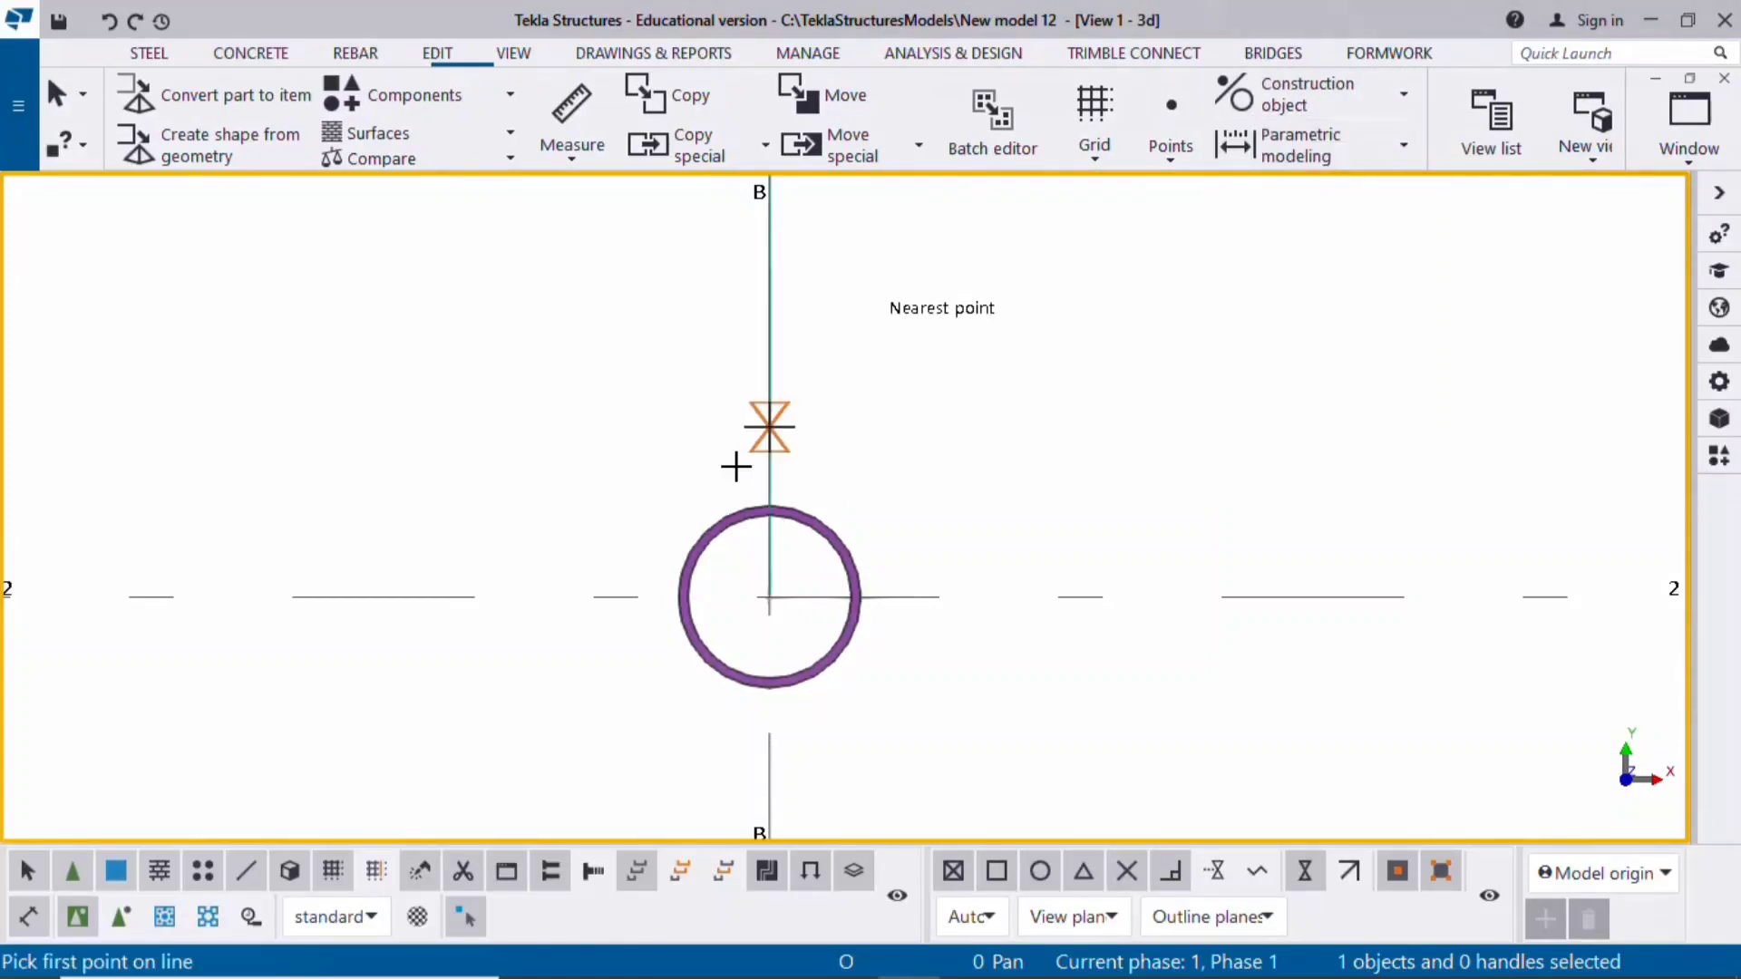
left_click(769, 504)
left_click(1179, 504)
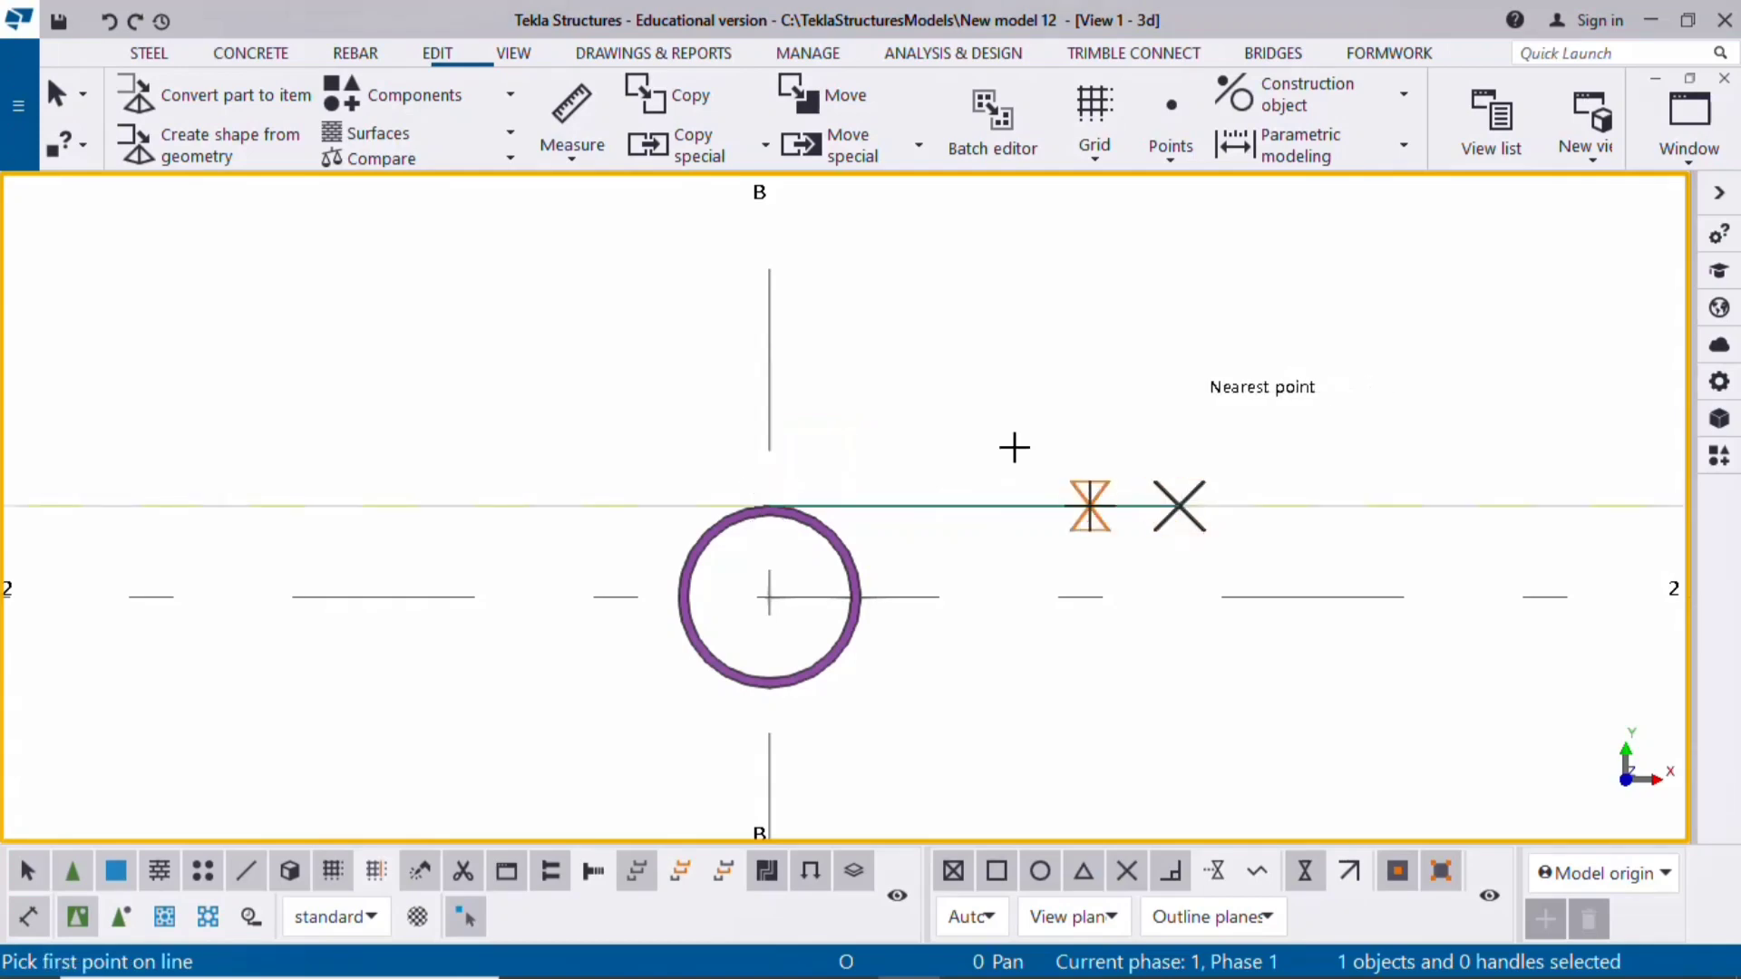
right_click(1023, 377)
left_click(1061, 400)
Add a second construction line parallel to grid line 2 through the lowest point of the pipe's circle, and end the command
left_click(1329, 118)
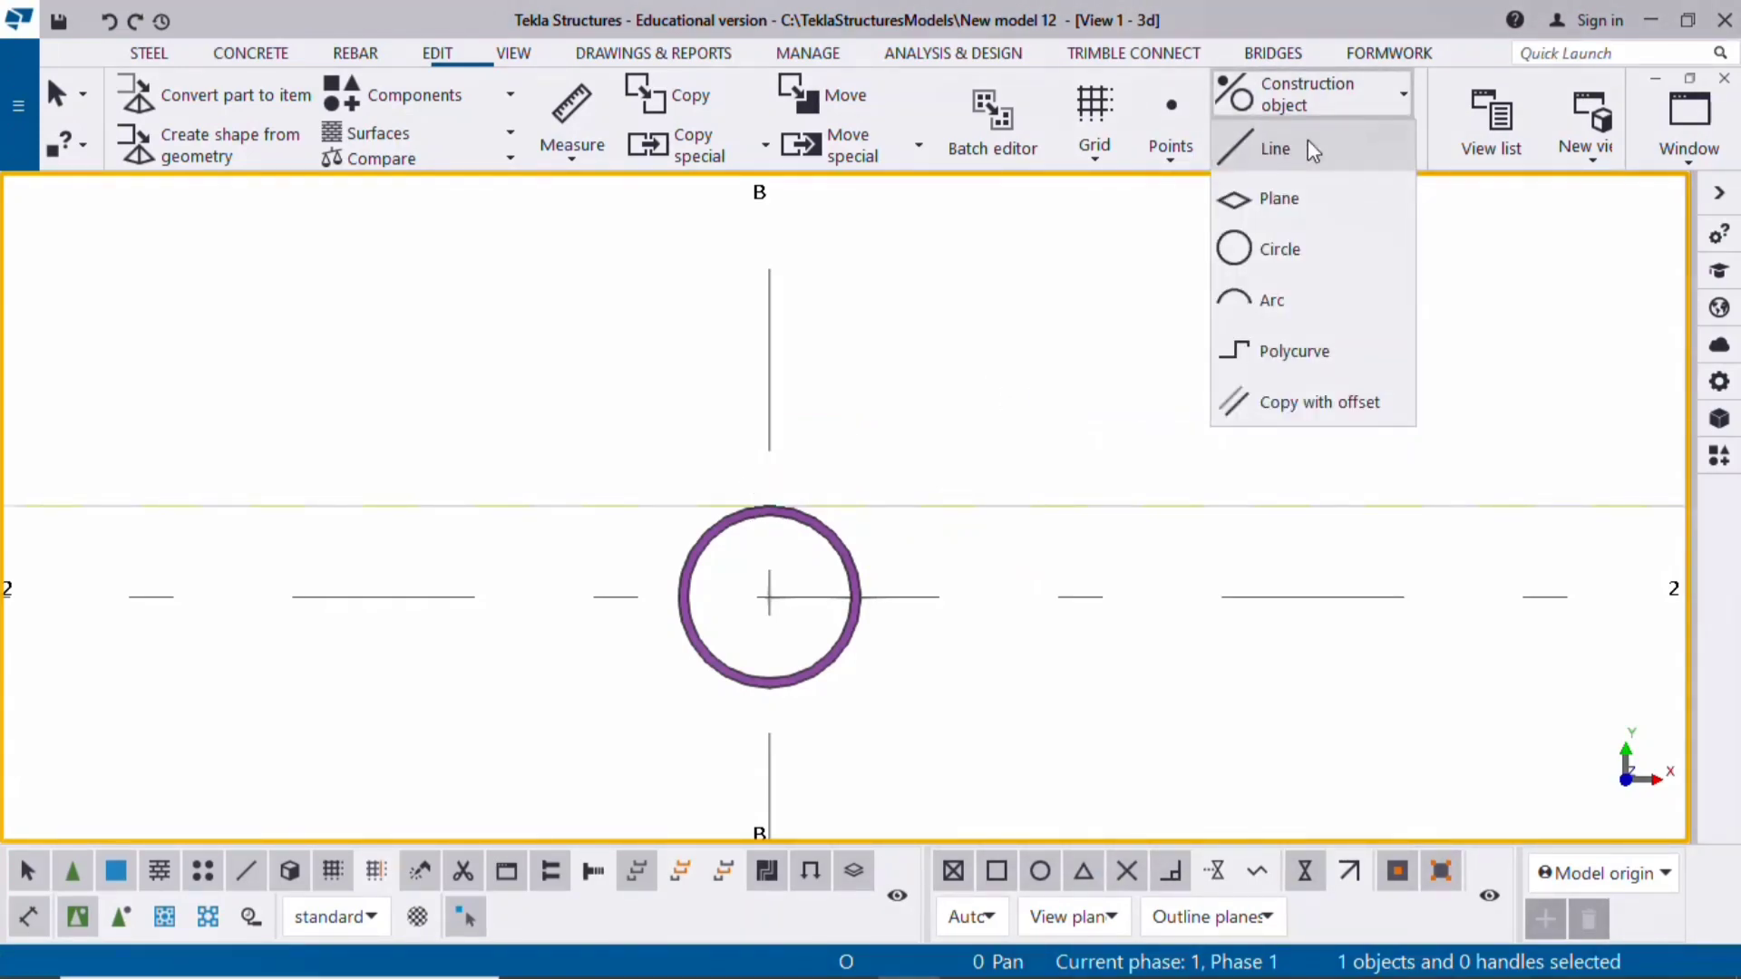
left_click(1310, 148)
left_click(770, 687)
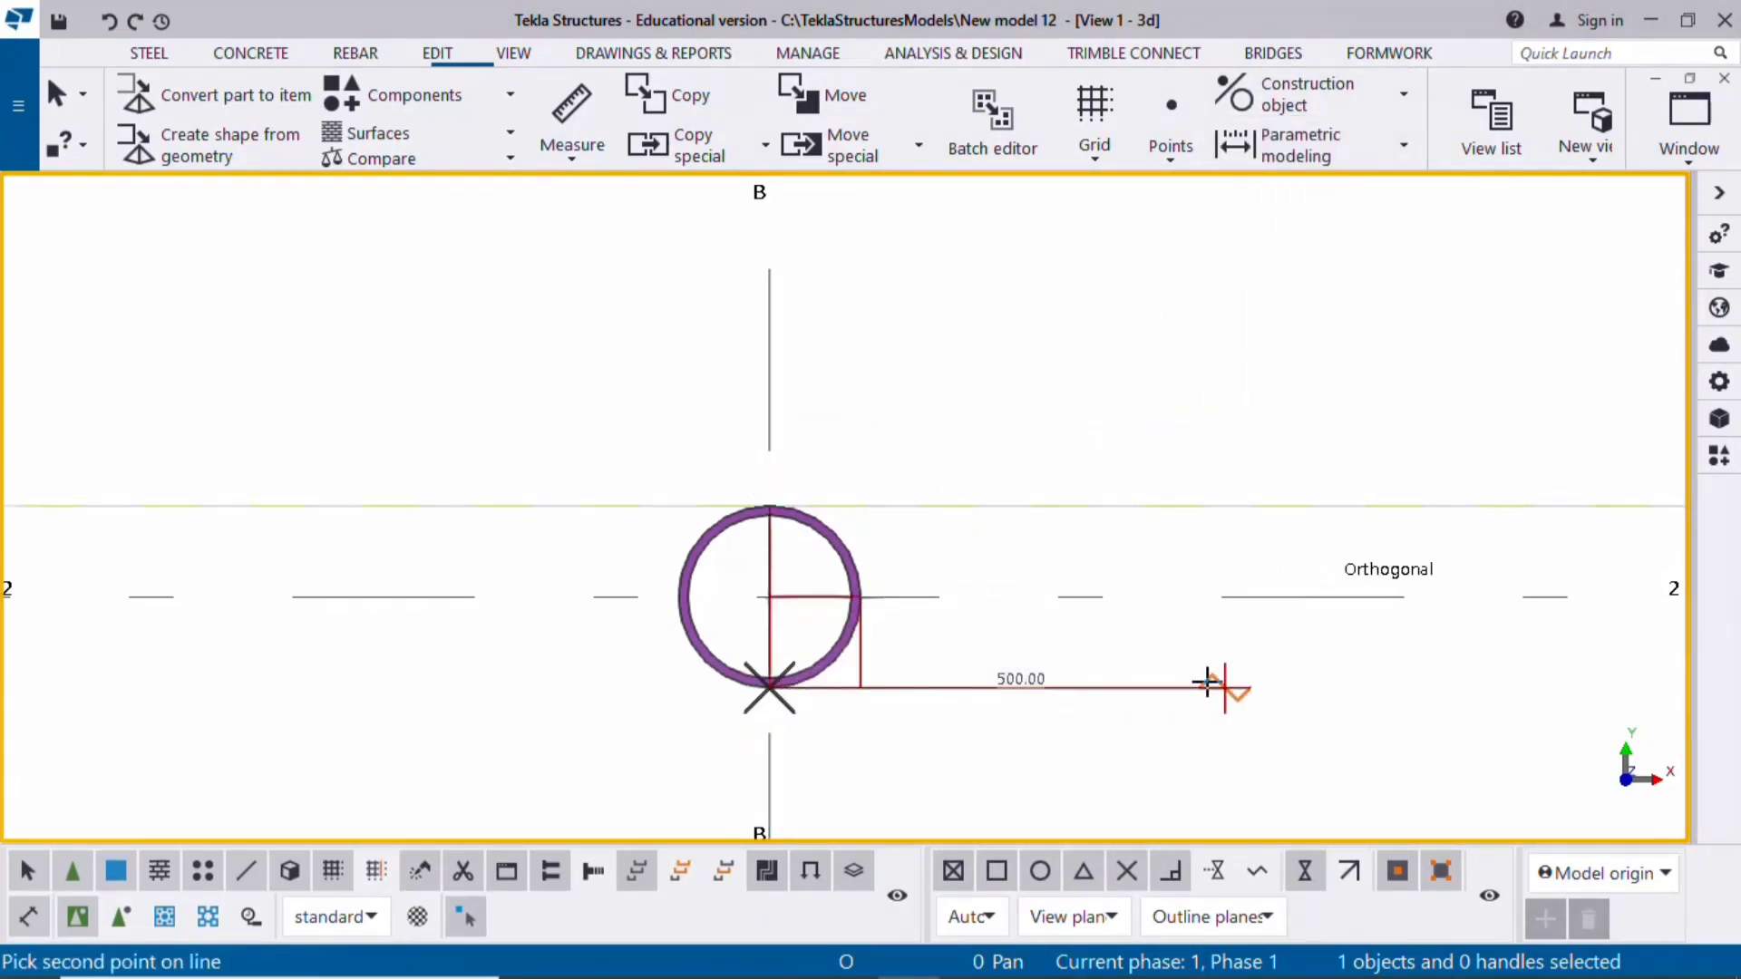
left_click(1224, 688)
right_click(1116, 401)
left_click(1144, 413)
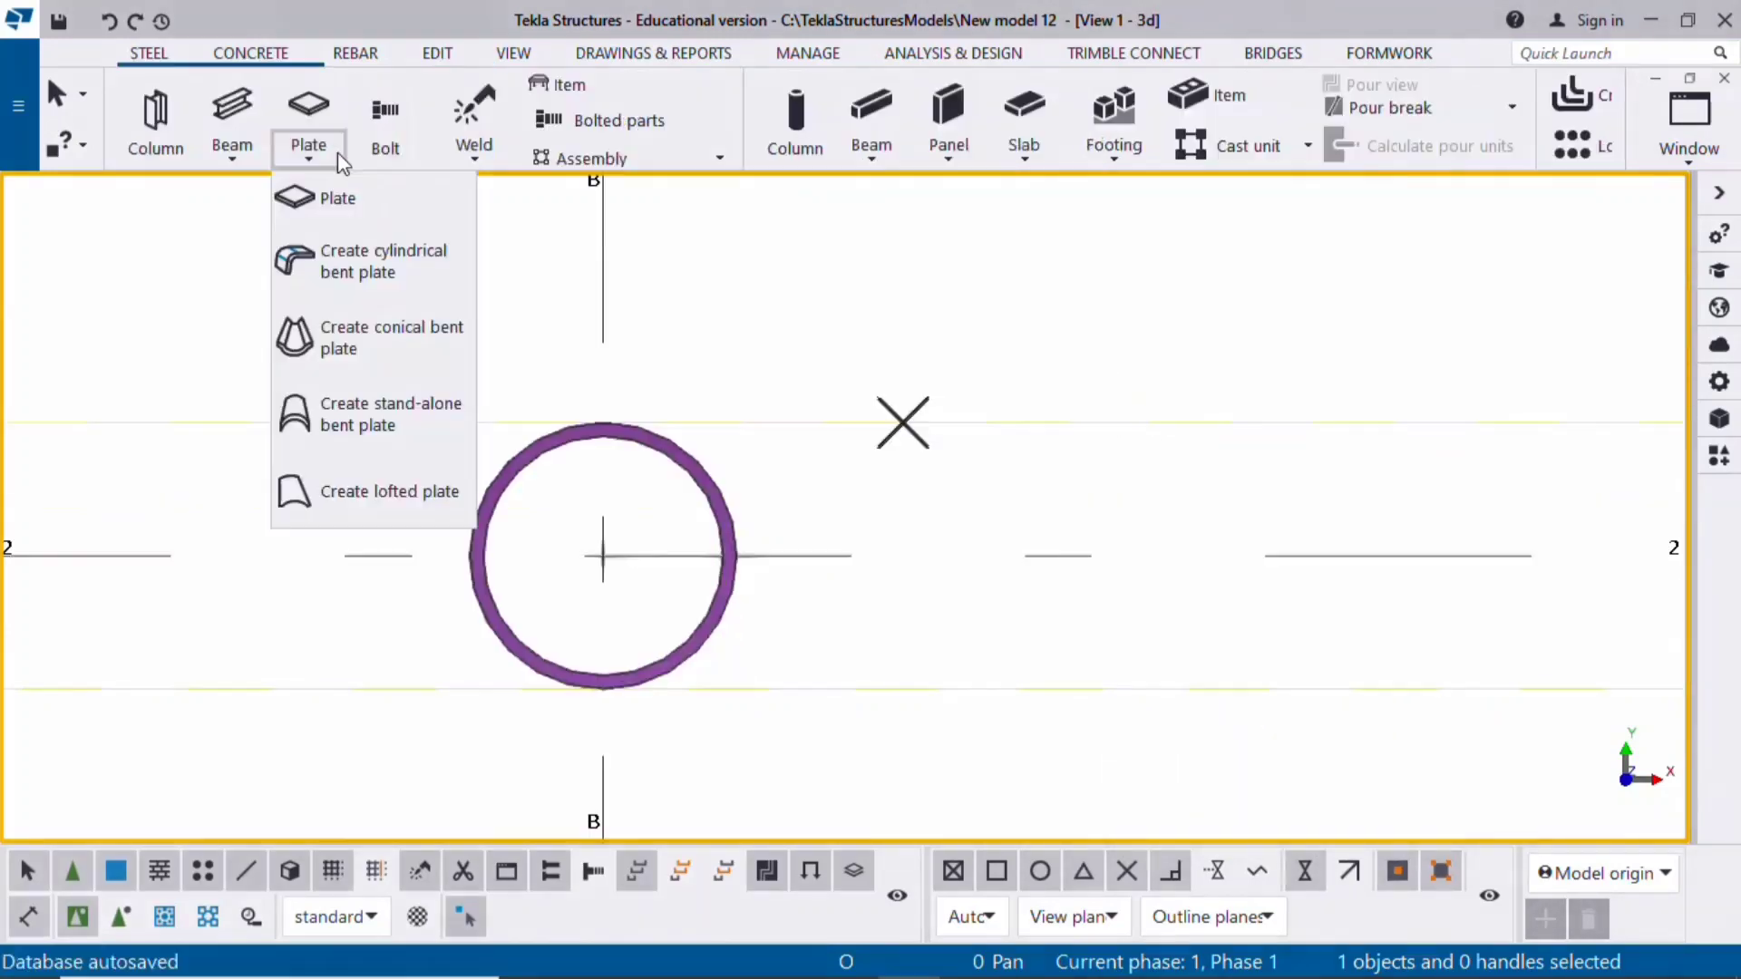
Create a rectangular steel plate about 360 by 200 mm between the two construction lines, starting at grid line B, and end the command
left_click(312, 198)
scroll(626, 419, "up", 2)
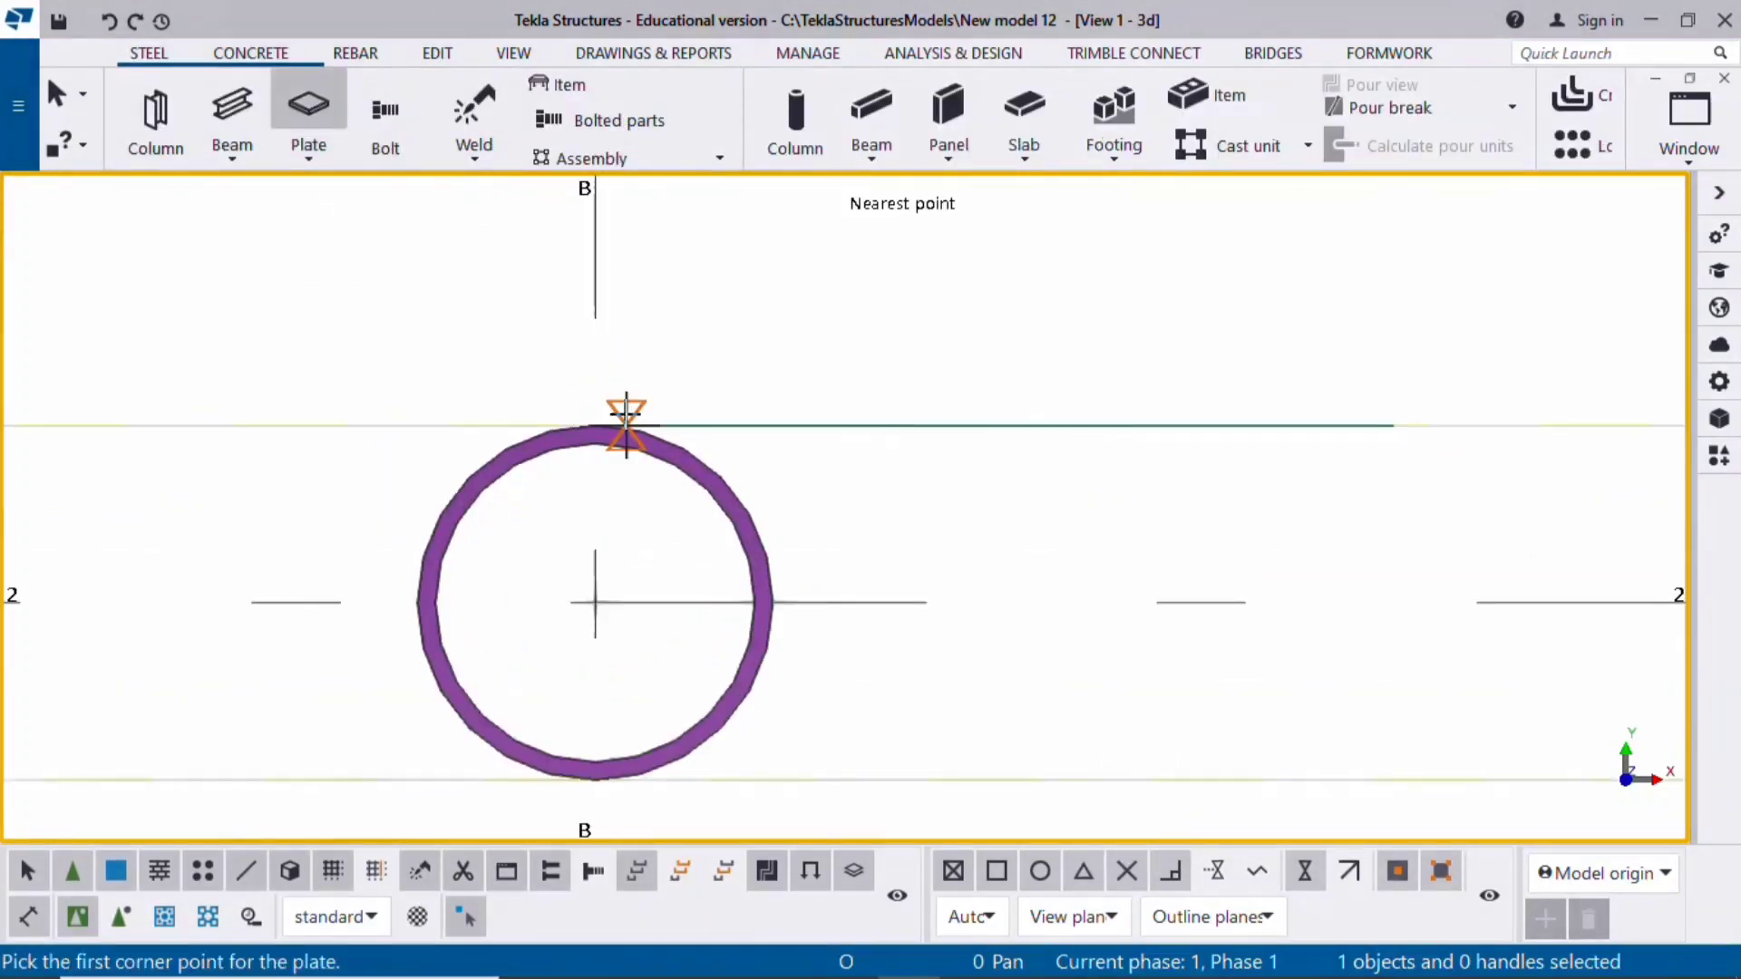
left_click(595, 425)
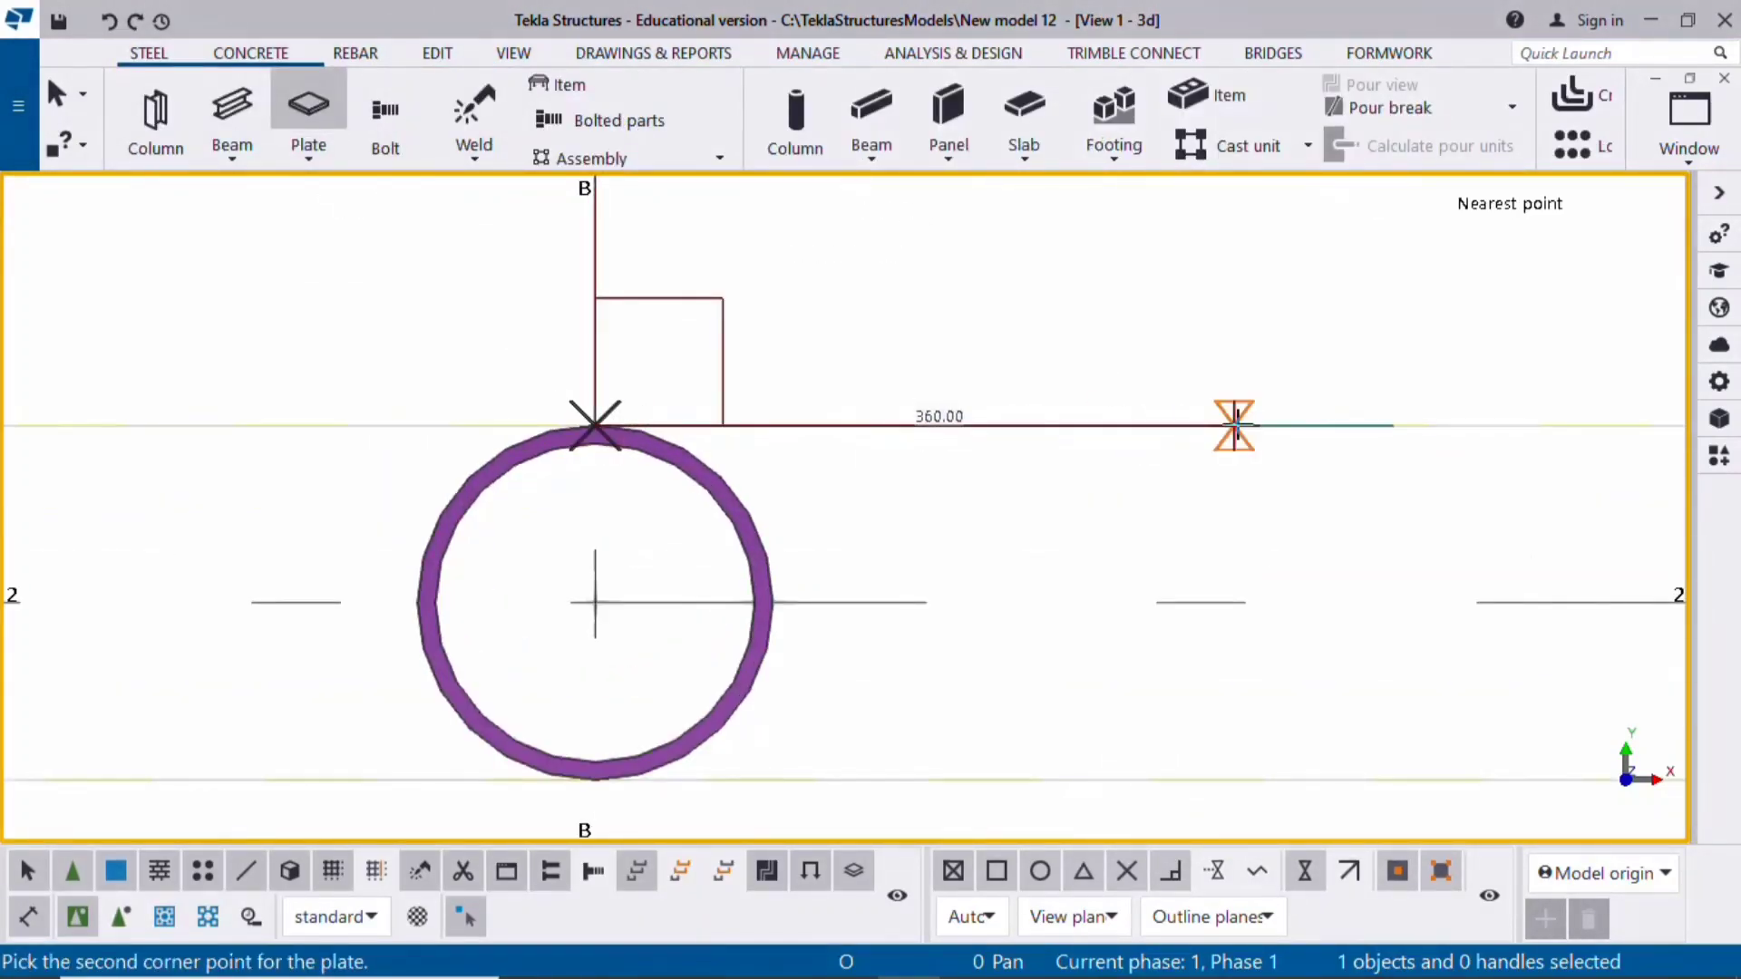
left_click(1235, 425)
left_click(1234, 780)
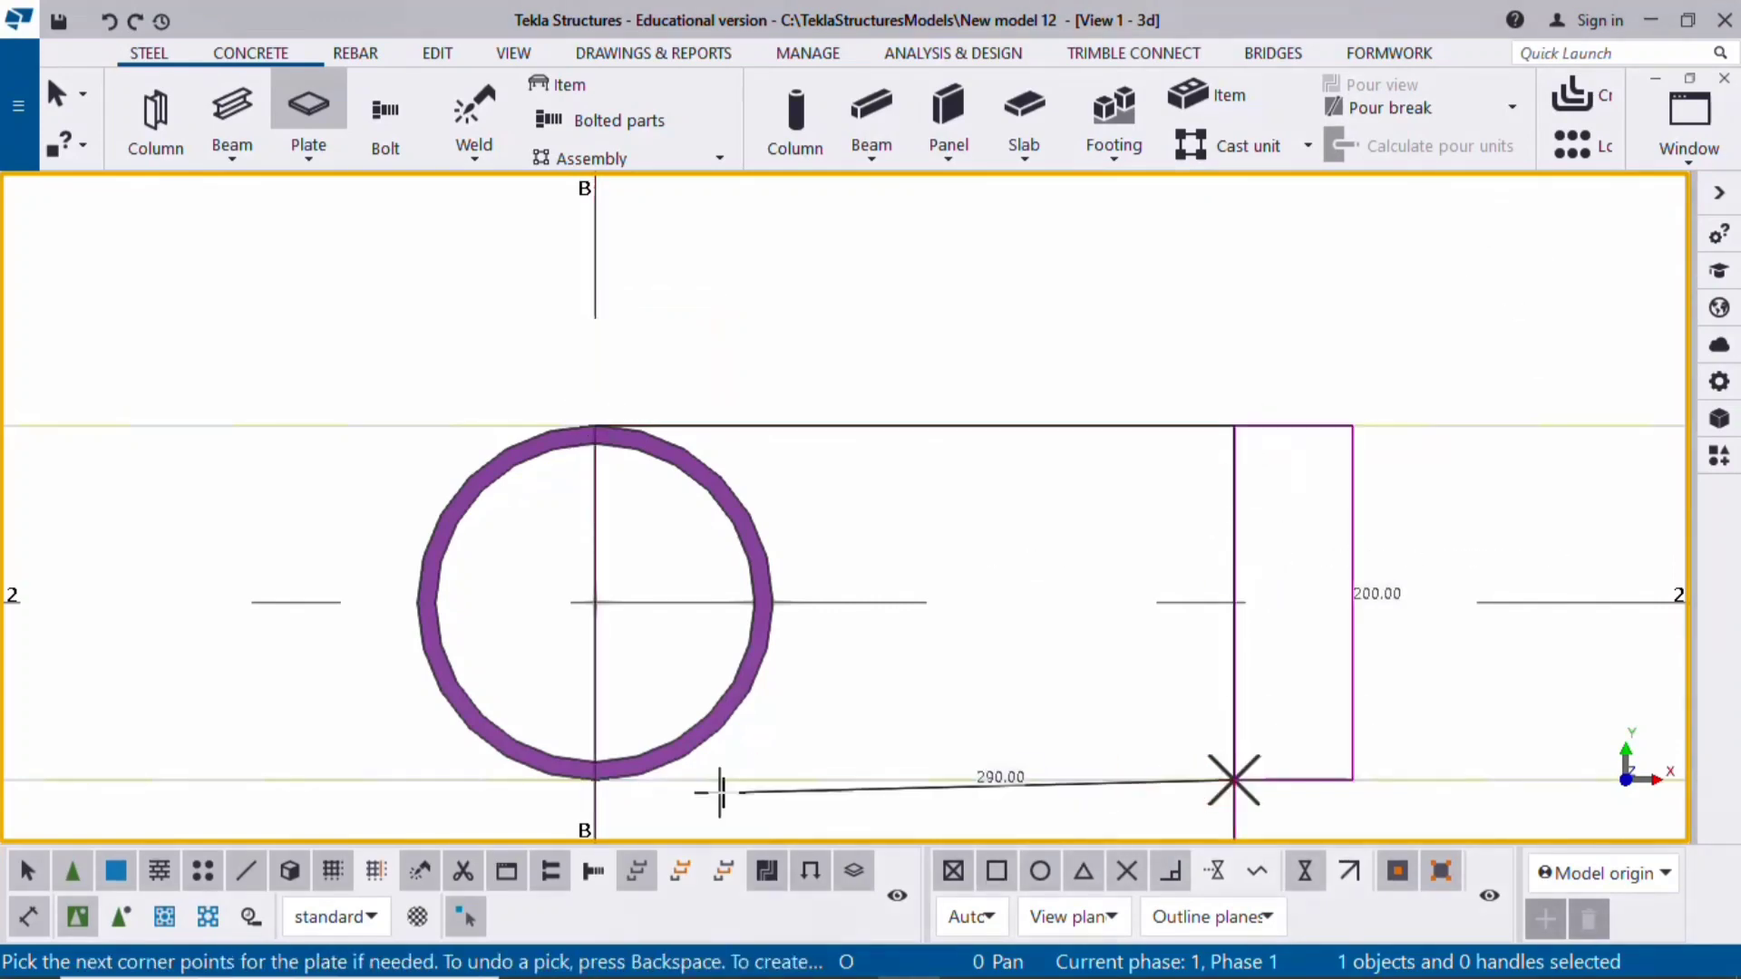
left_click(595, 780)
middle_click(418, 444)
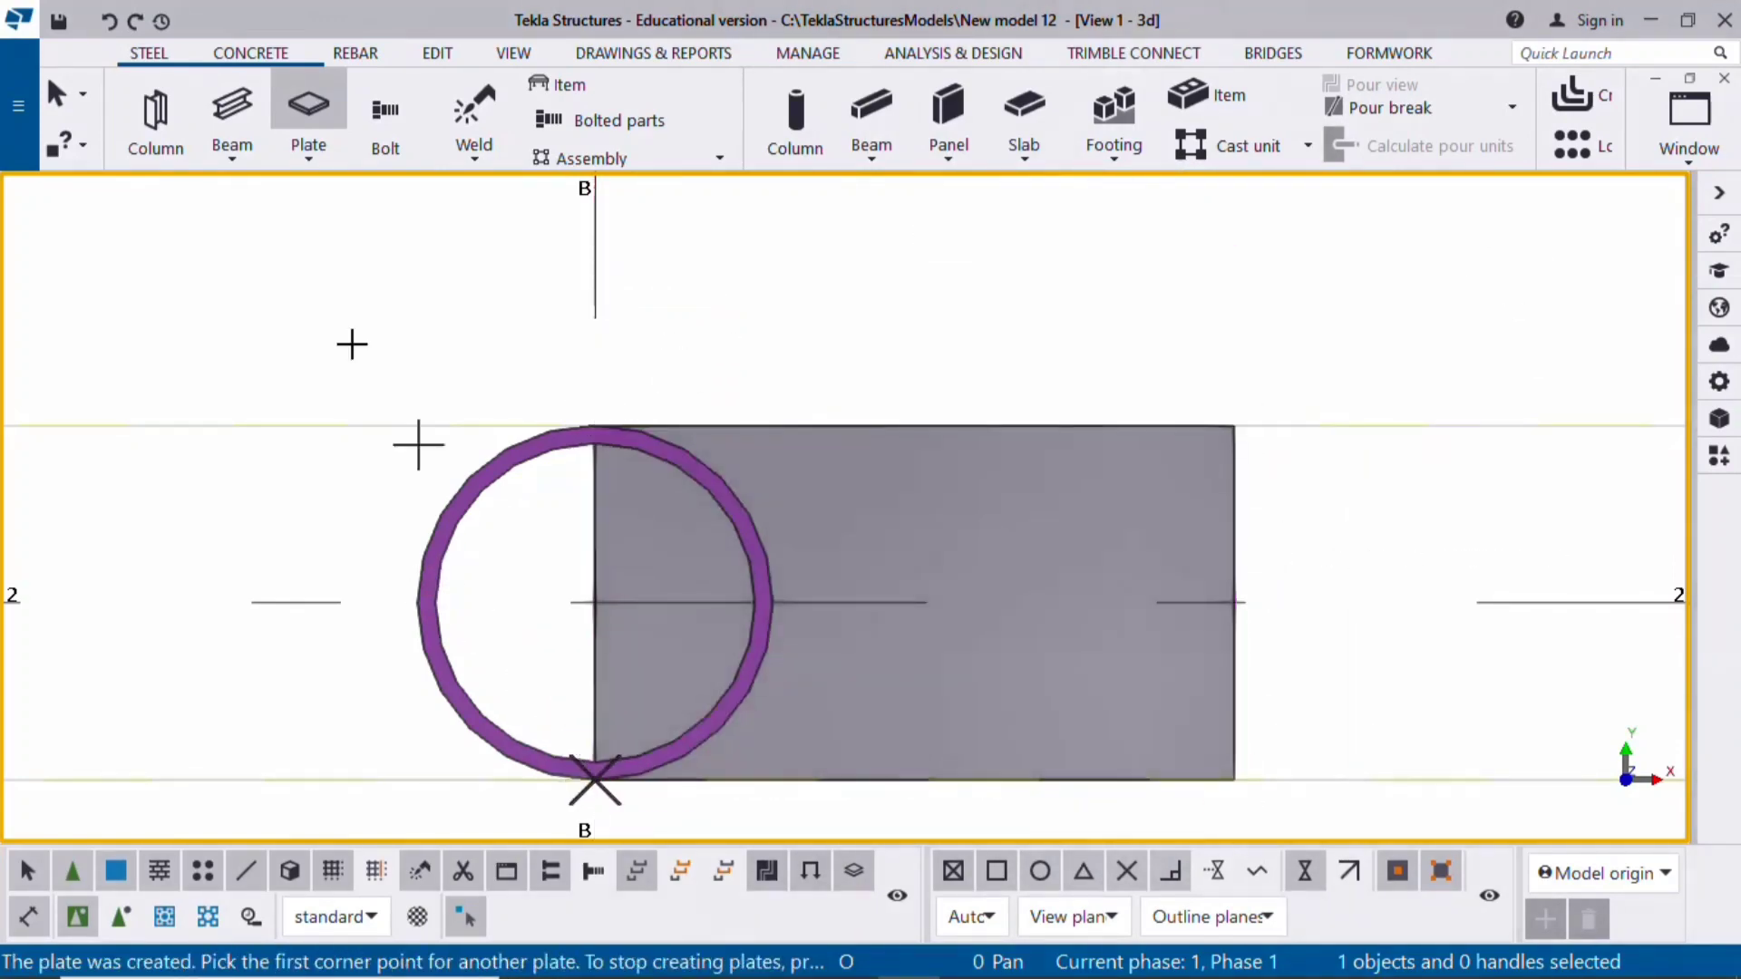
right_click(337, 309)
left_click(381, 331)
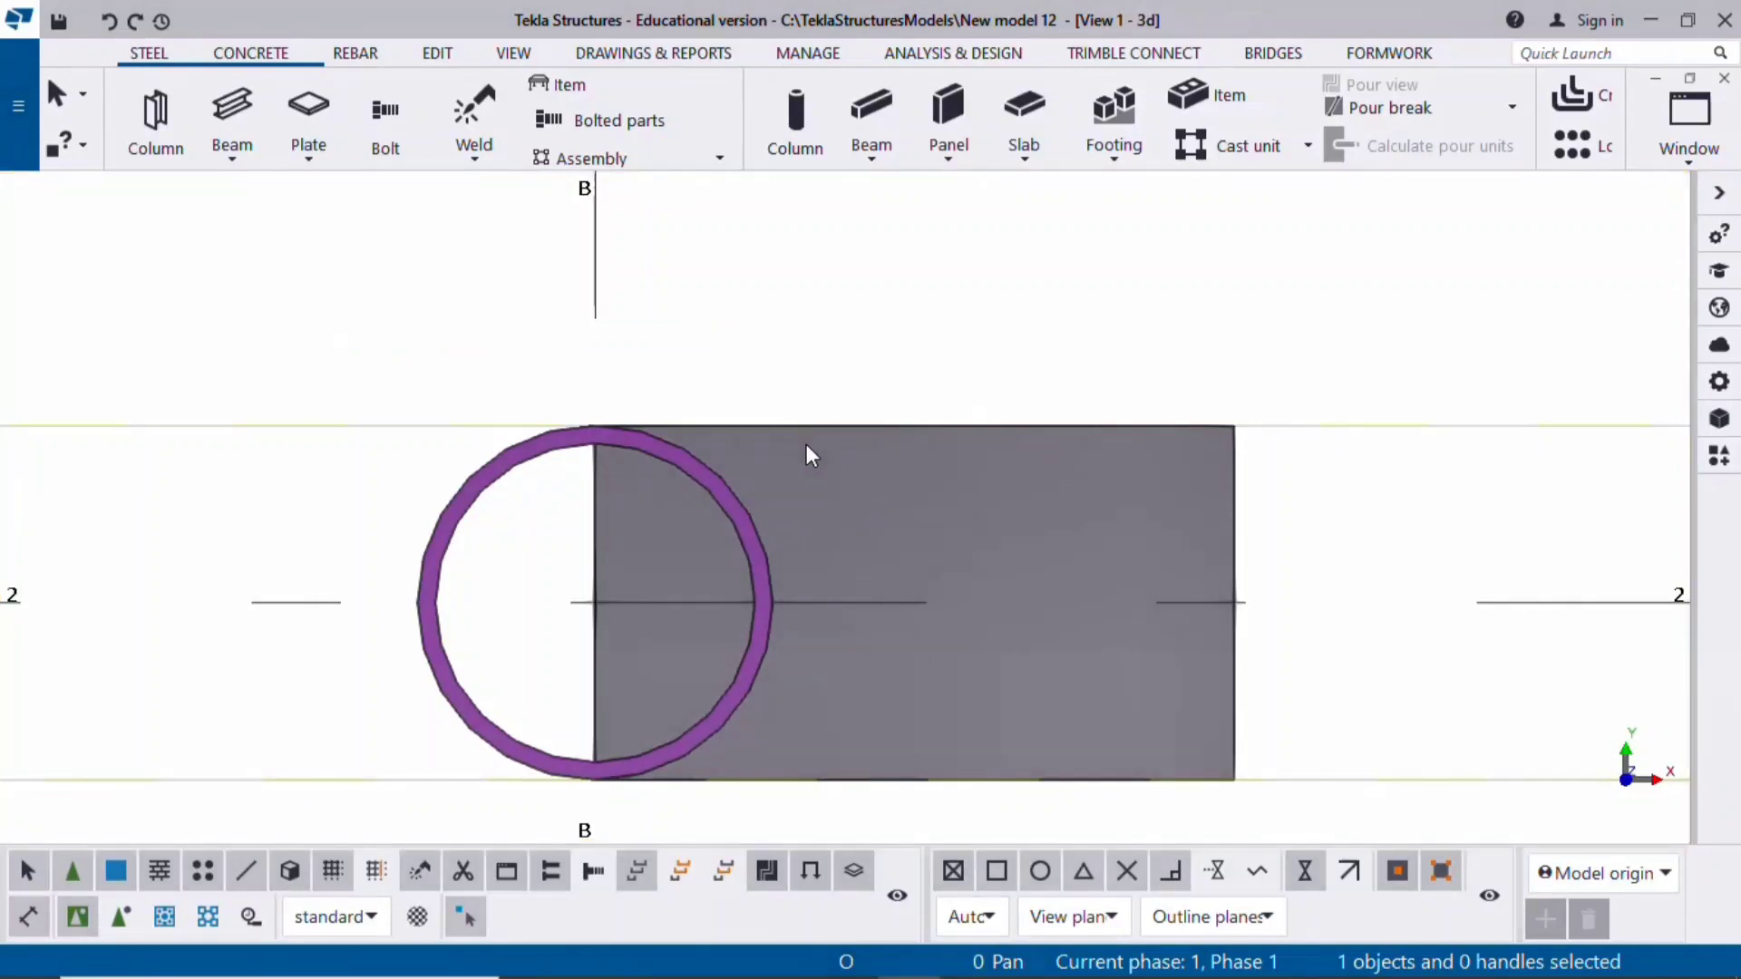
Set the plate's width across grid line 2 to 150 mm using its direct modification dimension
left_click(808, 446)
left_click(559, 599)
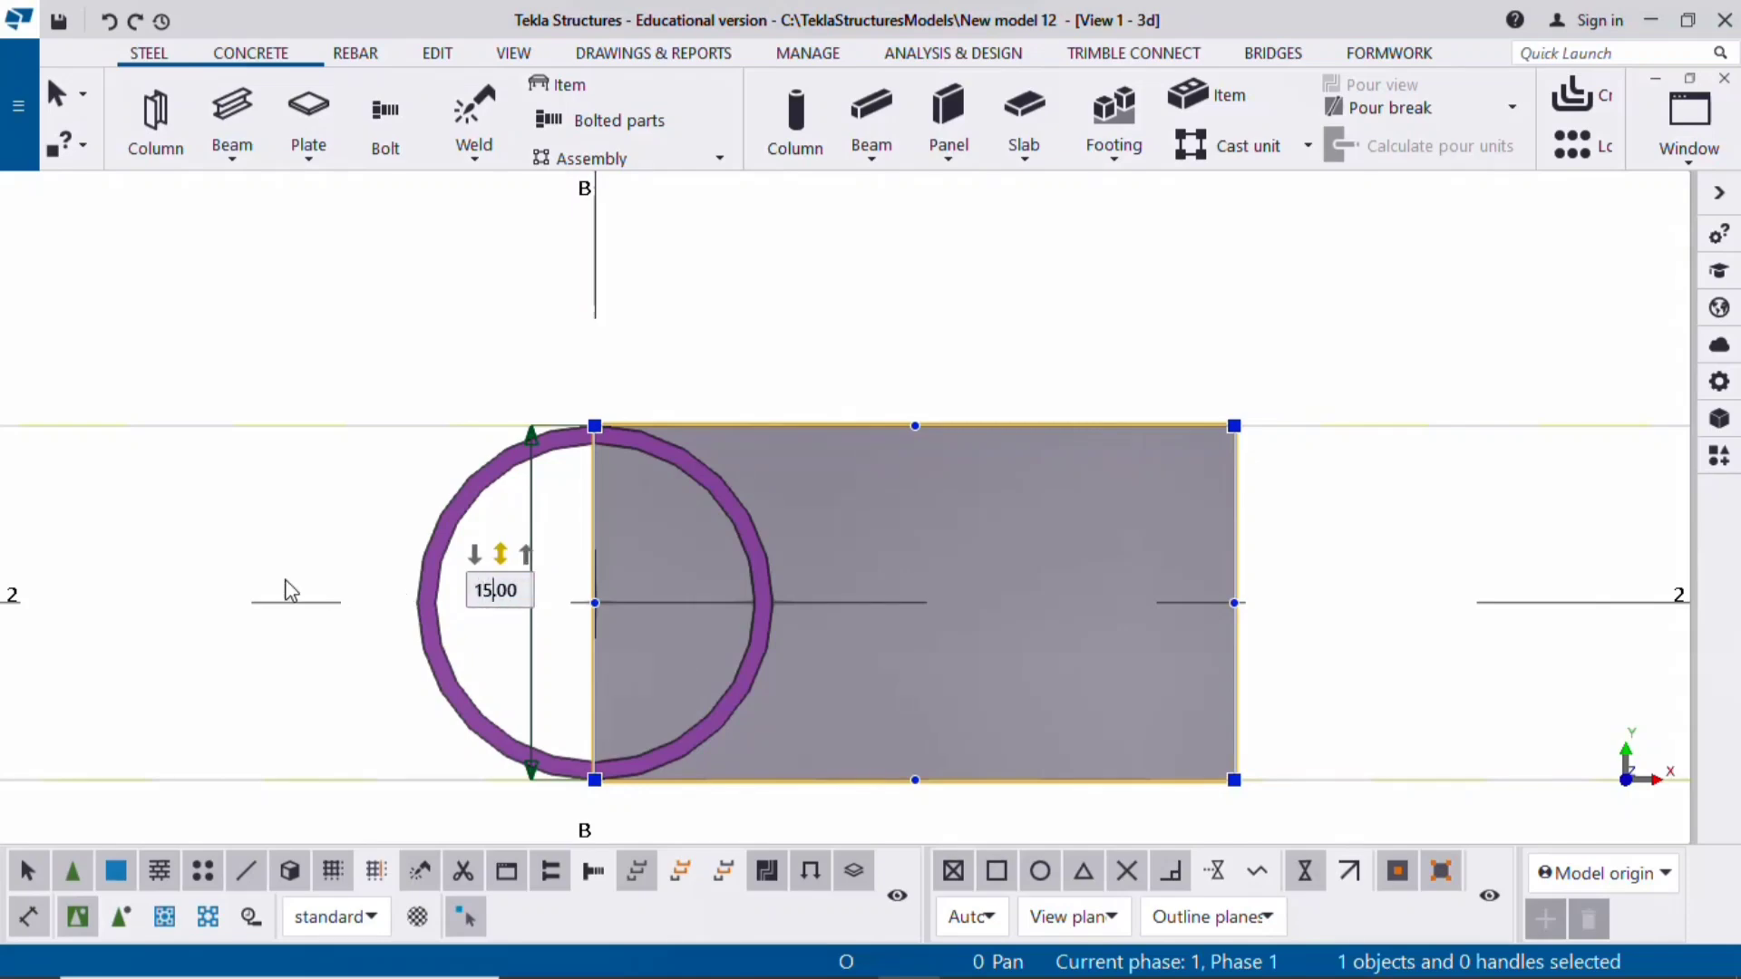
type("150.00")
key("Return")
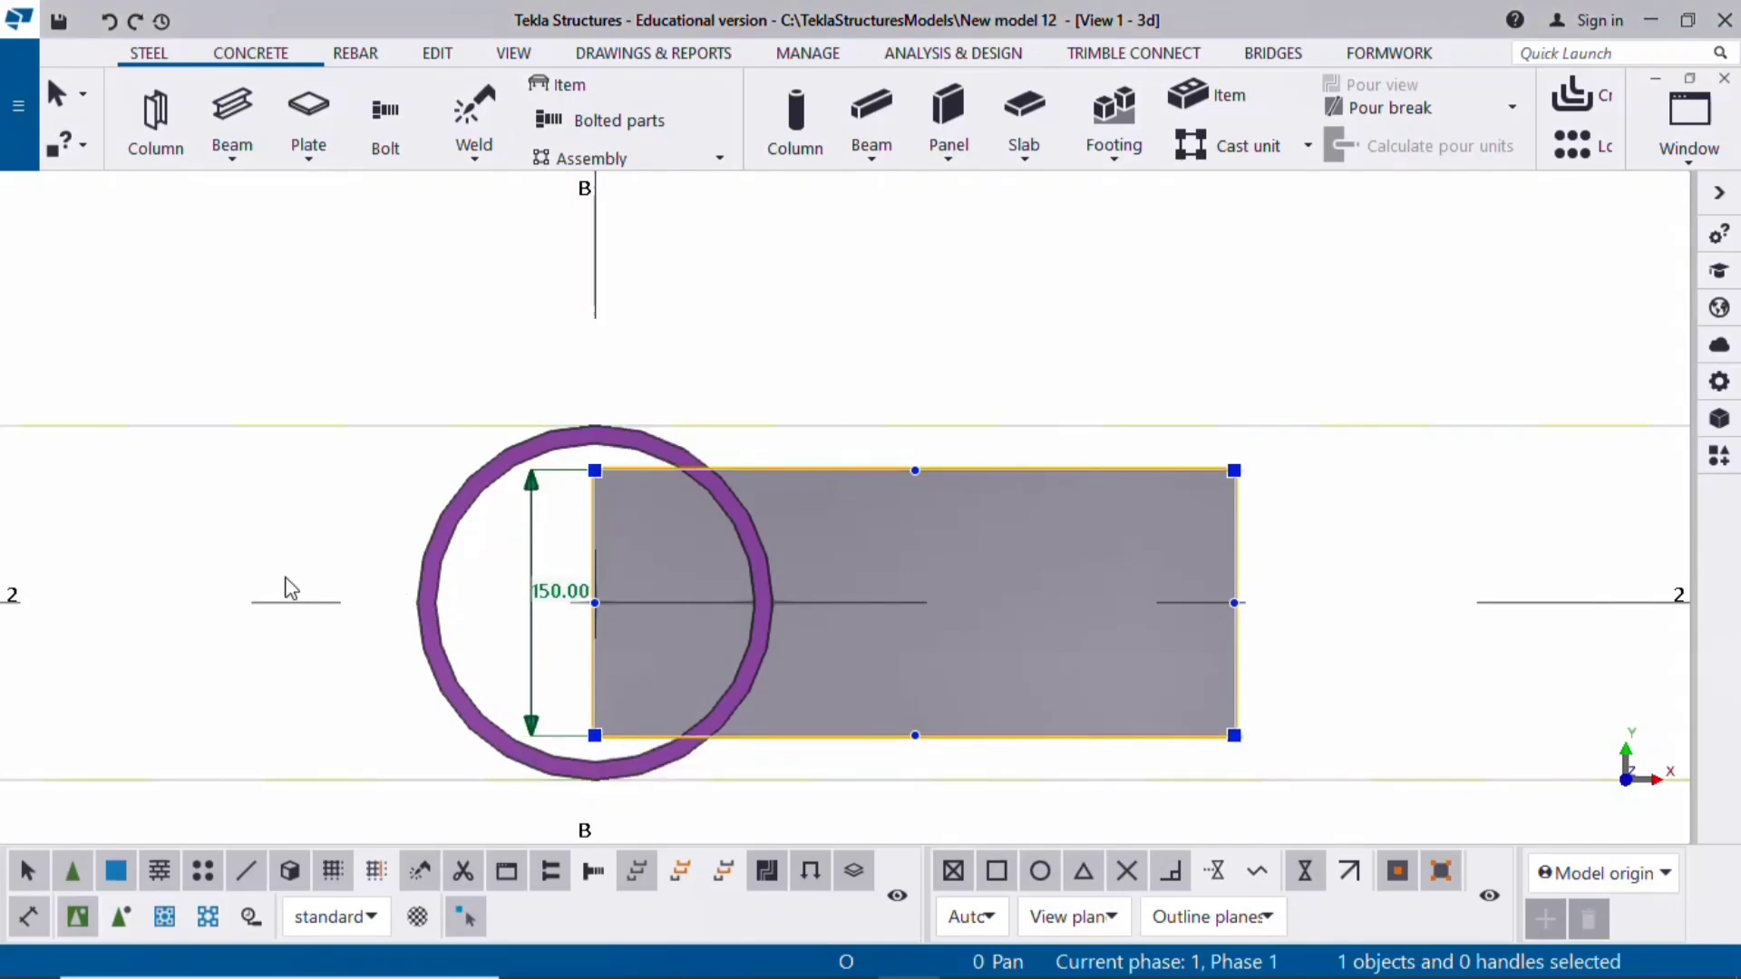
mouse_move(650, 465)
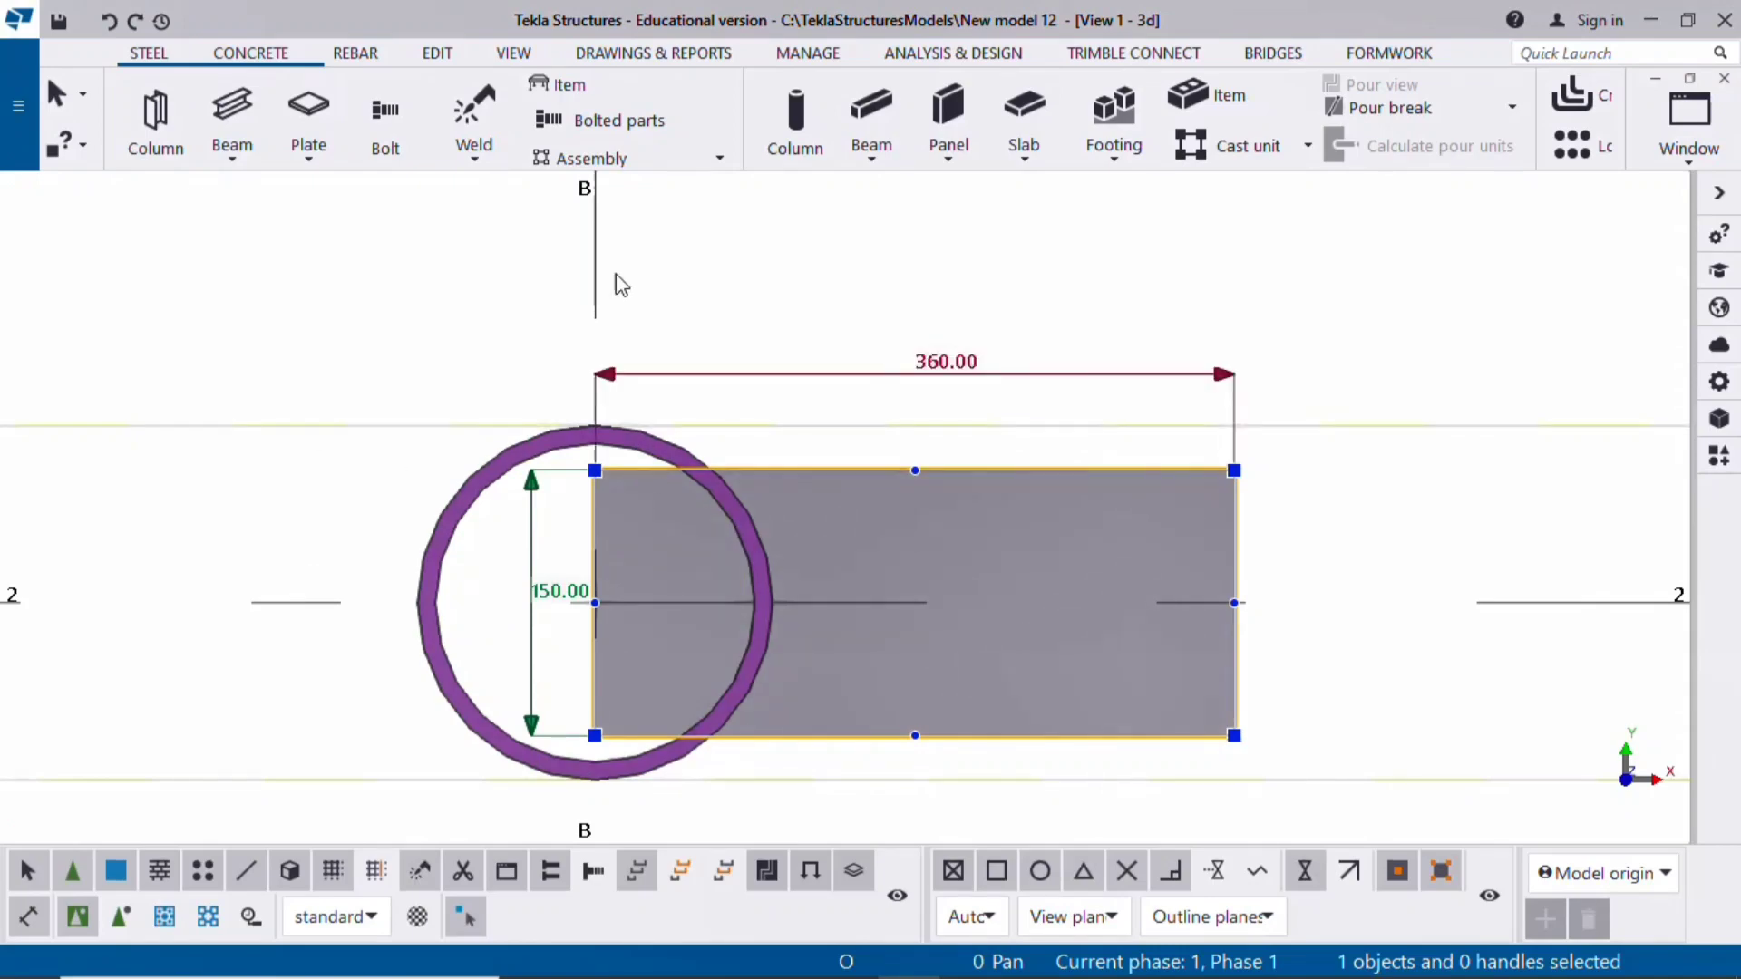
Cut the plate with the pipe column using Part cut, and end the command
middle_click_drag(737, 284, 670, 250)
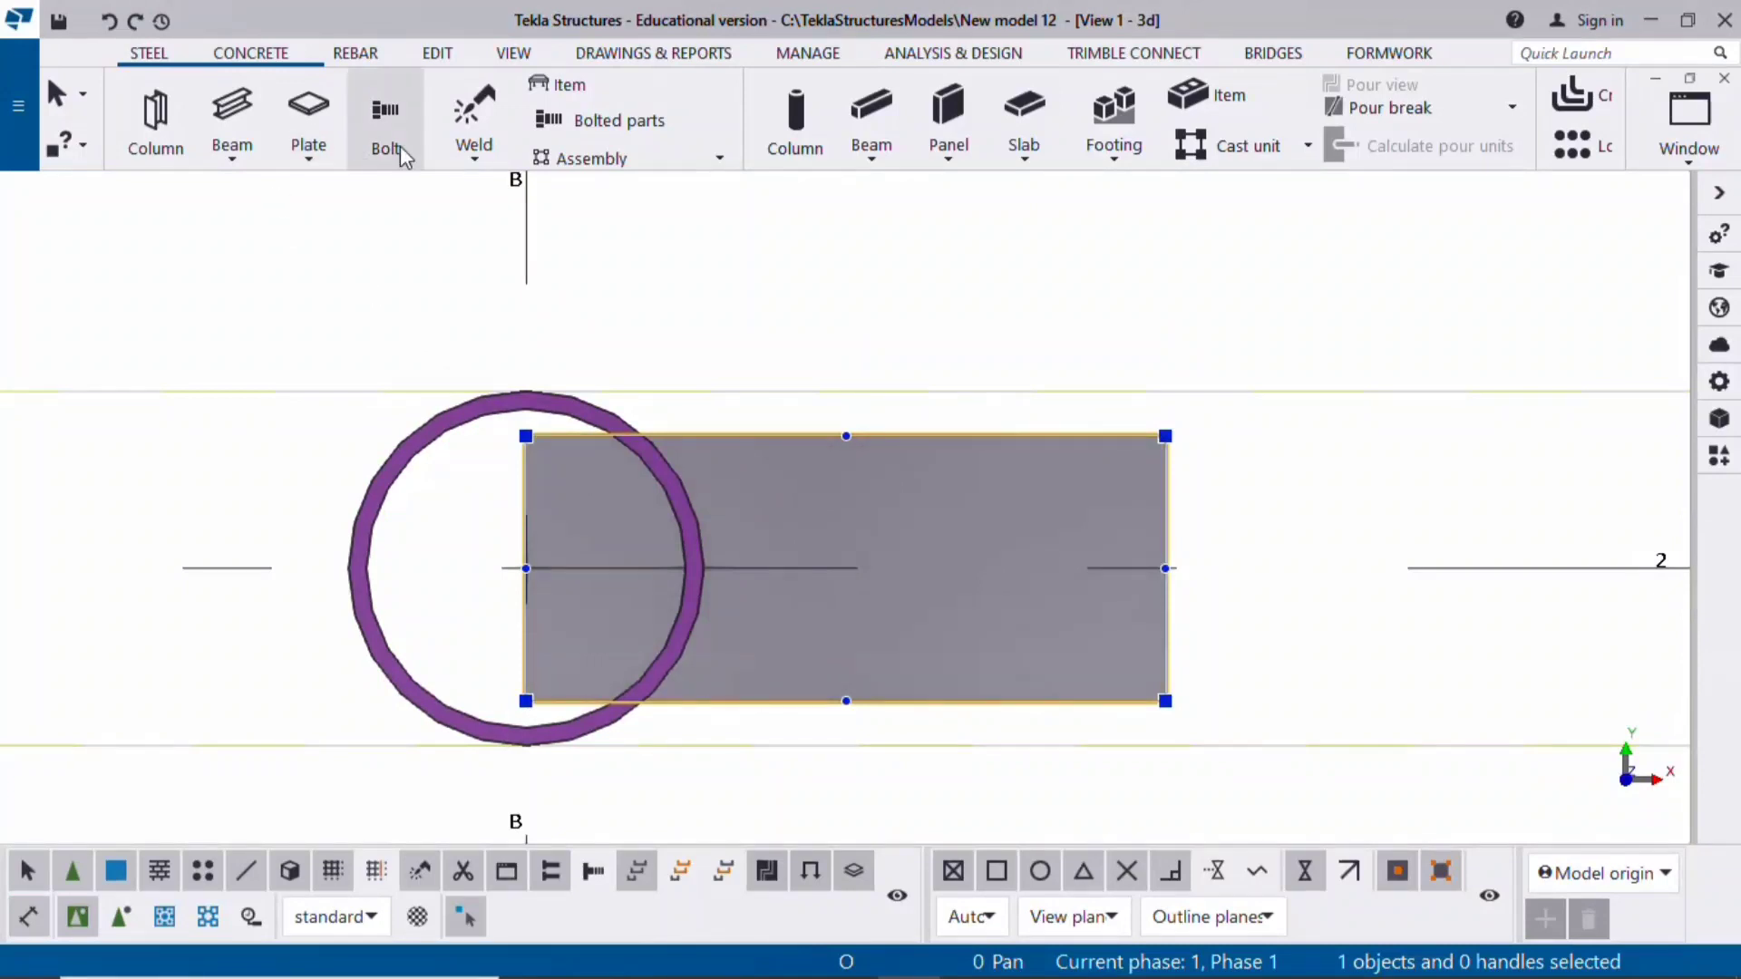
left_click(431, 60)
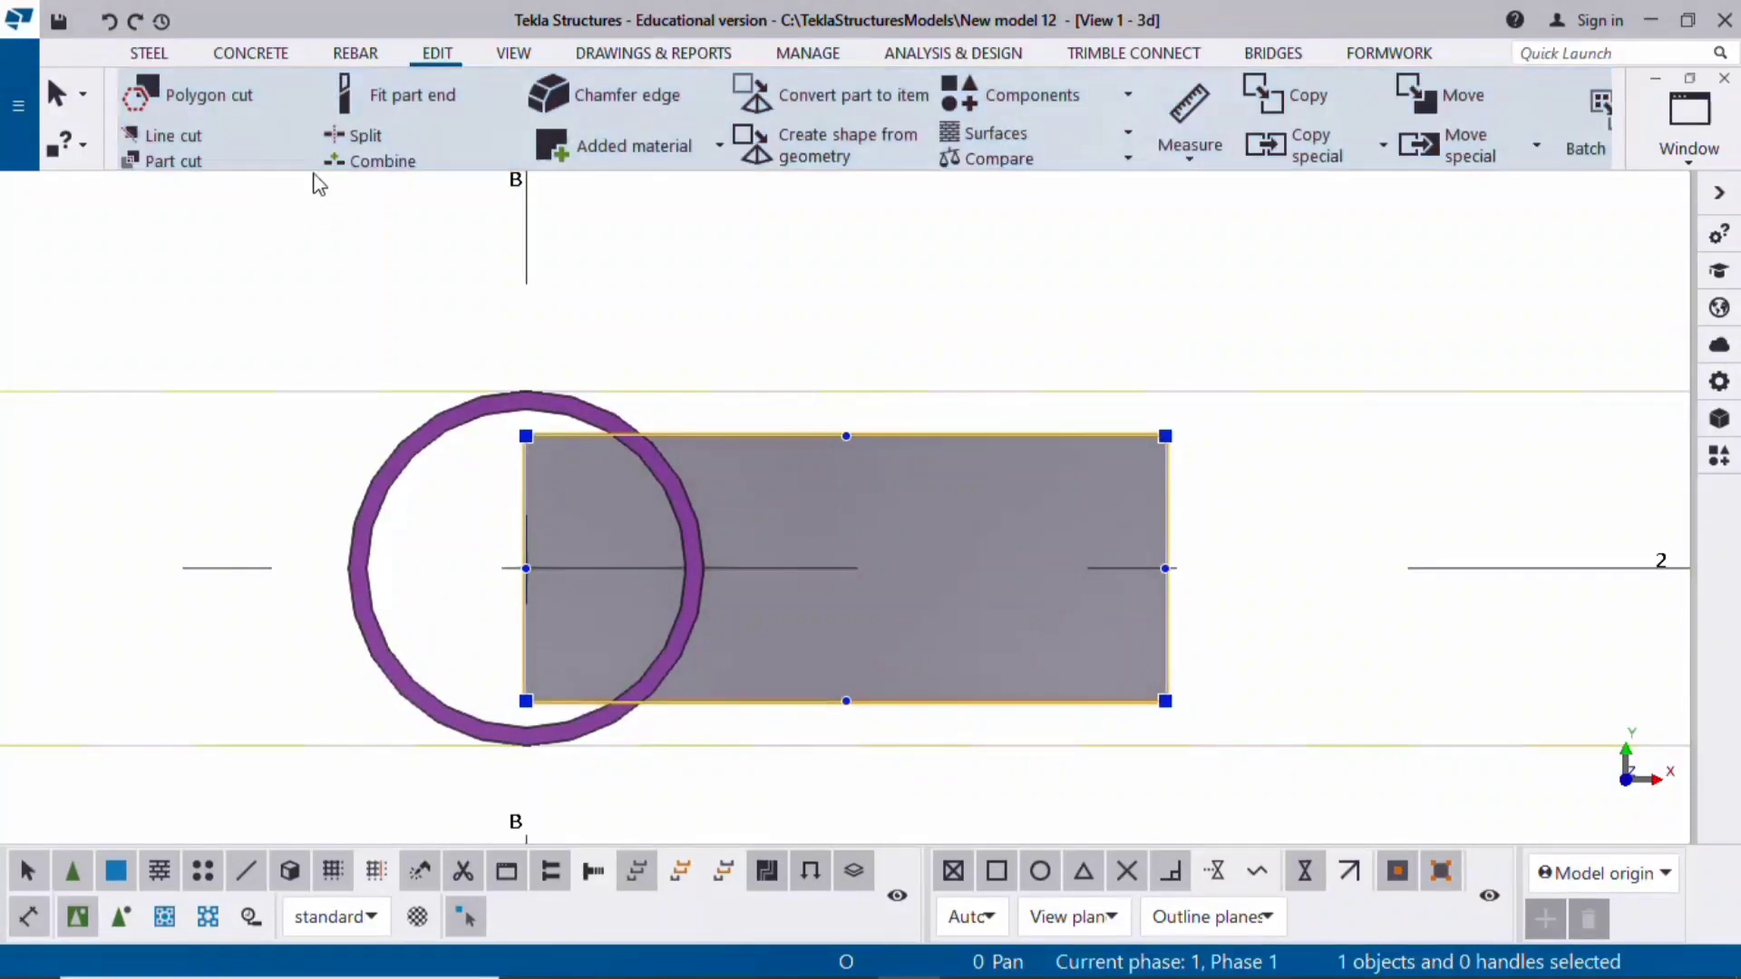
left_click(173, 160)
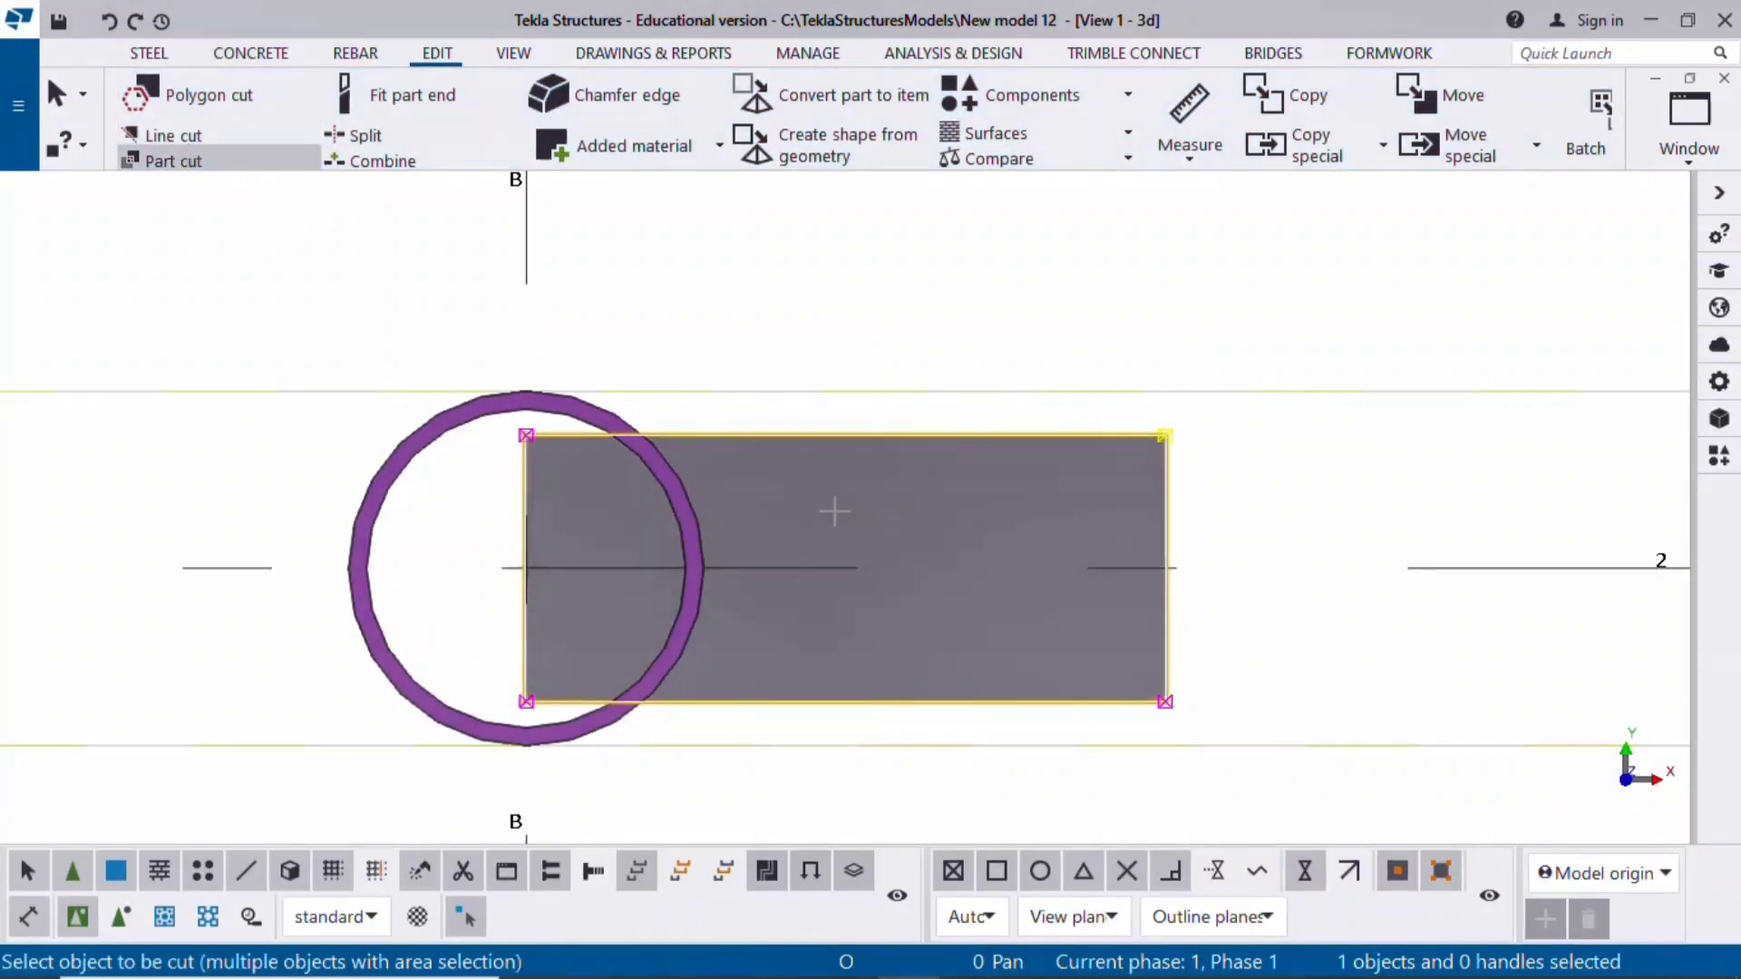
scroll(827, 513, "up", 1)
left_click(805, 449)
left_click(313, 511)
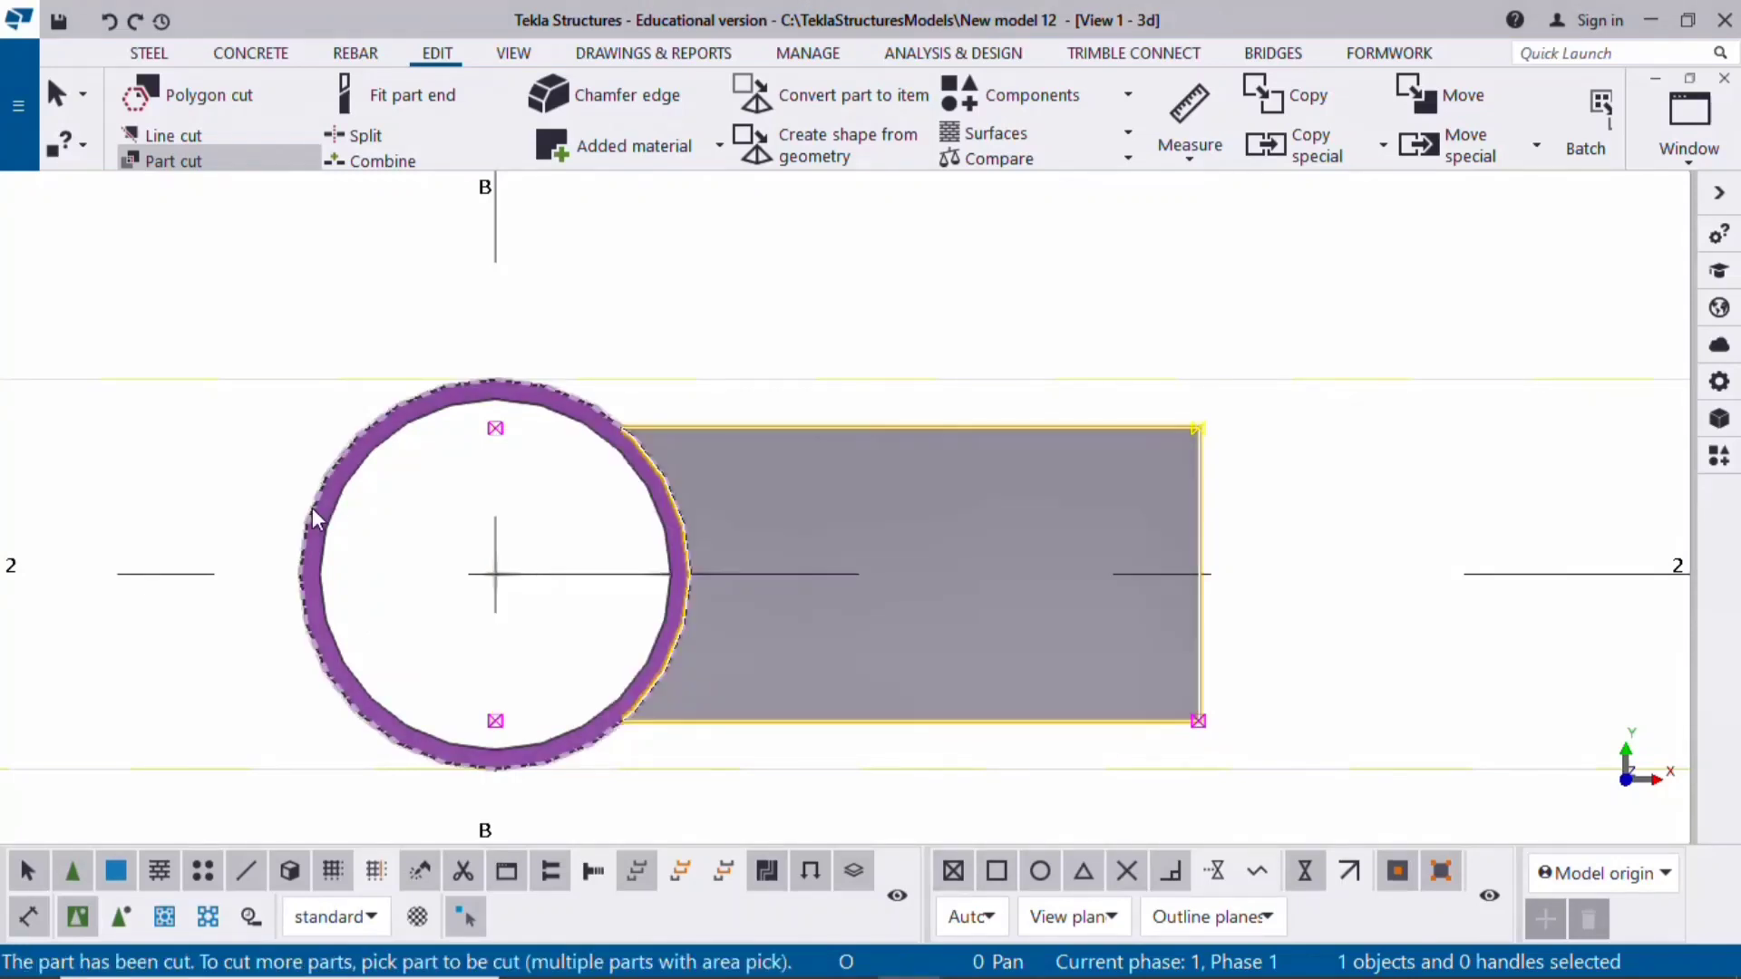
right_click(214, 340)
left_click(254, 356)
Switch the view to 3D and frame the plate at the base of the pipe column
scroll(696, 328, "down", 1)
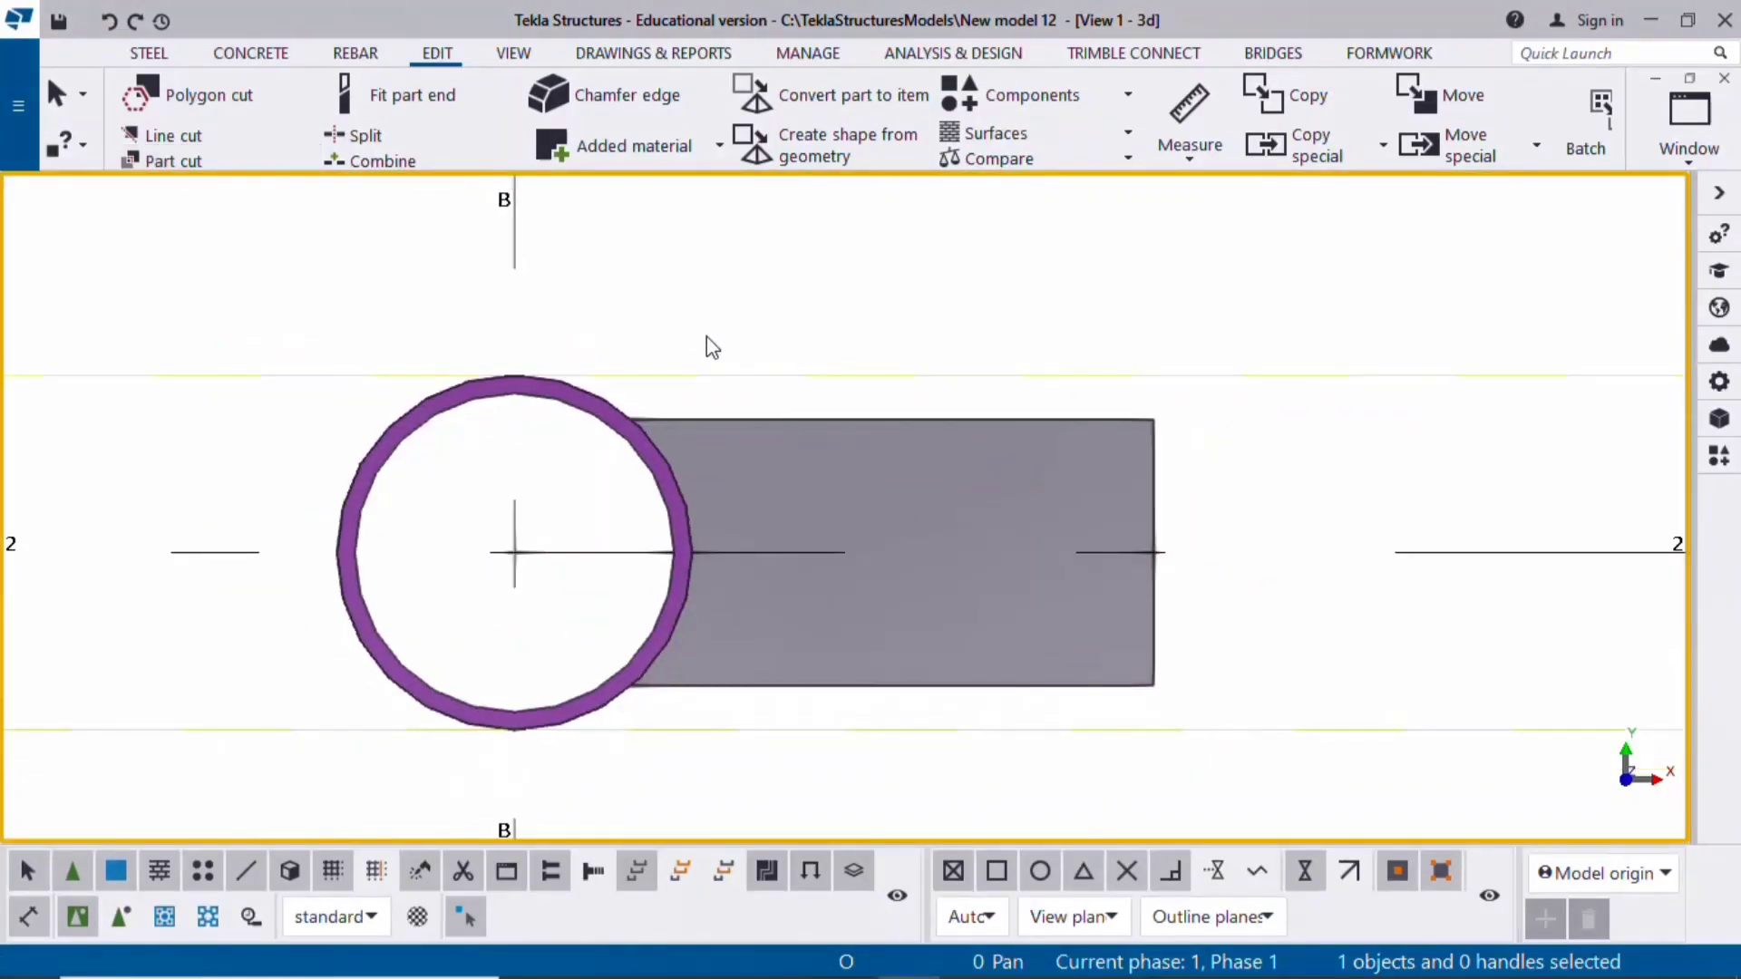
key("ctrl+p")
scroll(886, 510, "up", 7)
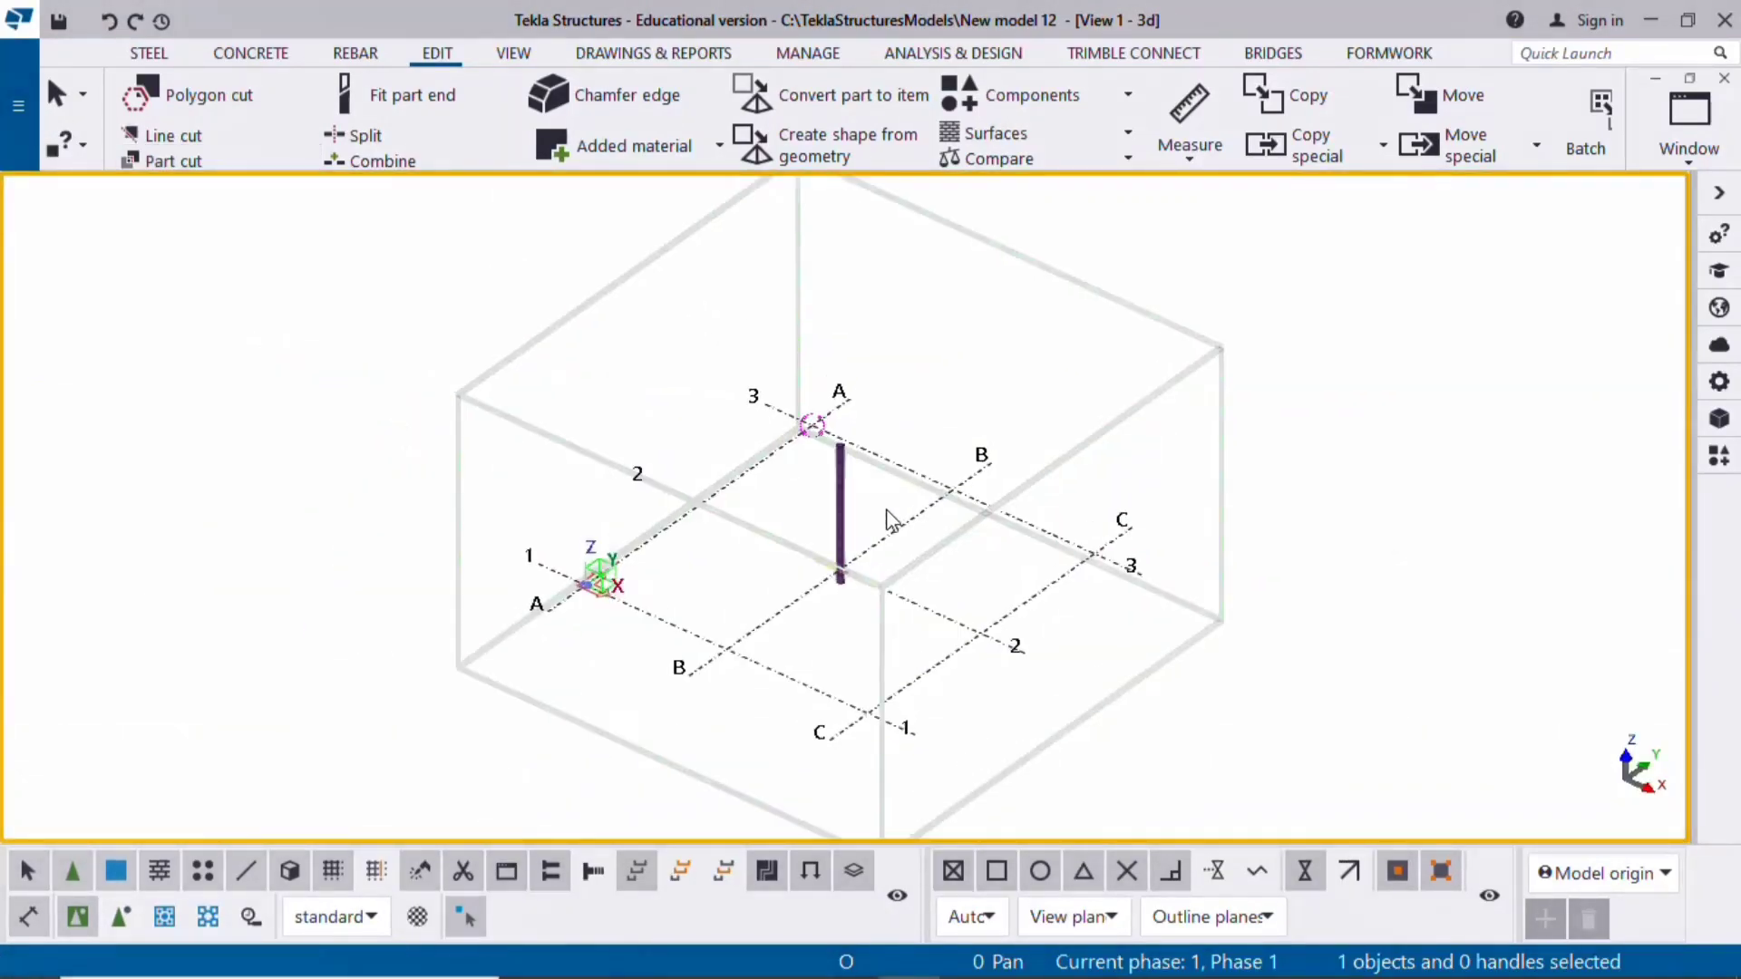
scroll(841, 602, "up", 8)
middle_click_drag(762, 649, 722, 701, "ctrl")
scroll(964, 642, "down", 3)
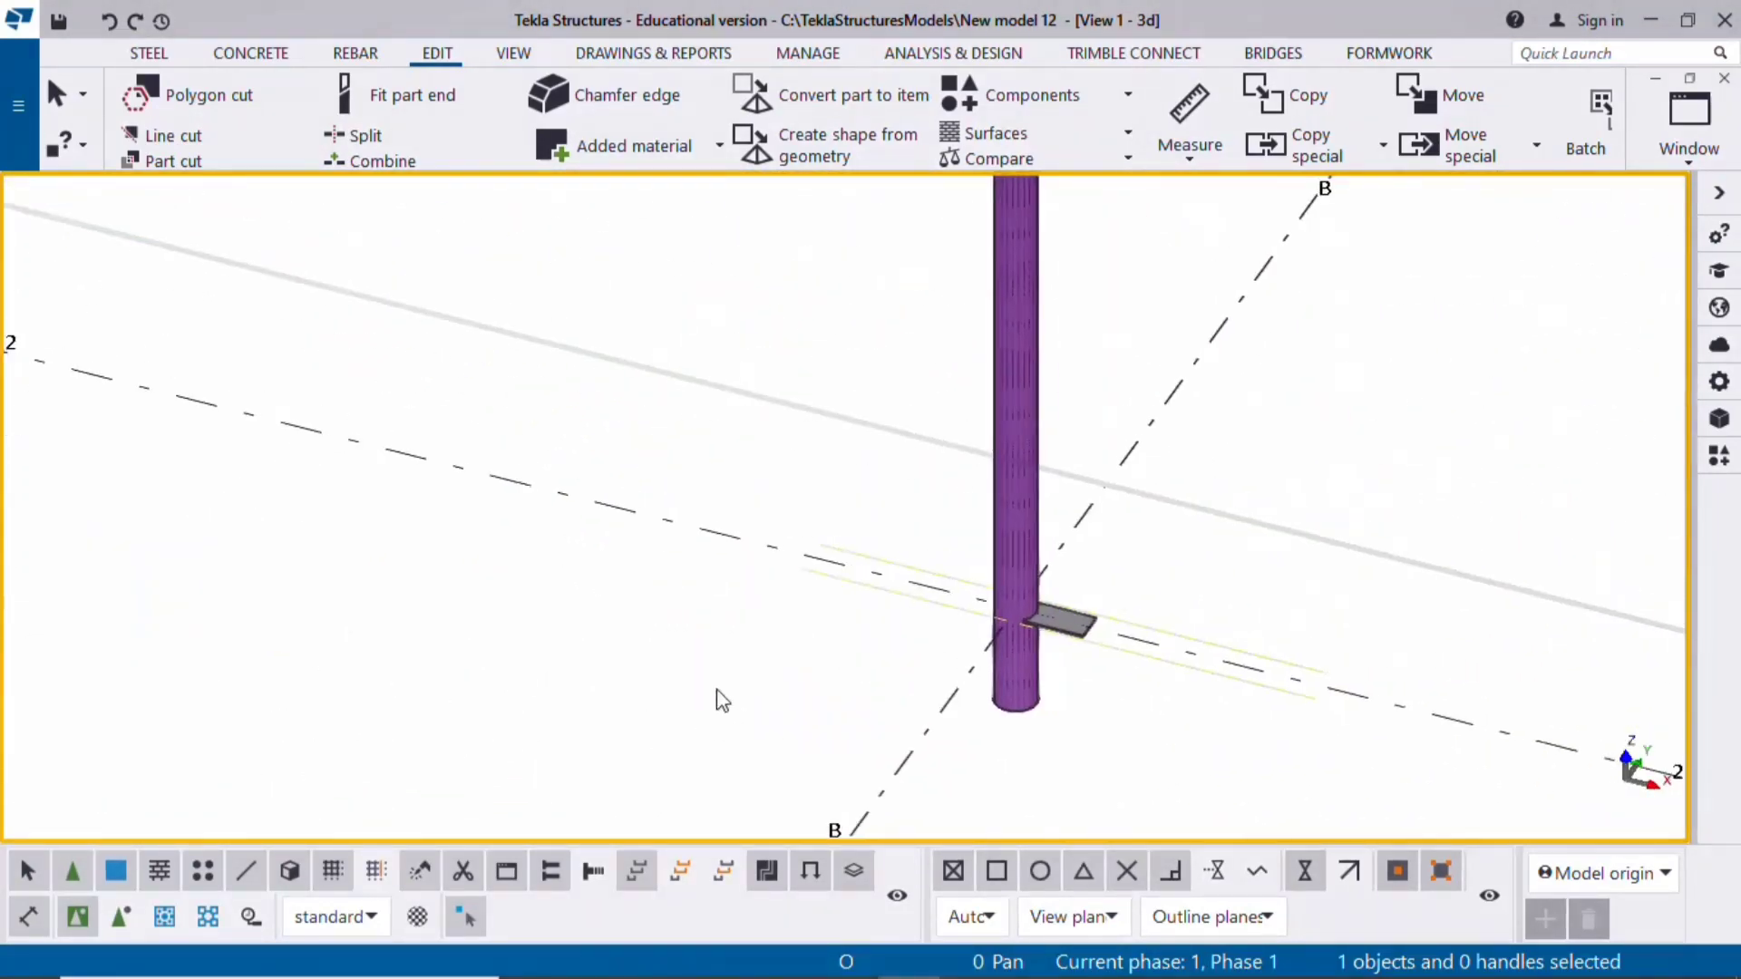
Hide cuts and added material in the model through the 3D view's object display settings, and close the view properties
double_click(678, 310)
left_click(1083, 719)
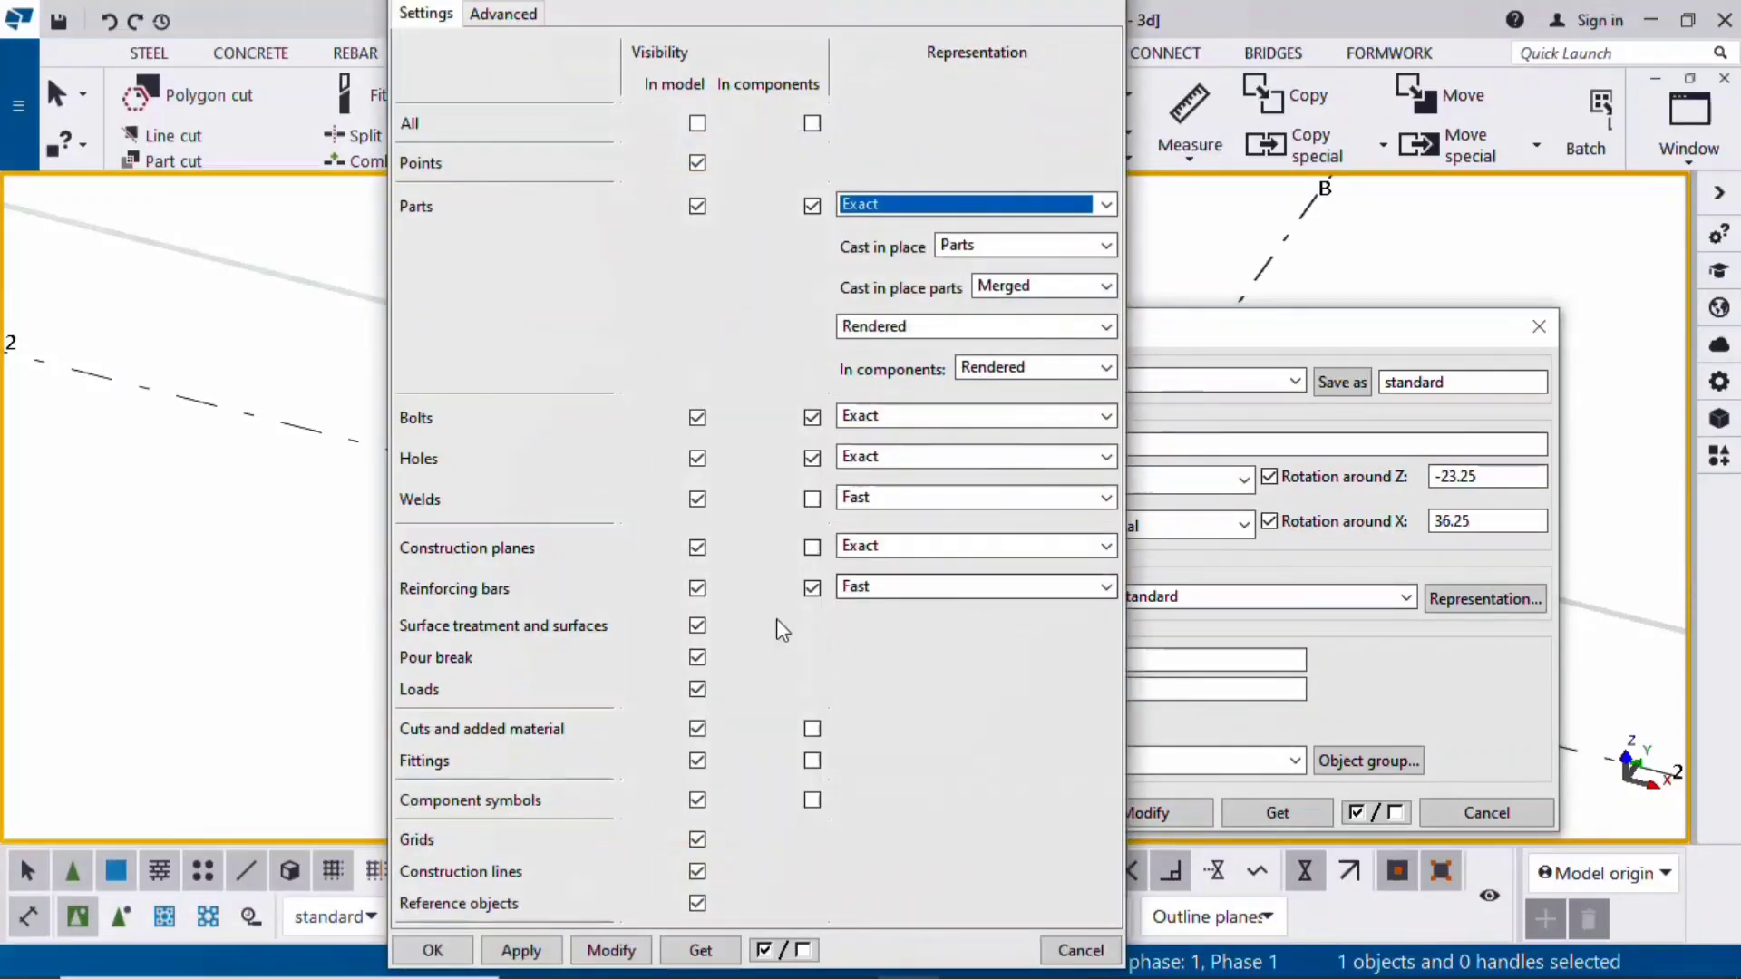
left_click(698, 730)
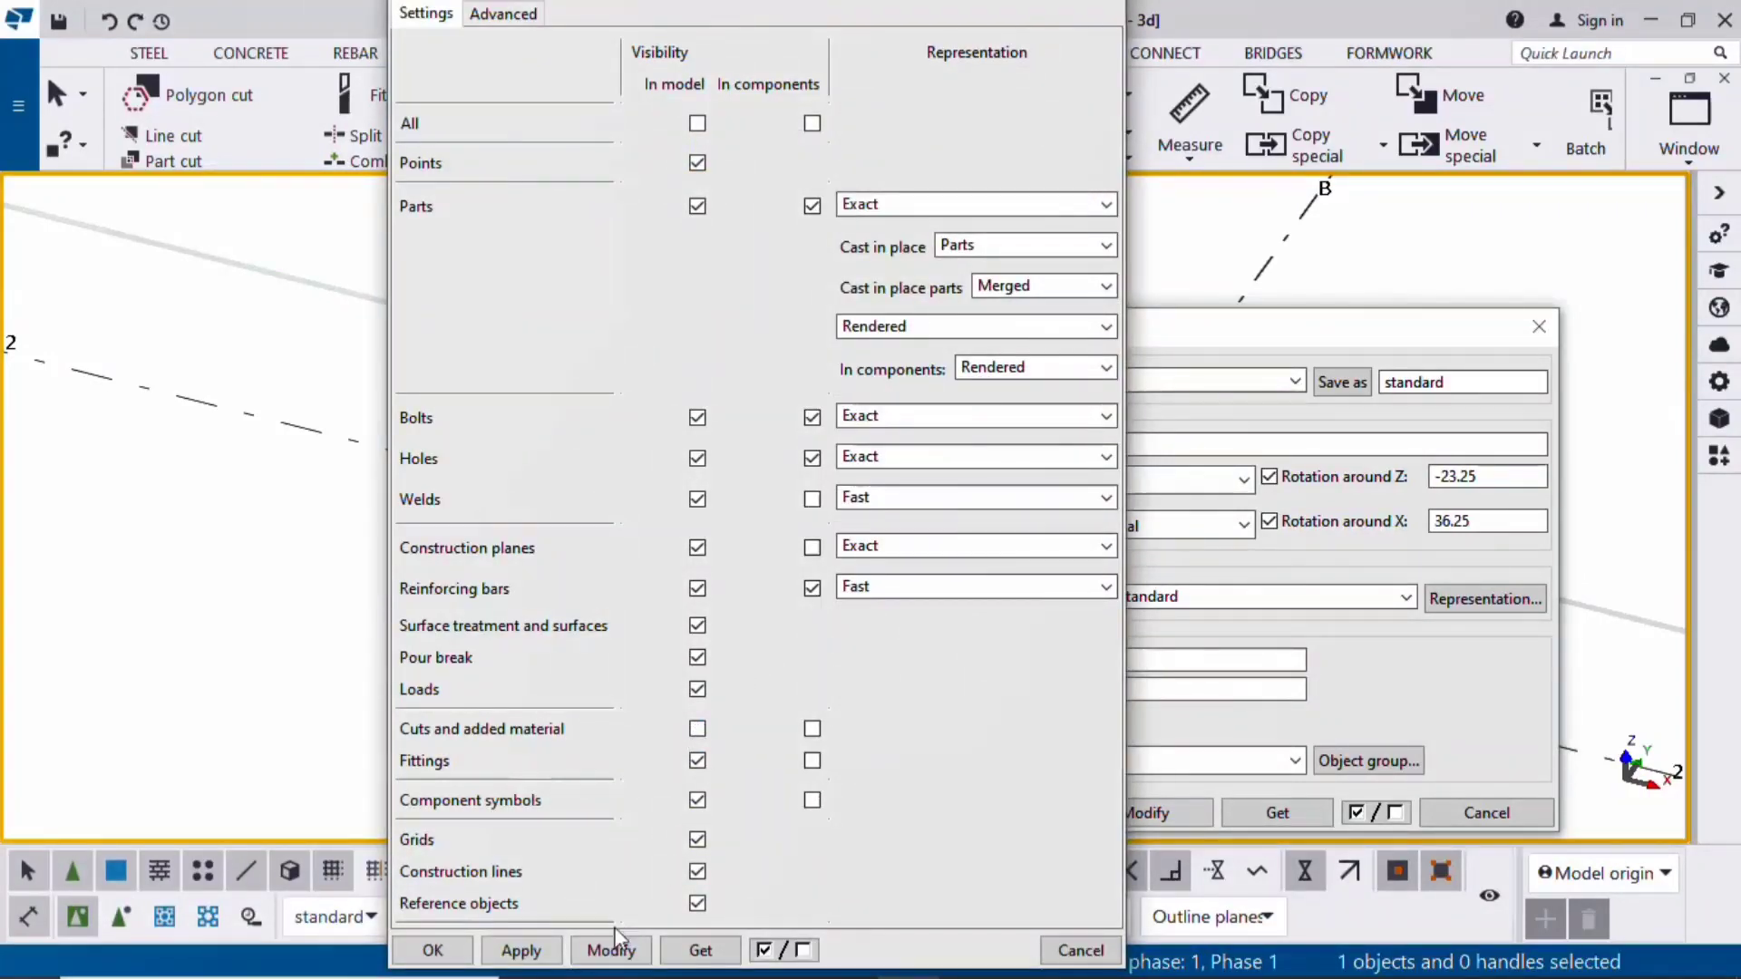
left_click(435, 951)
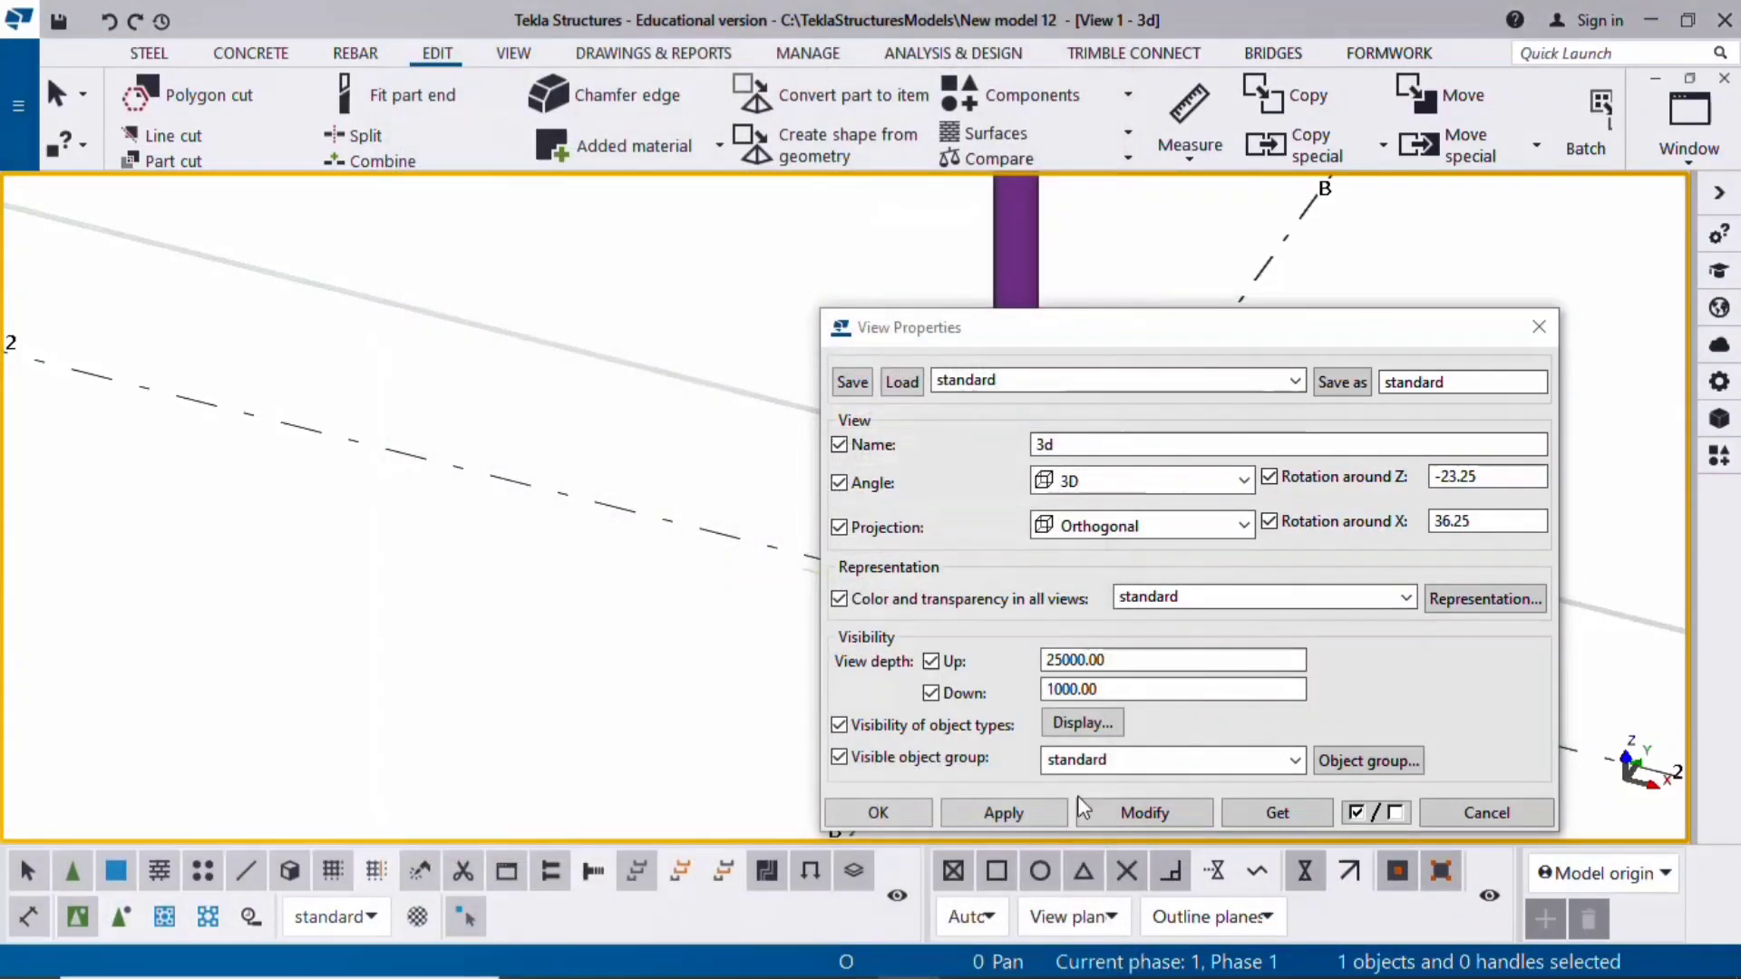
left_click(1539, 326)
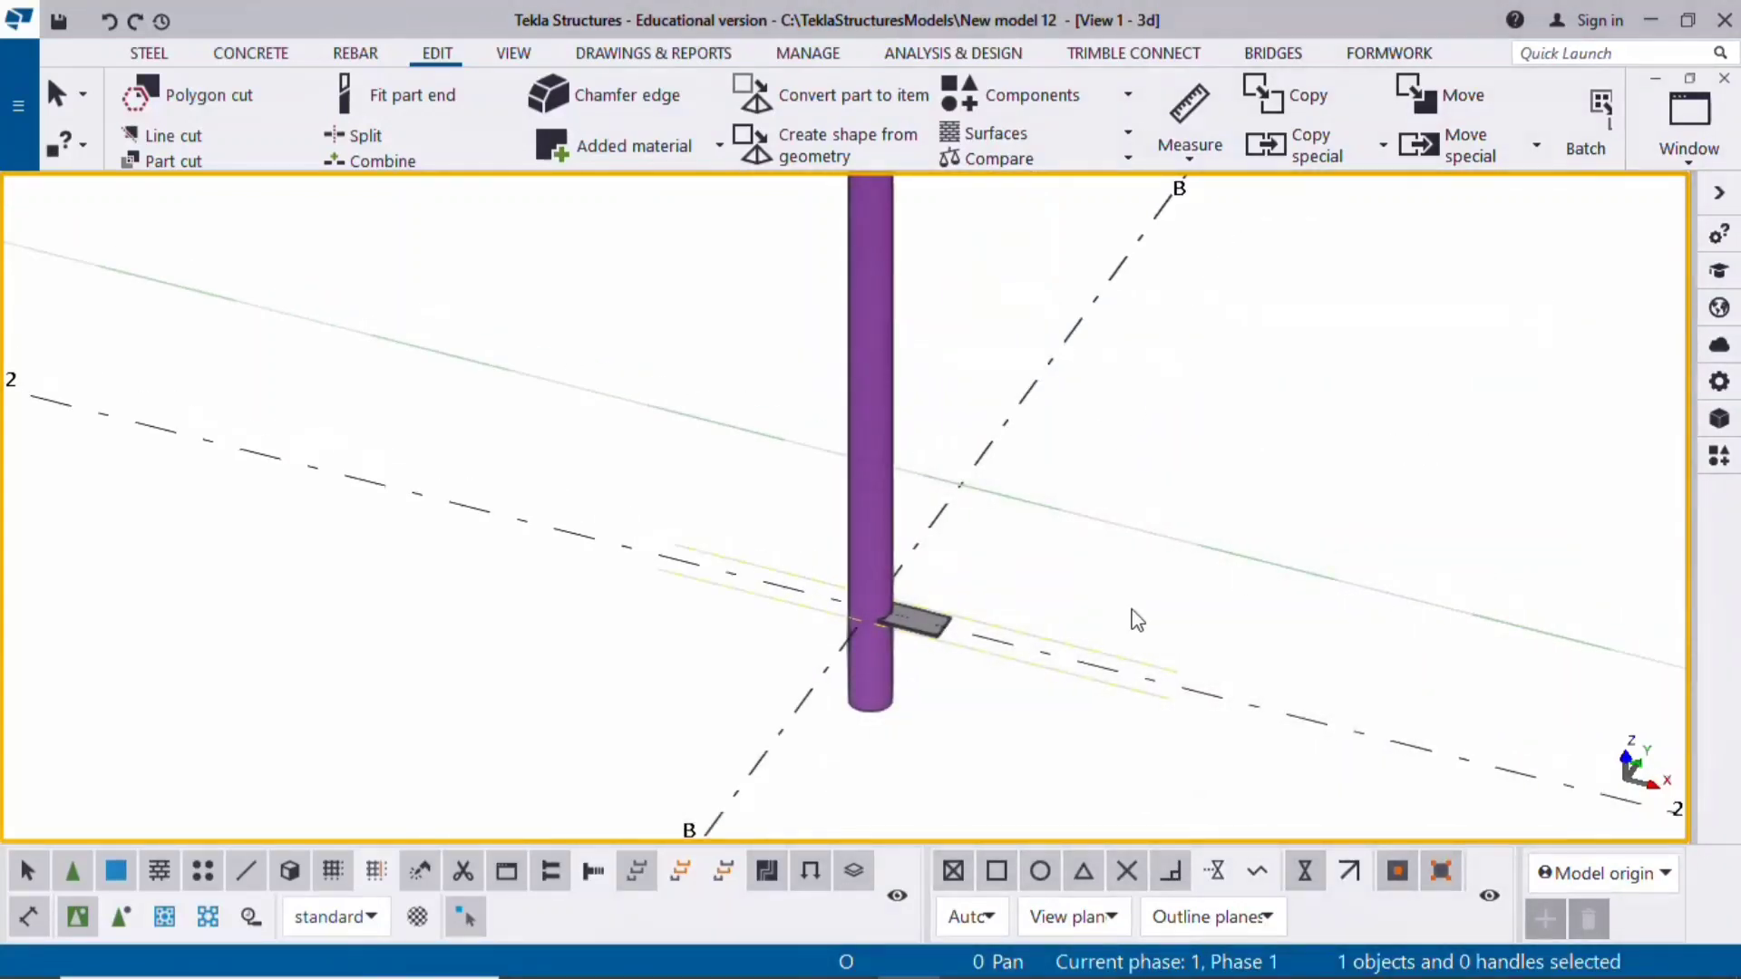
Delete the two construction lines running along the plate's edges at the base of the pipe column
scroll(908, 644, "up", 3)
left_click_drag(1353, 575, 1179, 765)
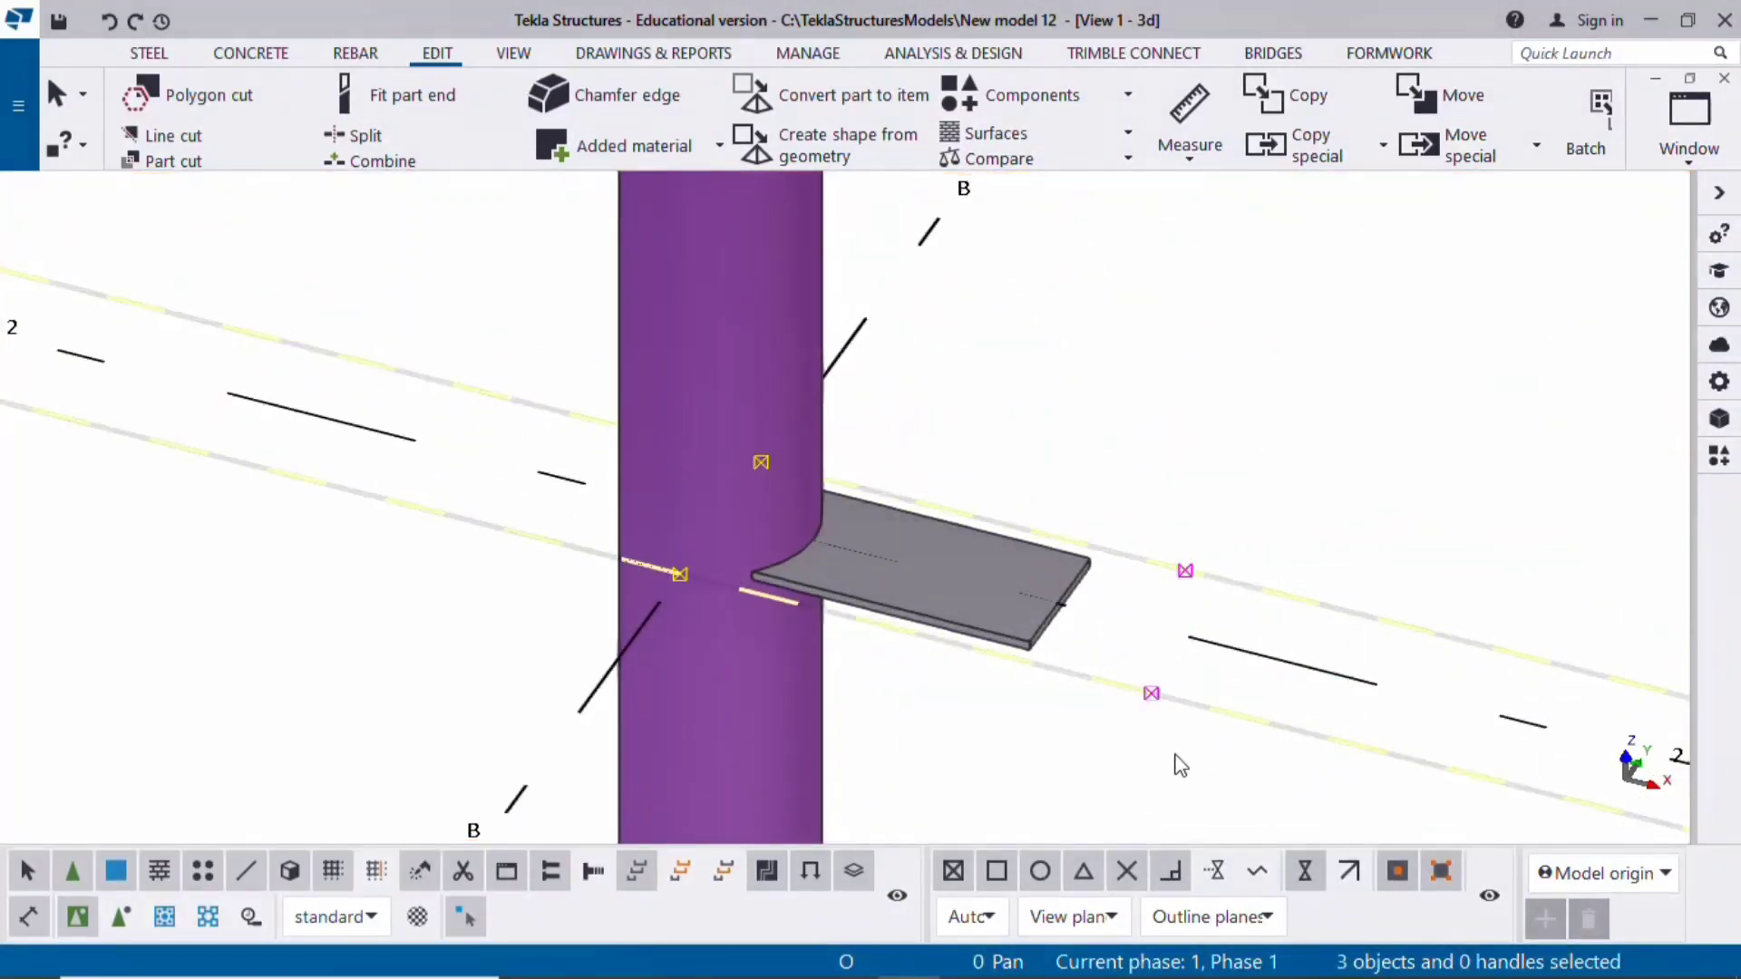
key("Delete")
Set the plate's length along grid line 2 to 500 mm using its direct modification dimension, and deselect the plate
left_click(1036, 608)
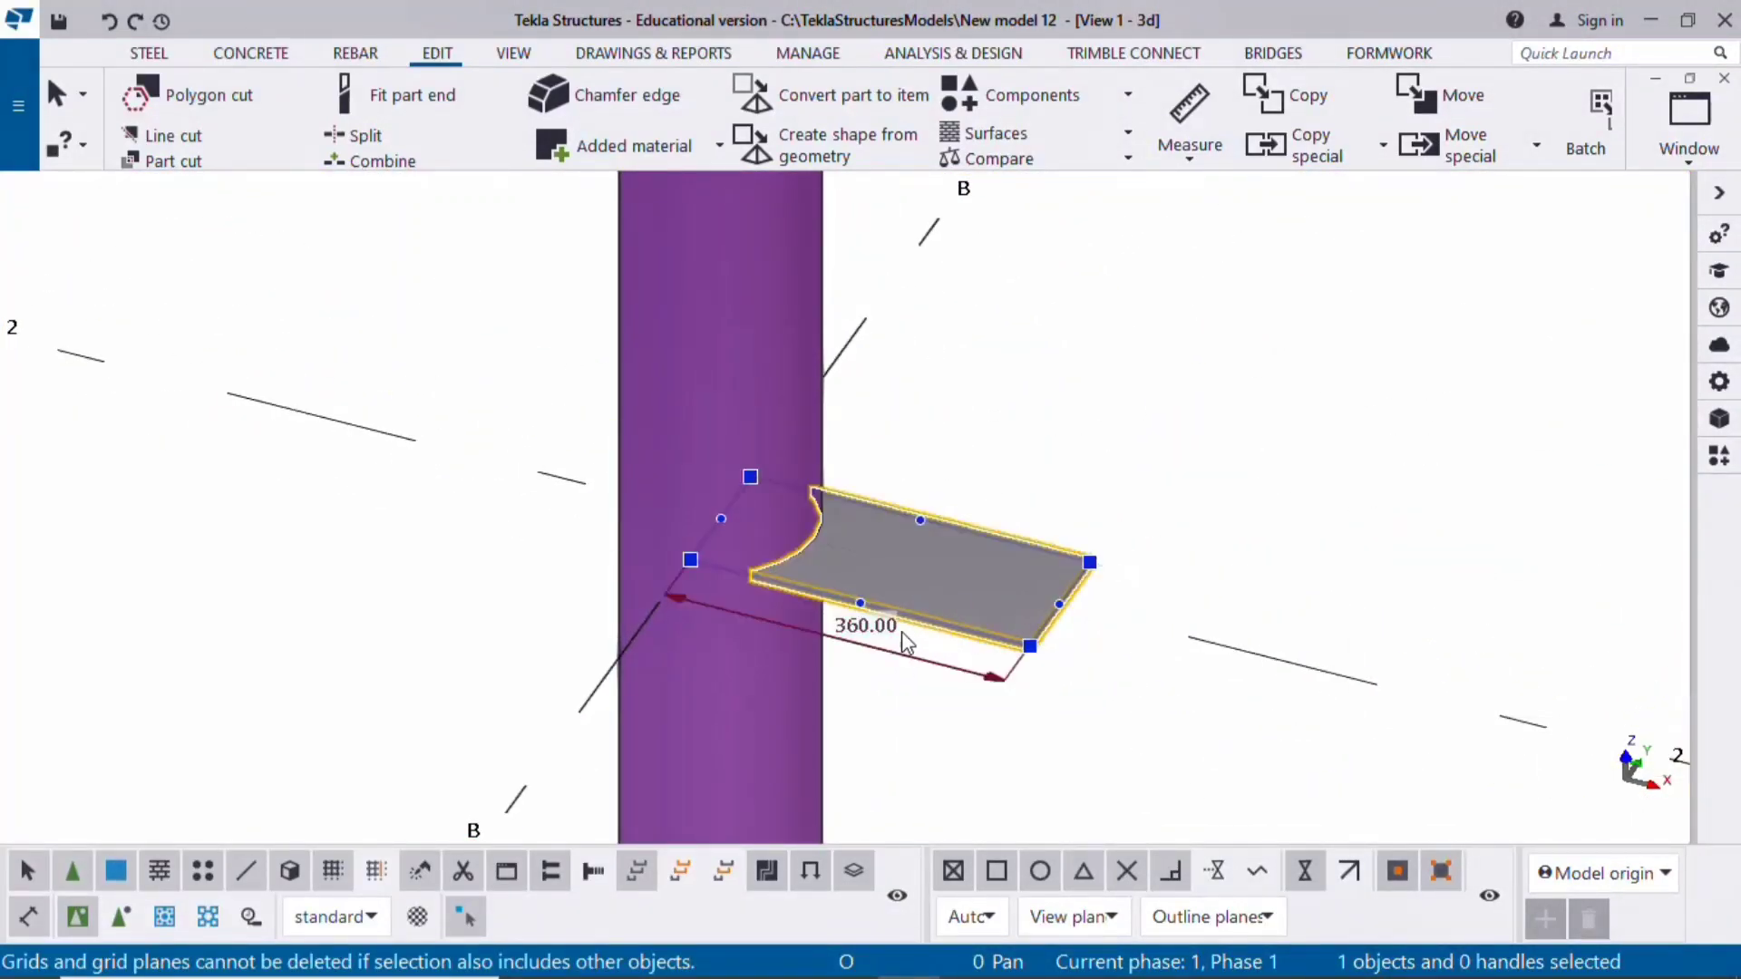
left_click(878, 626)
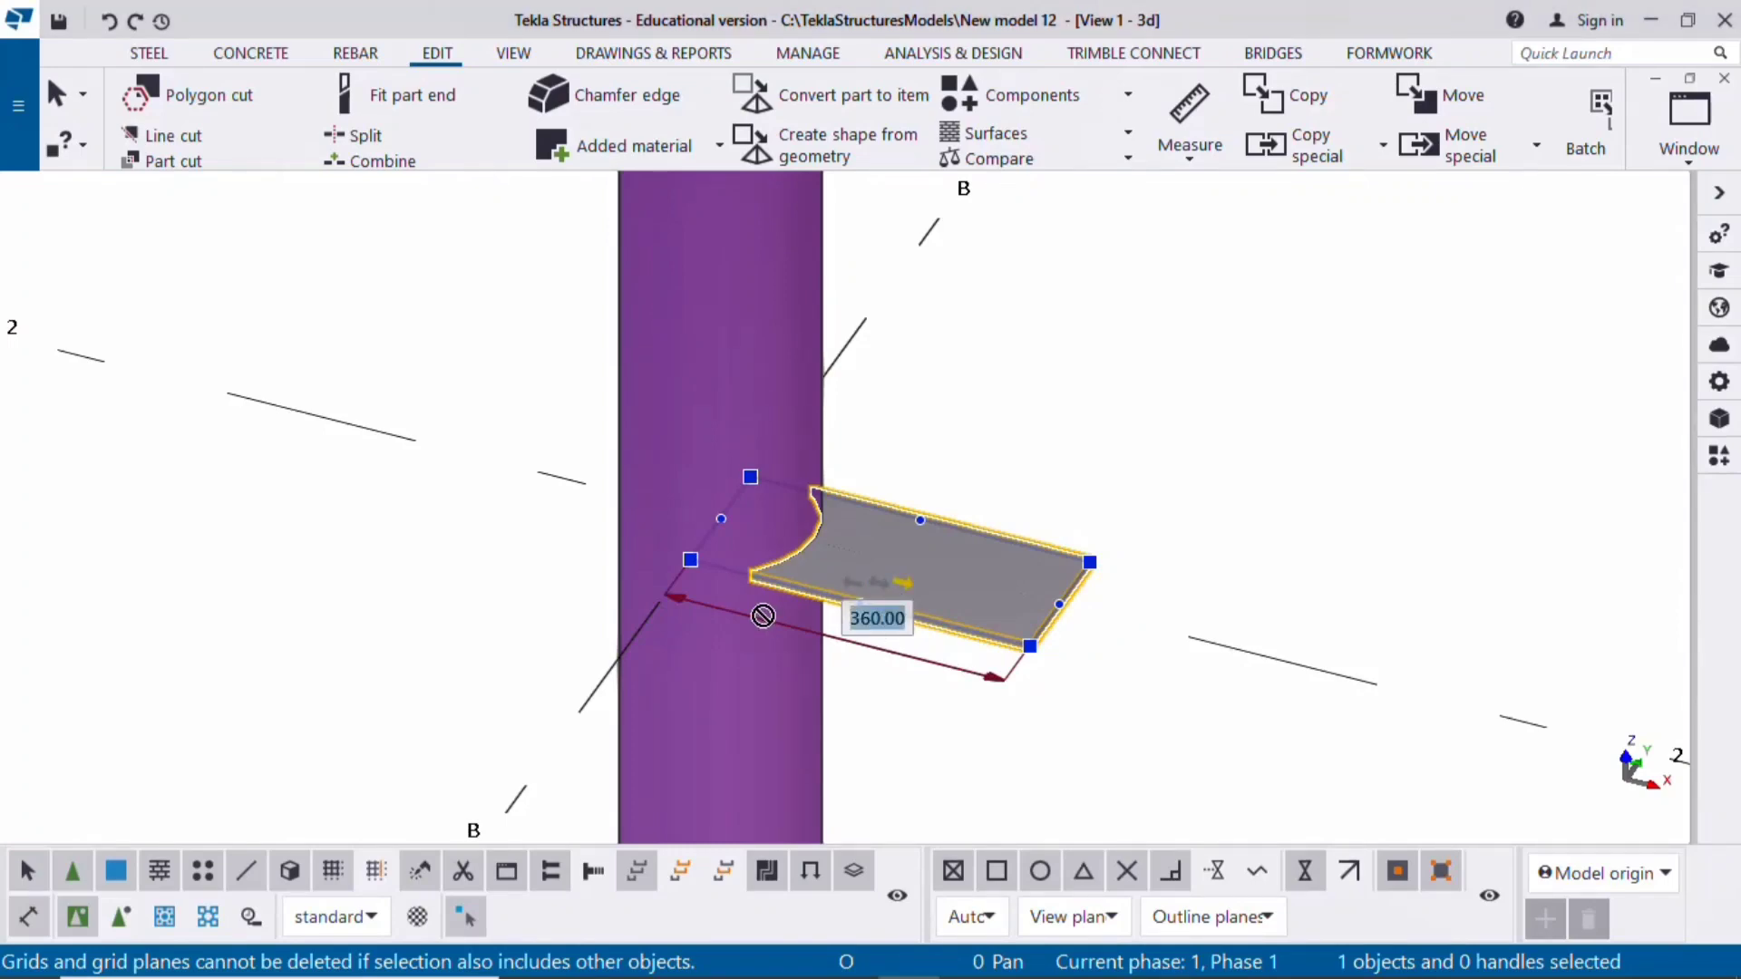
type("500")
key("Return")
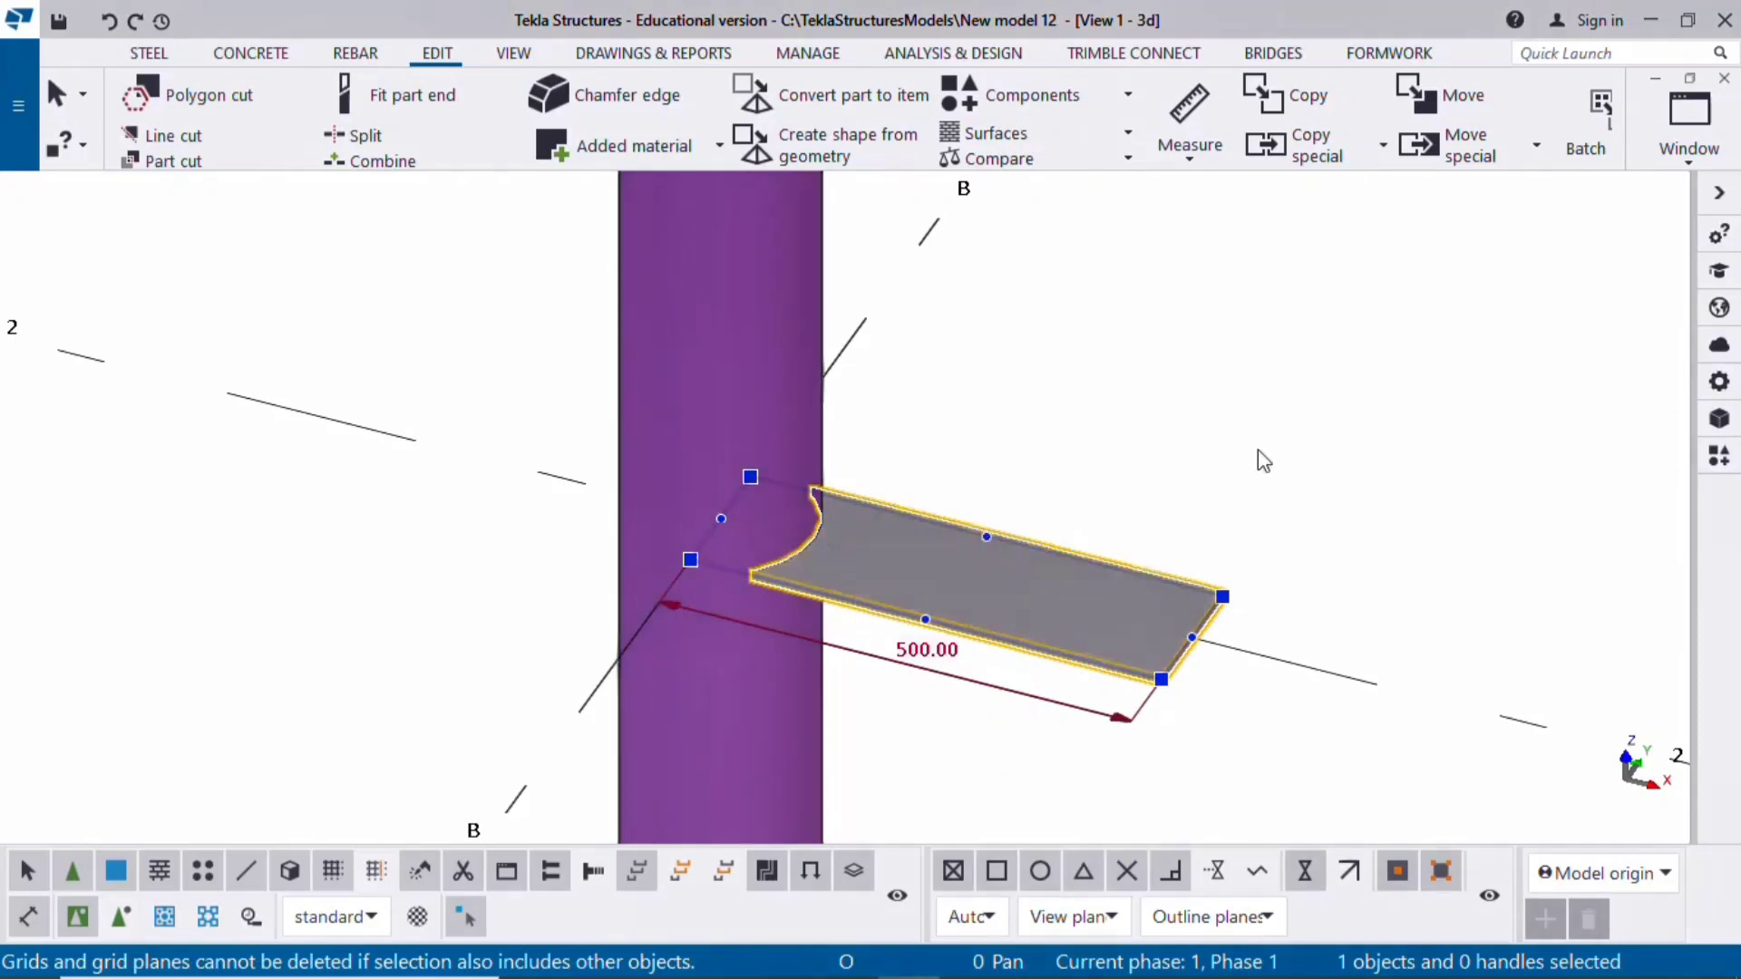
left_click(1262, 449)
In plan view, copy the plate with the Radial array tool from origin B-2, X along grid line 2 and Y along B, and end the command
scroll(1207, 508, "down", 5)
middle_click_drag(845, 705, 1014, 719, "ctrl")
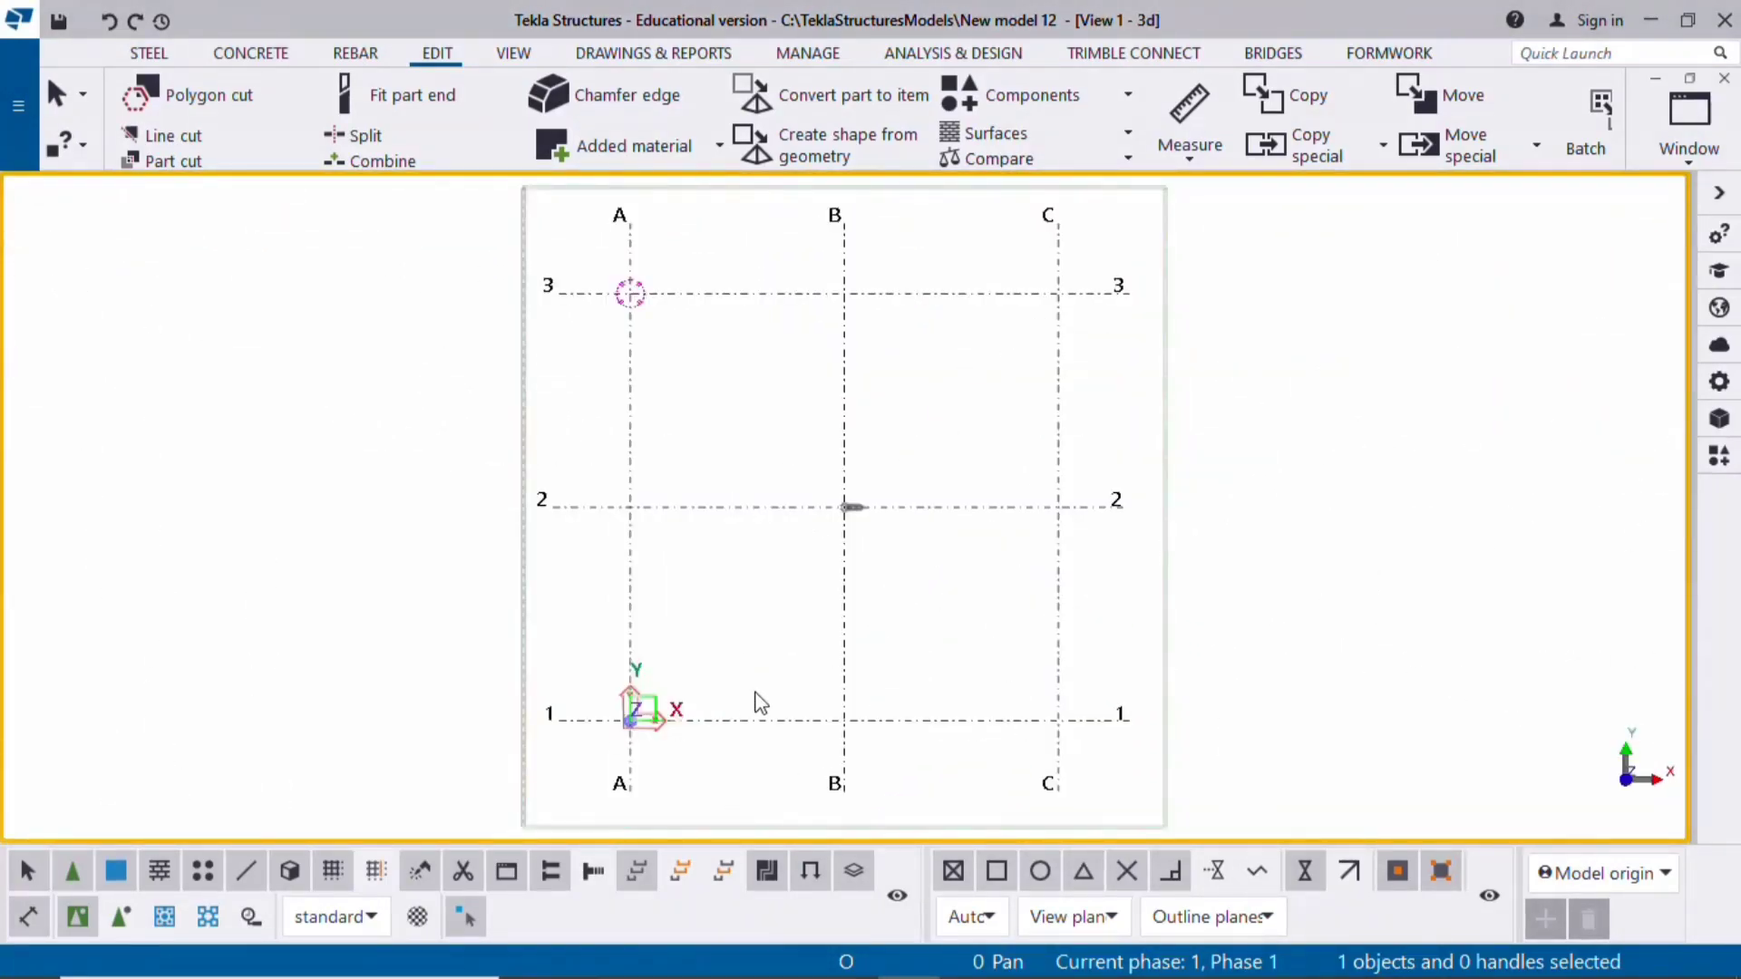
scroll(847, 432, "up", 8)
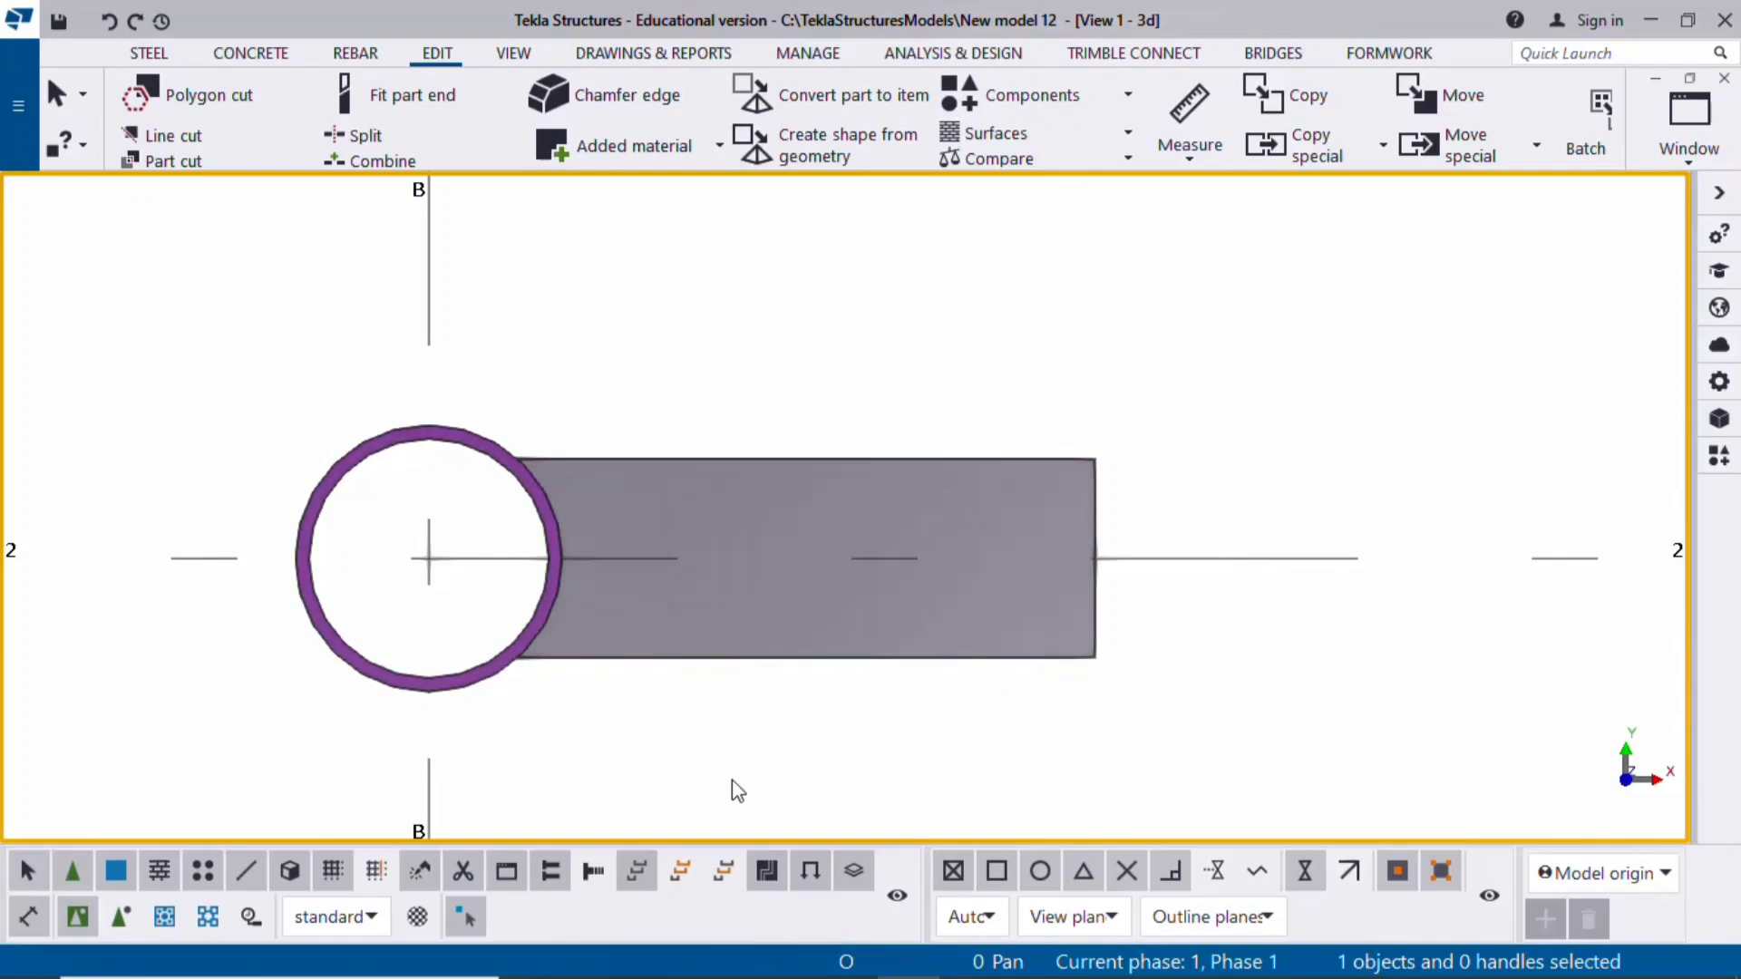
left_click(1719, 460)
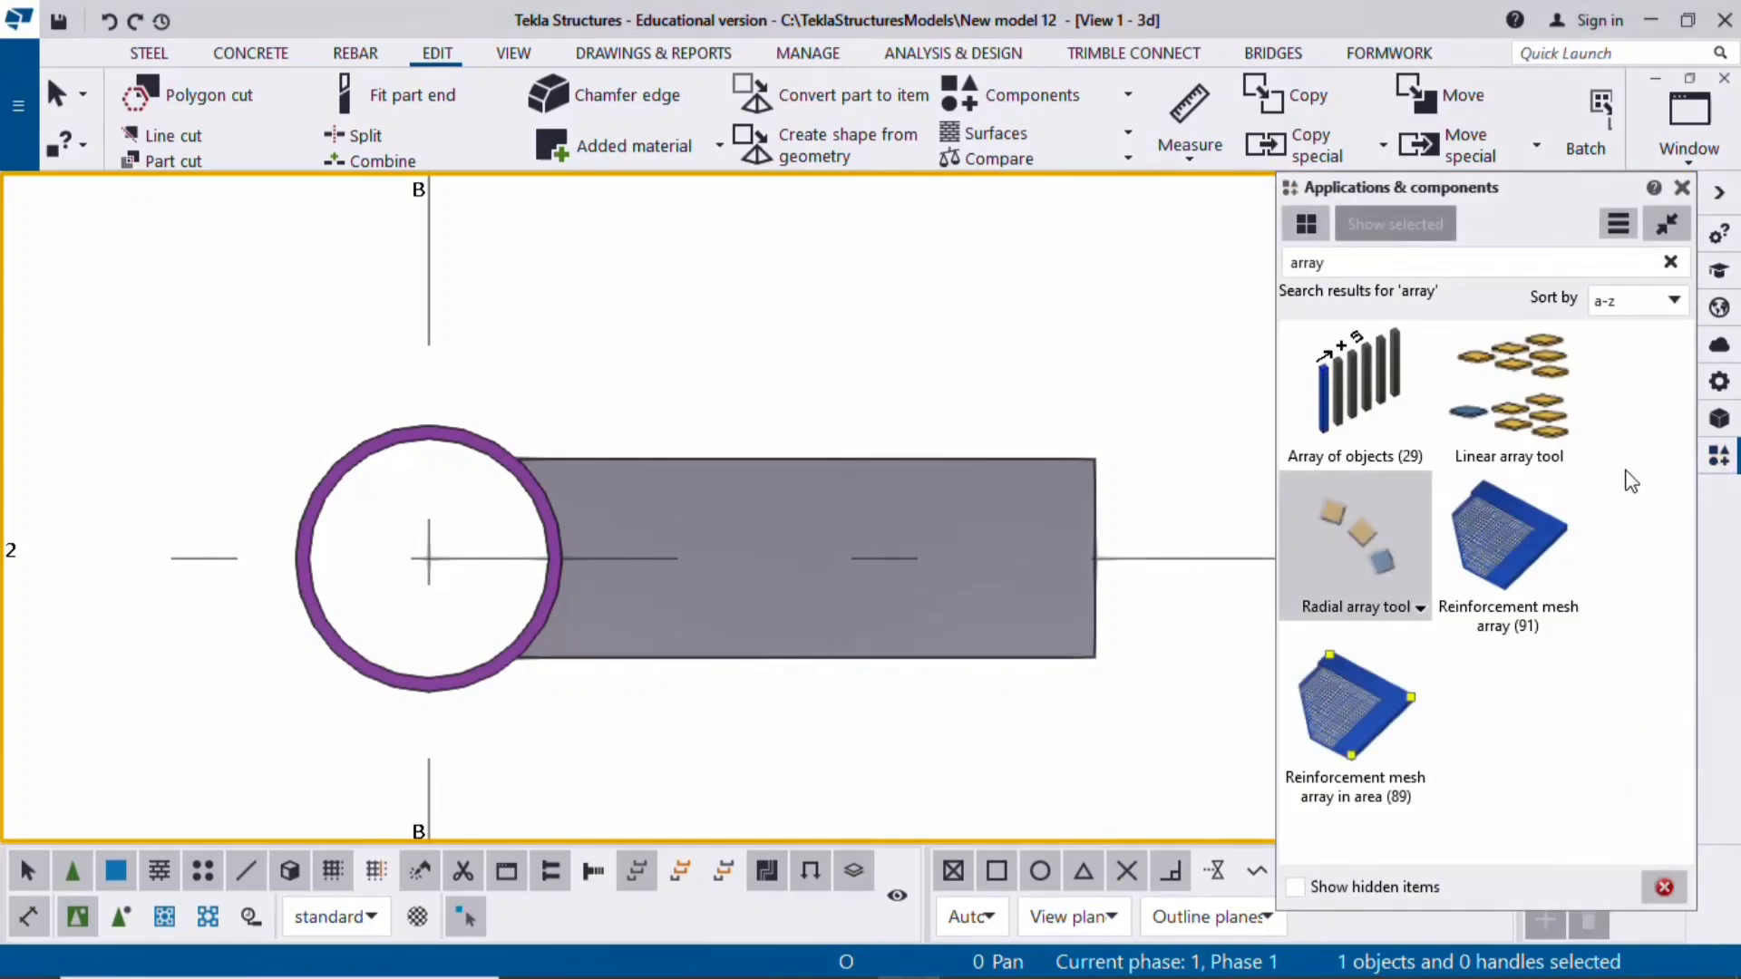
left_click(1348, 541)
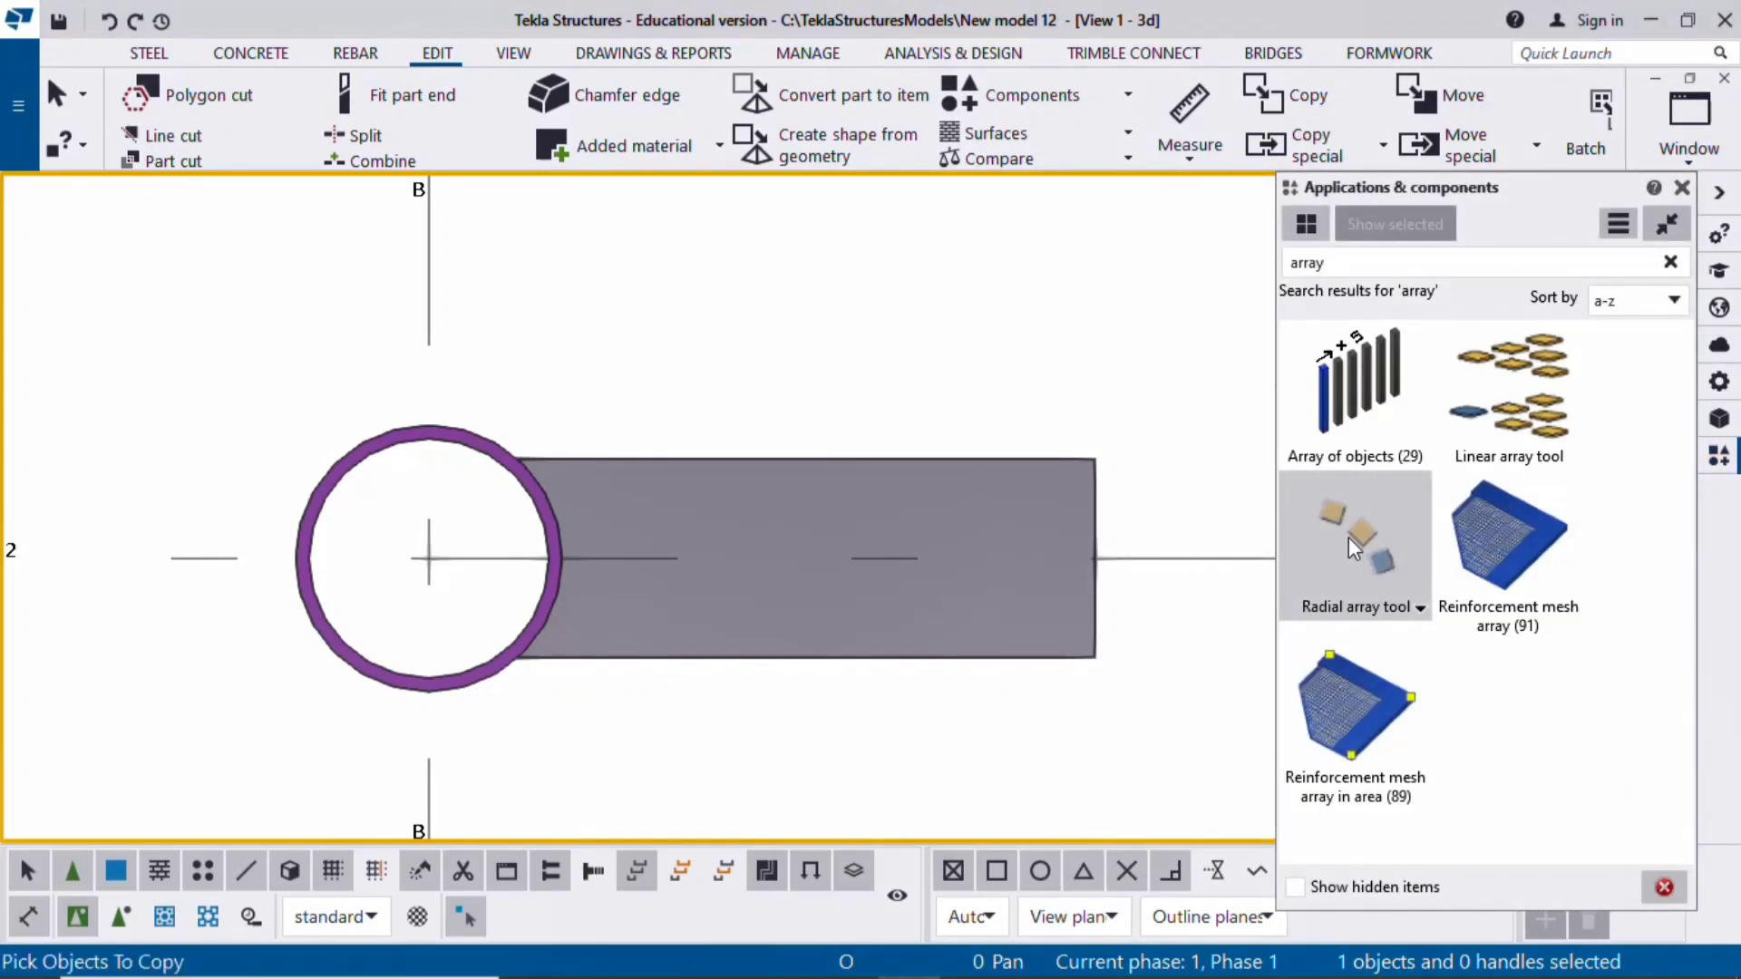
left_click(661, 472)
middle_click(588, 397)
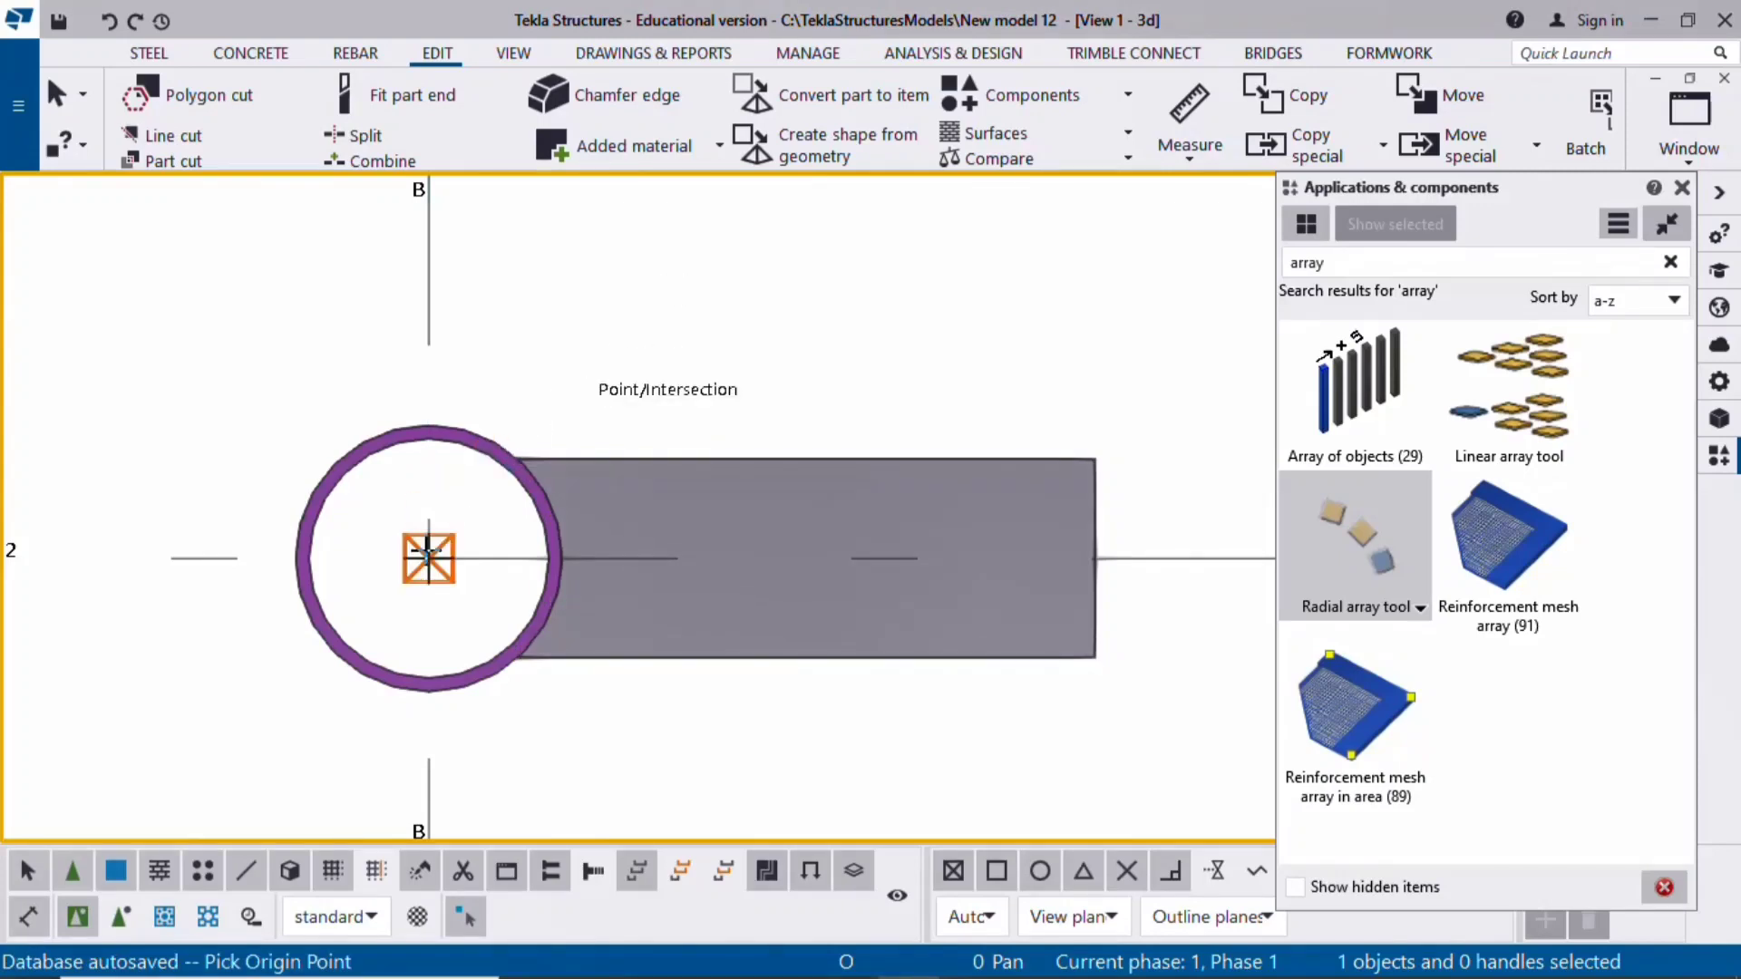
left_click(429, 560)
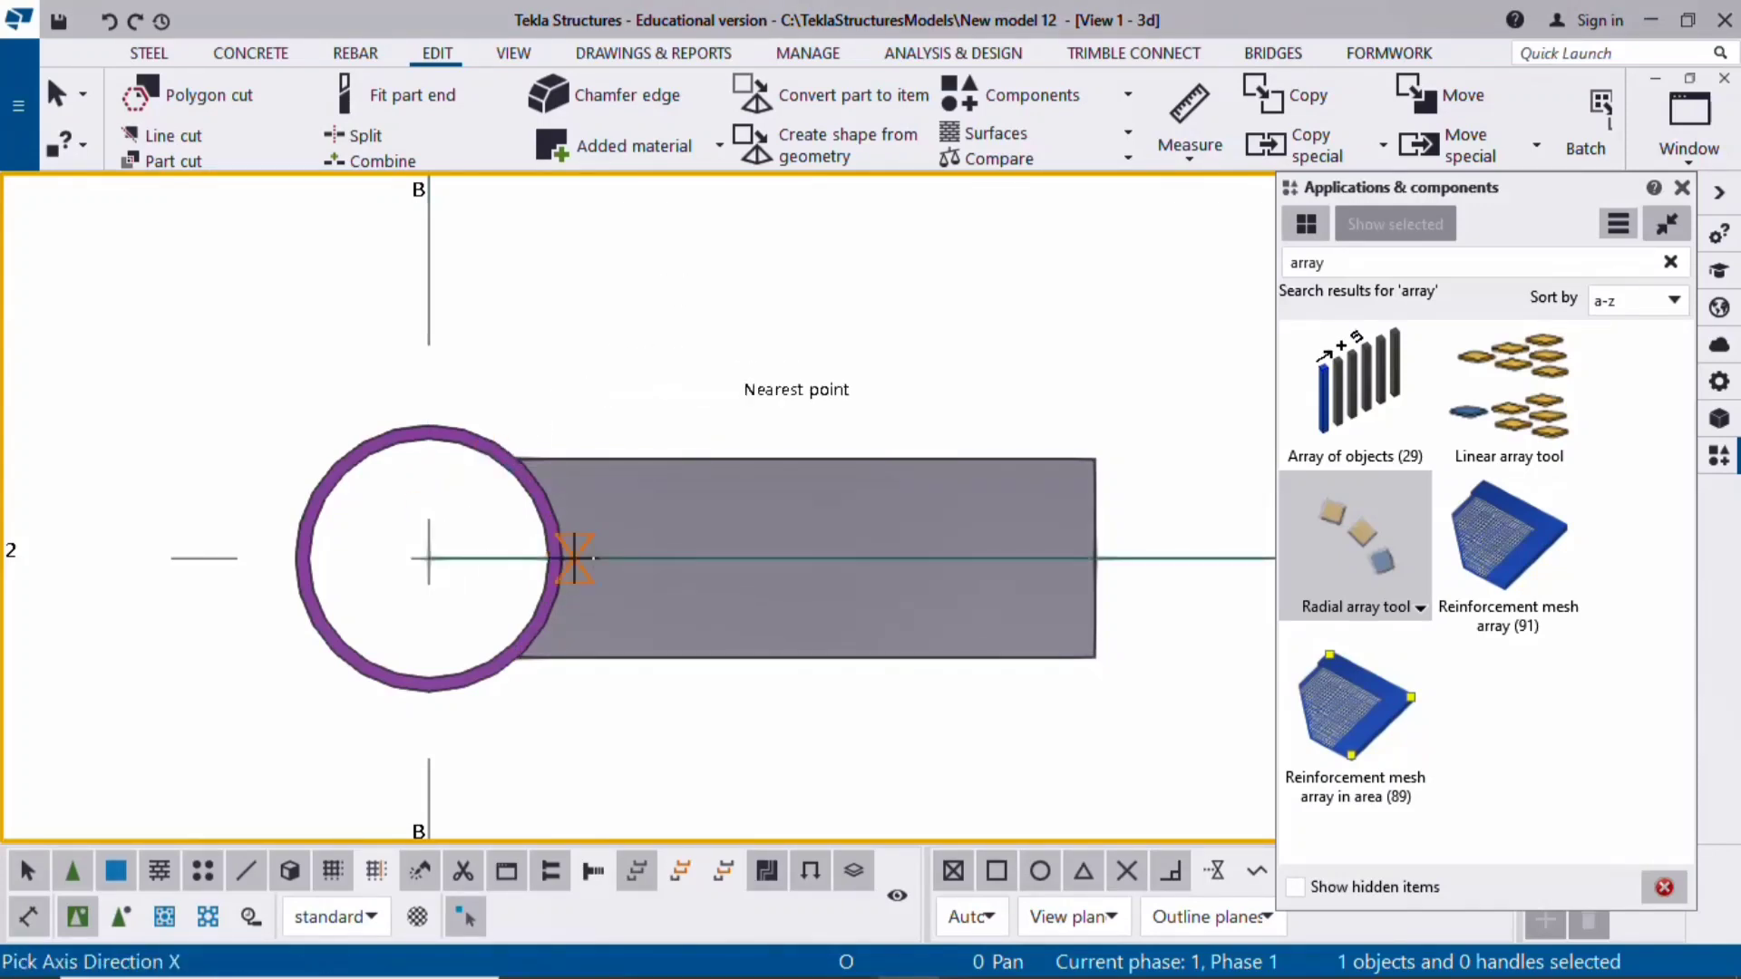
left_click(629, 558)
left_click(428, 288)
right_click(926, 328)
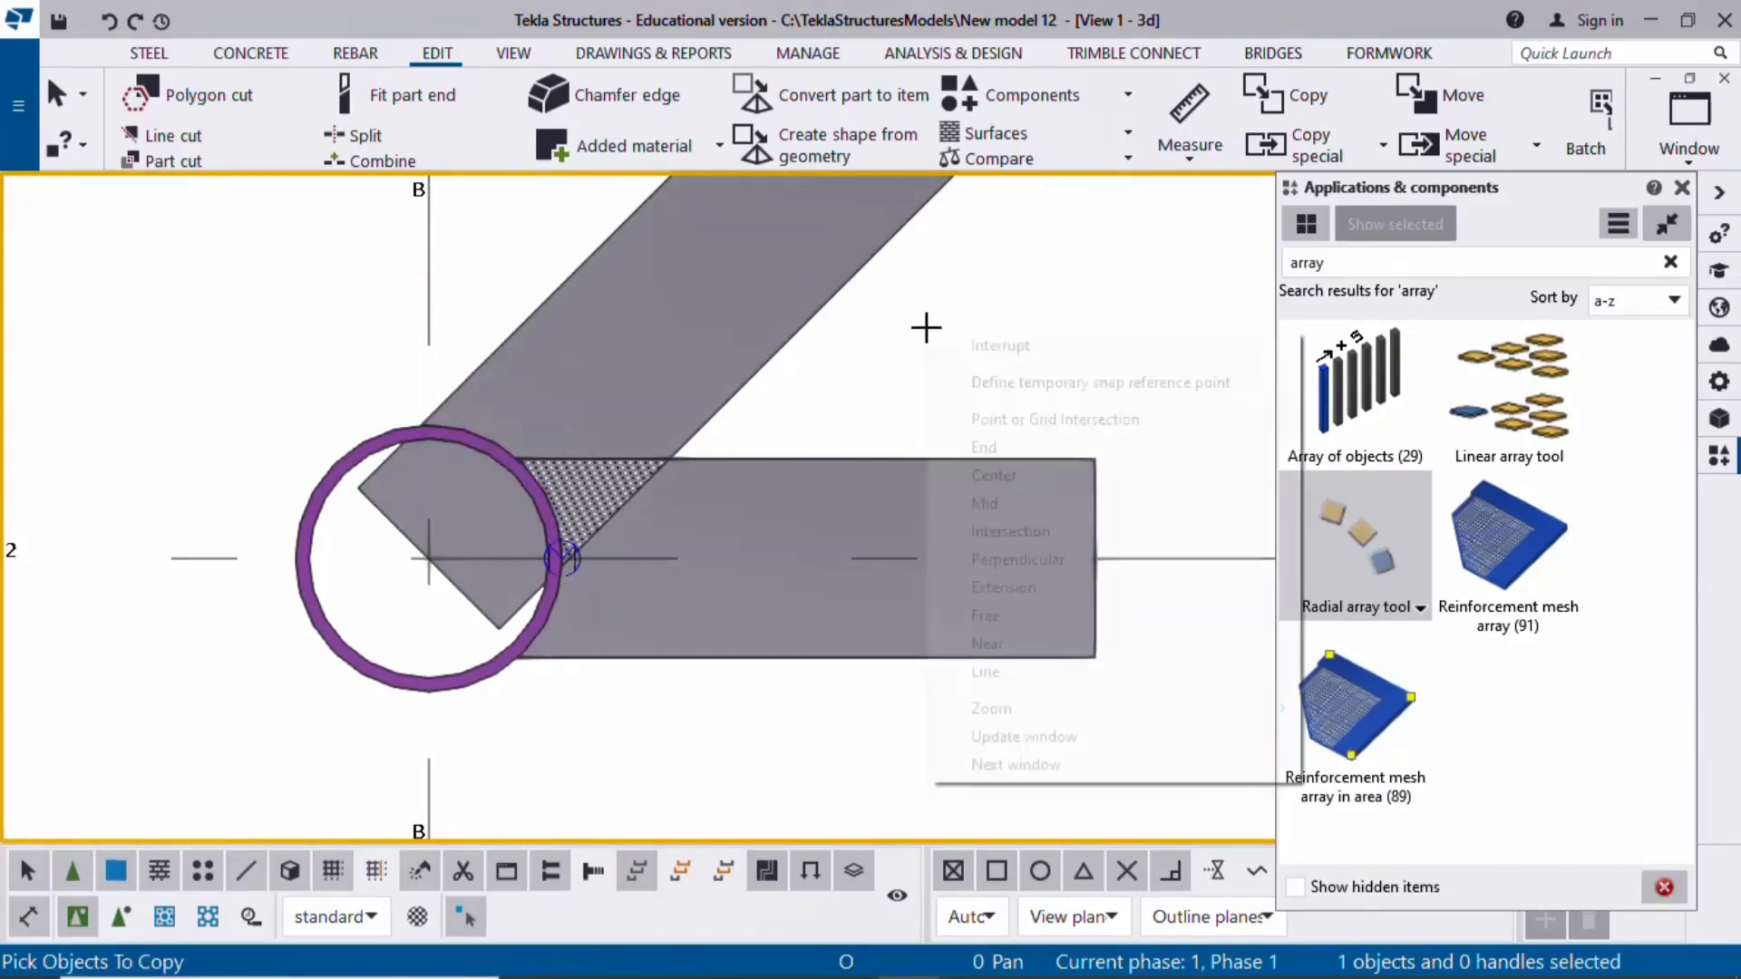
left_click(1074, 344)
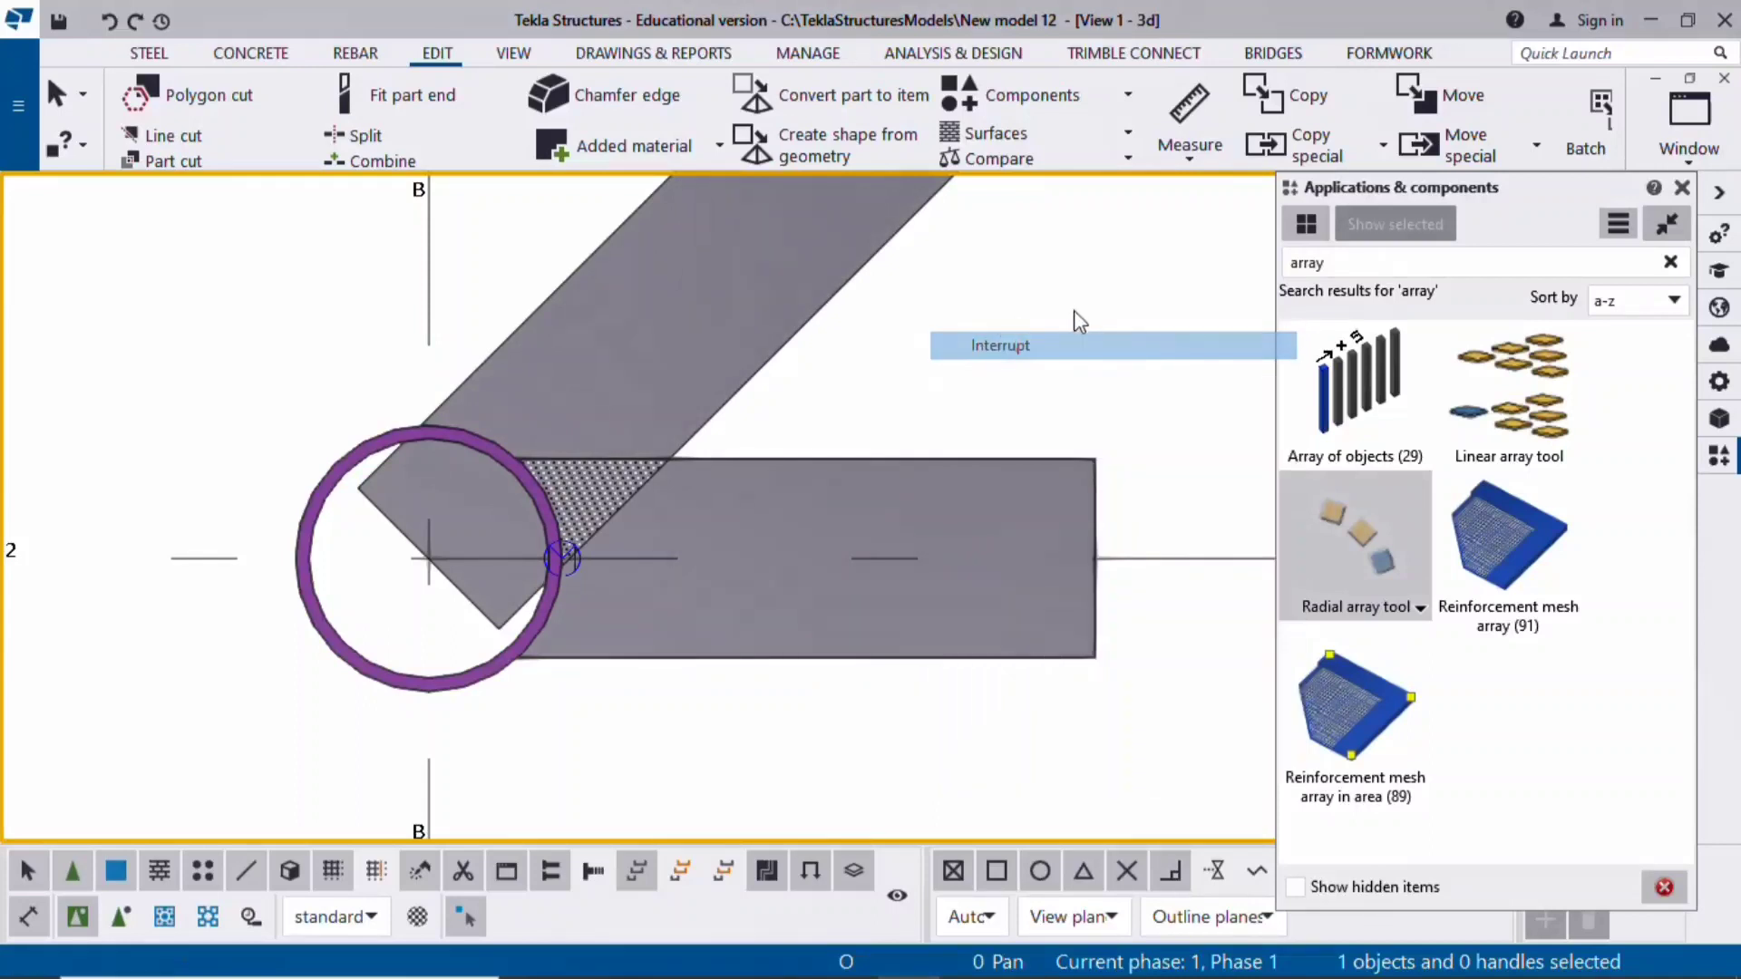
left_click(1682, 190)
right_click(1205, 311)
left_click(1302, 458)
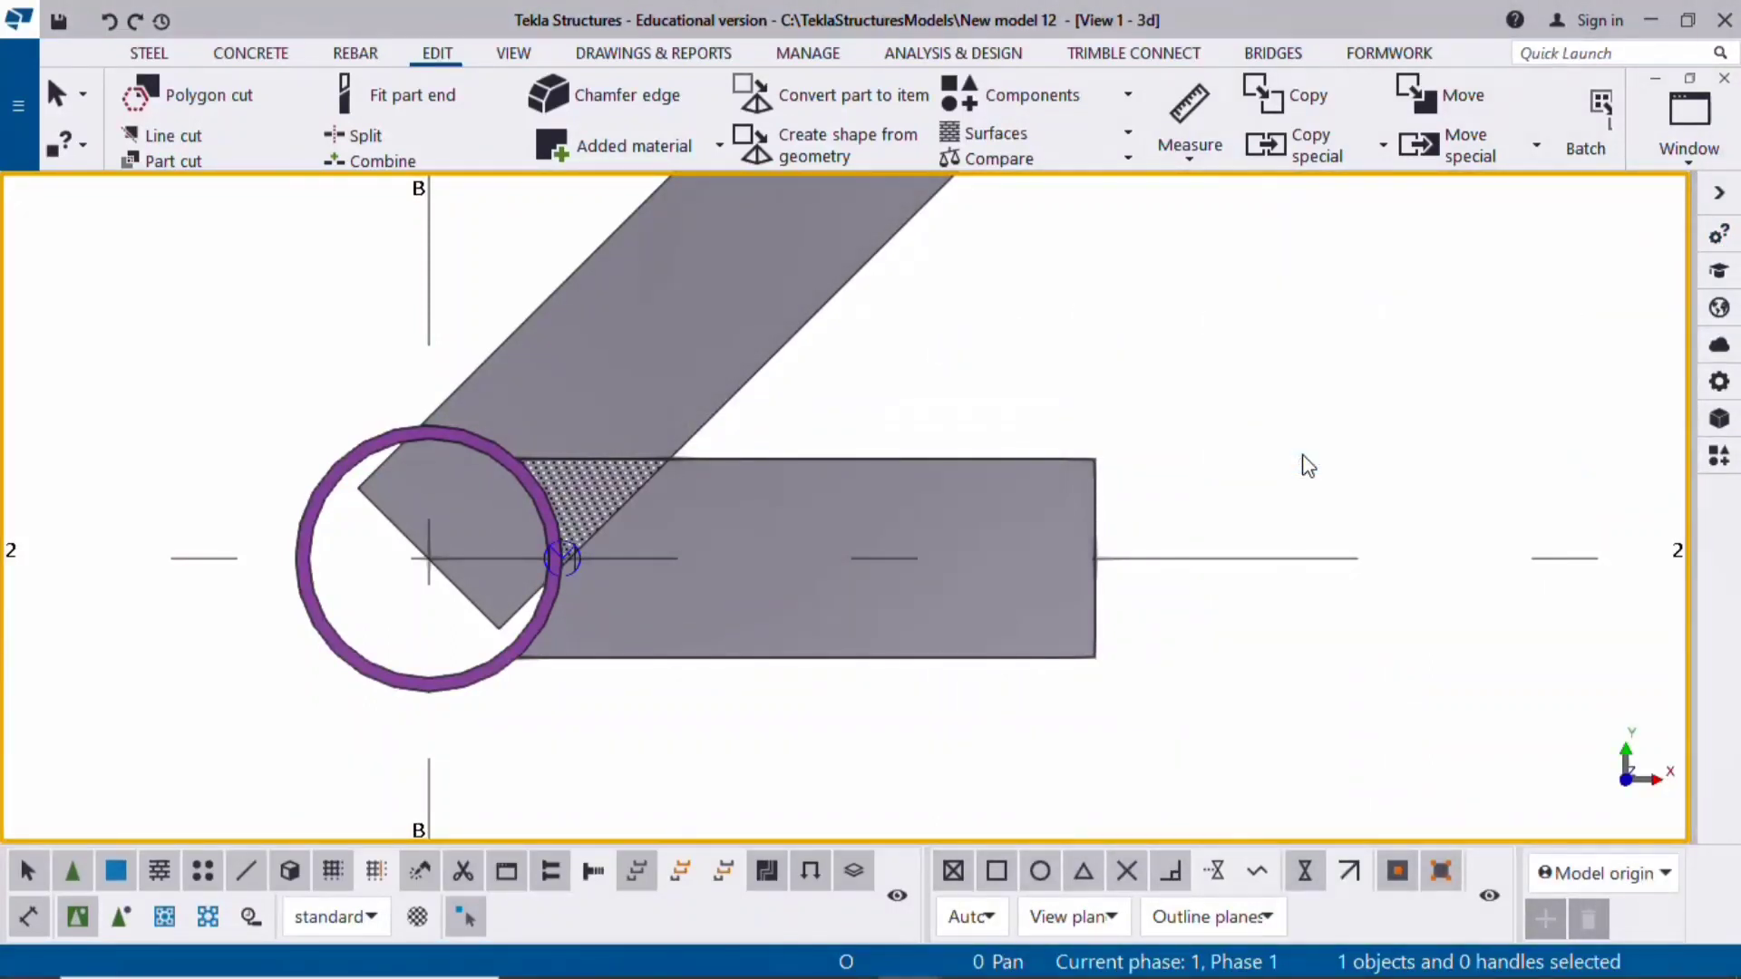
Examine the two plates at the base of the pipe column in 3D, with the view's rotation centre on the original plate
key("ctrl+p")
middle_click_drag(1139, 617, 954, 605, "ctrl")
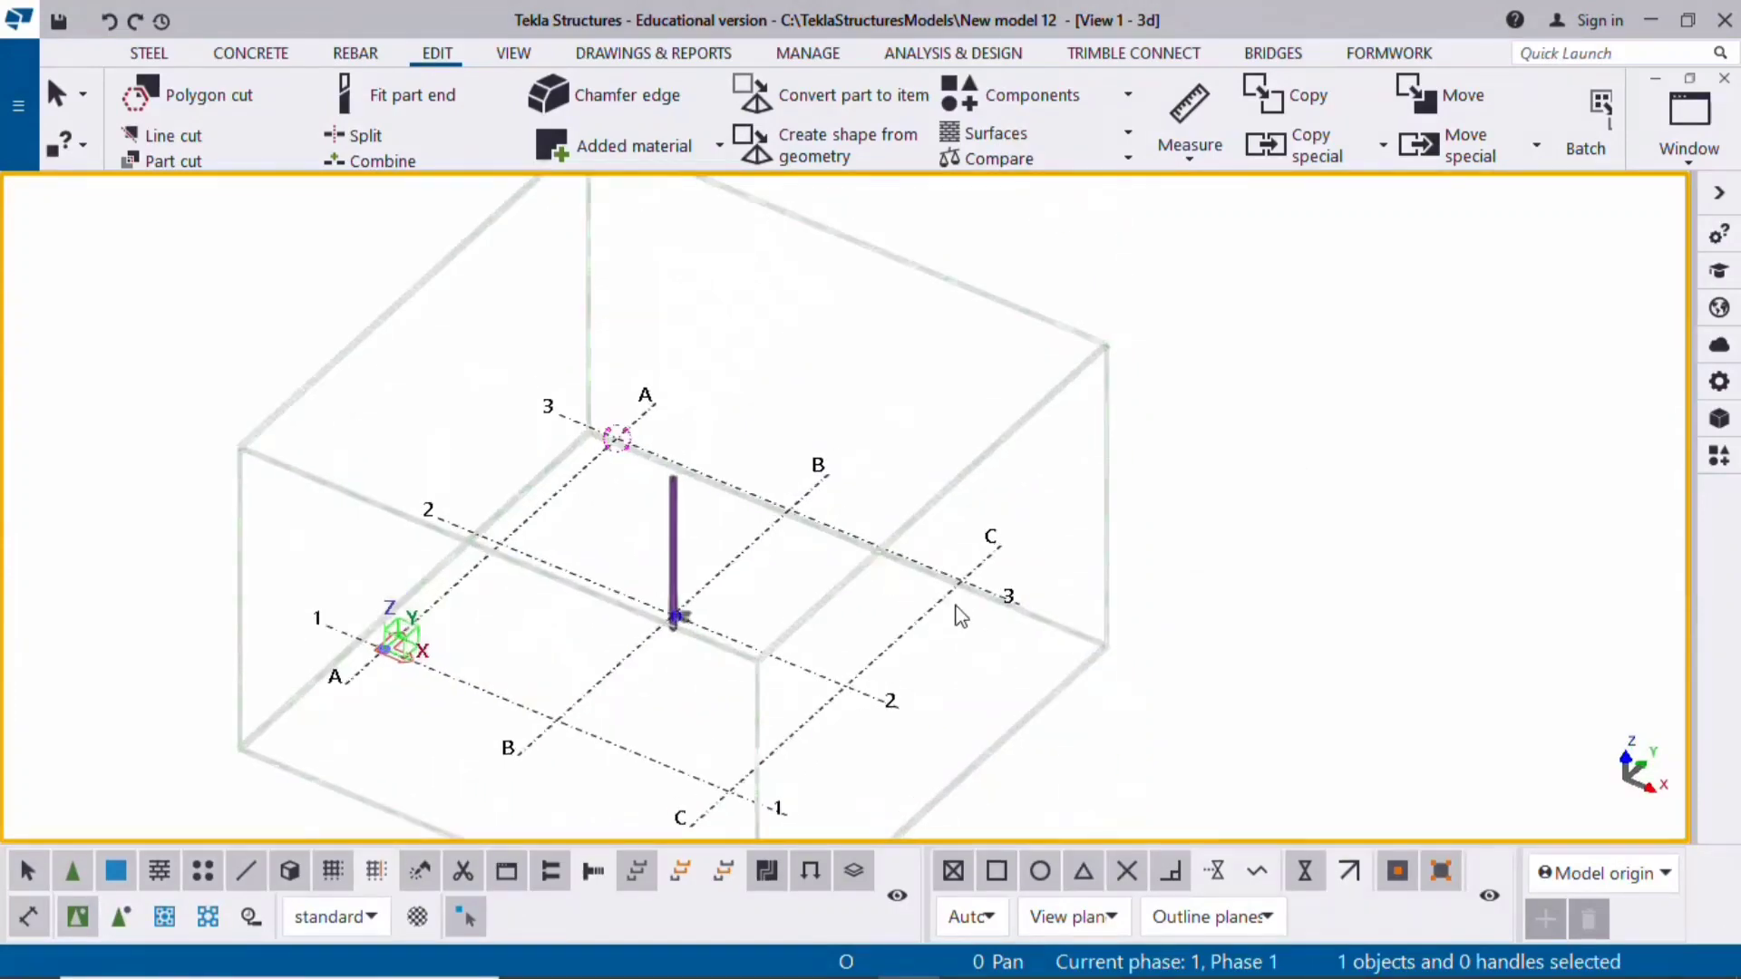
scroll(748, 622, "up", 10)
scroll(710, 592, "up", 1)
middle_click_drag(739, 651, 635, 645, "ctrl")
scroll(688, 722, "down", 5)
middle_click_drag(414, 617, 944, 761)
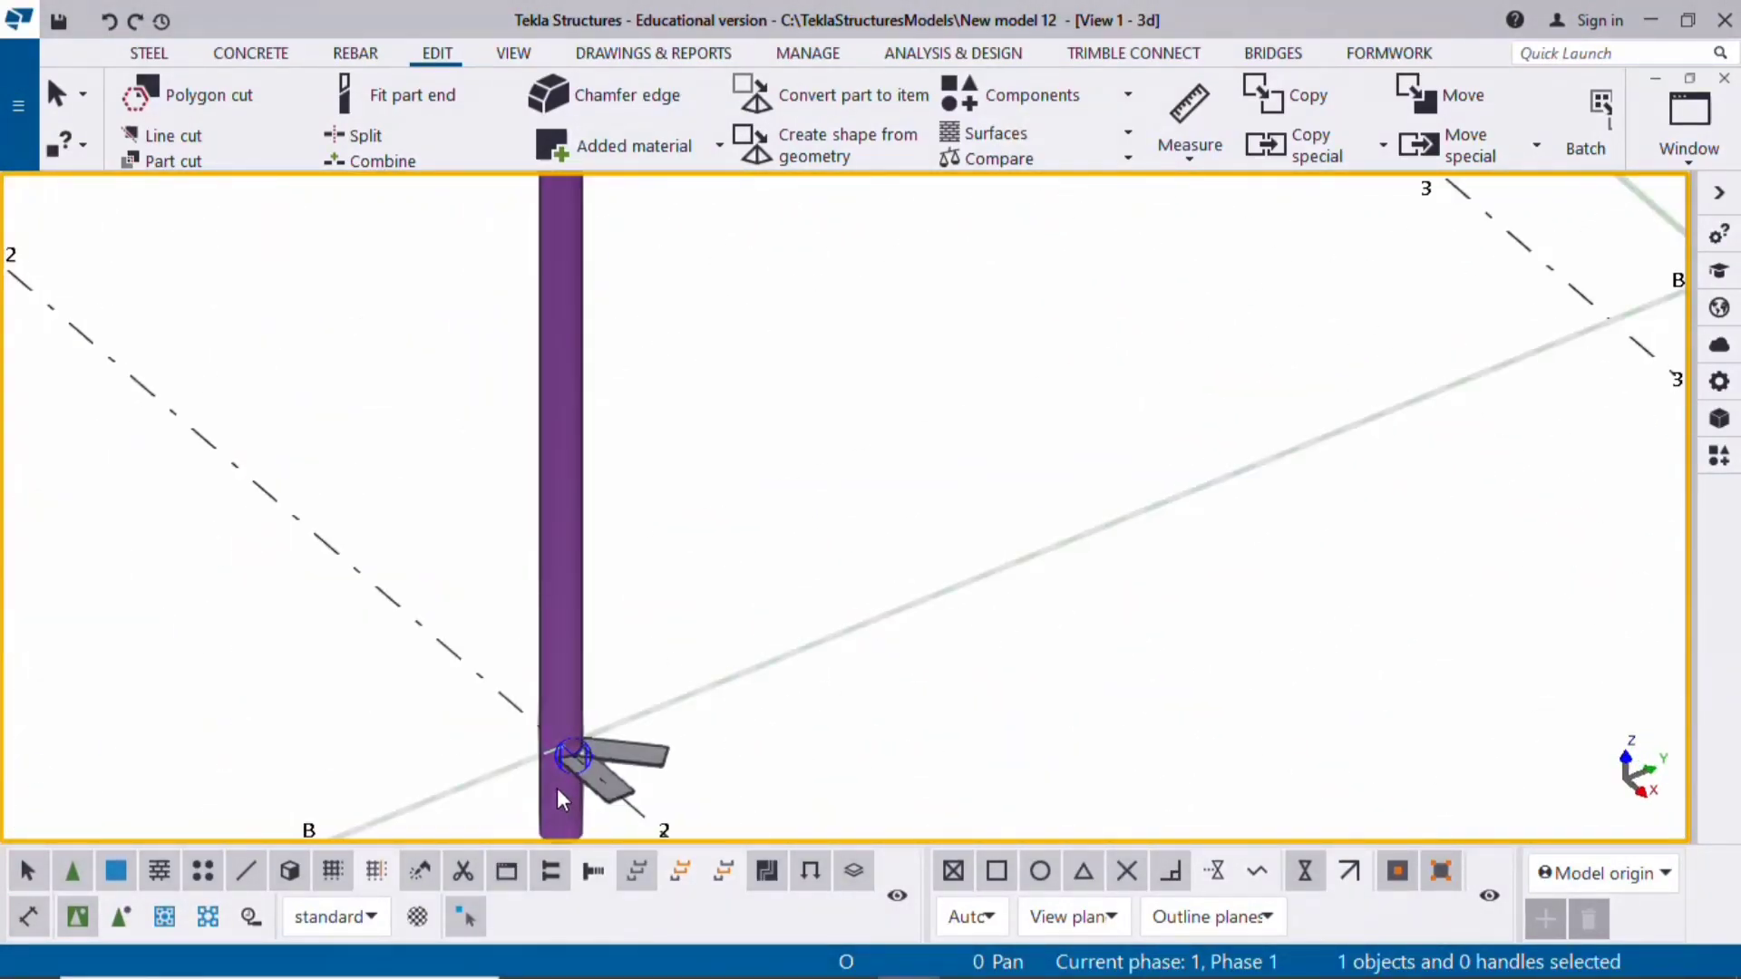
scroll(782, 776, "down", 3)
scroll(782, 778, "up", 2)
scroll(703, 712, "up", 3)
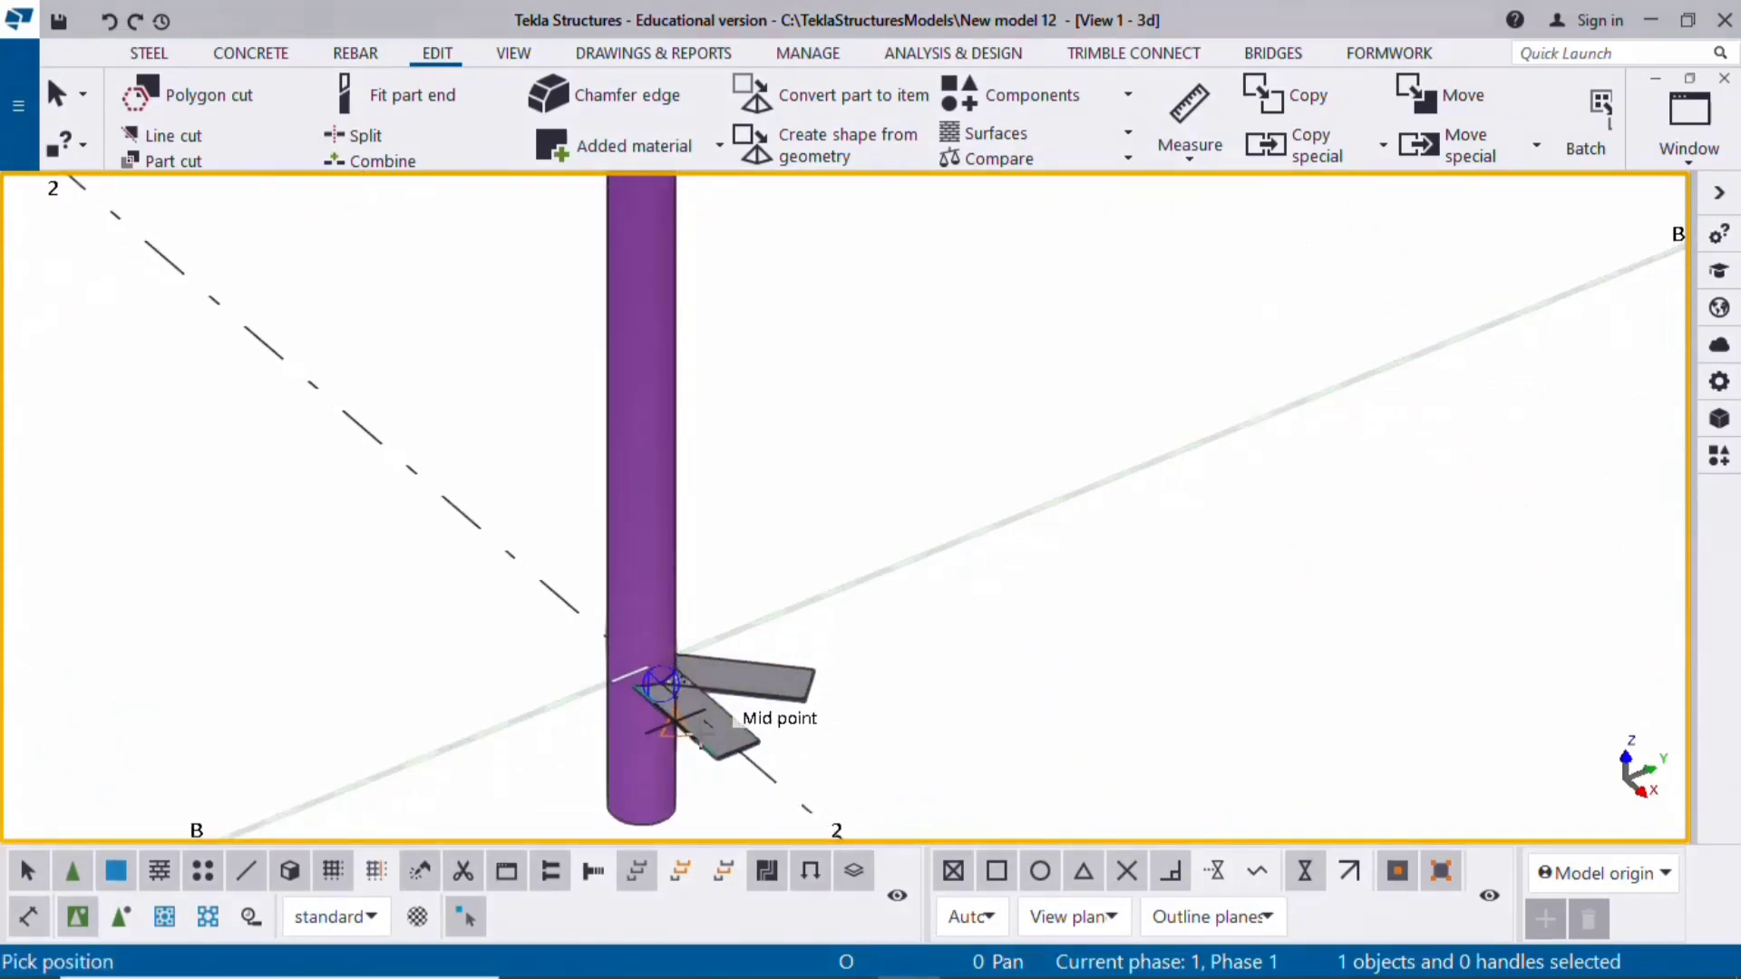
left_click(715, 740)
middle_click_drag(937, 747, 816, 671, "ctrl")
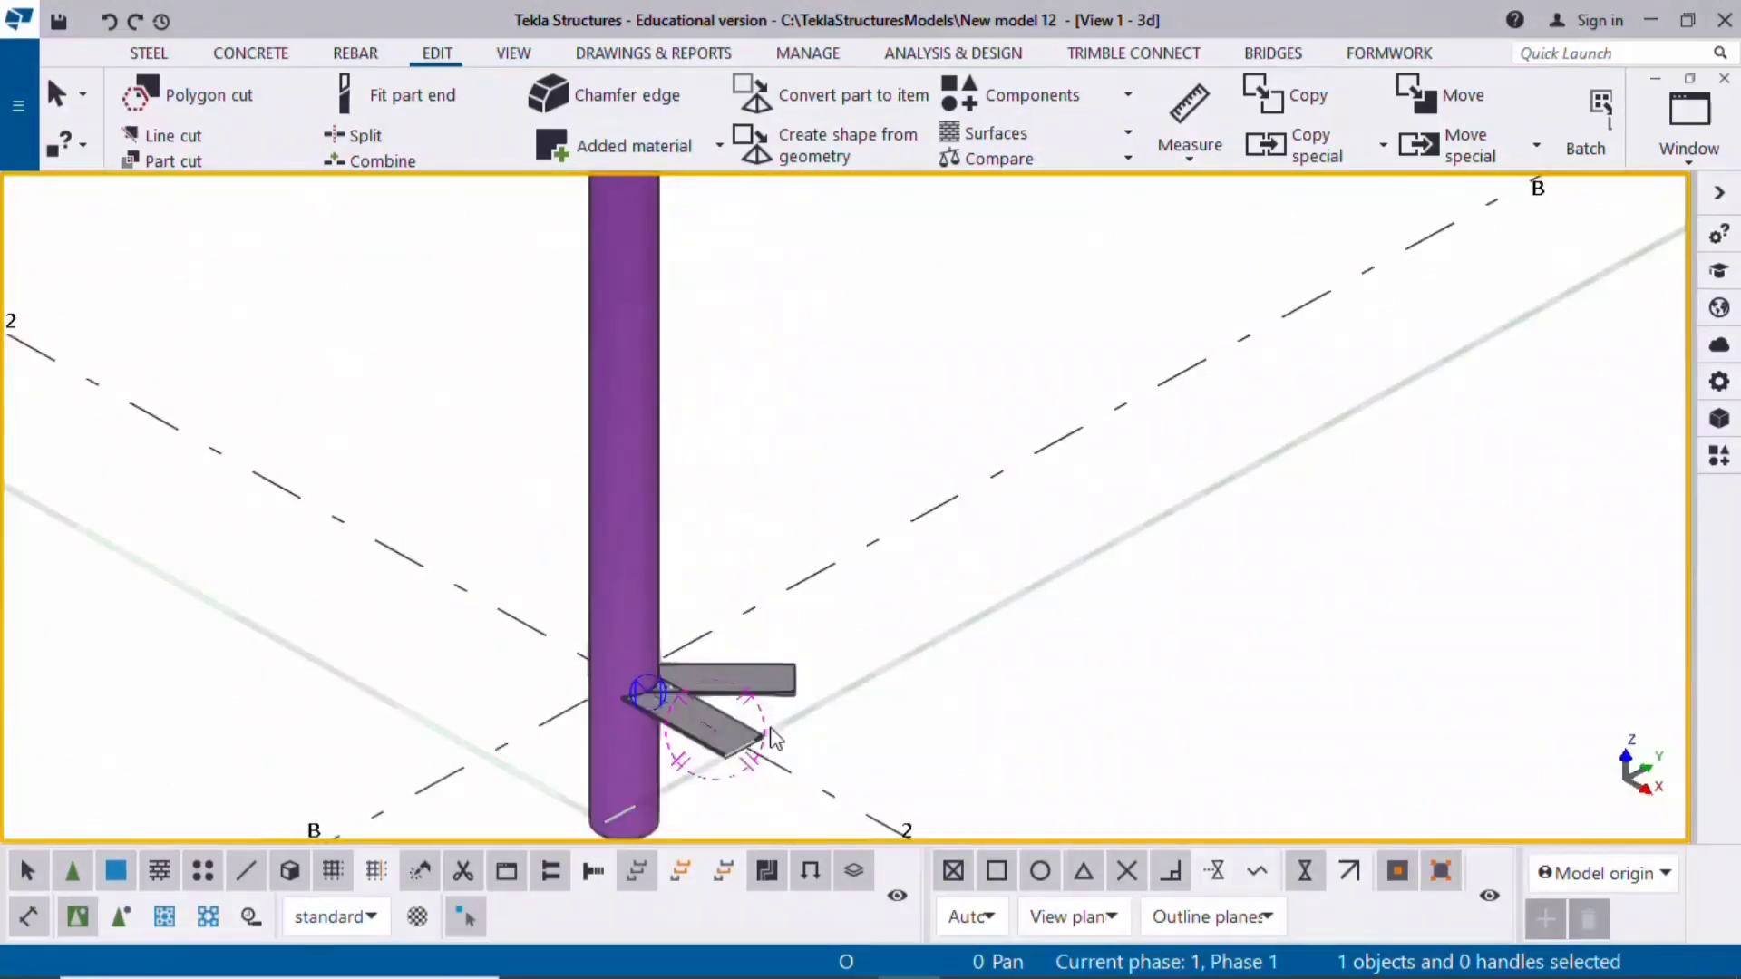
scroll(820, 600, "up", 4)
Open the radial array's properties and modify its angle to 25 degrees
double_click(815, 591)
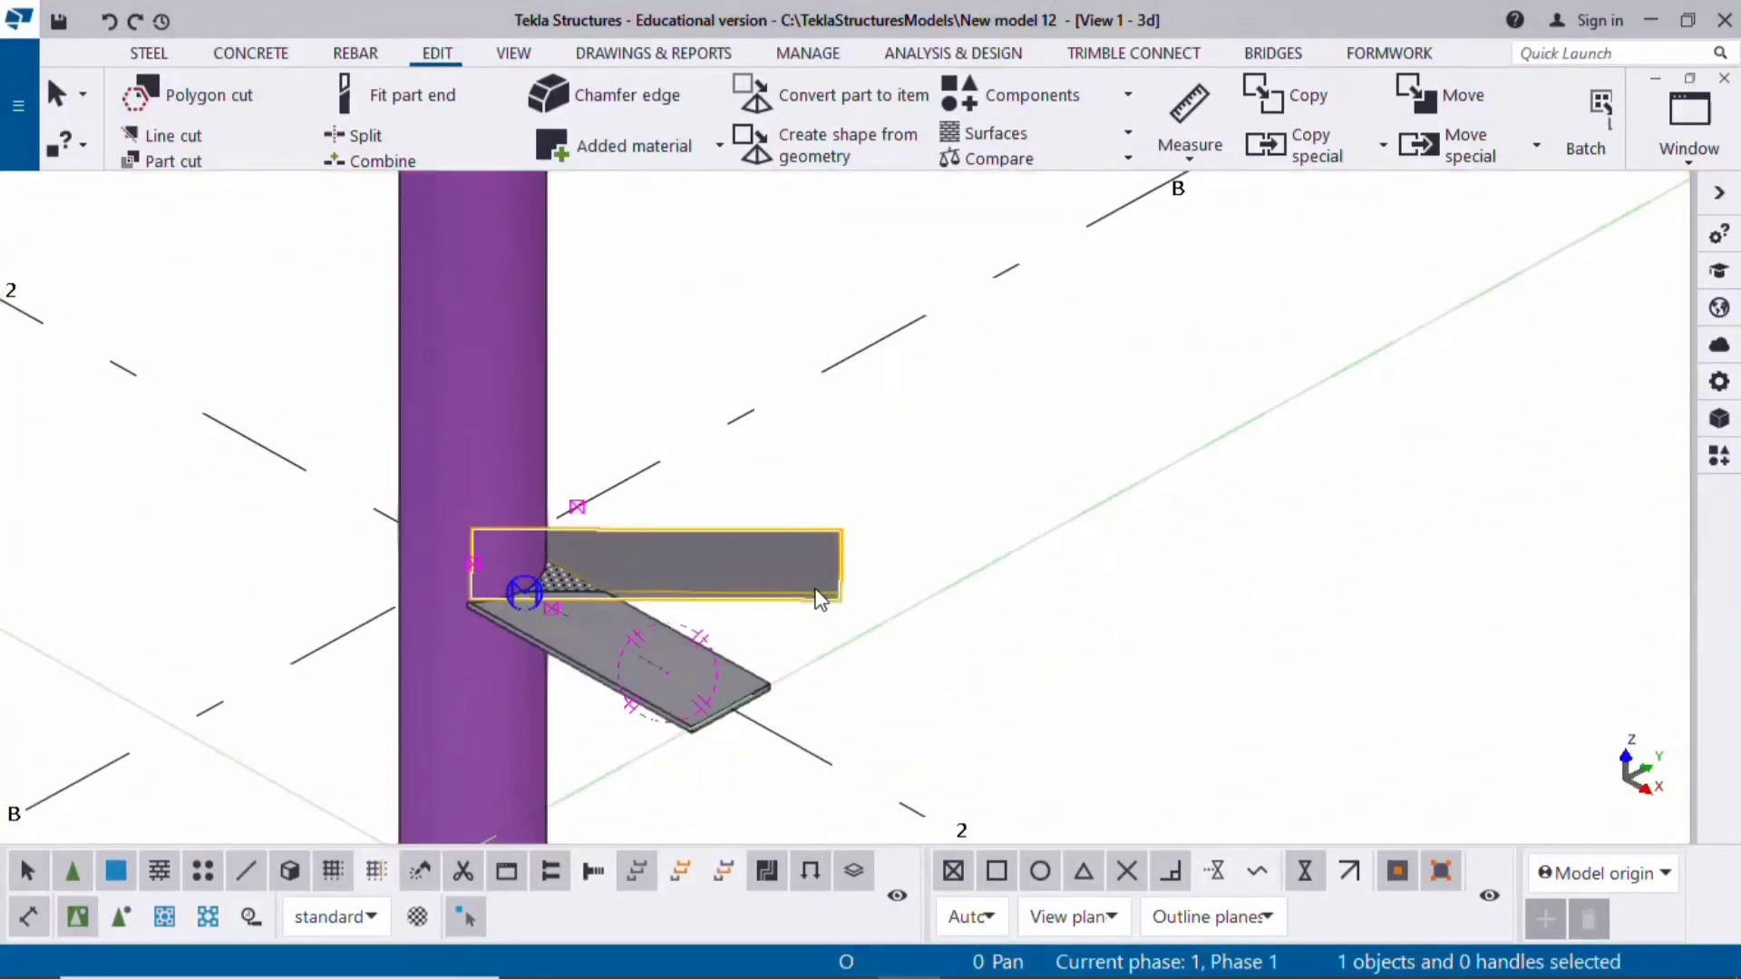
left_click_drag(879, 214, 1225, 175)
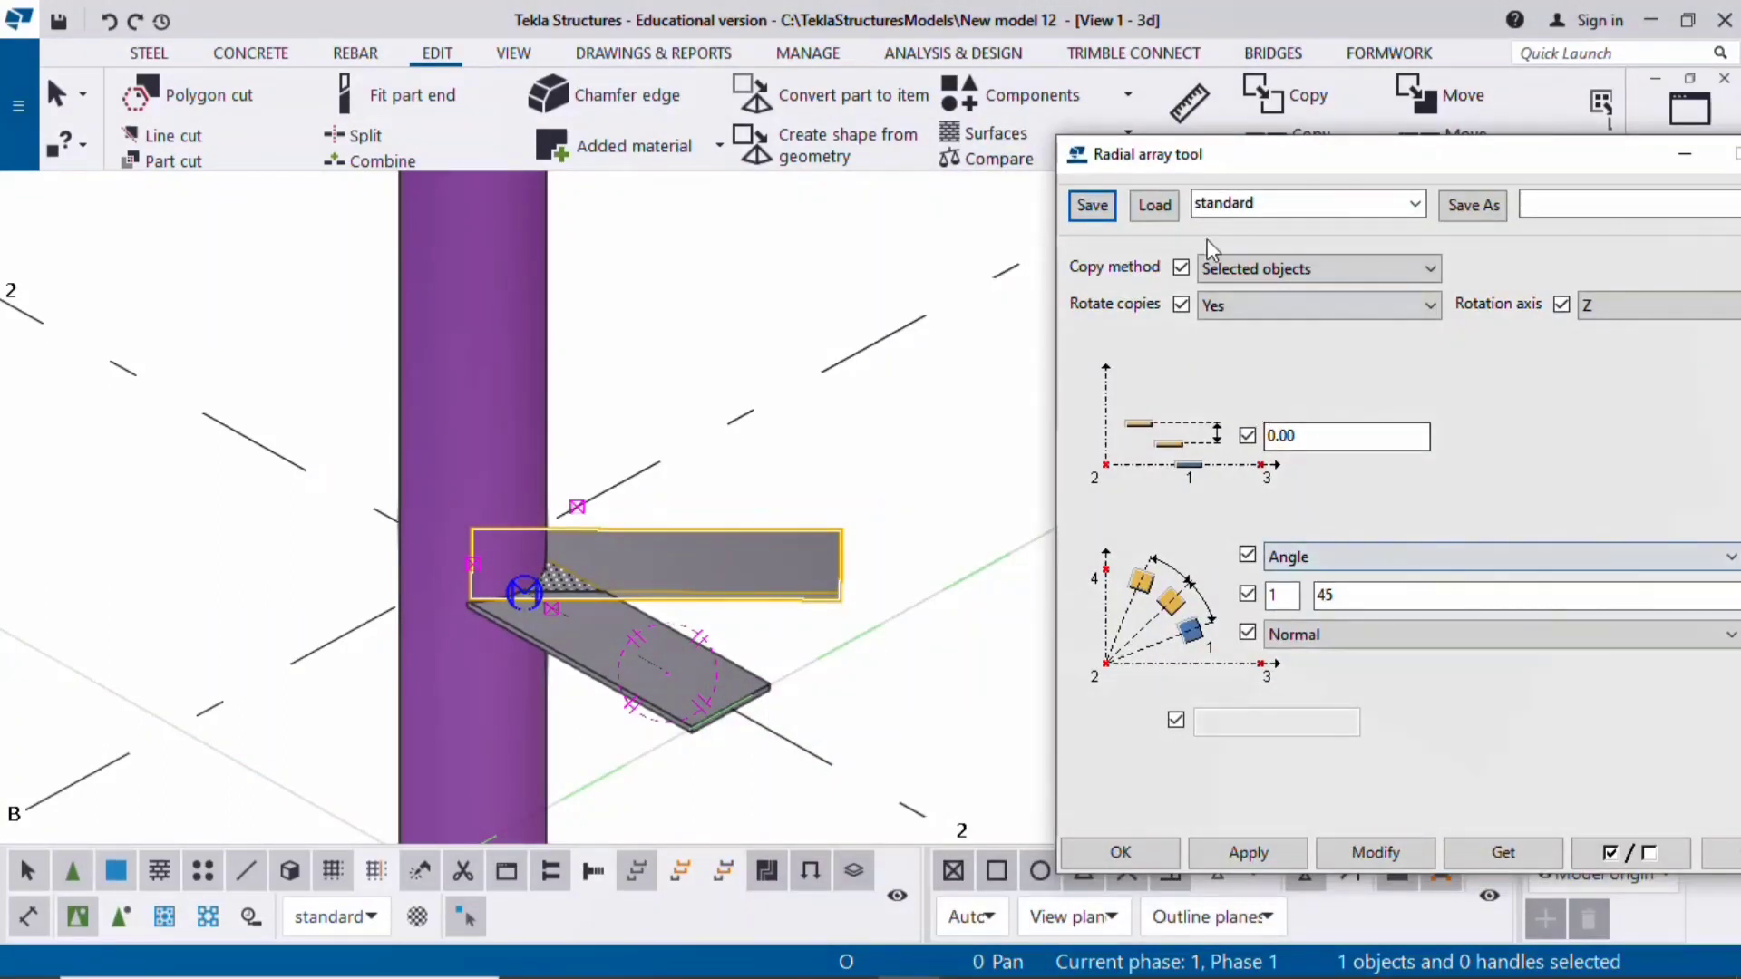
left_click_drag(1203, 179, 1166, 124)
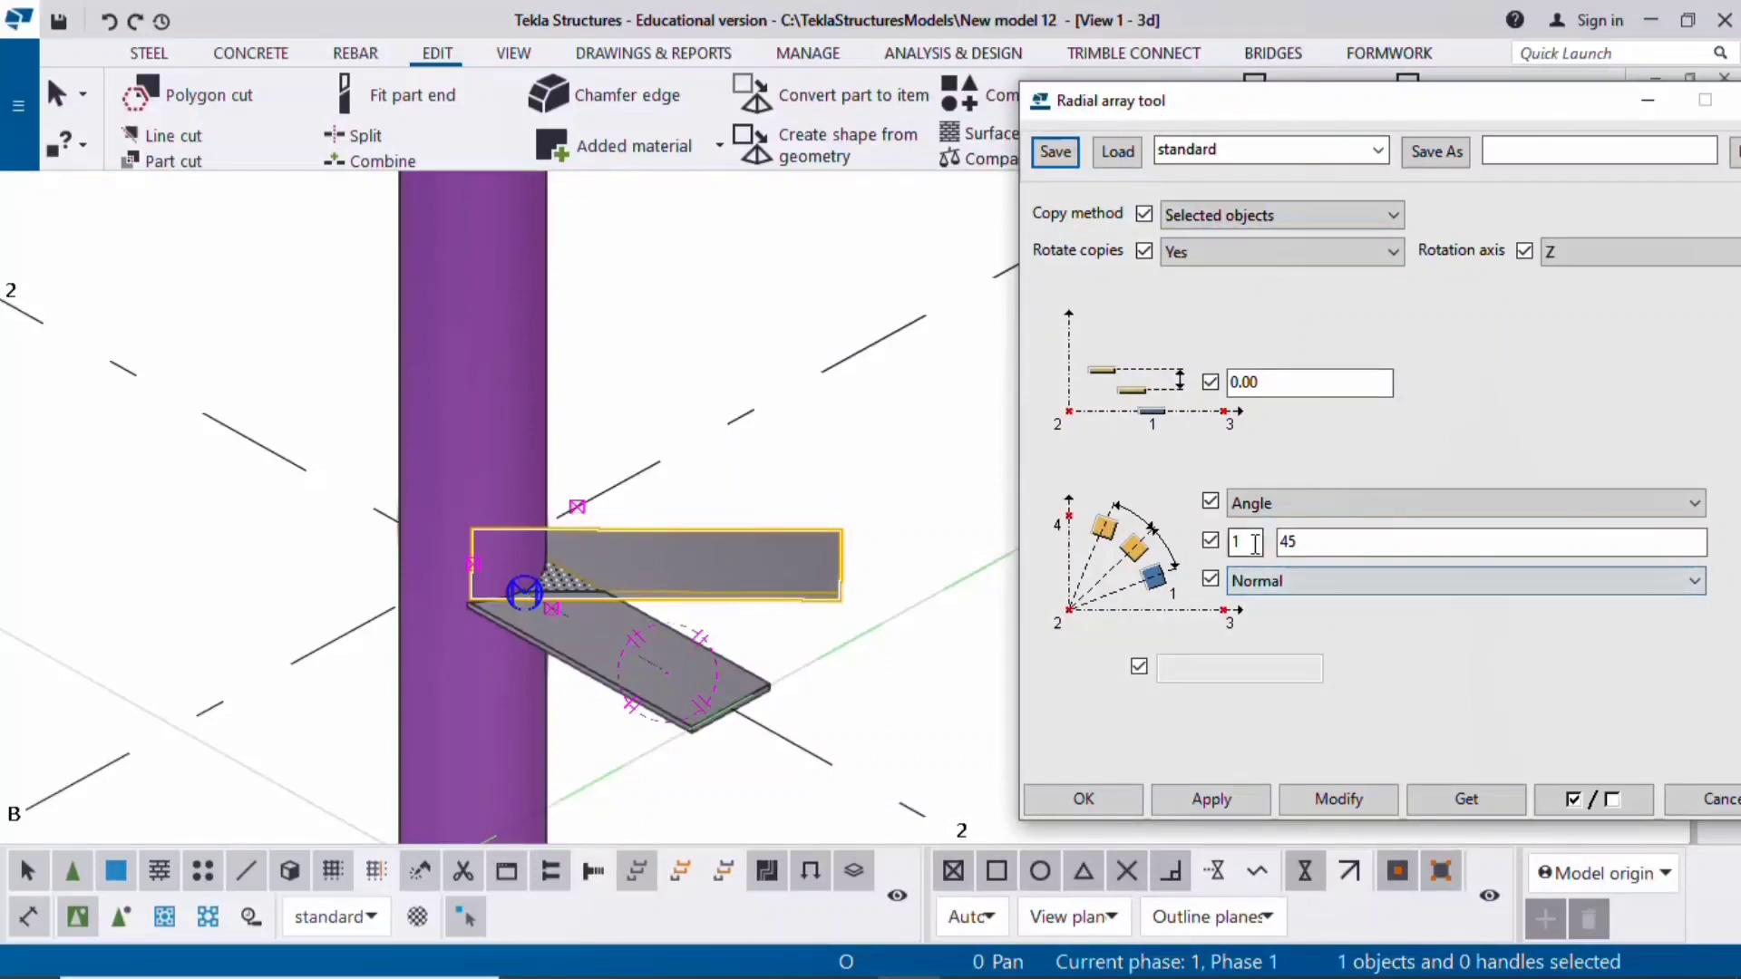
double_click(1286, 542)
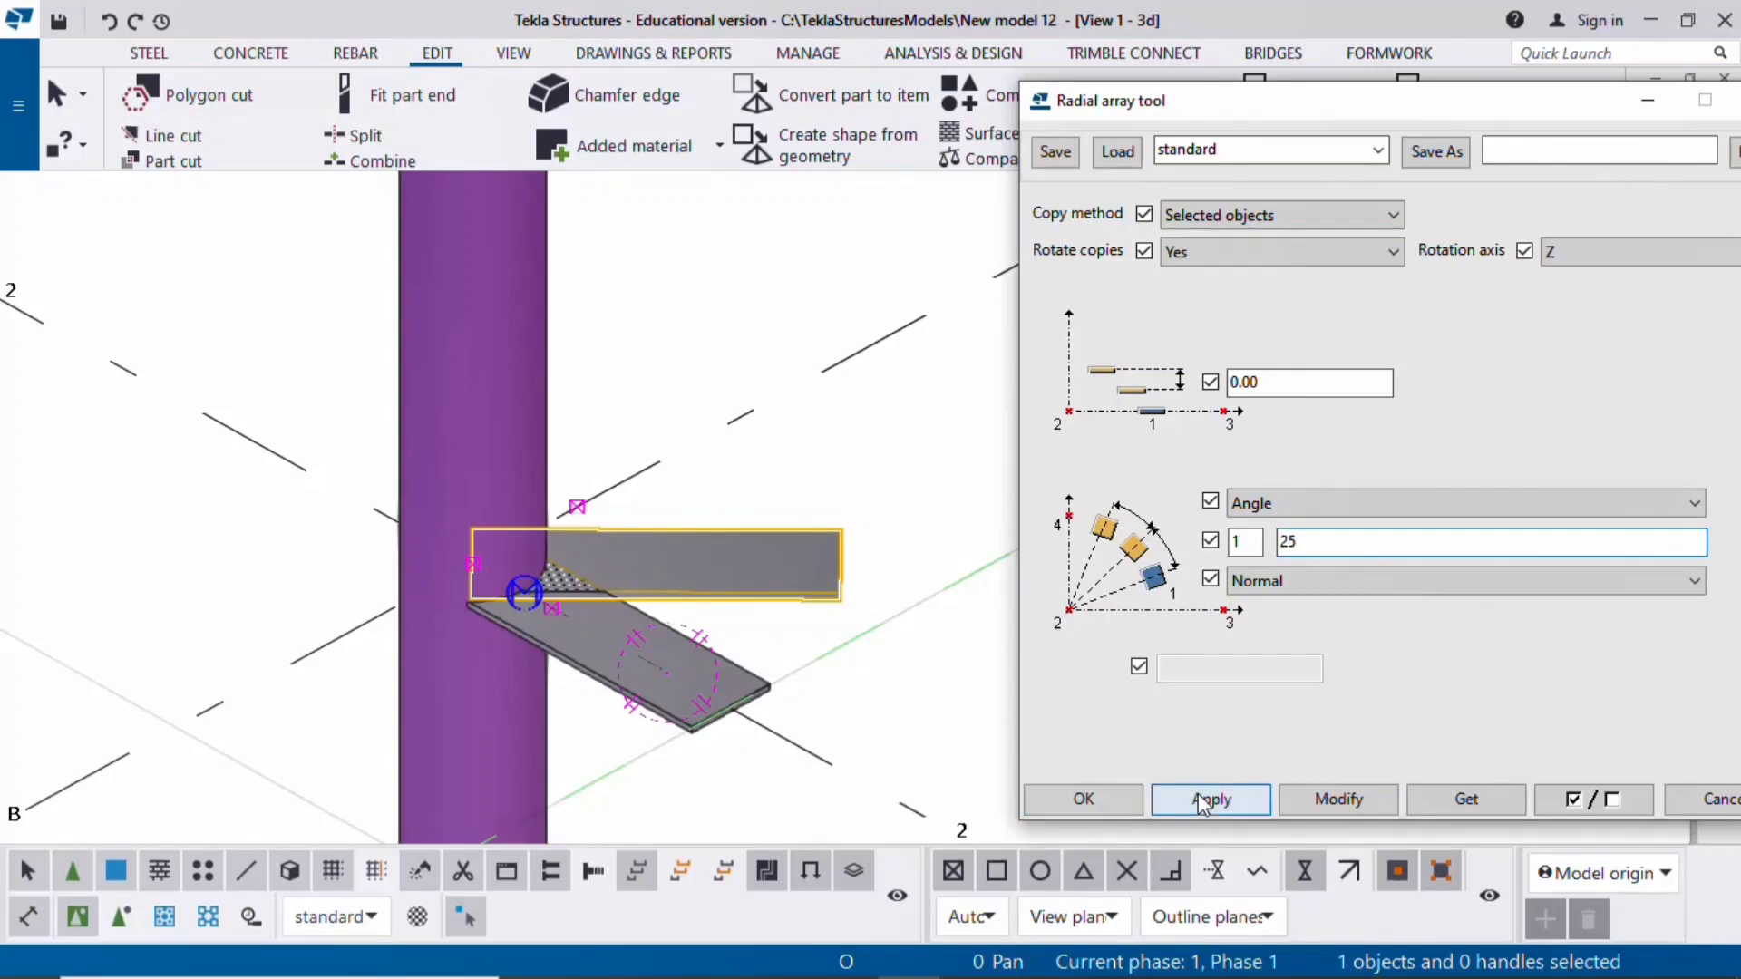
left_click(1335, 798)
Modify the radial array's vertical offset between copies to 250 mm
double_click(1303, 388)
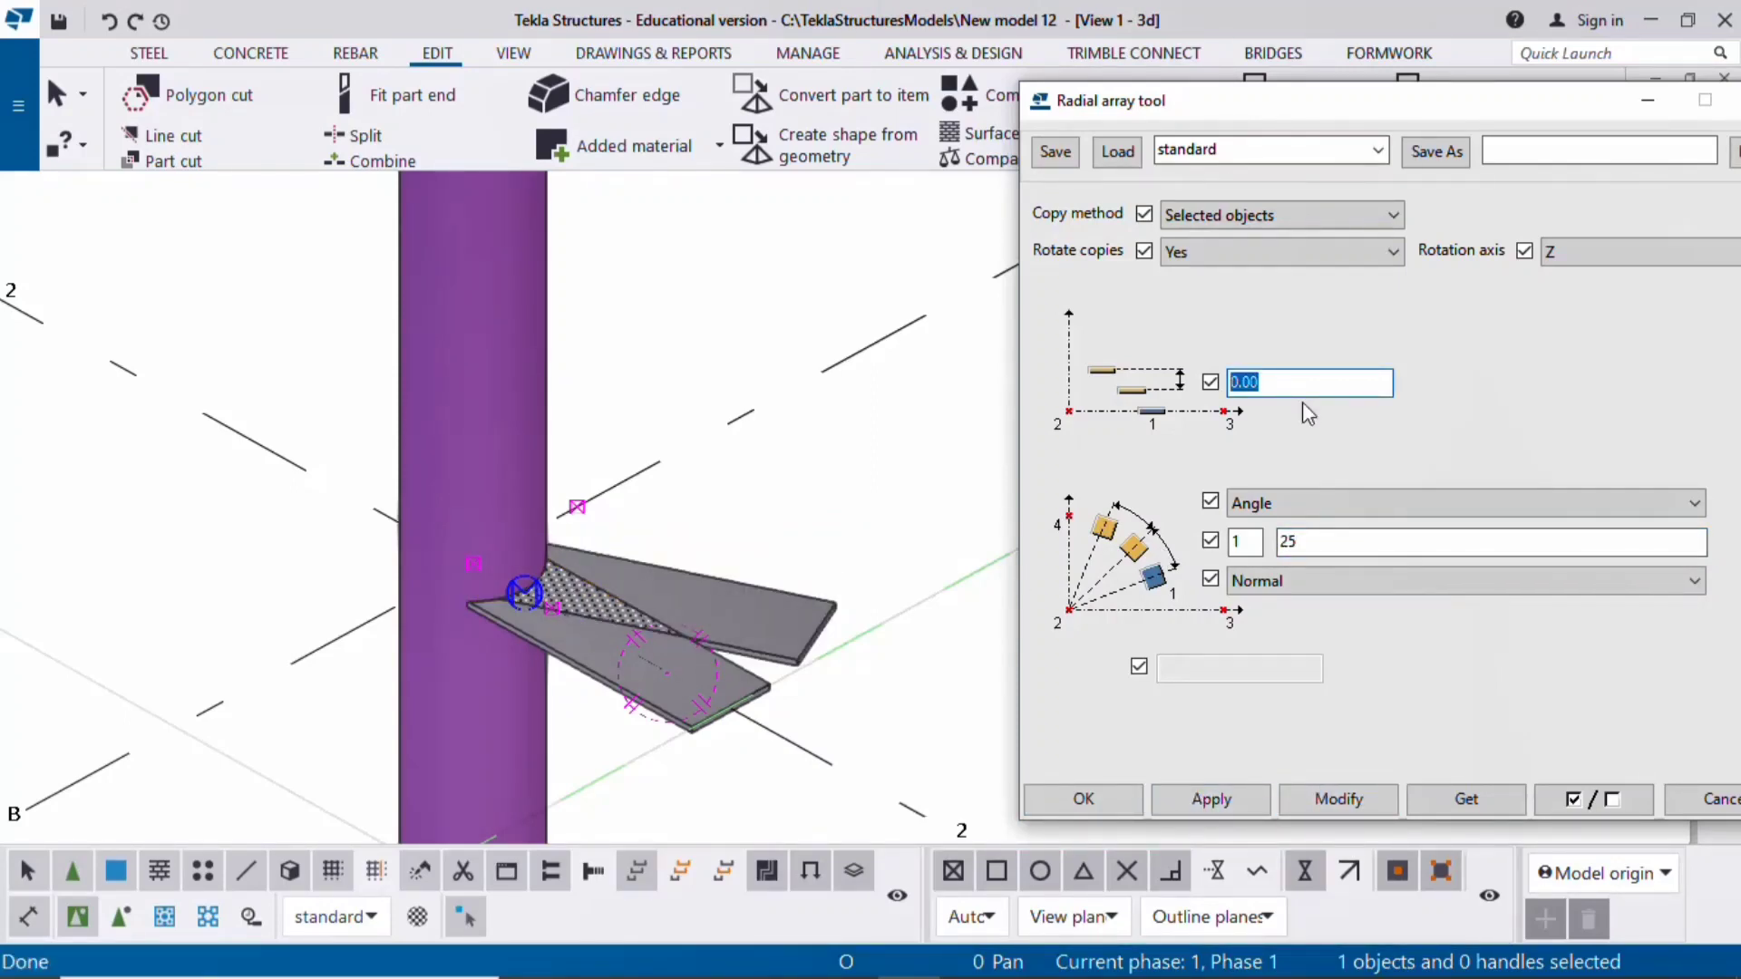
type("250")
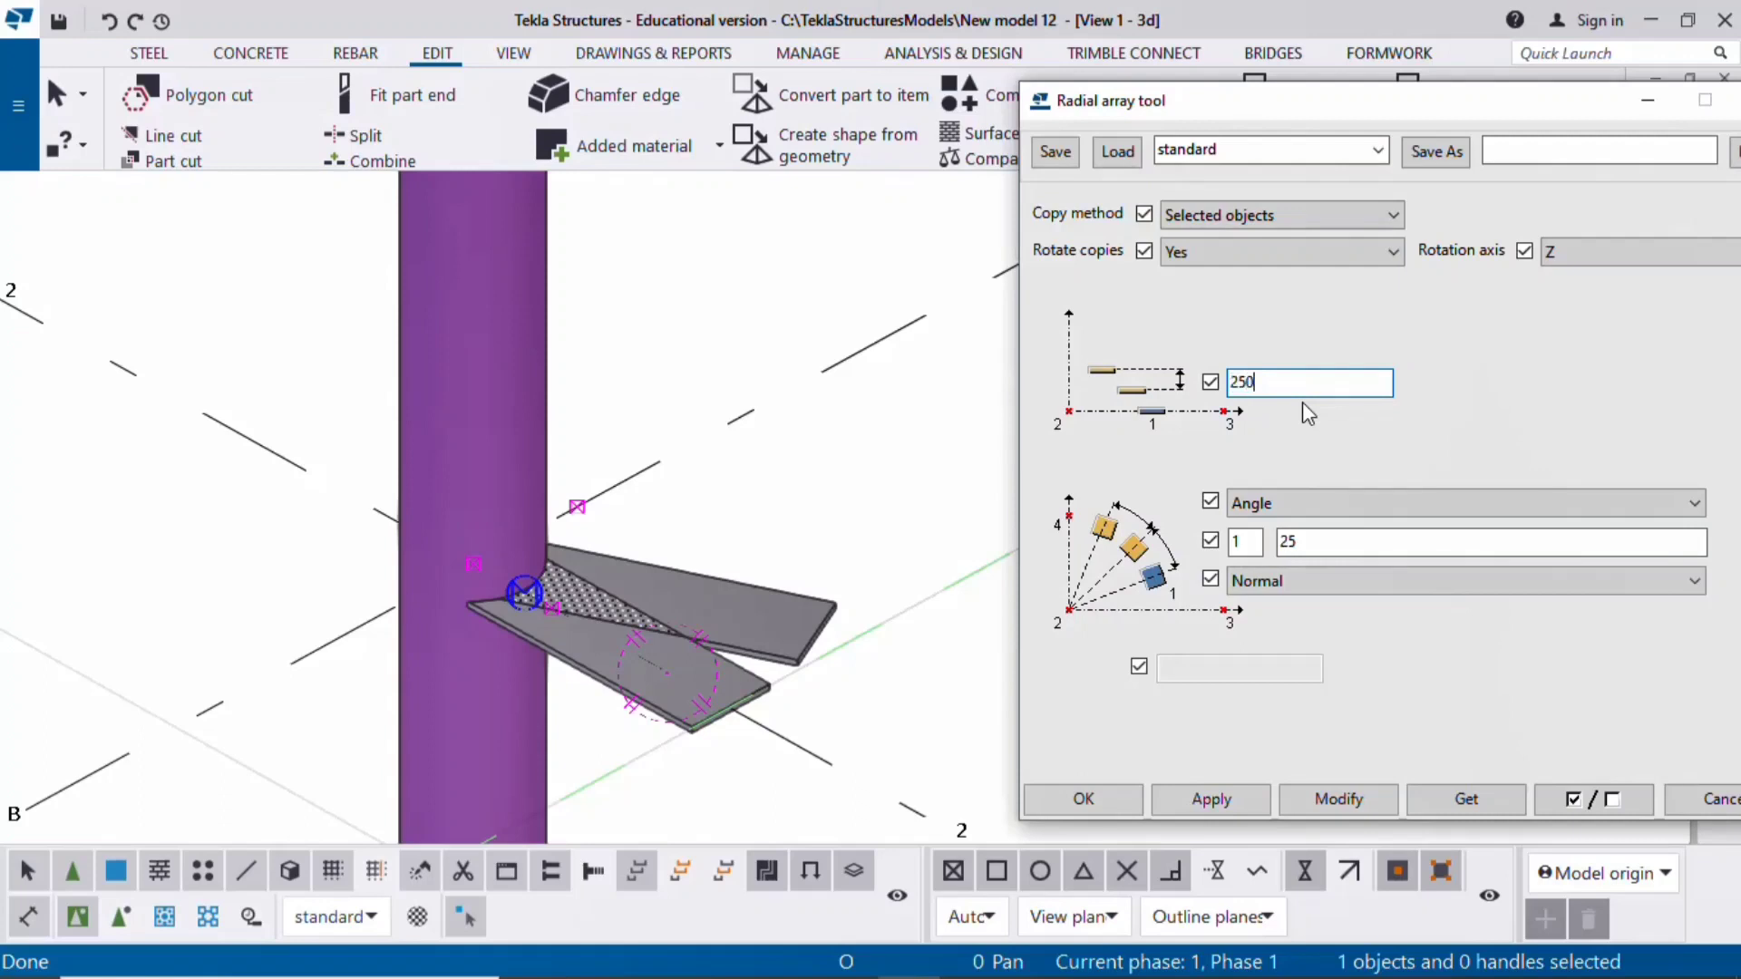
left_click(772, 622)
left_click(1338, 798)
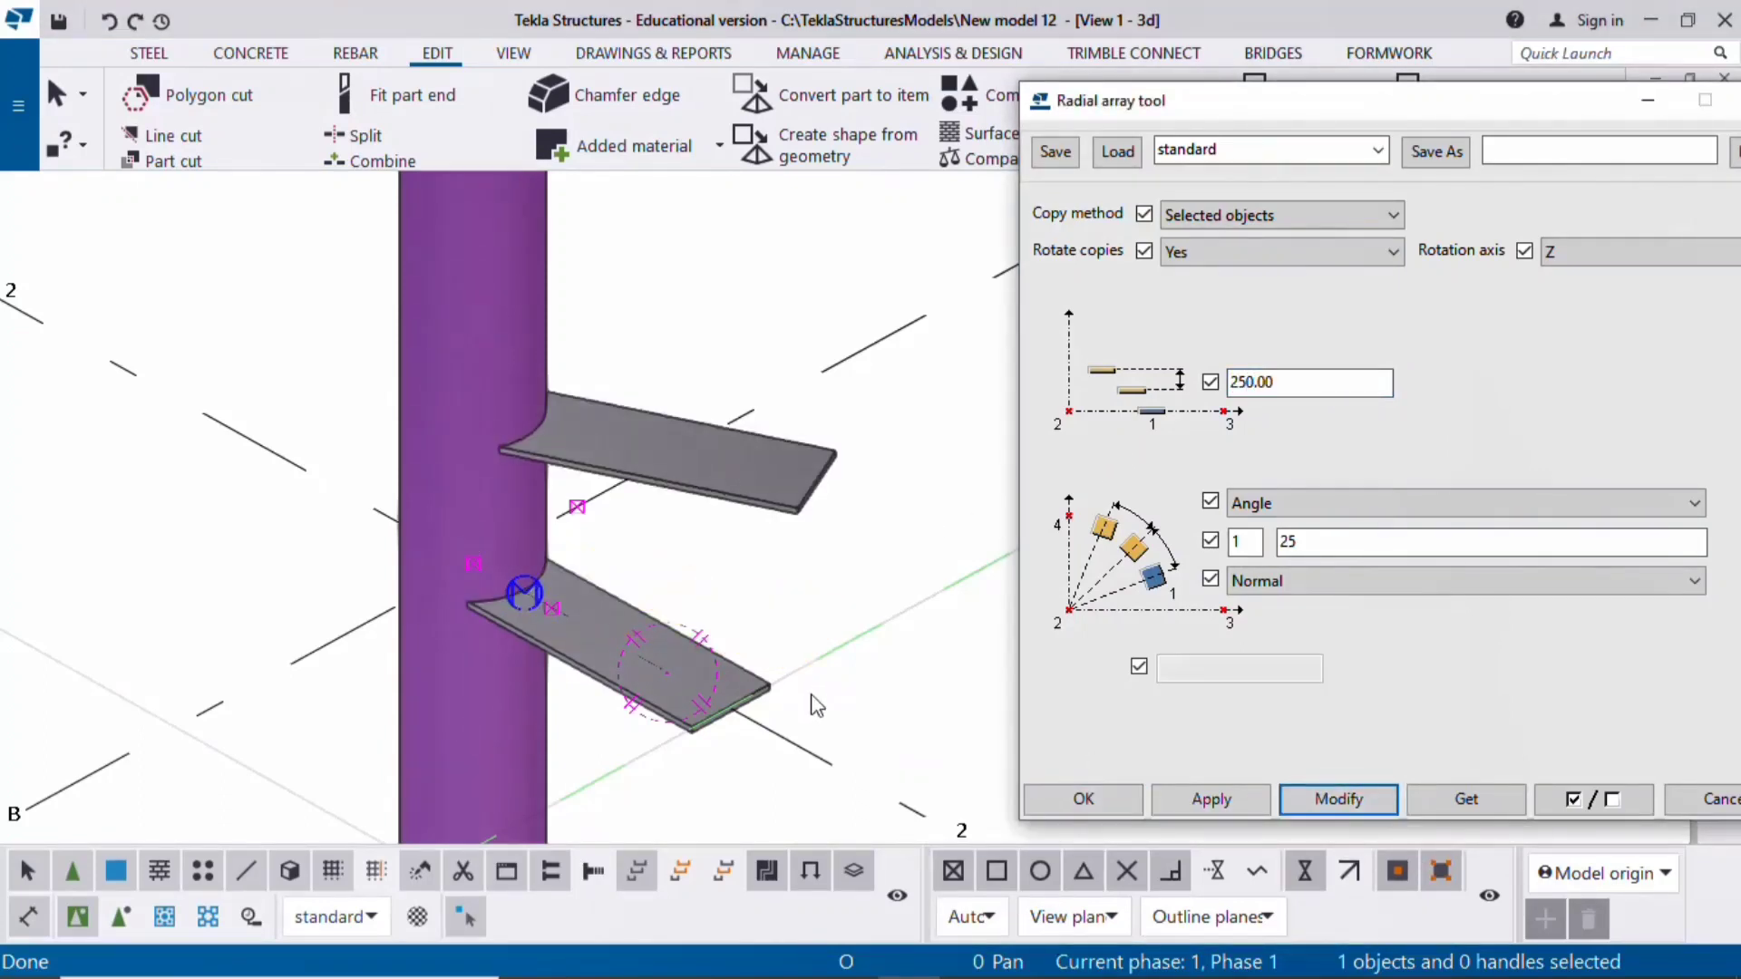
Modify the radial array's number of copies to 3
mouse_move(816, 706)
middle_mouse_down("ctrl")
mouse_move(622, 707)
mouse_move(417, 740)
mouse_move(419, 701)
mouse_move(789, 691)
middle_mouse_up("ctrl")
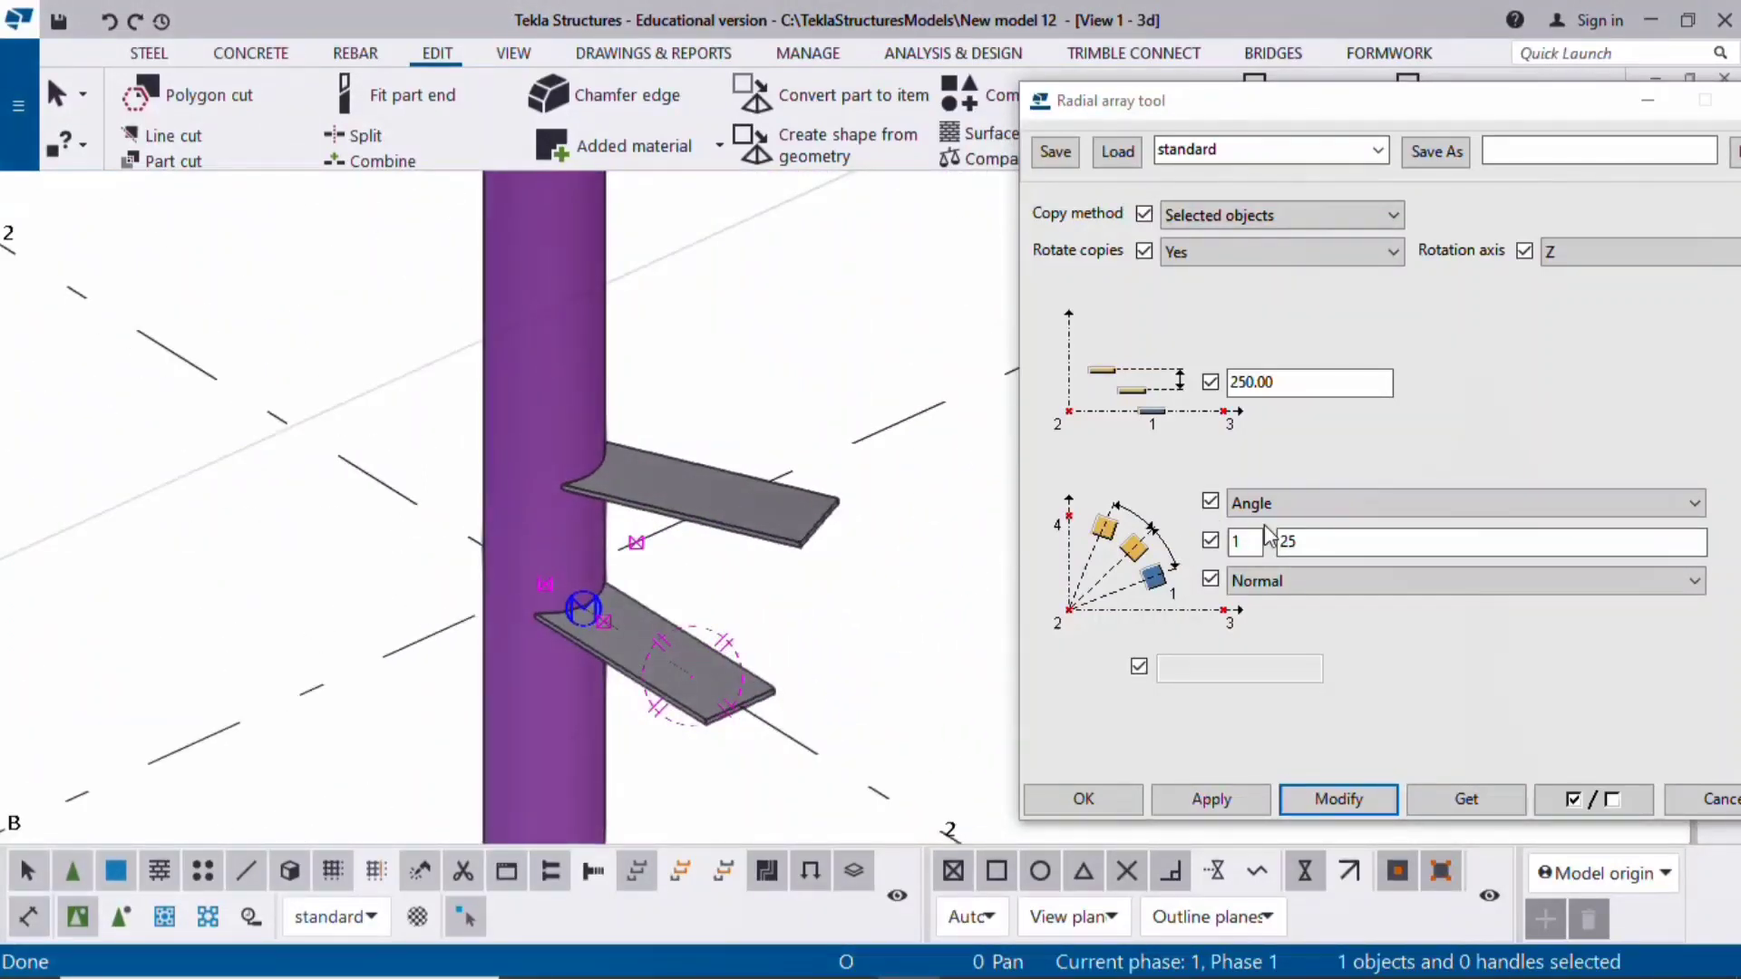
left_click_drag(1259, 542, 1222, 542)
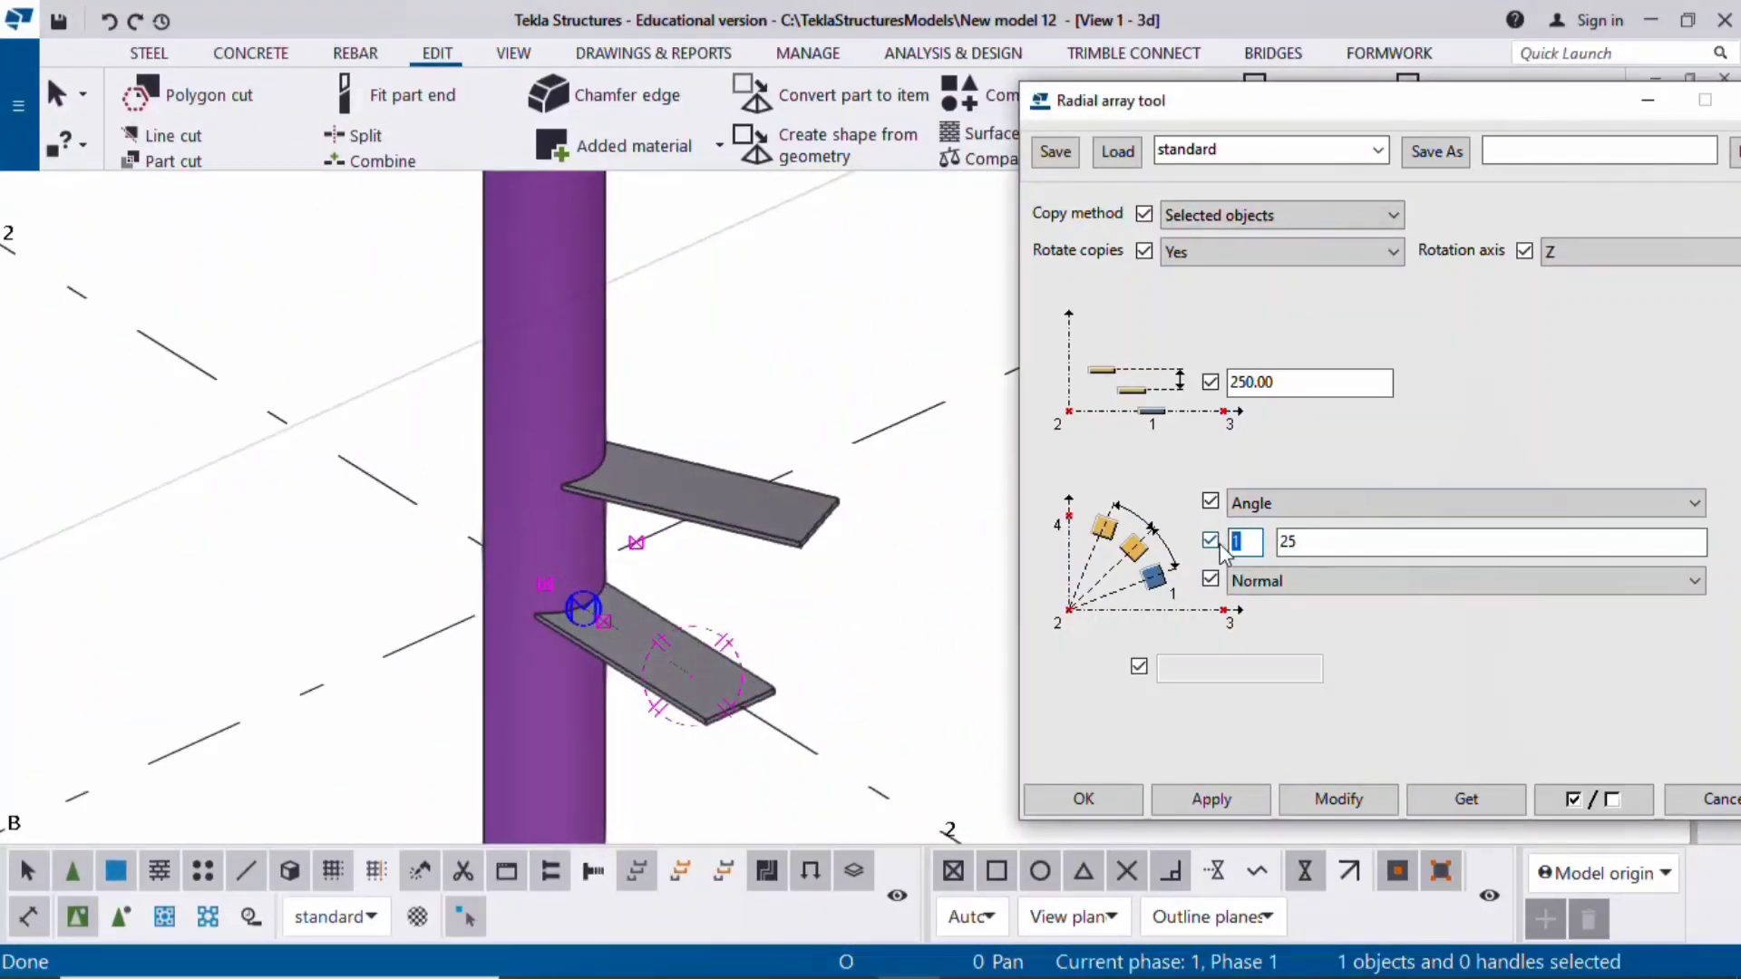
left_click(1339, 800)
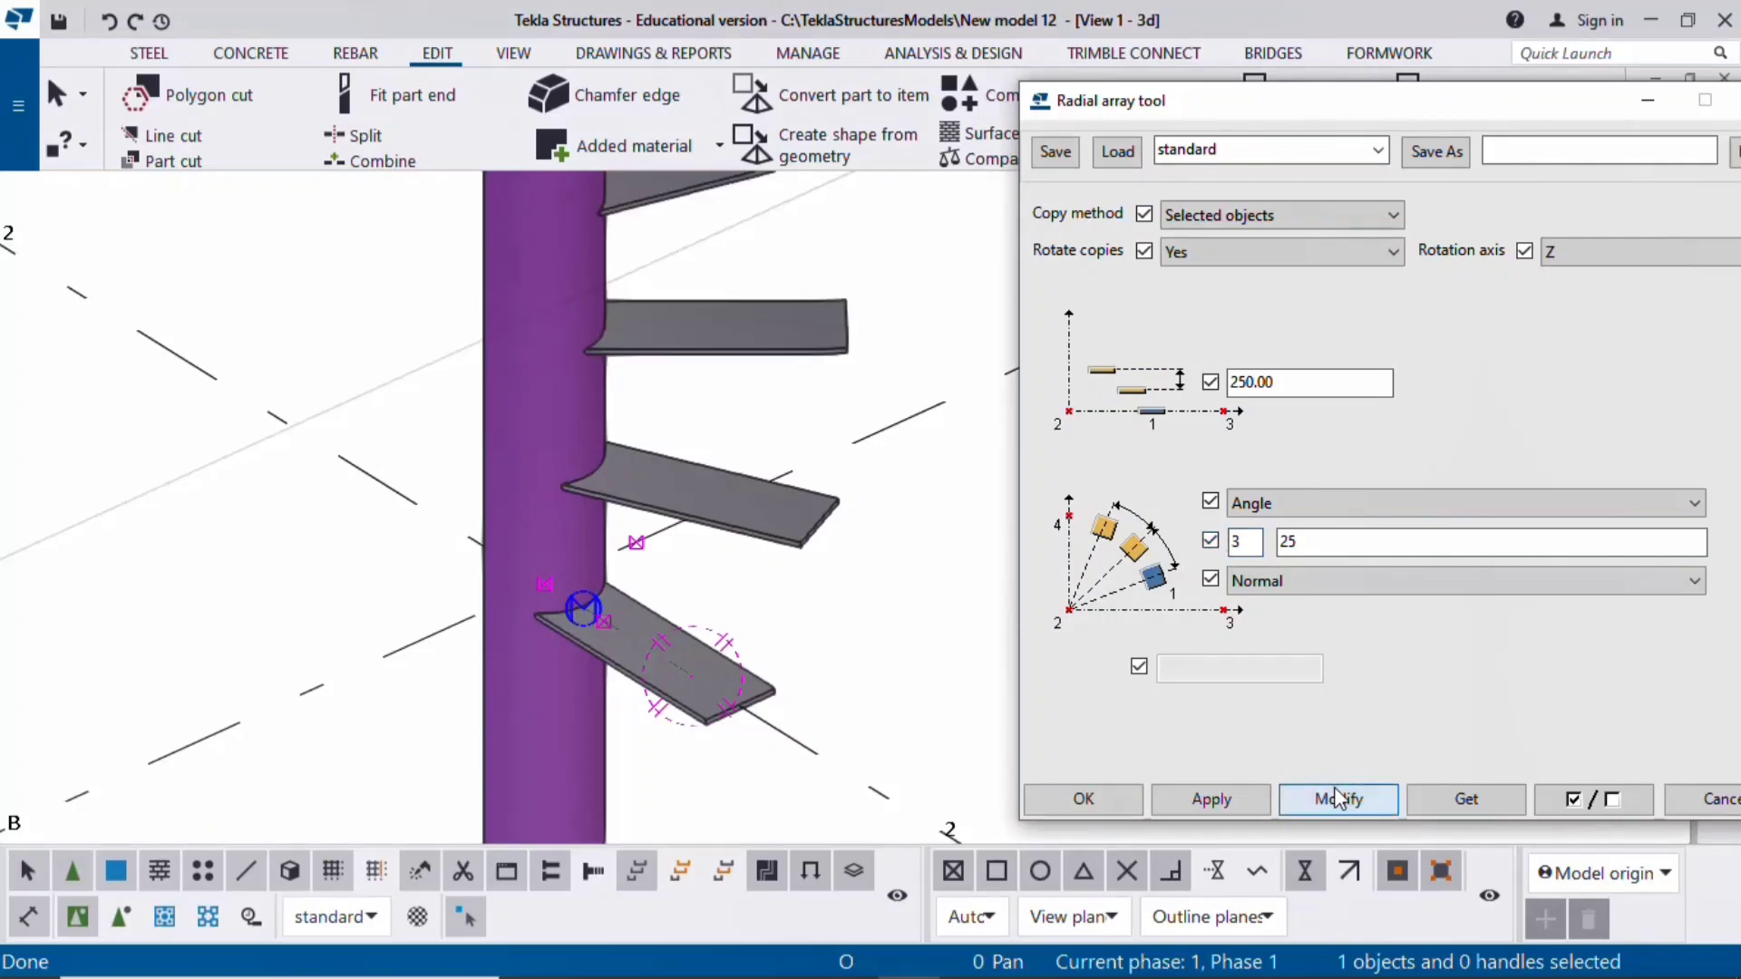
Examine the rising plates around the pipe column and select the arrayed copies above the original plate
scroll(645, 672, "down", 3)
middle_click_drag(763, 713, 874, 729, "ctrl")
scroll(716, 721, "up", 2)
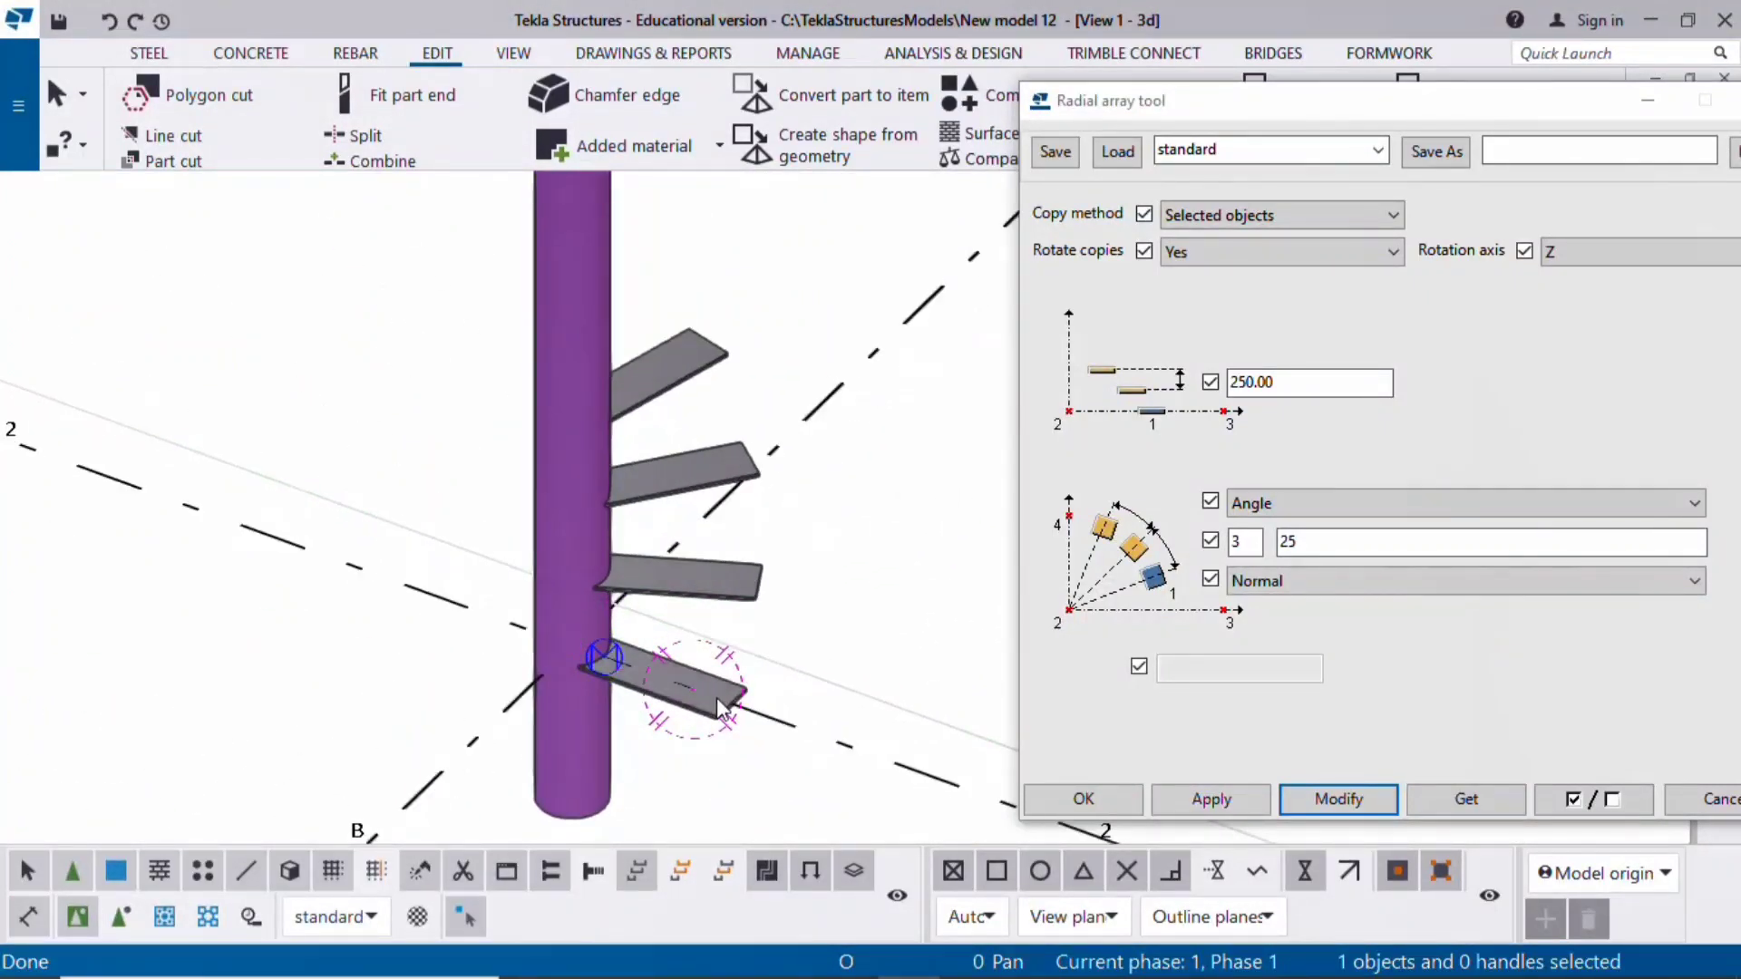
scroll(739, 700, "up", 3)
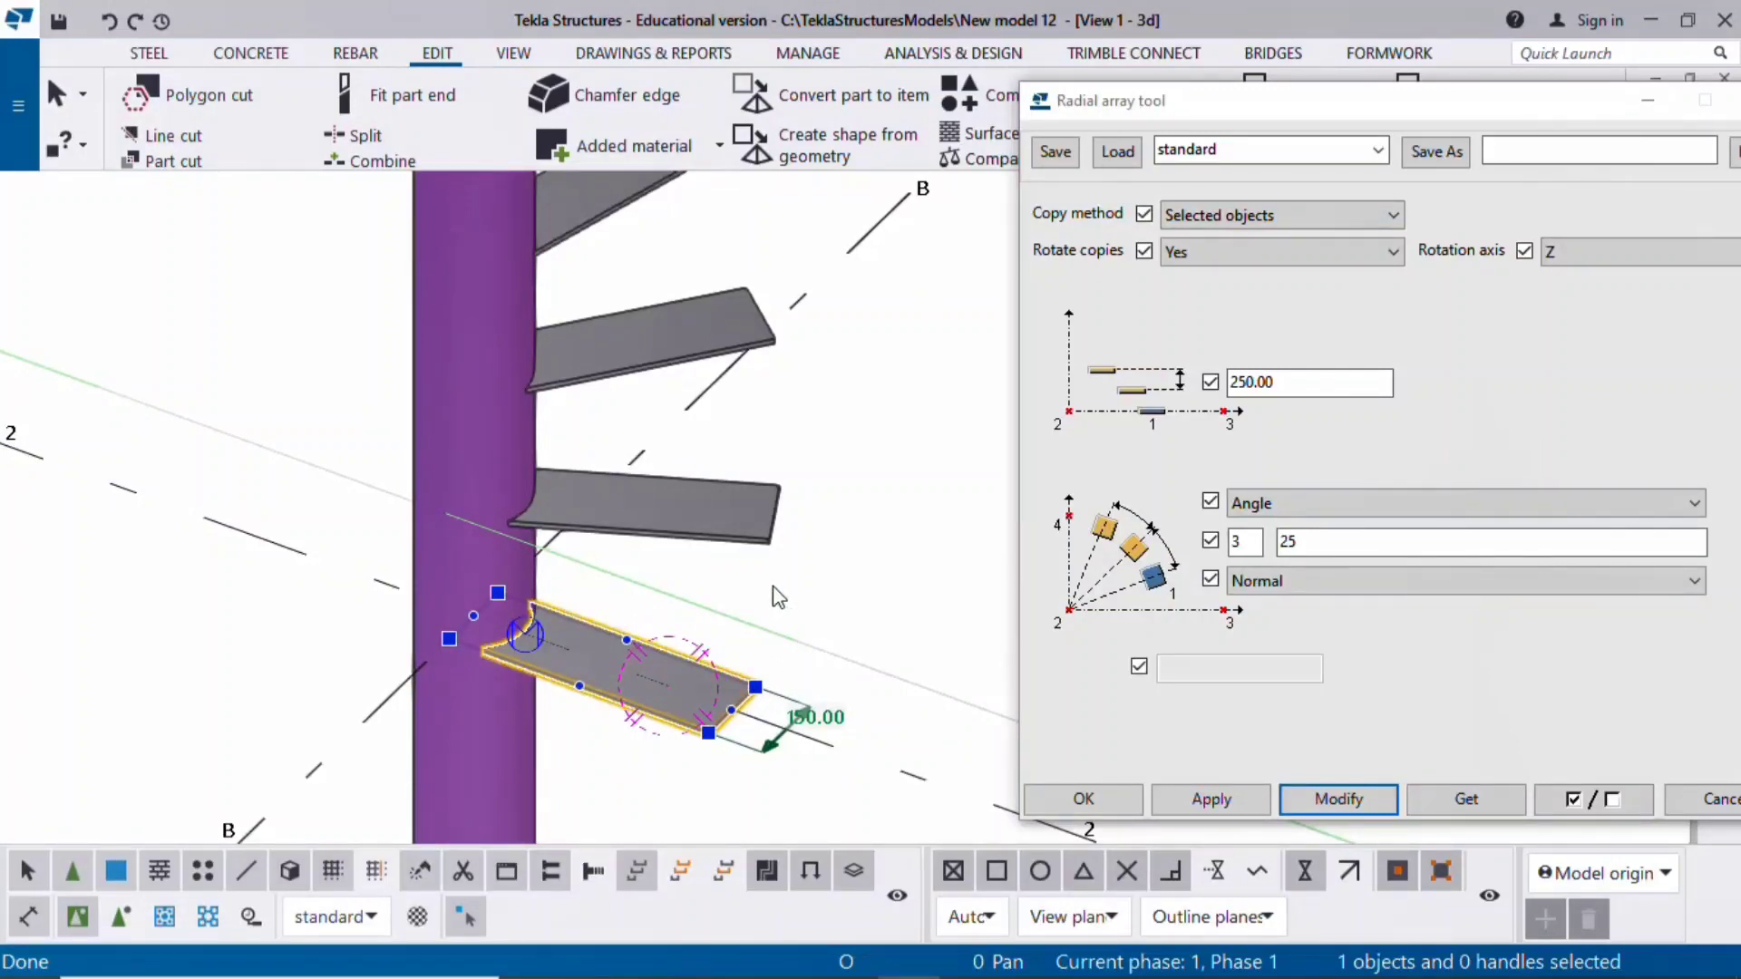
left_click(776, 510)
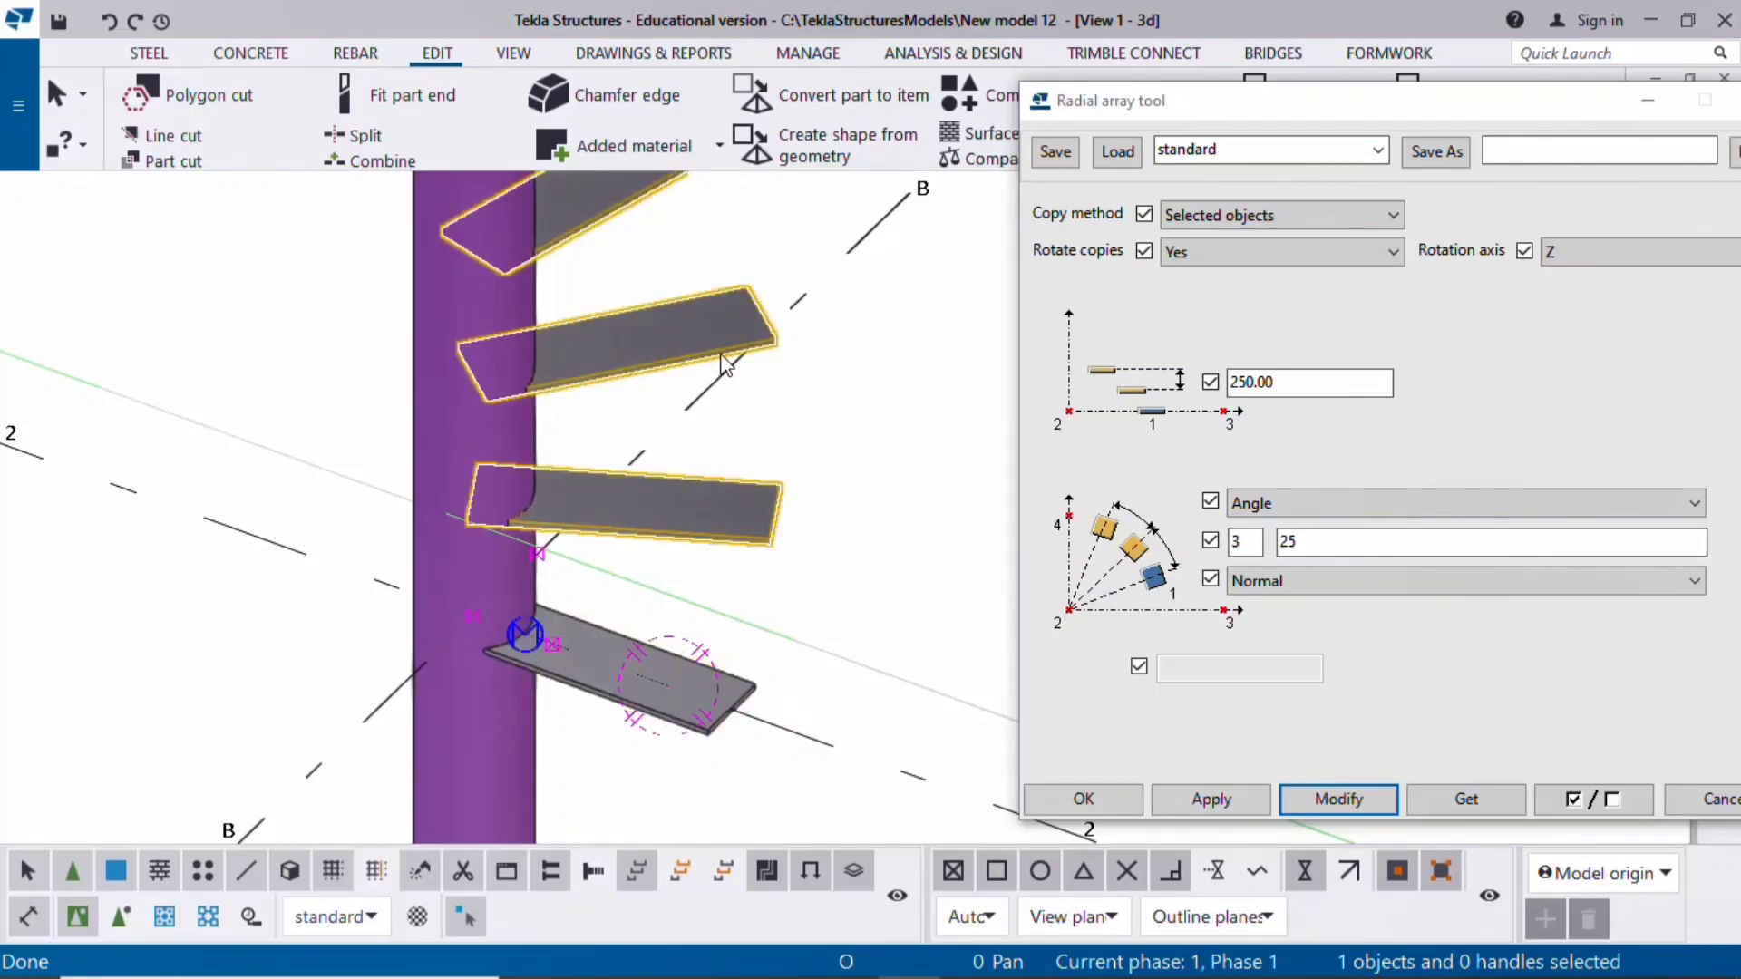
scroll(725, 360, "down", 5)
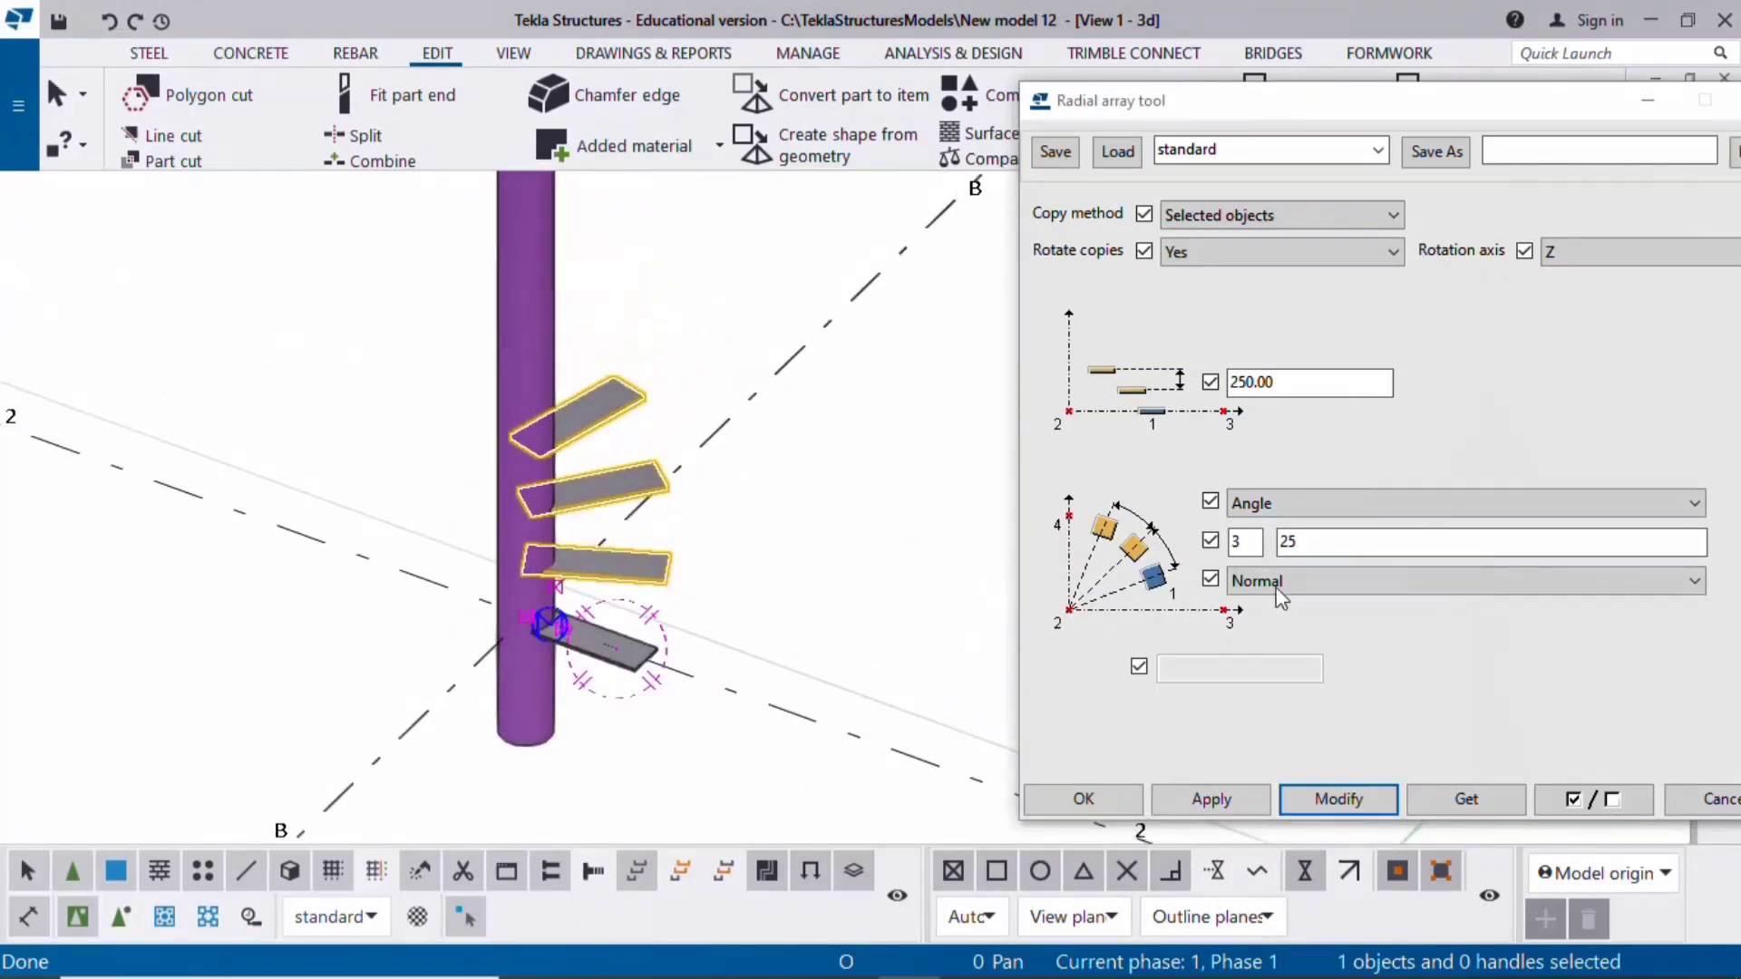
Modify the radial array's number of copies to 10 and view the plates rising around the pipe column
left_click(1238, 542)
scroll(544, 711, "down", 6)
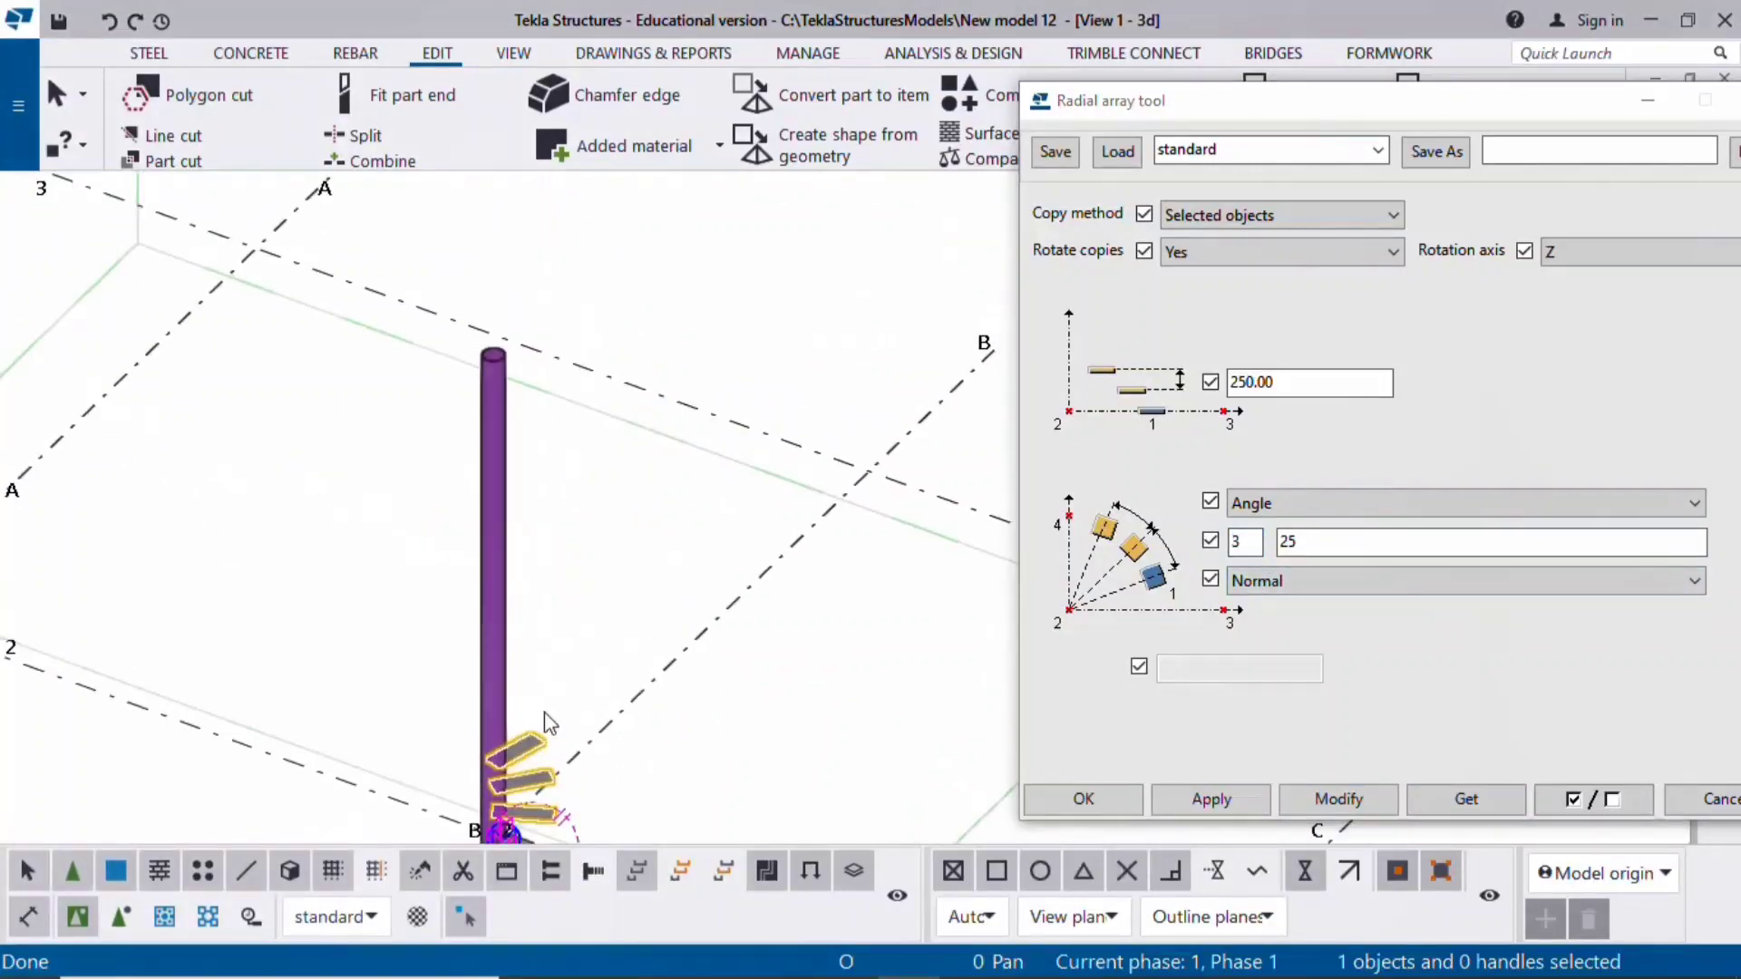
left_click_drag(1257, 544, 1097, 543)
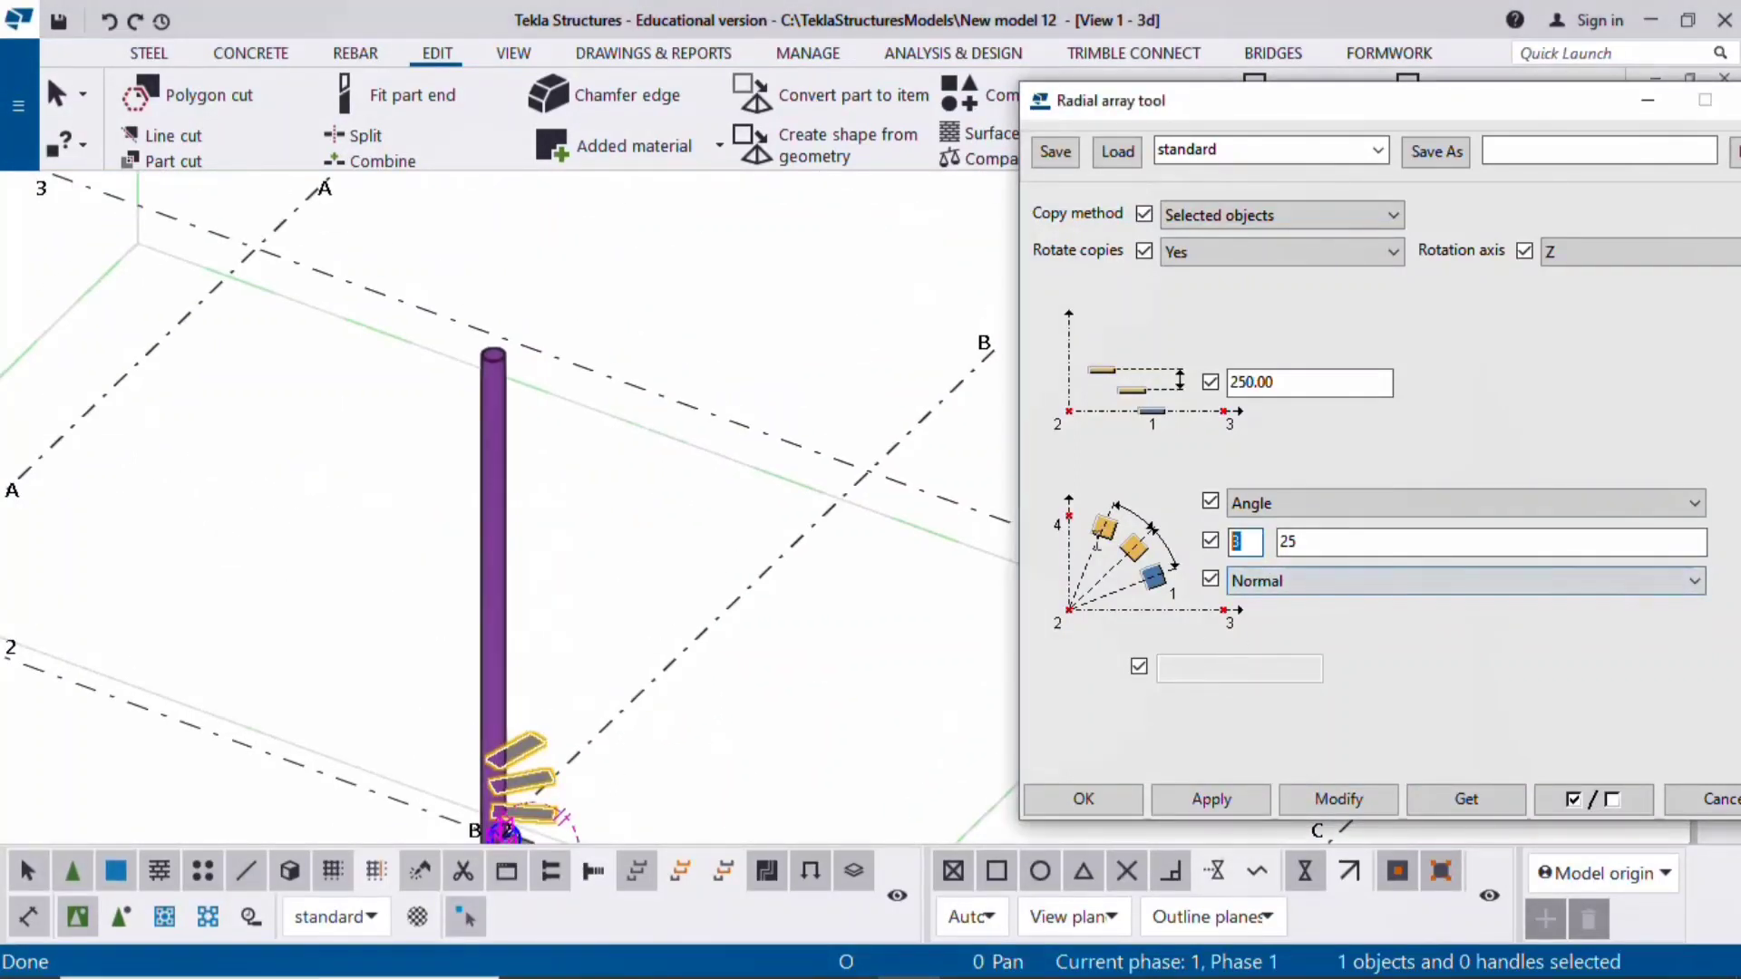
left_click(1310, 799)
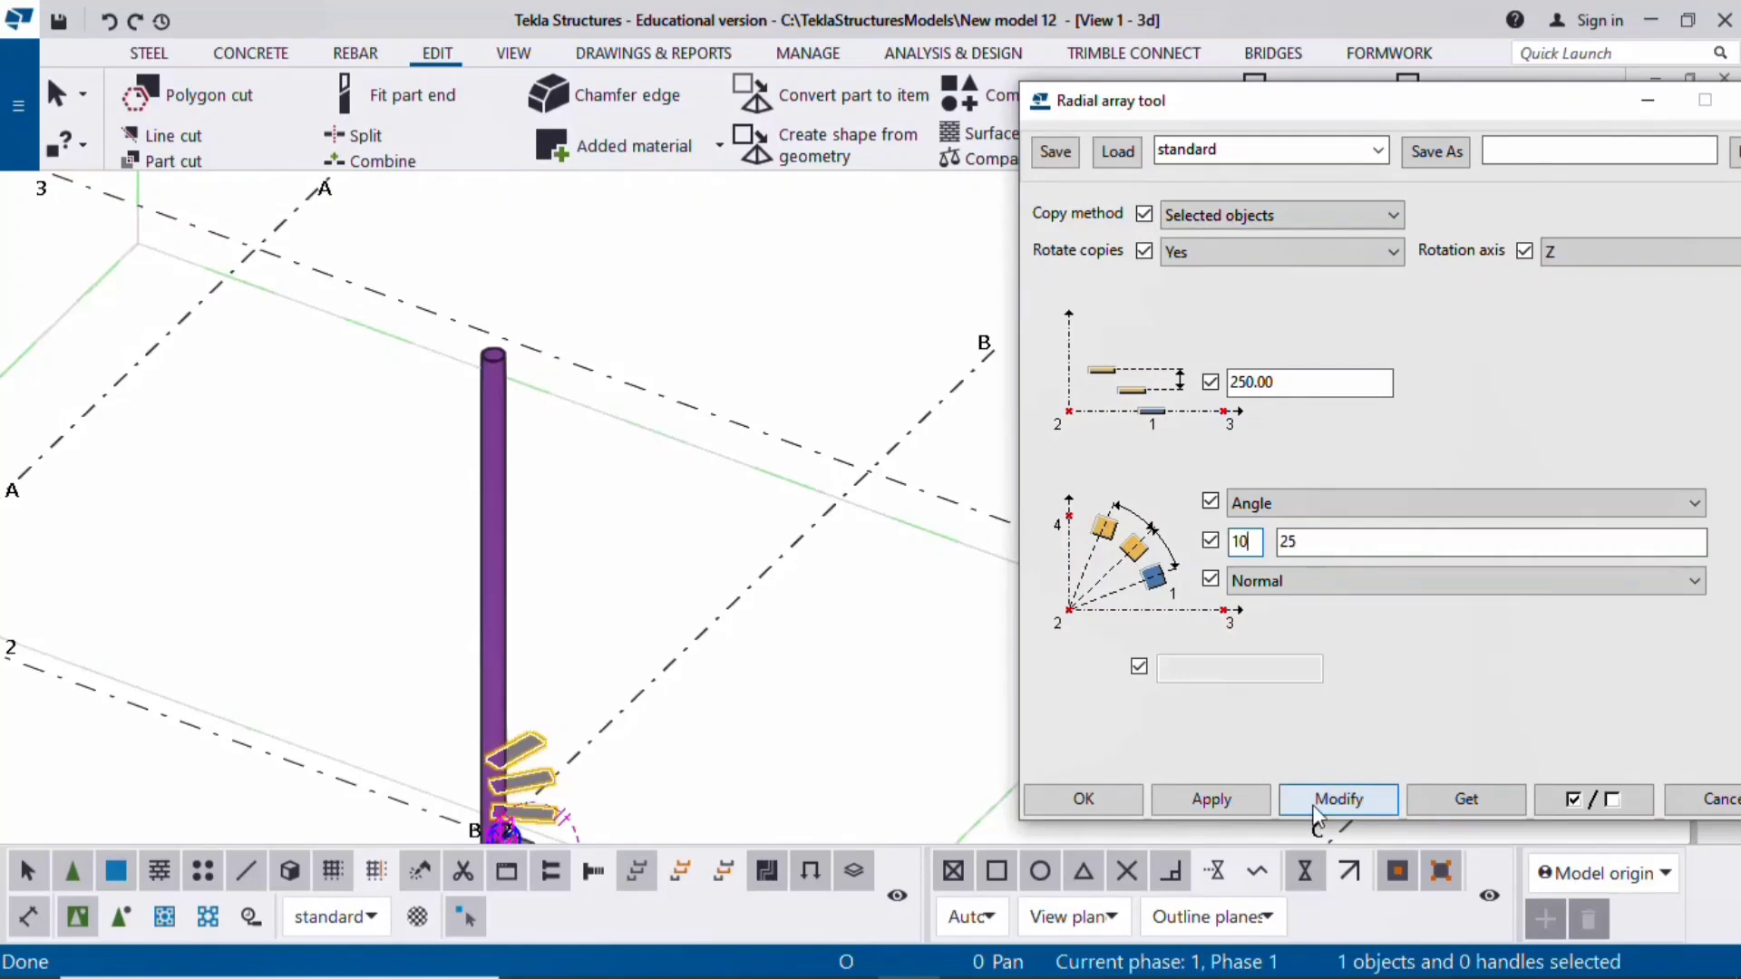
scroll(704, 722, "down", 2)
middle_click_drag(704, 723, 668, 533)
Select the arrayed plates again and modify the radial array's number of copies to 20
double_click(1245, 542)
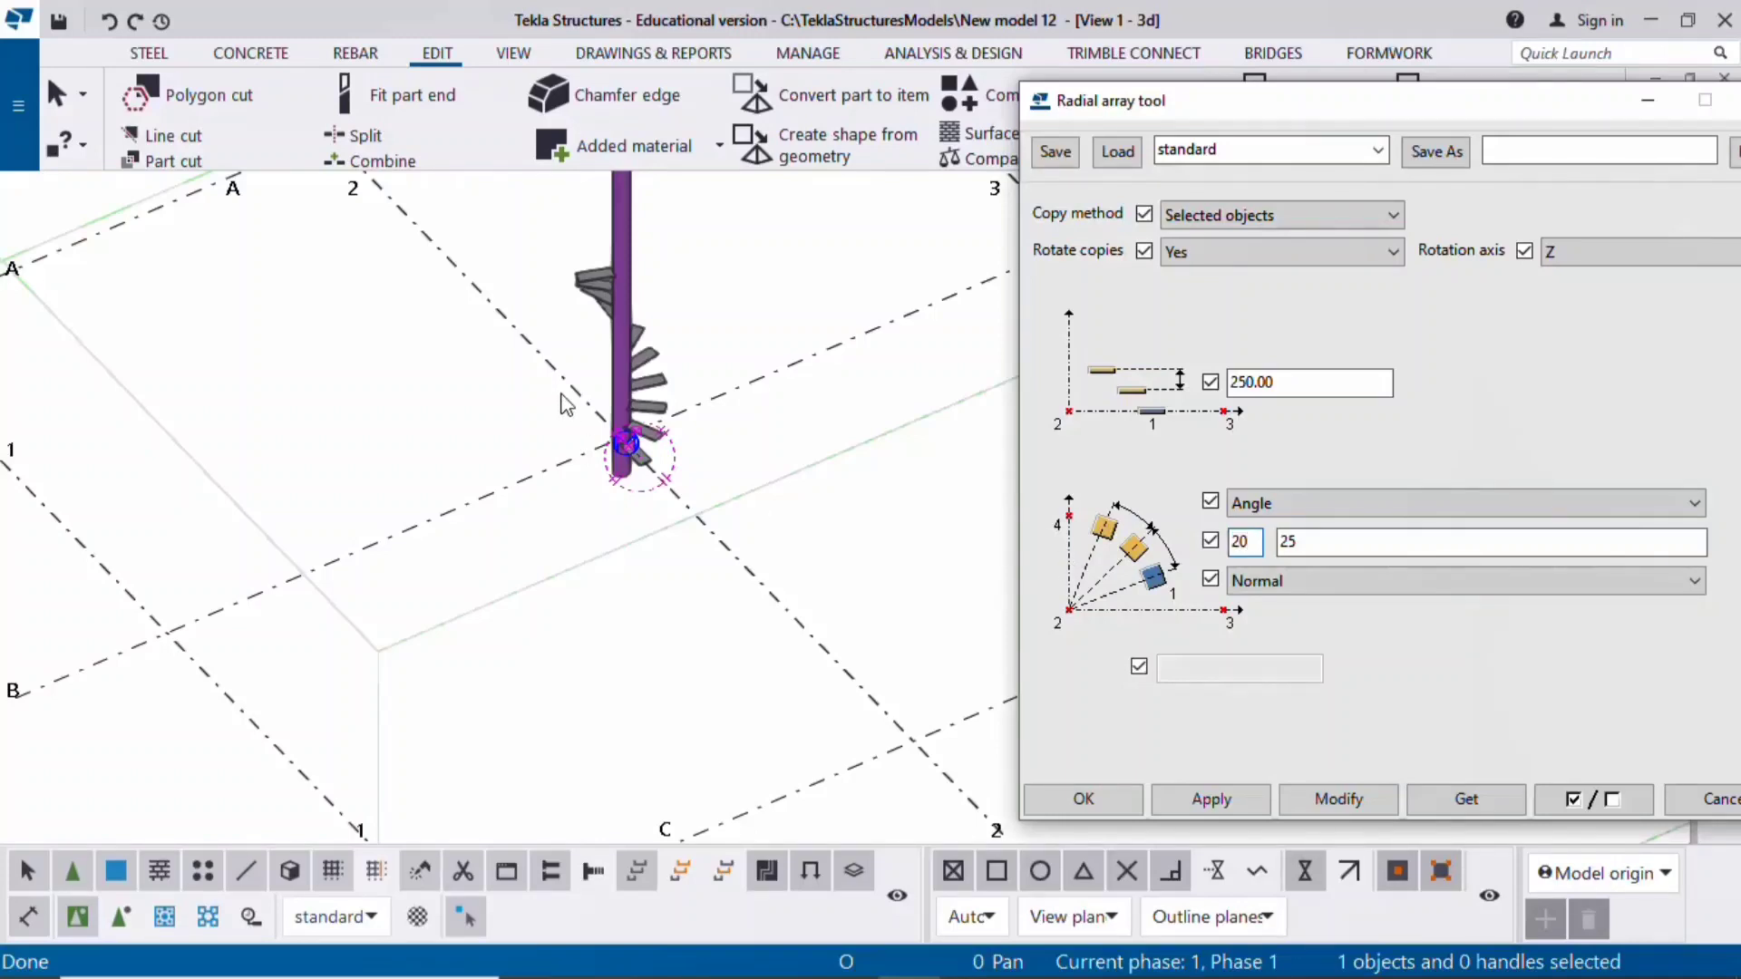
left_click(658, 405)
left_click(1312, 798)
scroll(519, 651, "down", 1)
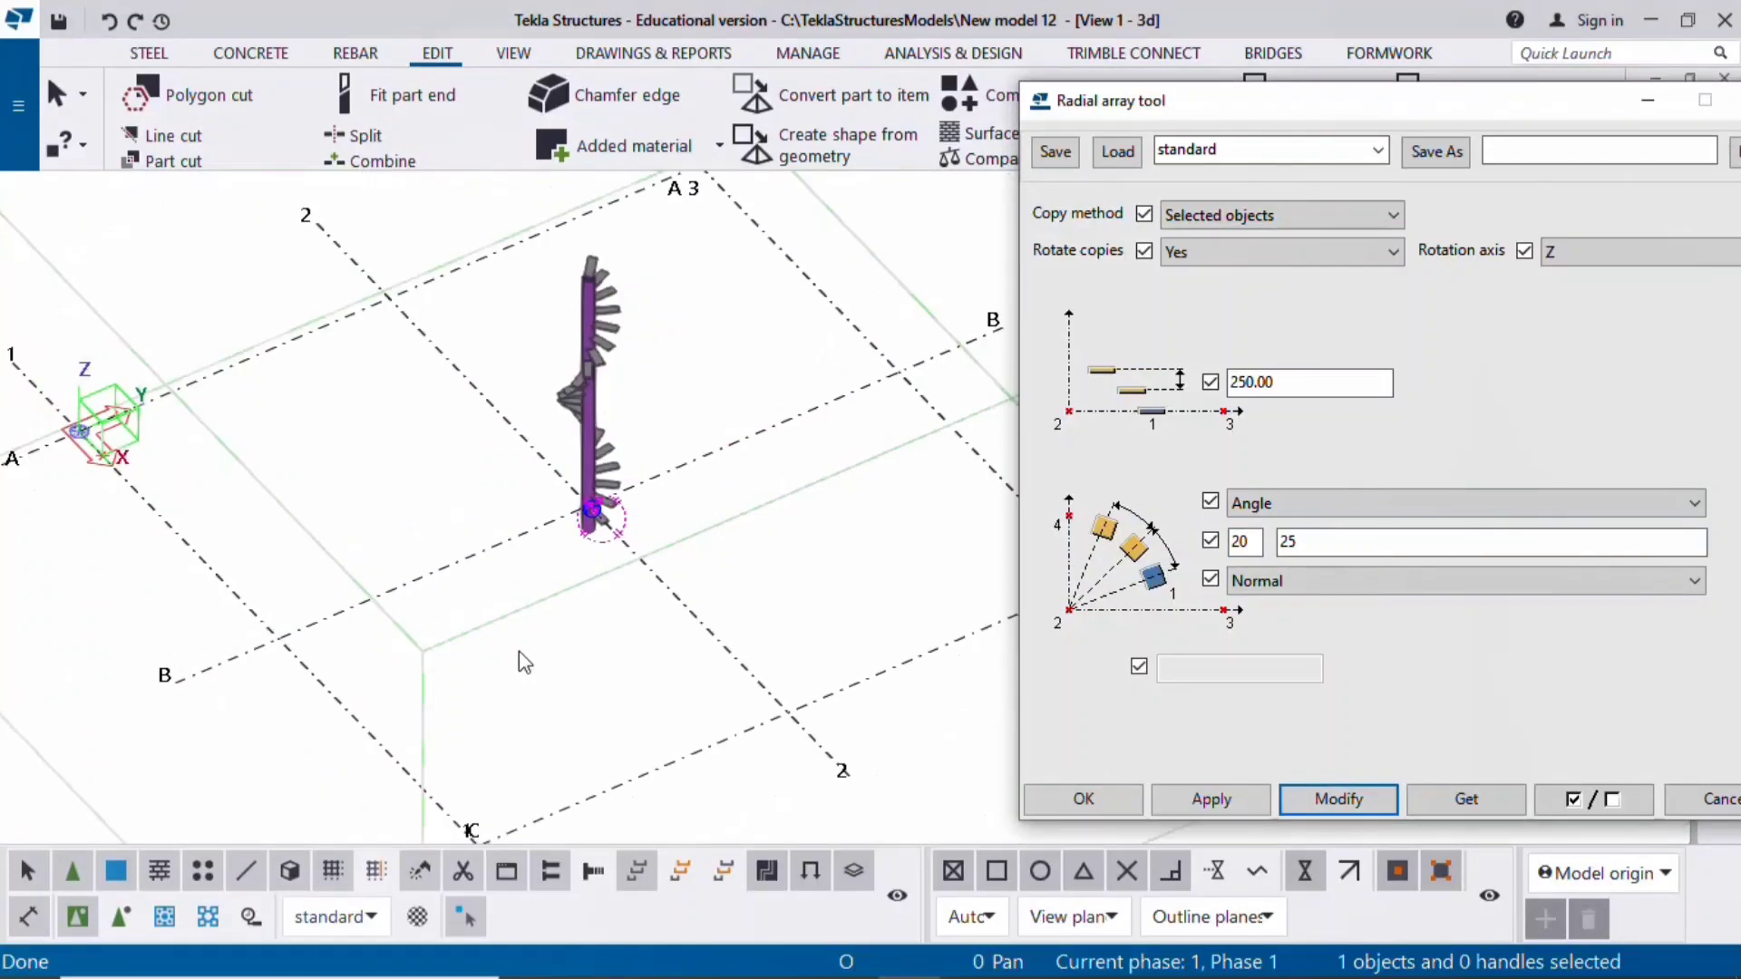
Examine the spiral of plates from the pipe column's top end to its base, with the whole array properties dialog moved into view
middle_click_drag(577, 501, 531, 610)
scroll(537, 388, "up", 4)
scroll(553, 356, "up", 3)
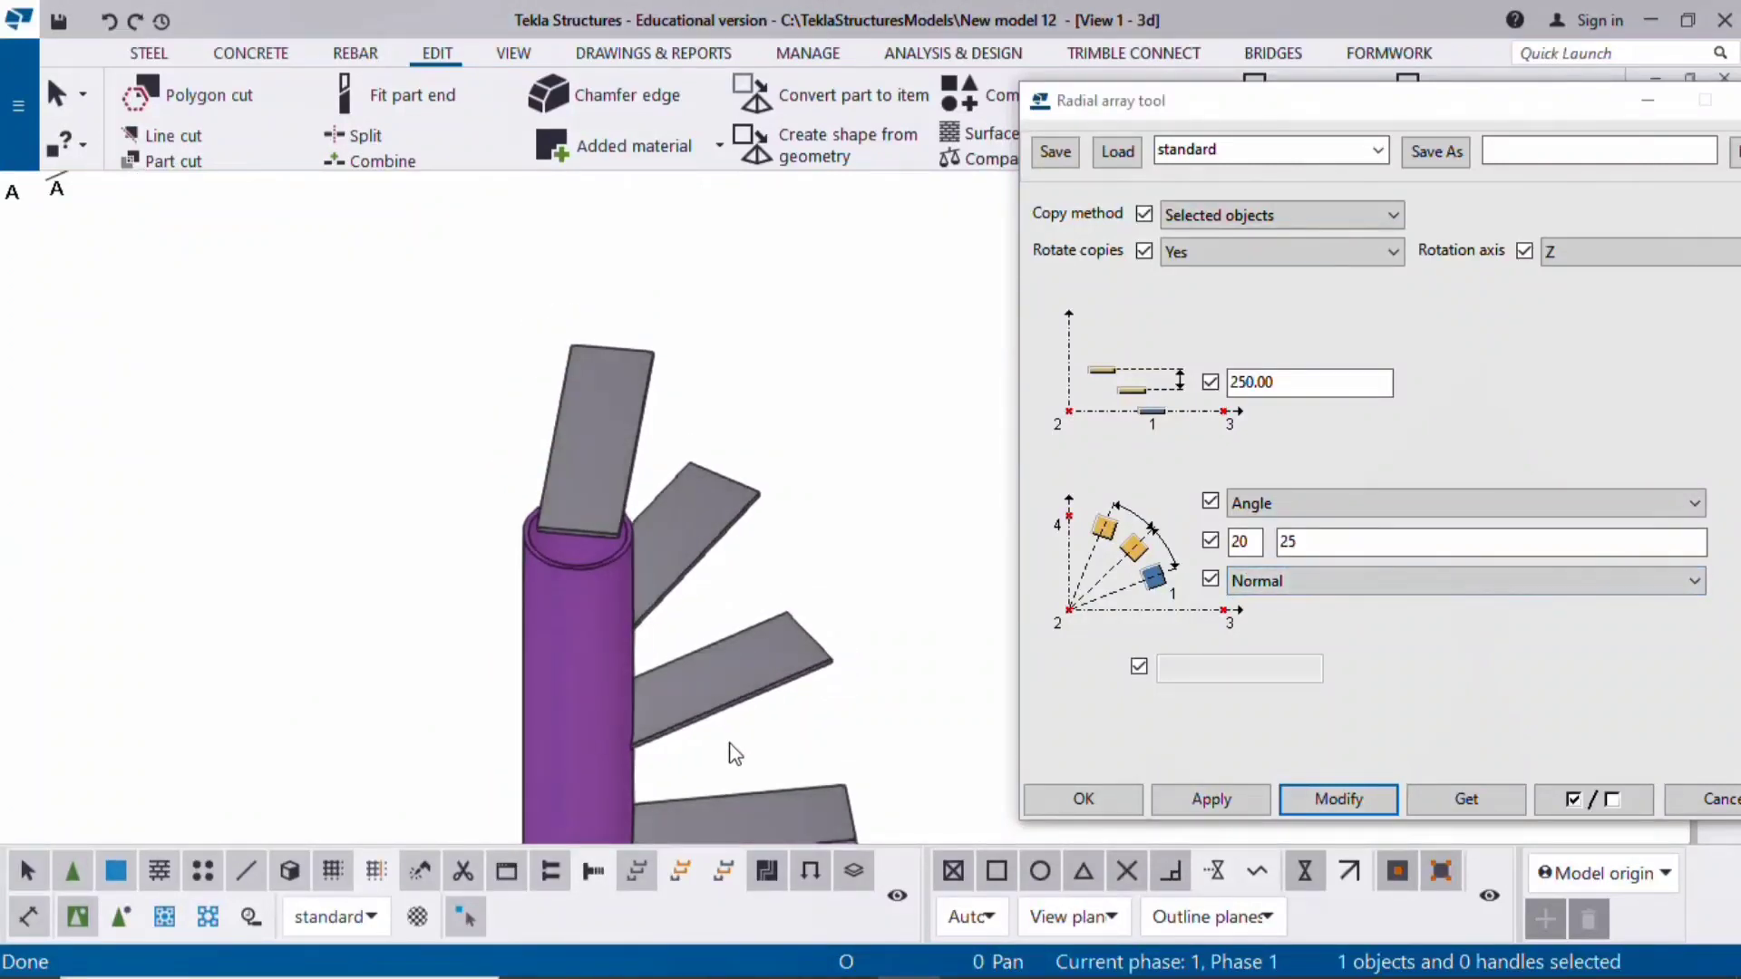
middle_click_drag(797, 690, 423, 574, "ctrl")
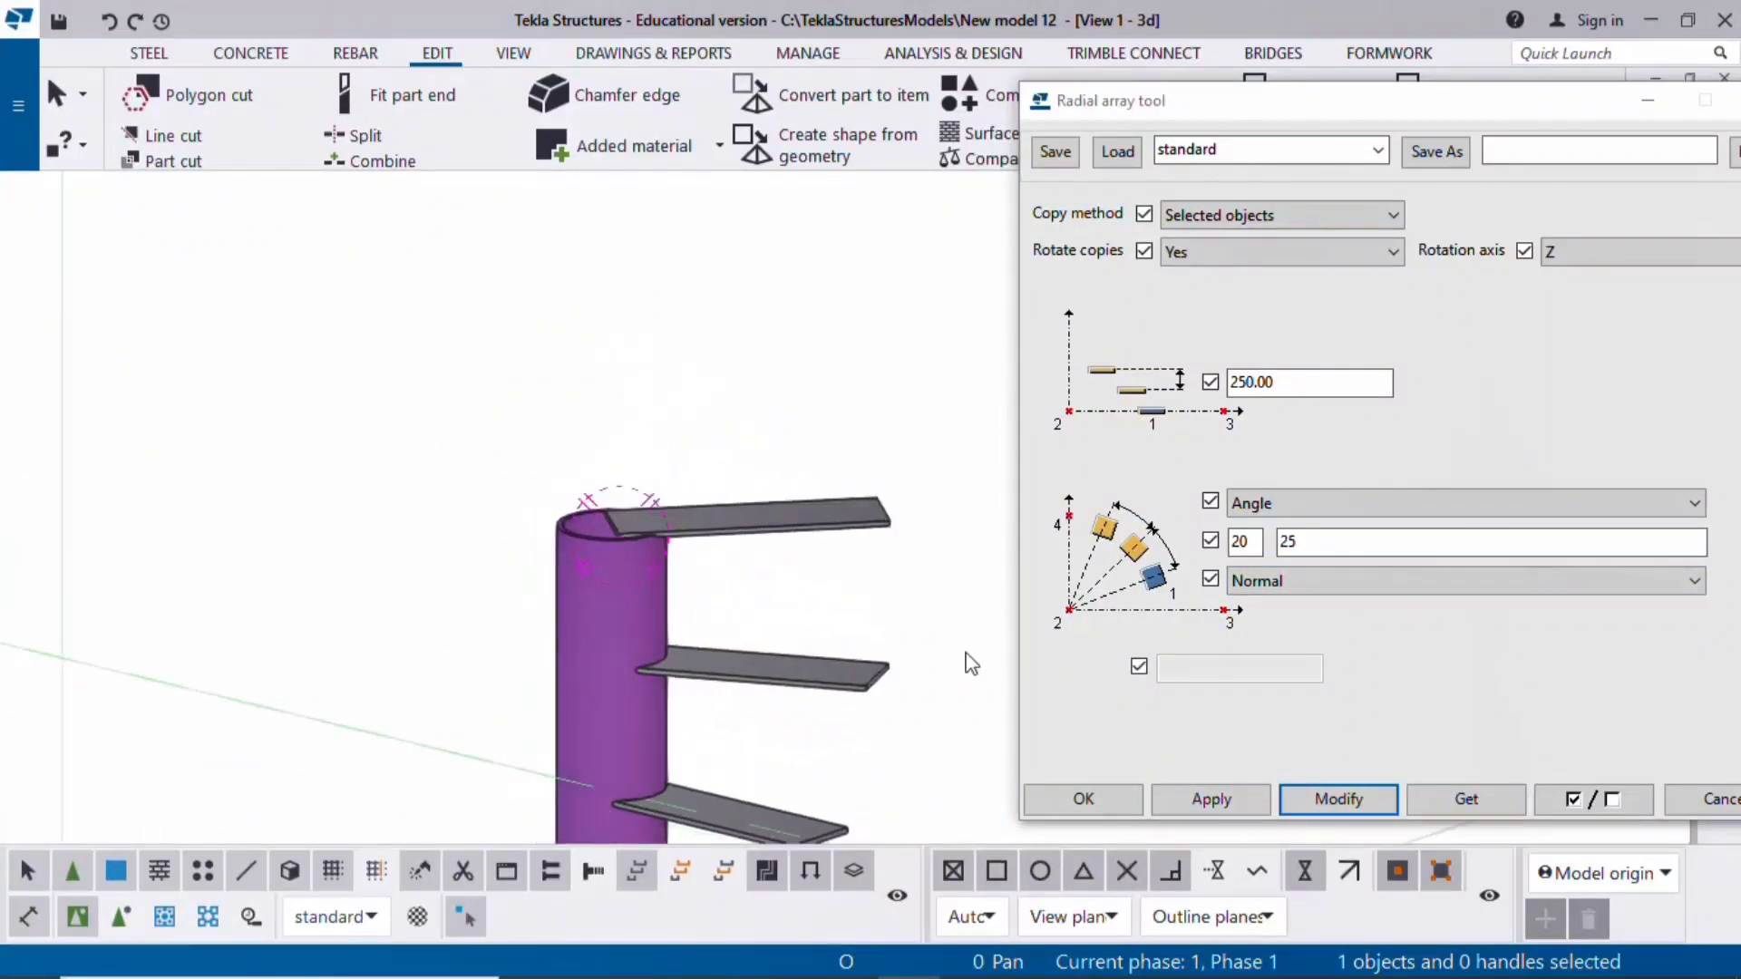
scroll(646, 572, "up", 2)
scroll(646, 571, "down", 6)
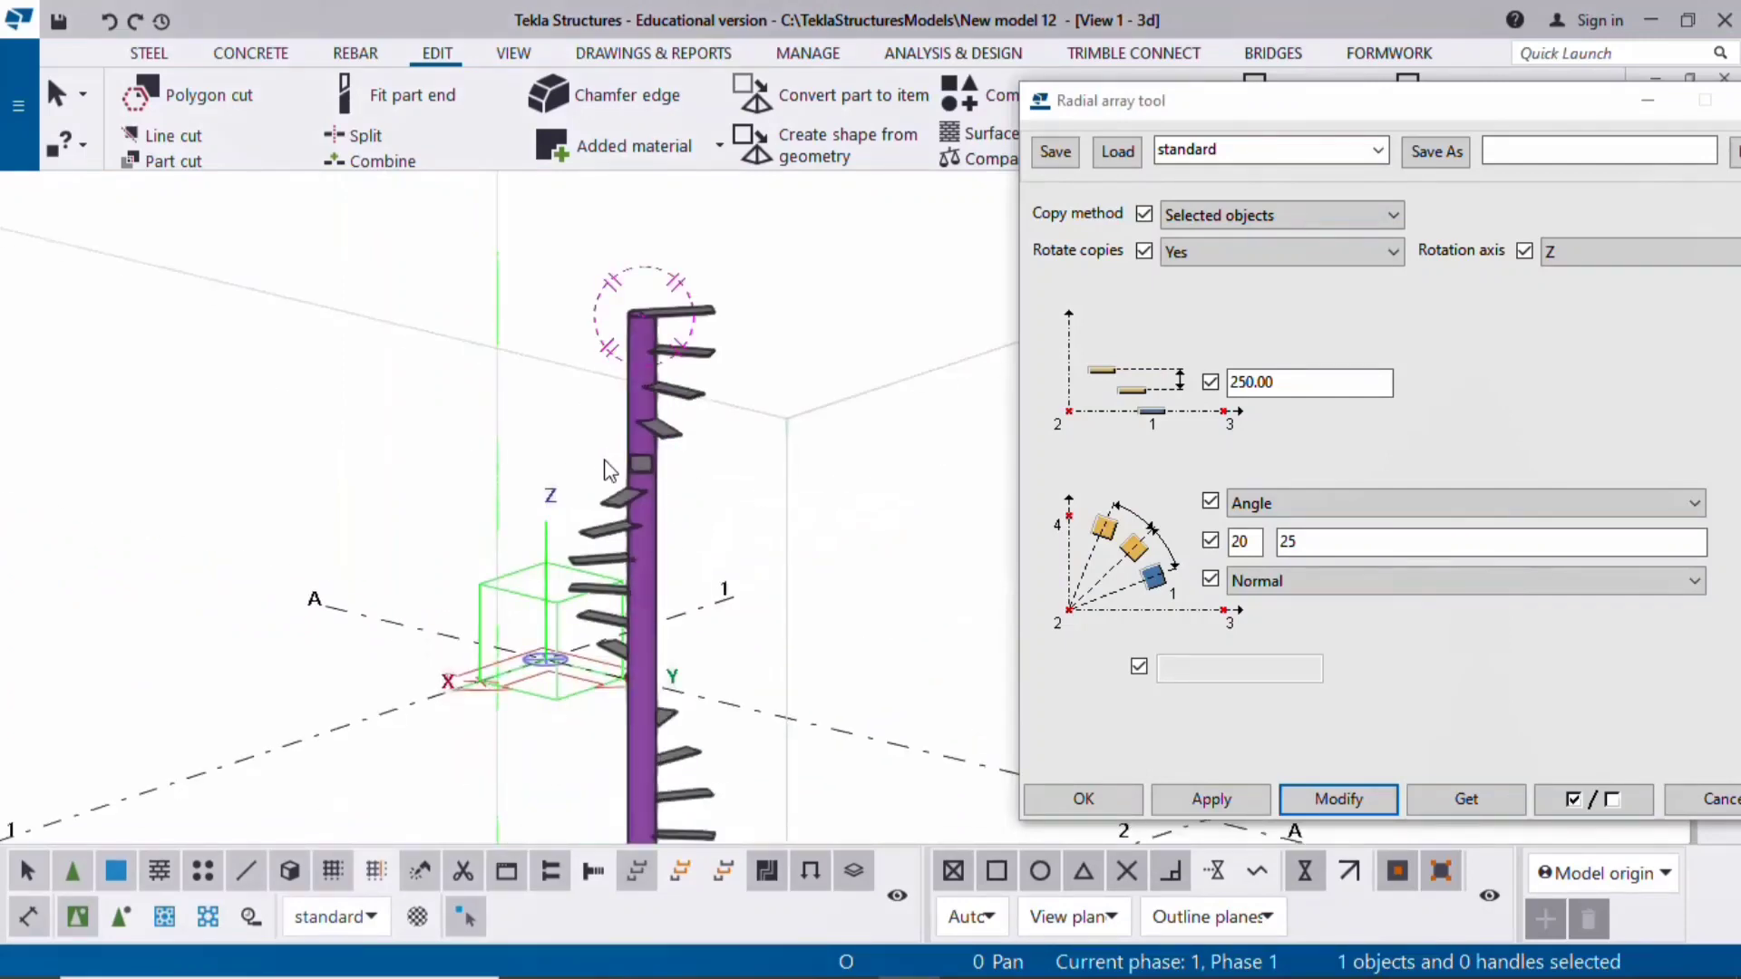
middle_click_drag(560, 734, 861, 785, "ctrl")
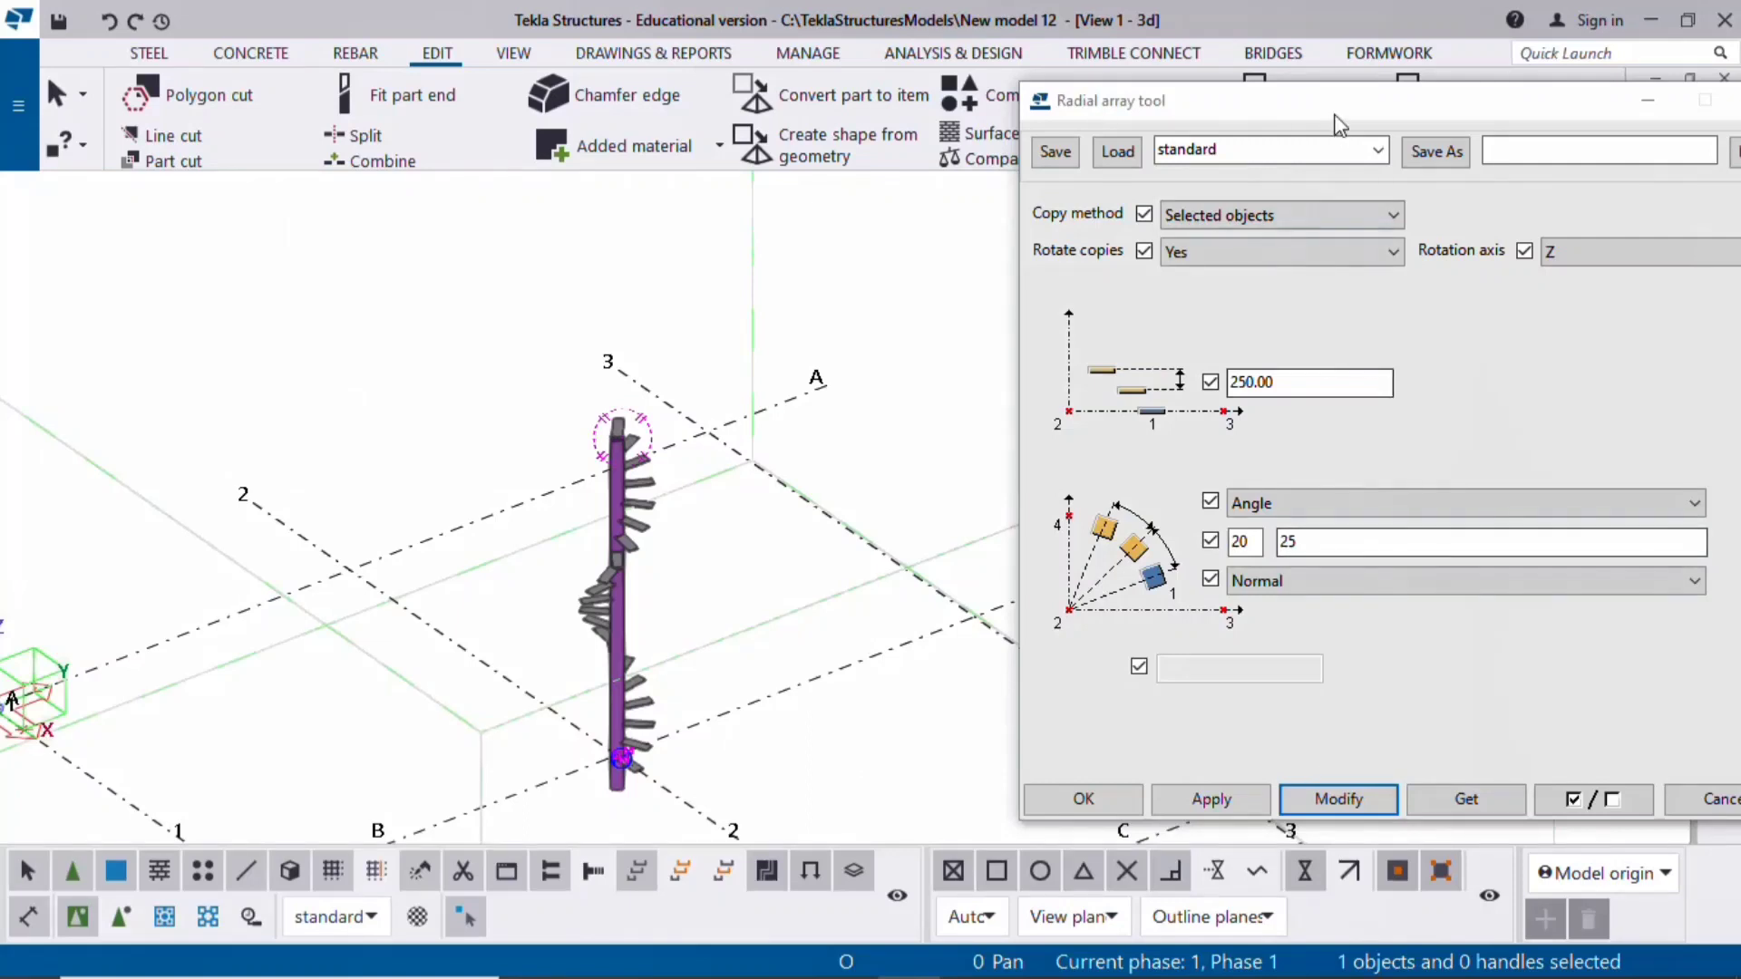
left_click_drag(1341, 116, 1064, 154)
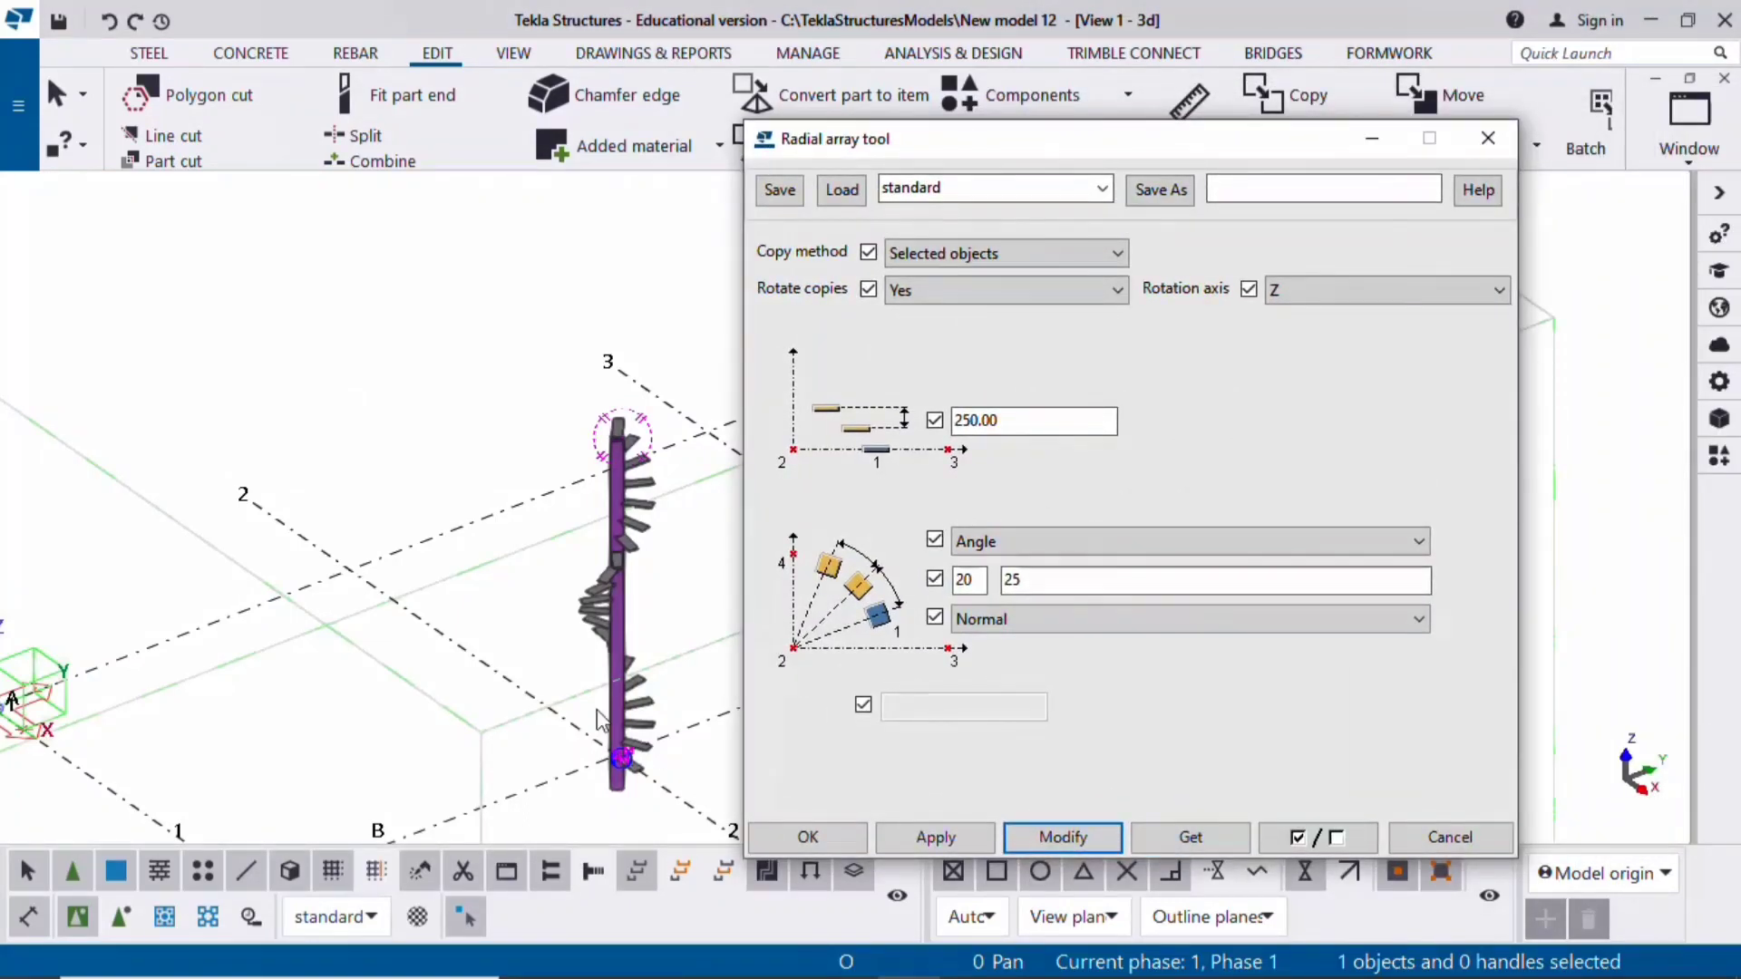
scroll(599, 721, "up", 3)
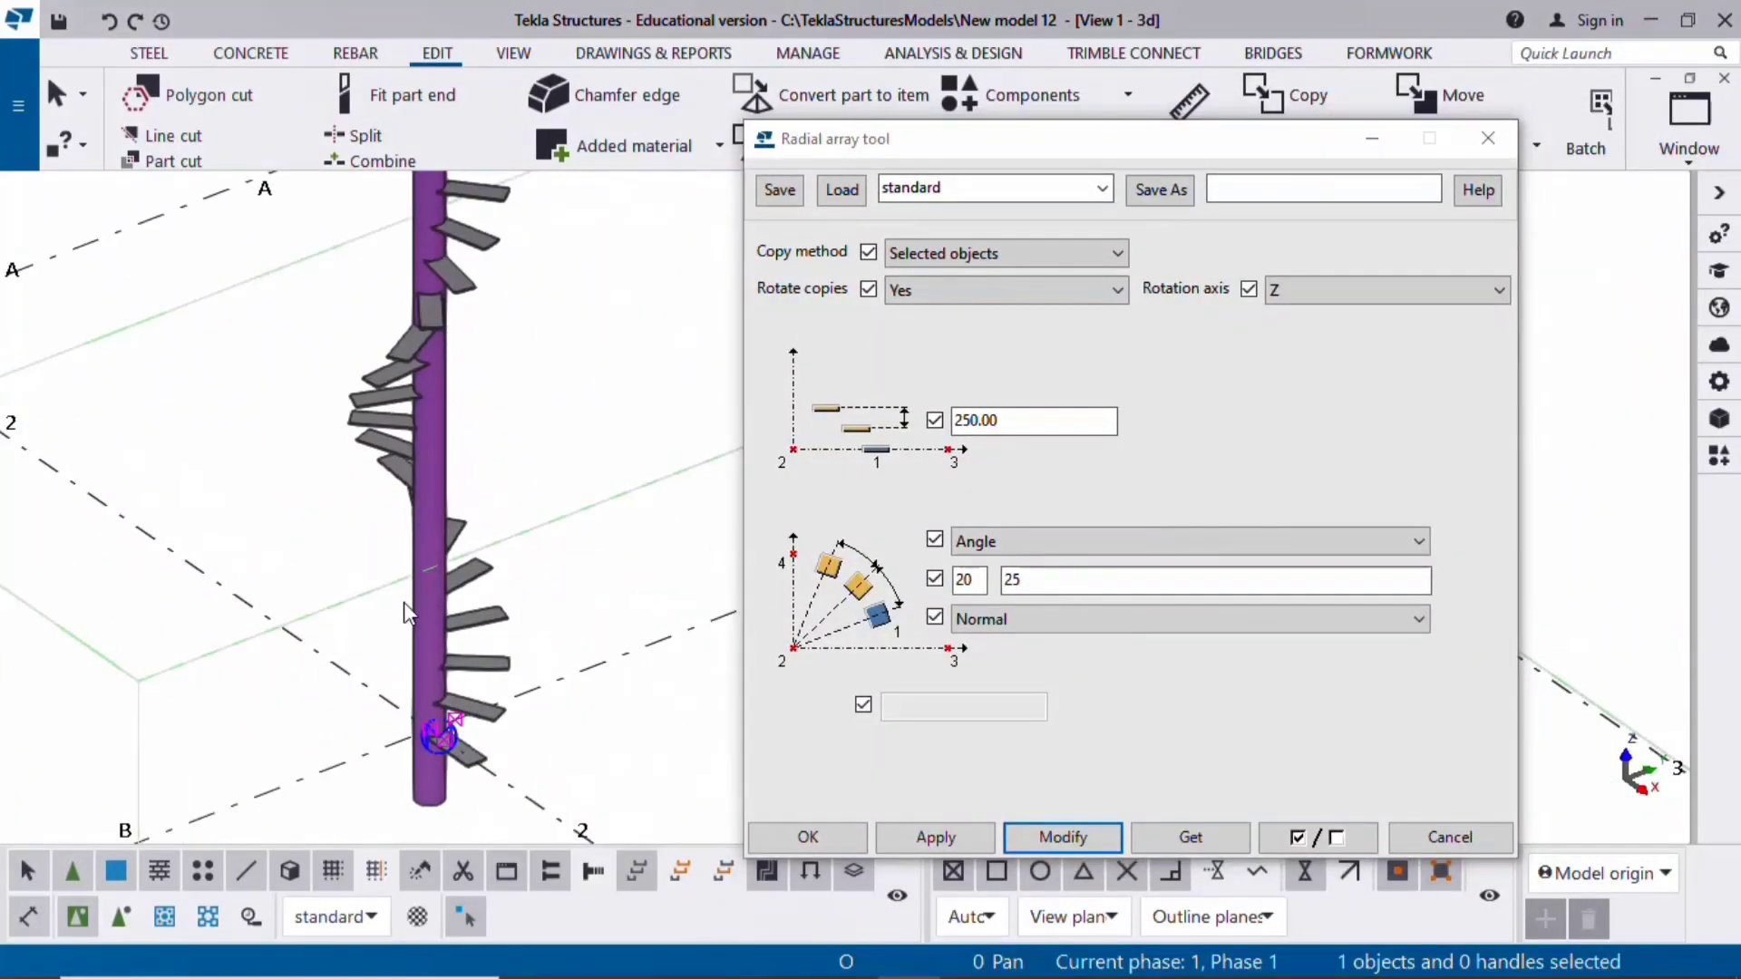